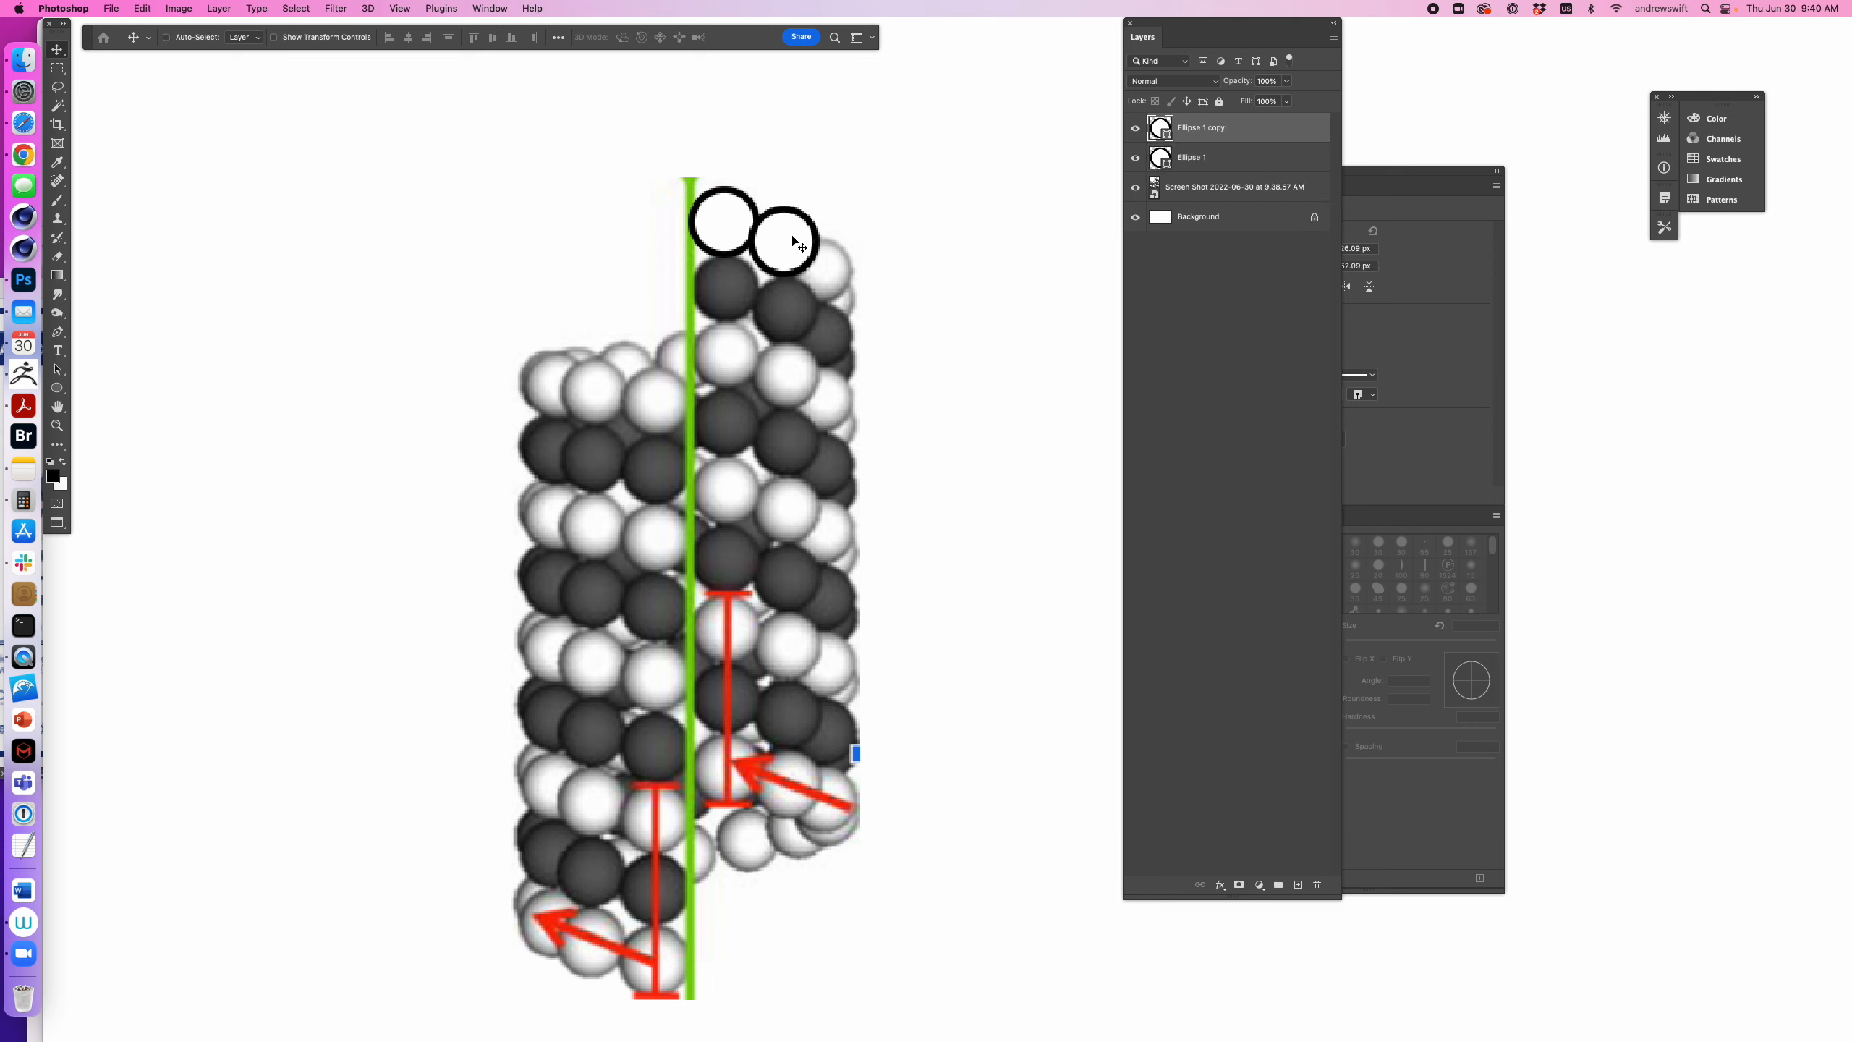
- Undo the last circle placement and duplicate the outlined circle to cover the four topmost white spheres
key(super+z)
mouse_move(735, 230)
mouse_down()
mouse_move(826, 303)
mouse_move(823, 276)
mouse_move(732, 224)
mouse_up()
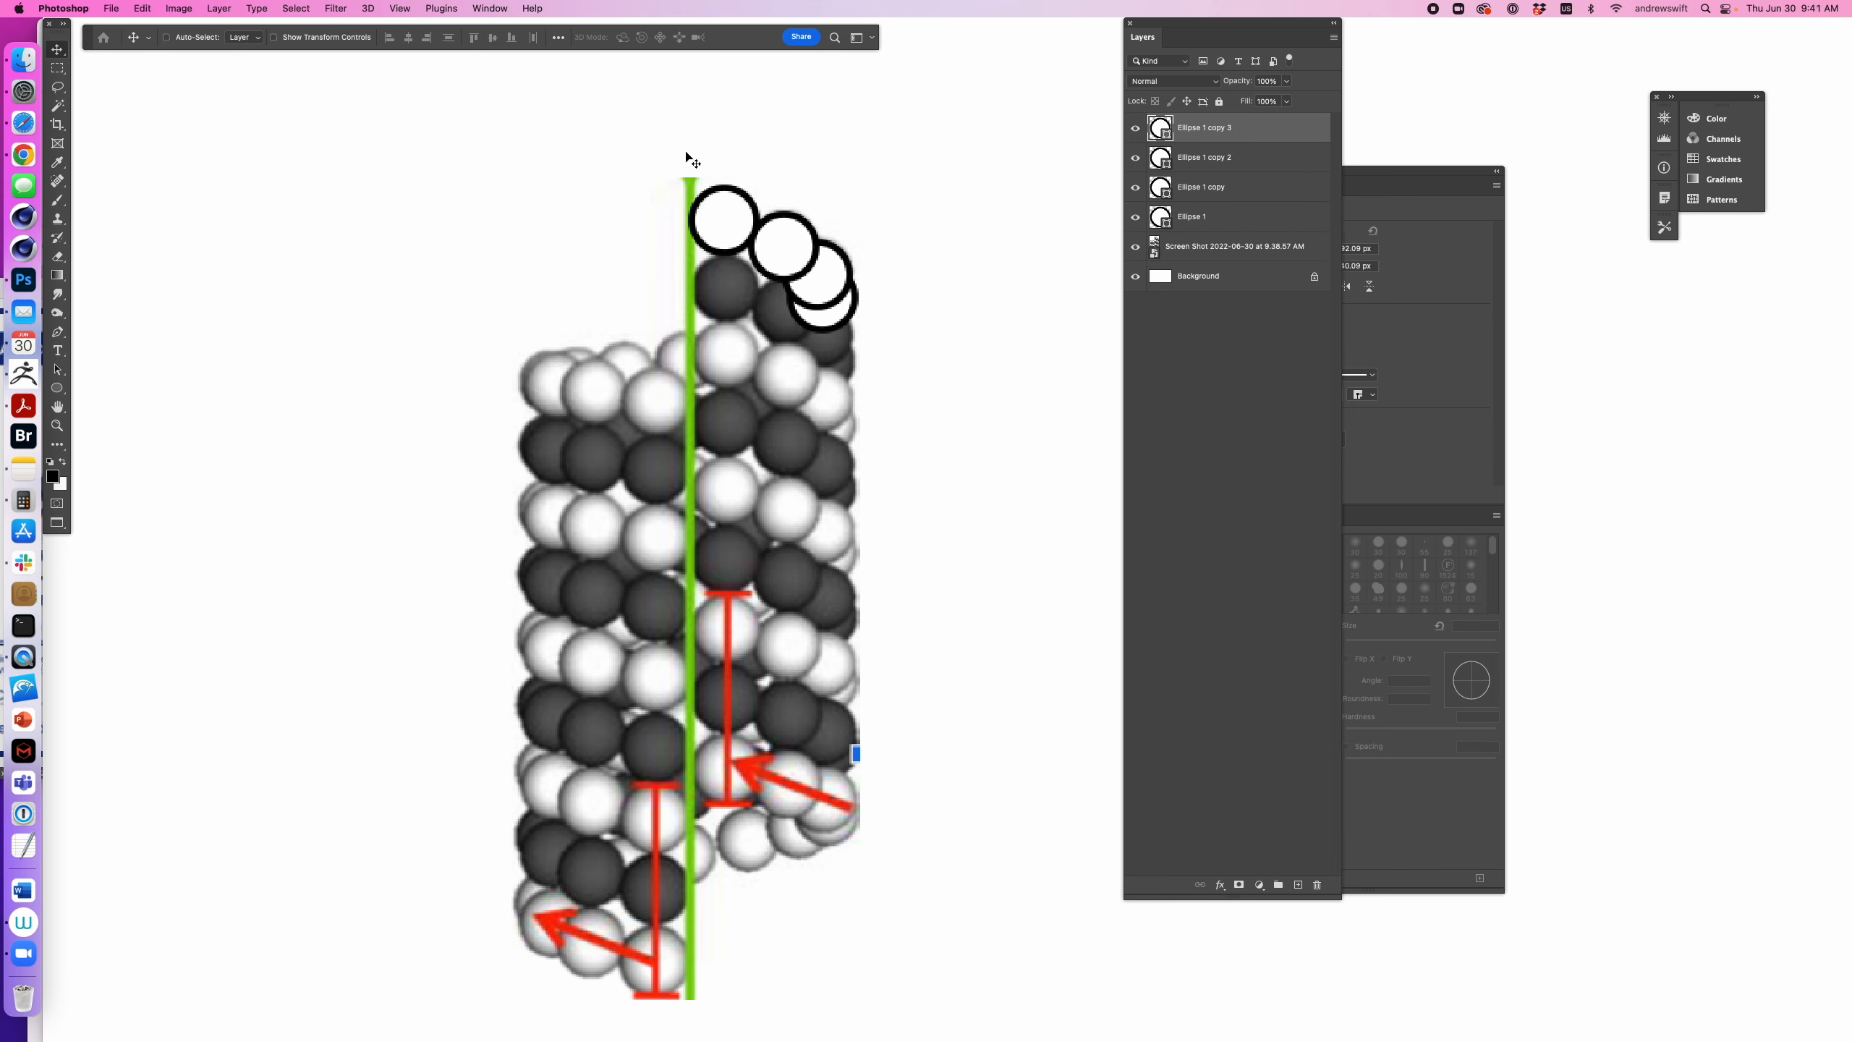
- Duplicate the four-circle row over the second white sphere row and try merging the copies, undoing the merge
shift+click(1171, 219)
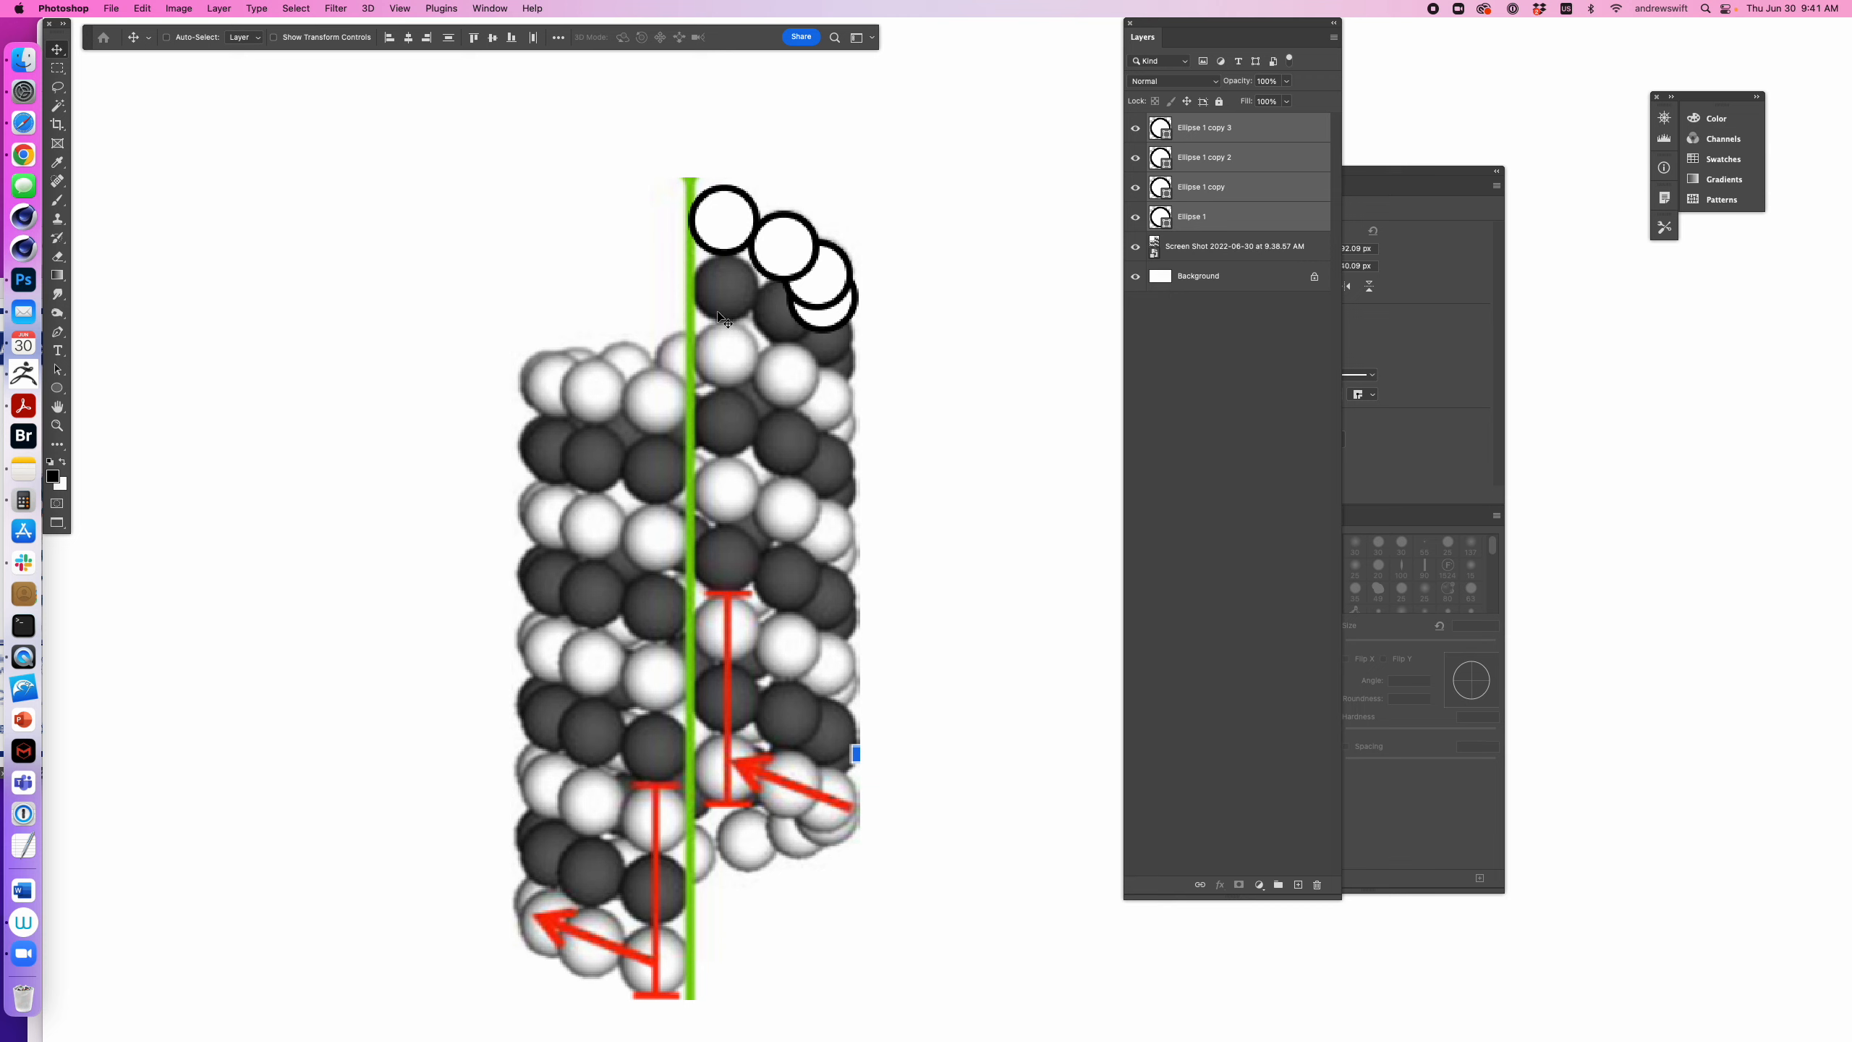
drag(803, 274, 825, 385)
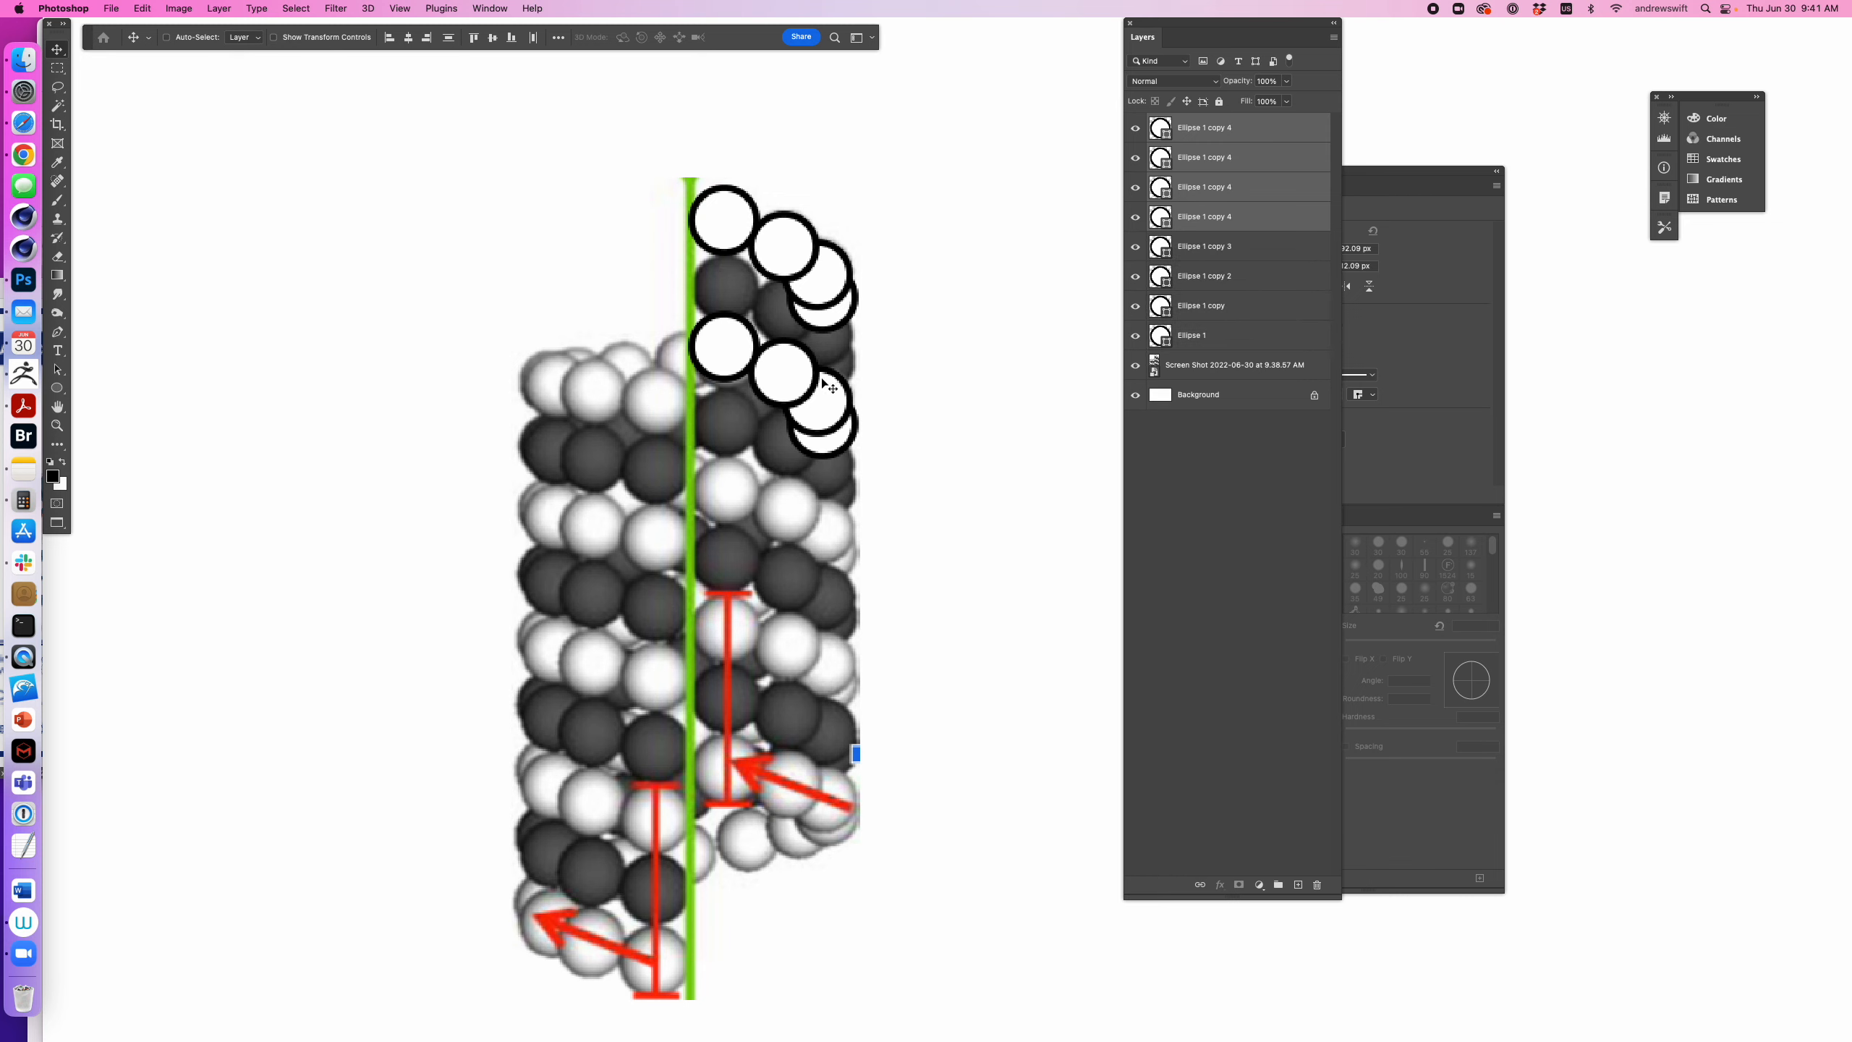
key(super+e)
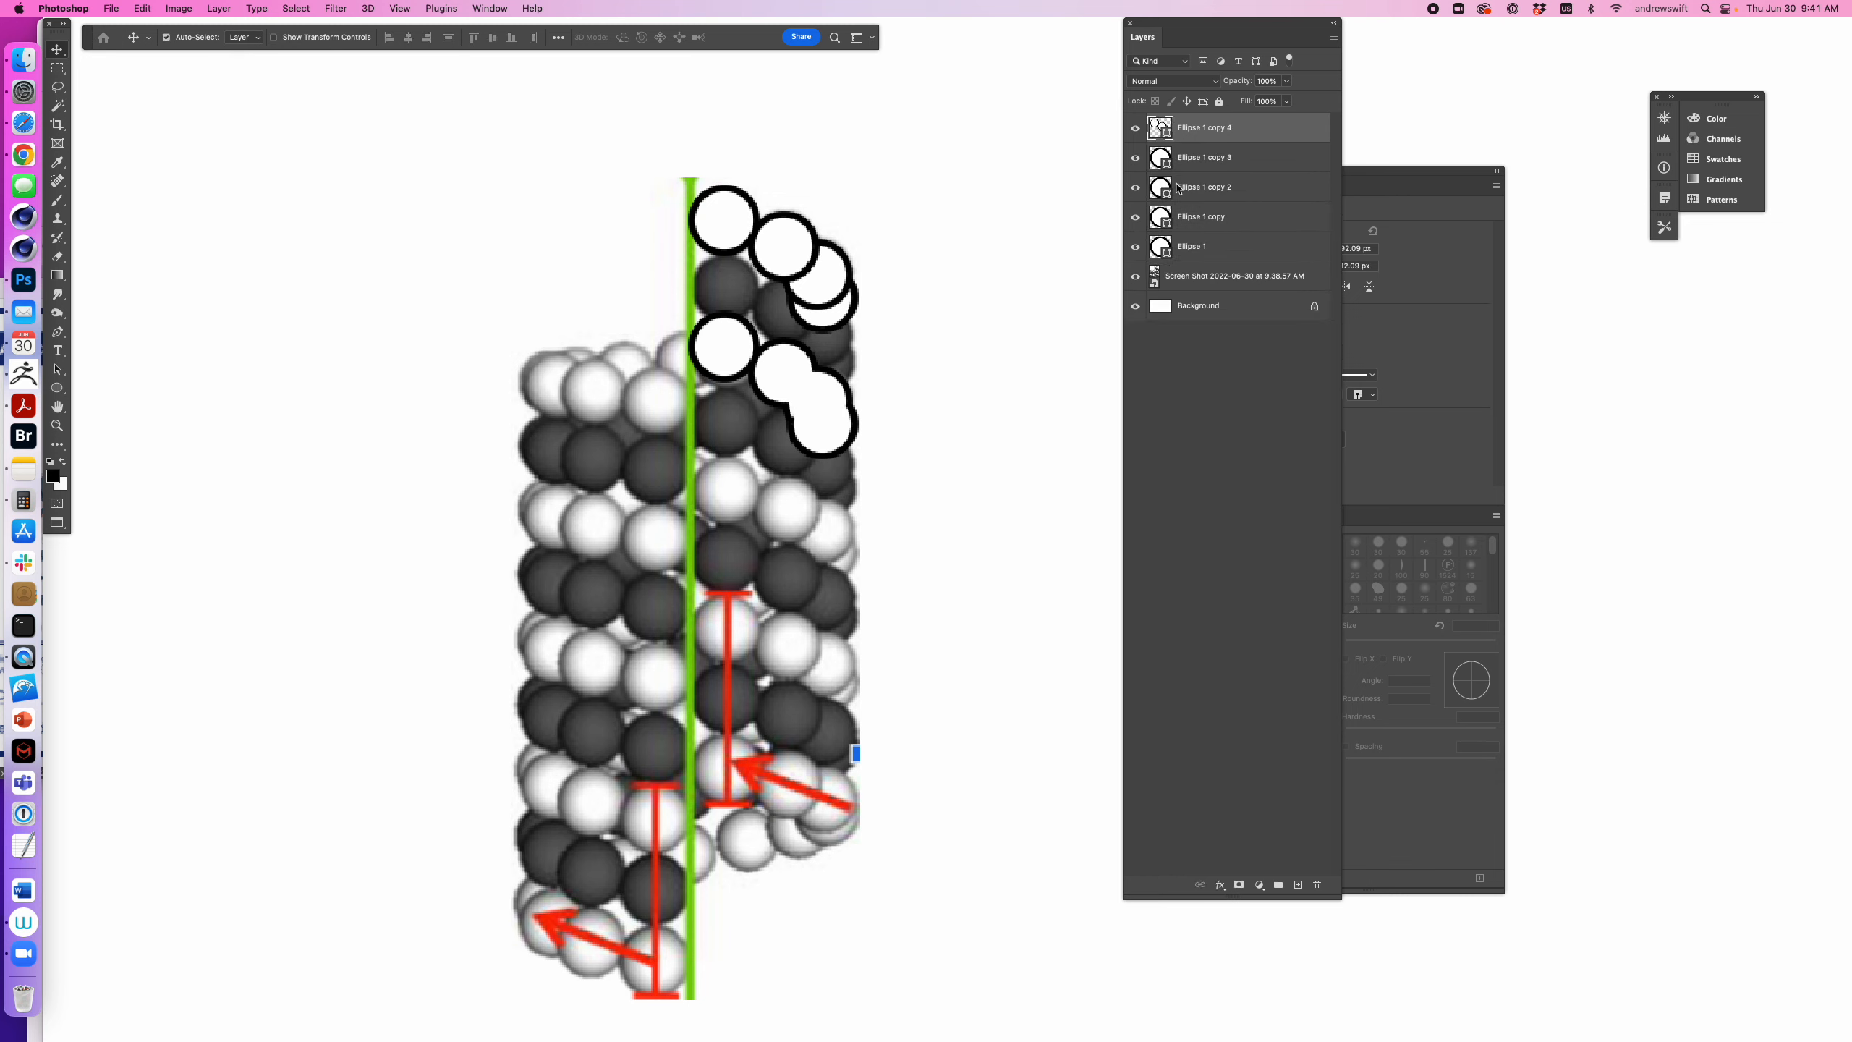
key(super+z)
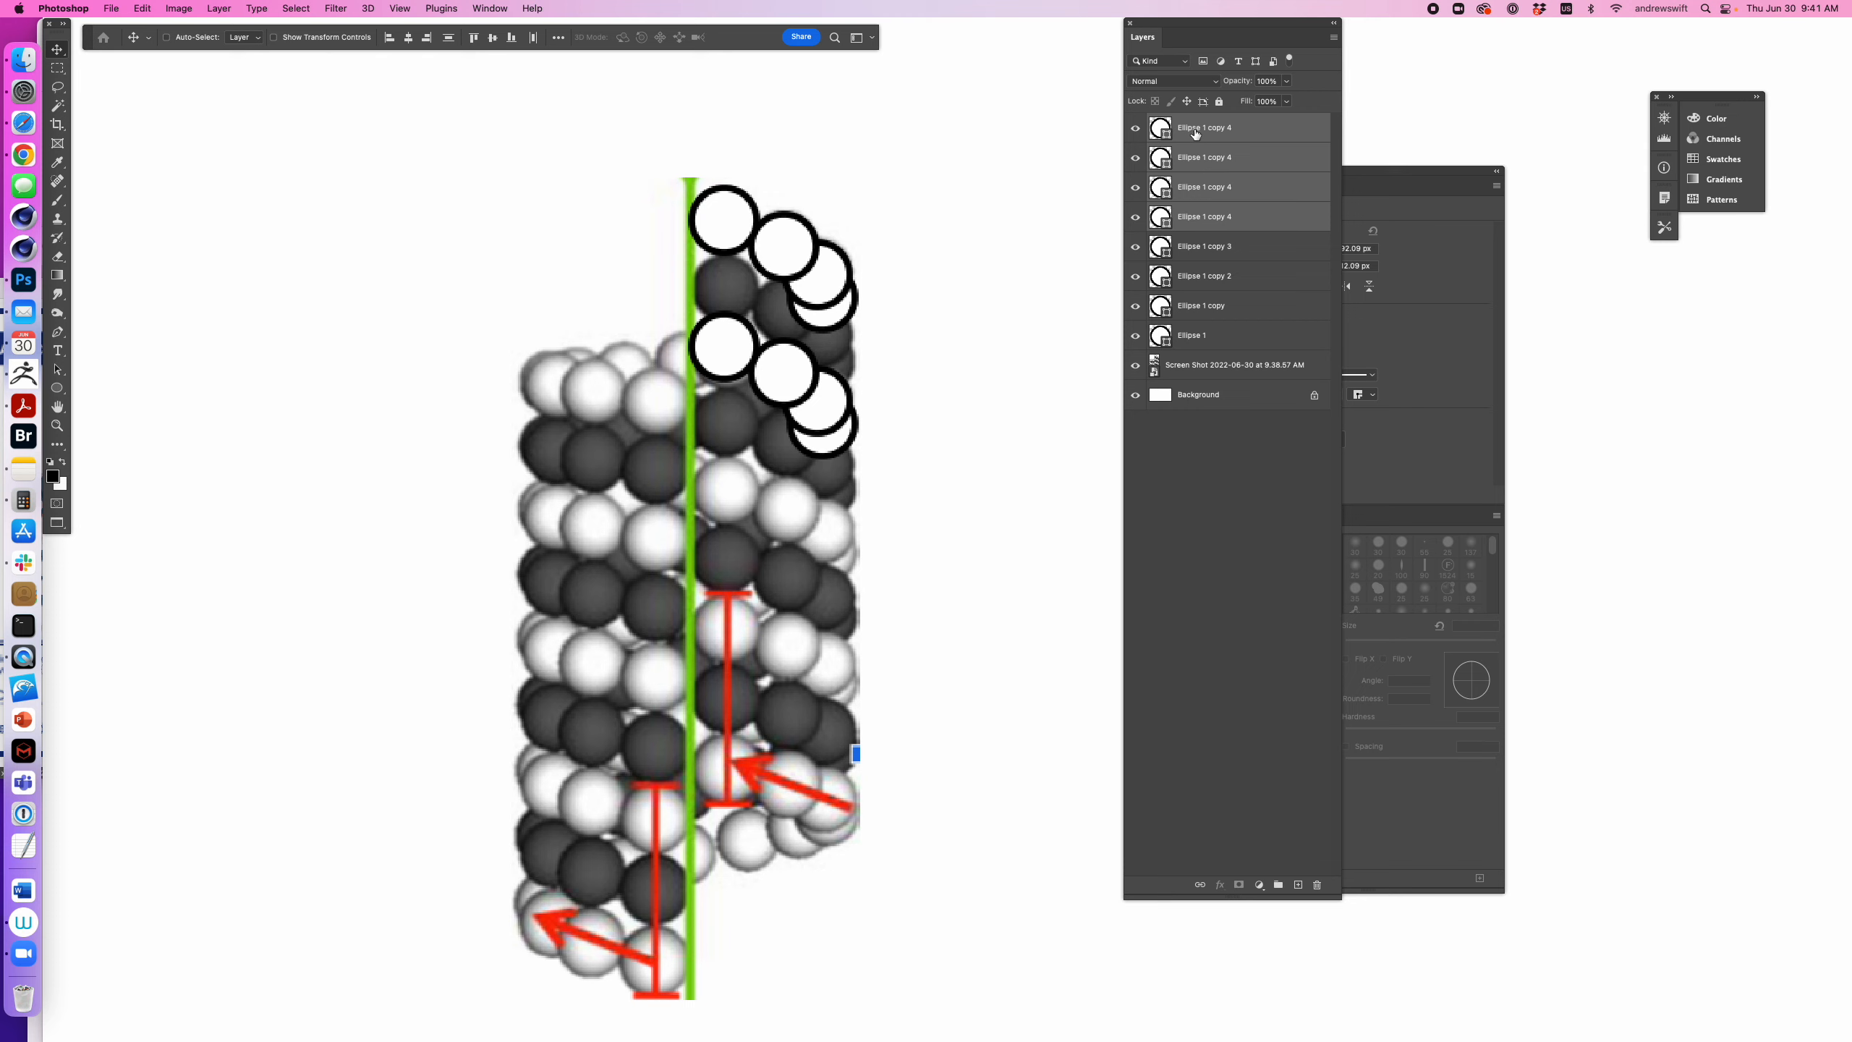
- Duplicate the original four circles over the first dark sphere row and nudge the copies up against the top row
super+click(727, 224)
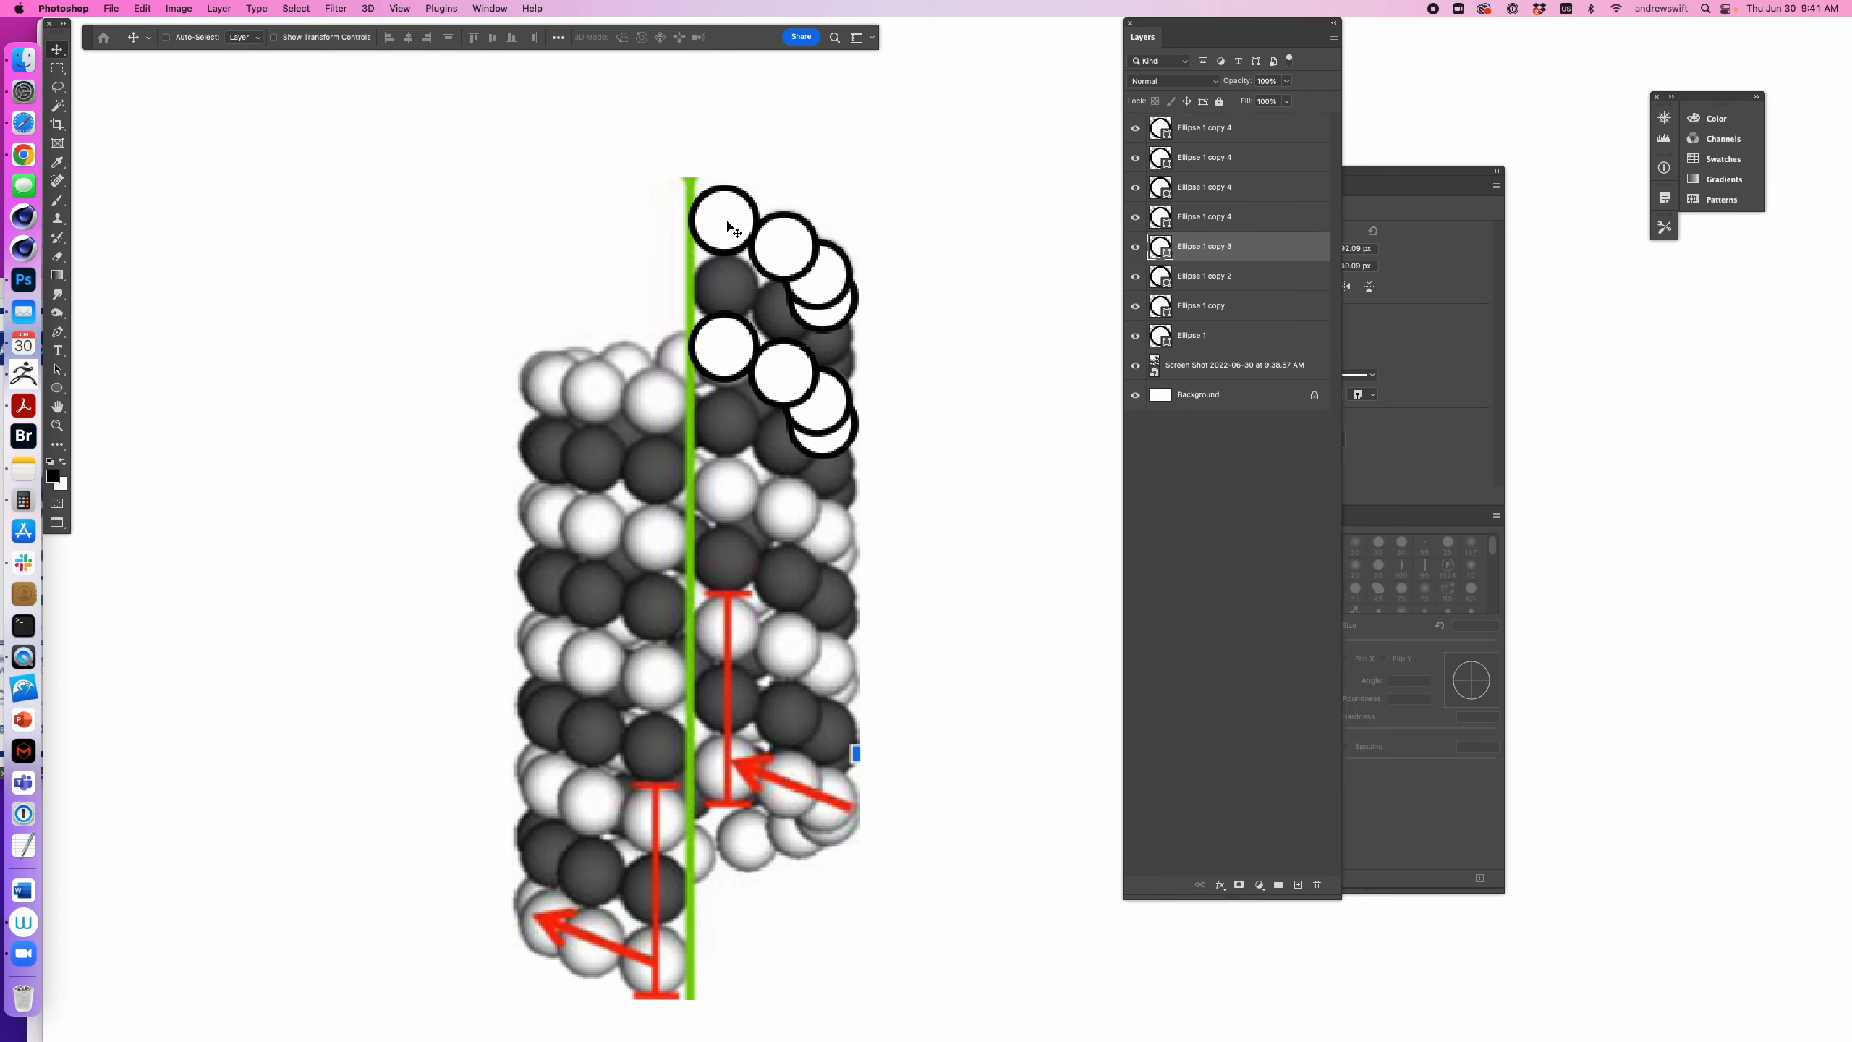
shift+click(1194, 341)
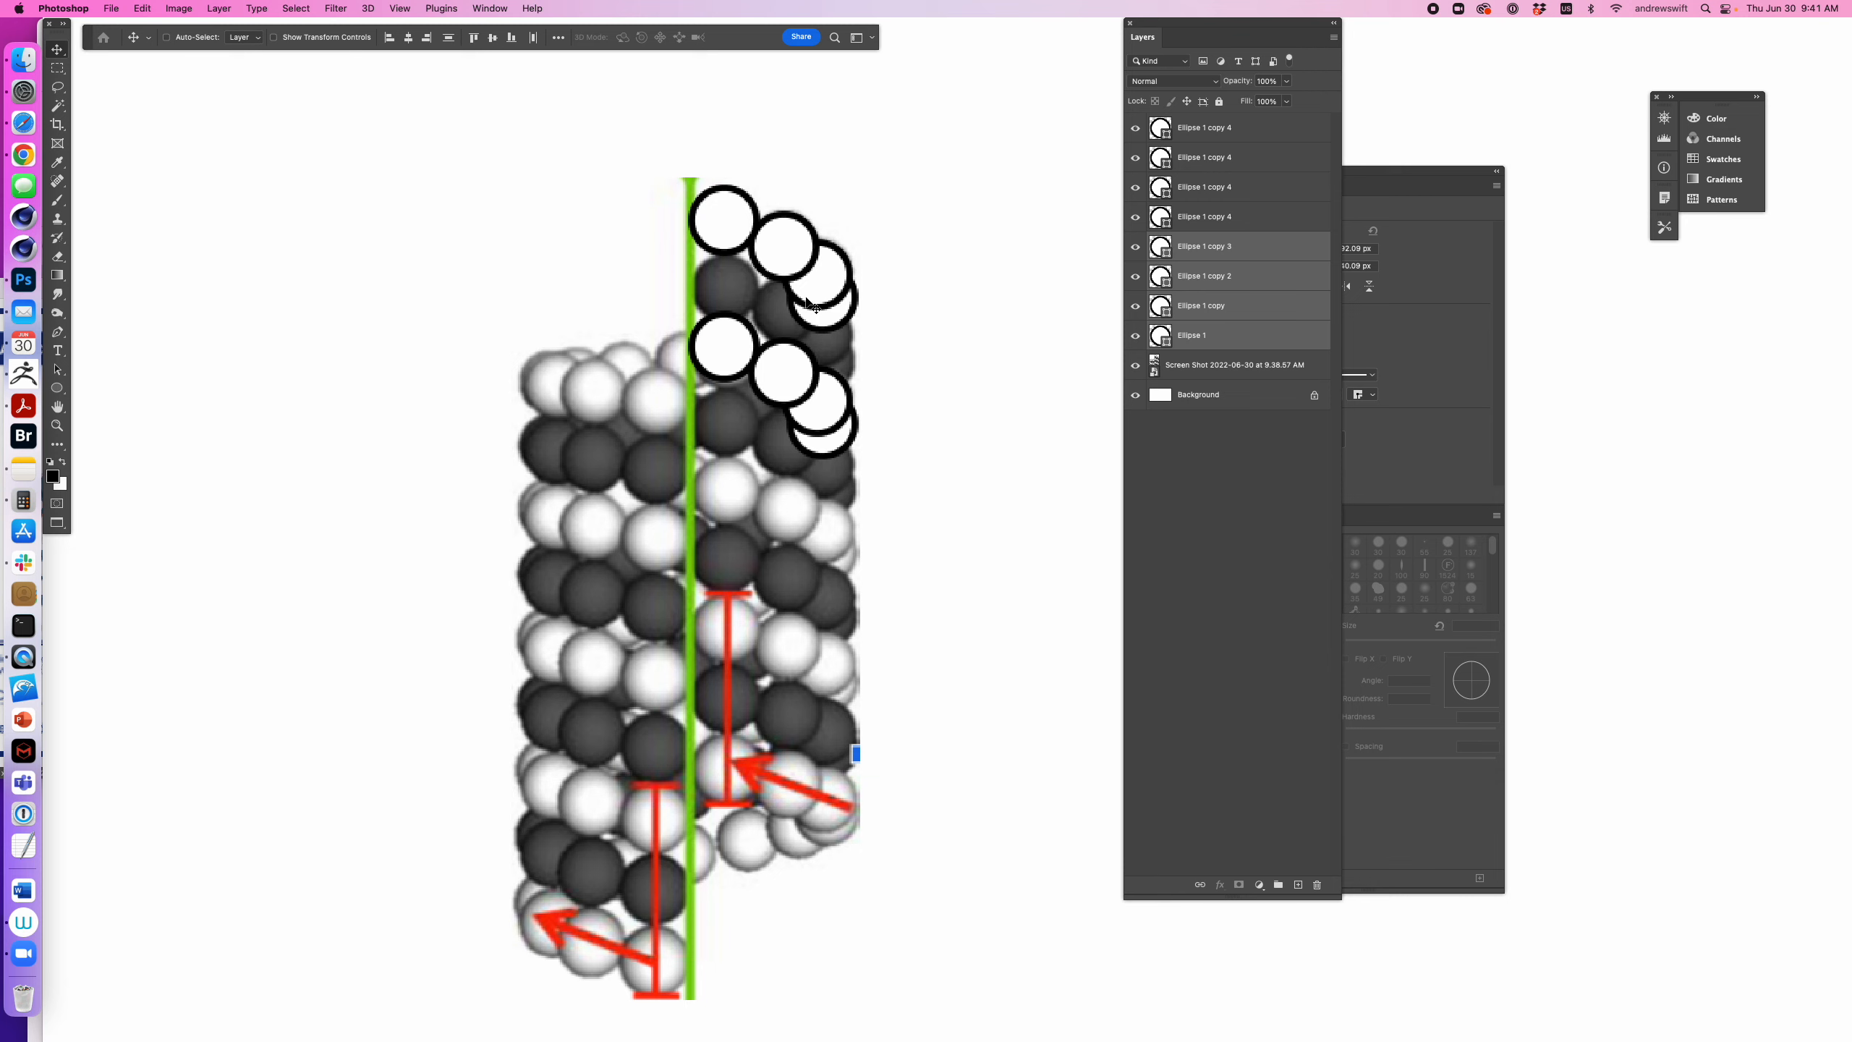
drag(813, 298, 857, 335)
key(Up)
key(Up)
key(Up)
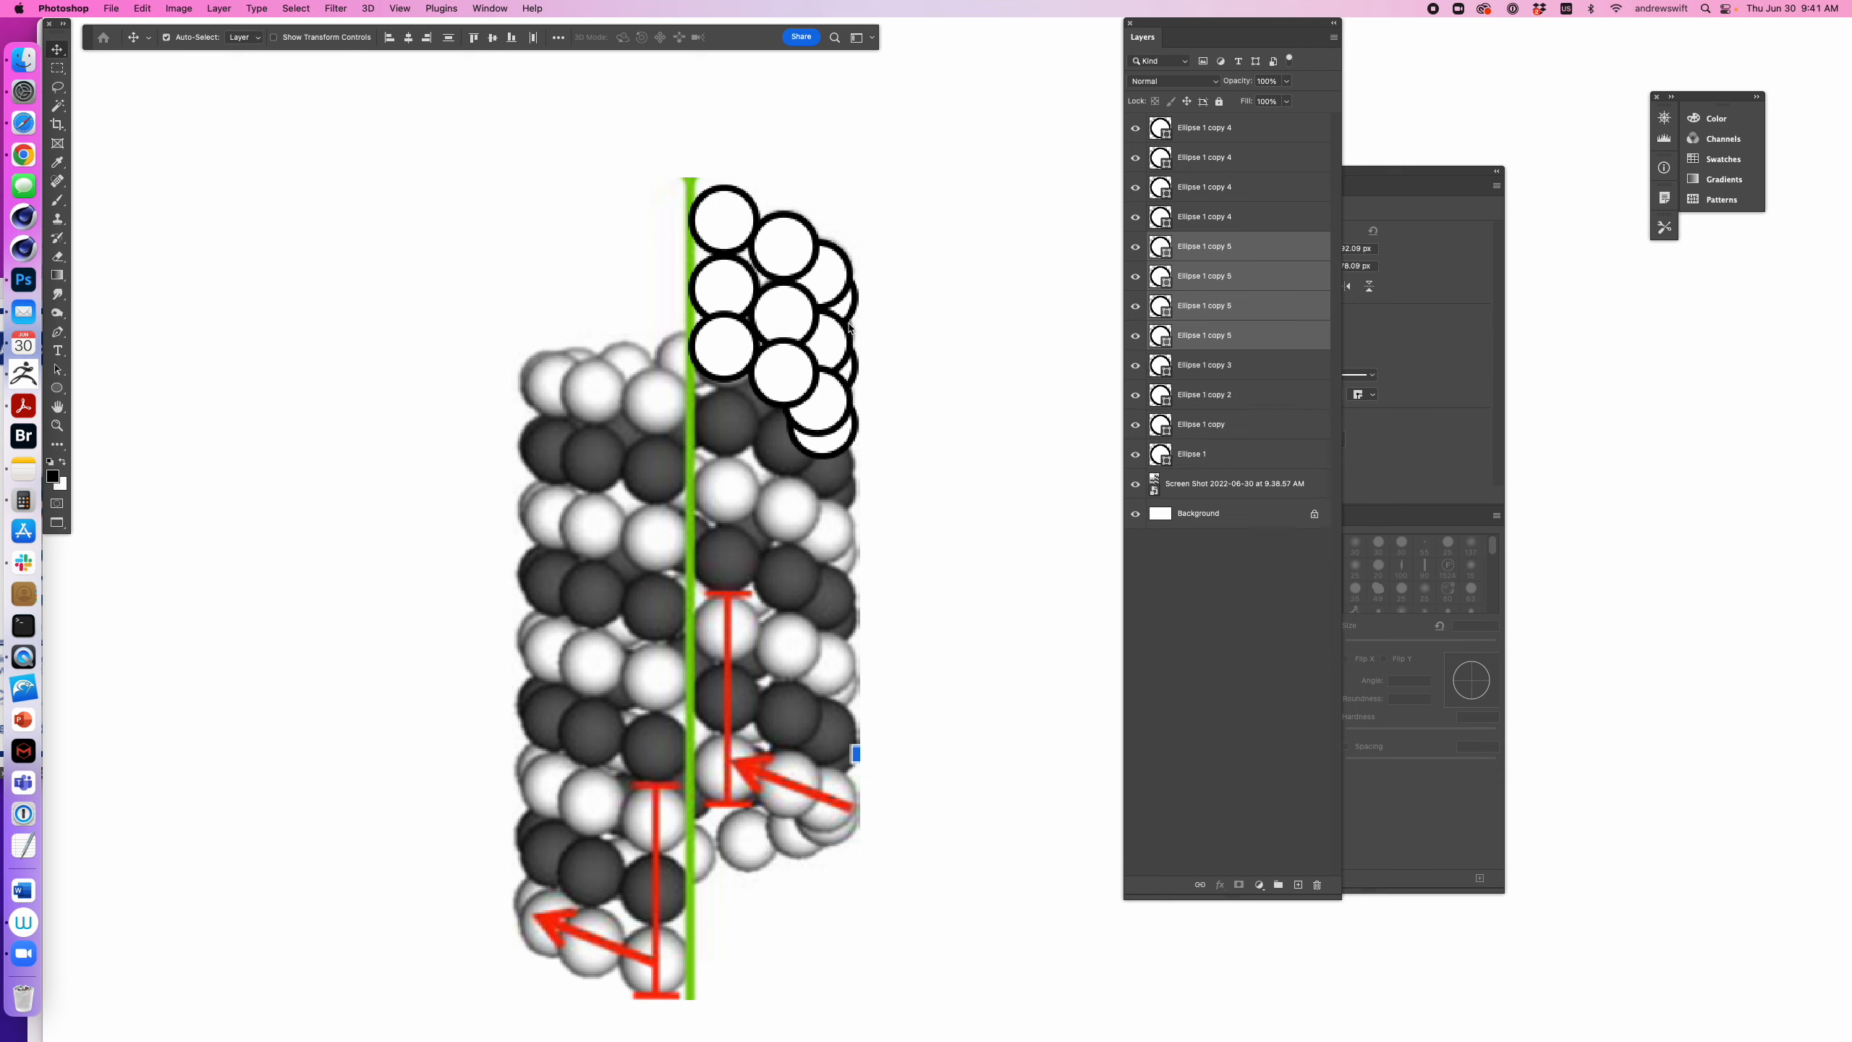
- Fill the four duplicated circles on the dark sphere row with gray 747474
key(u)
click(244, 37)
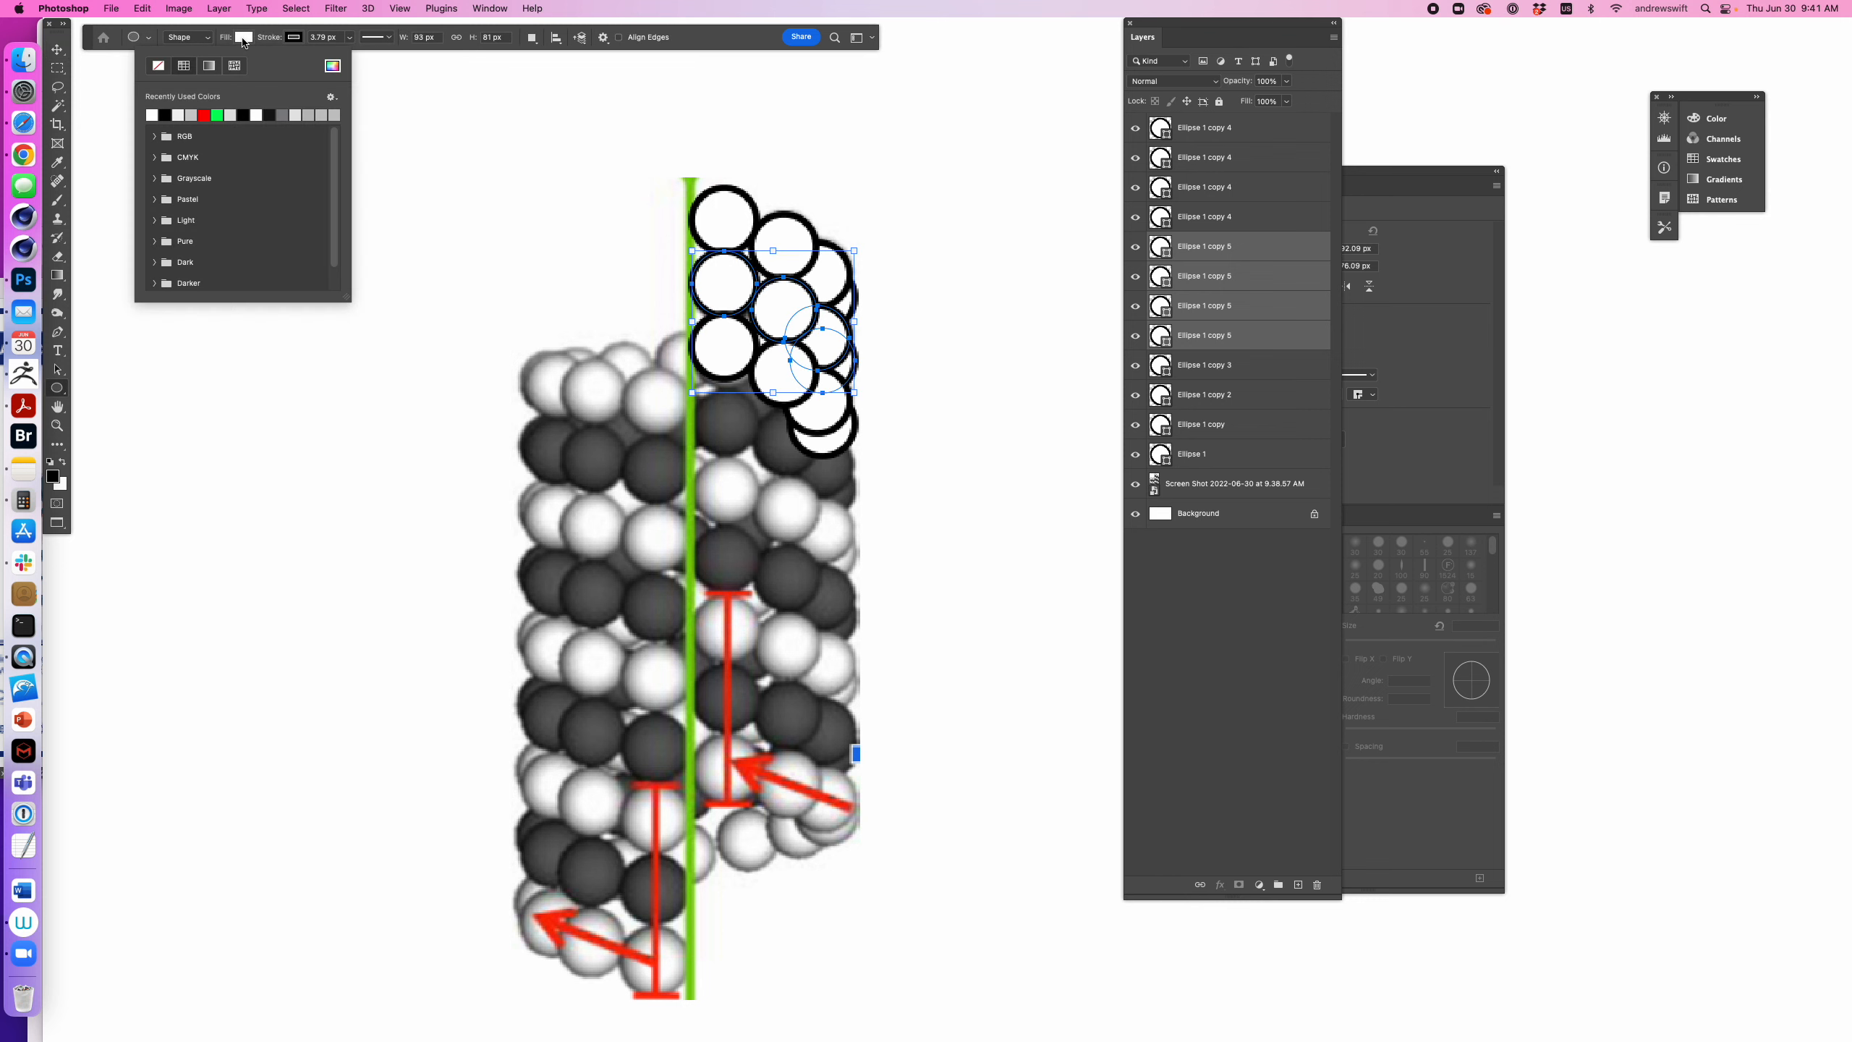
click(332, 65)
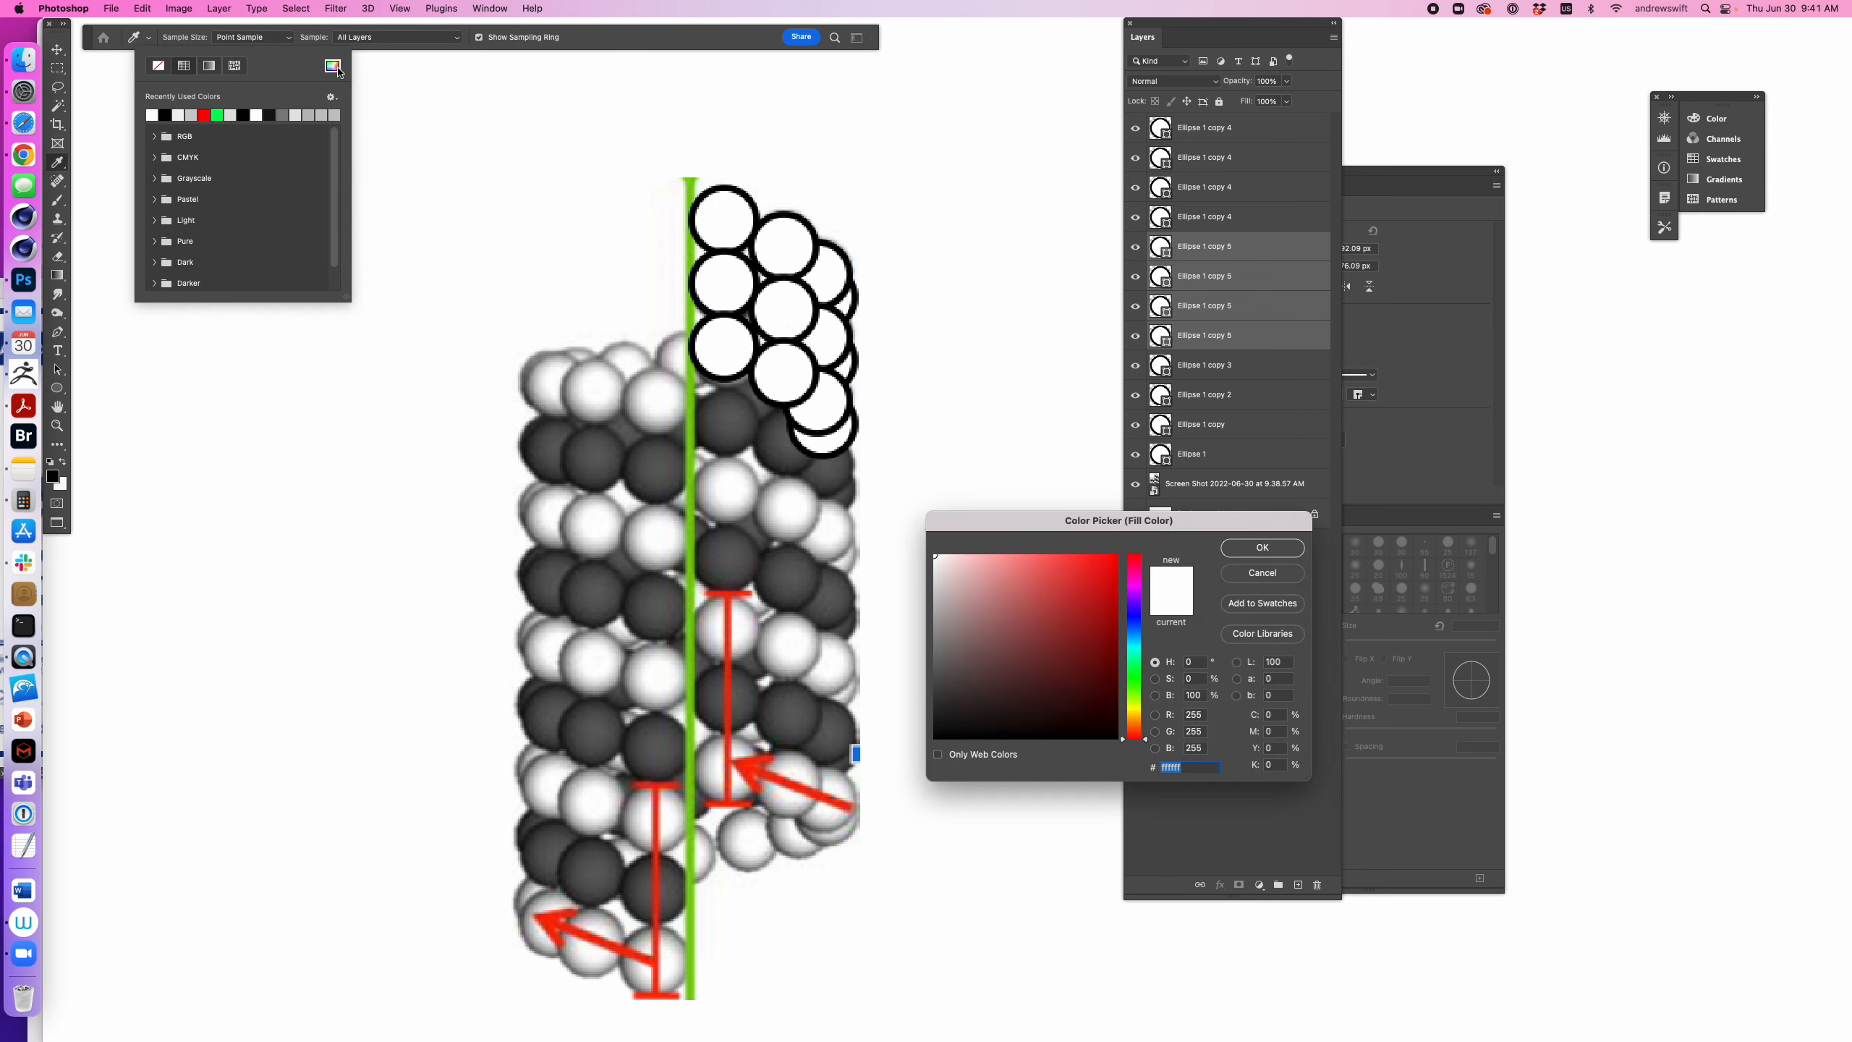
drag(1015, 636, 942, 644)
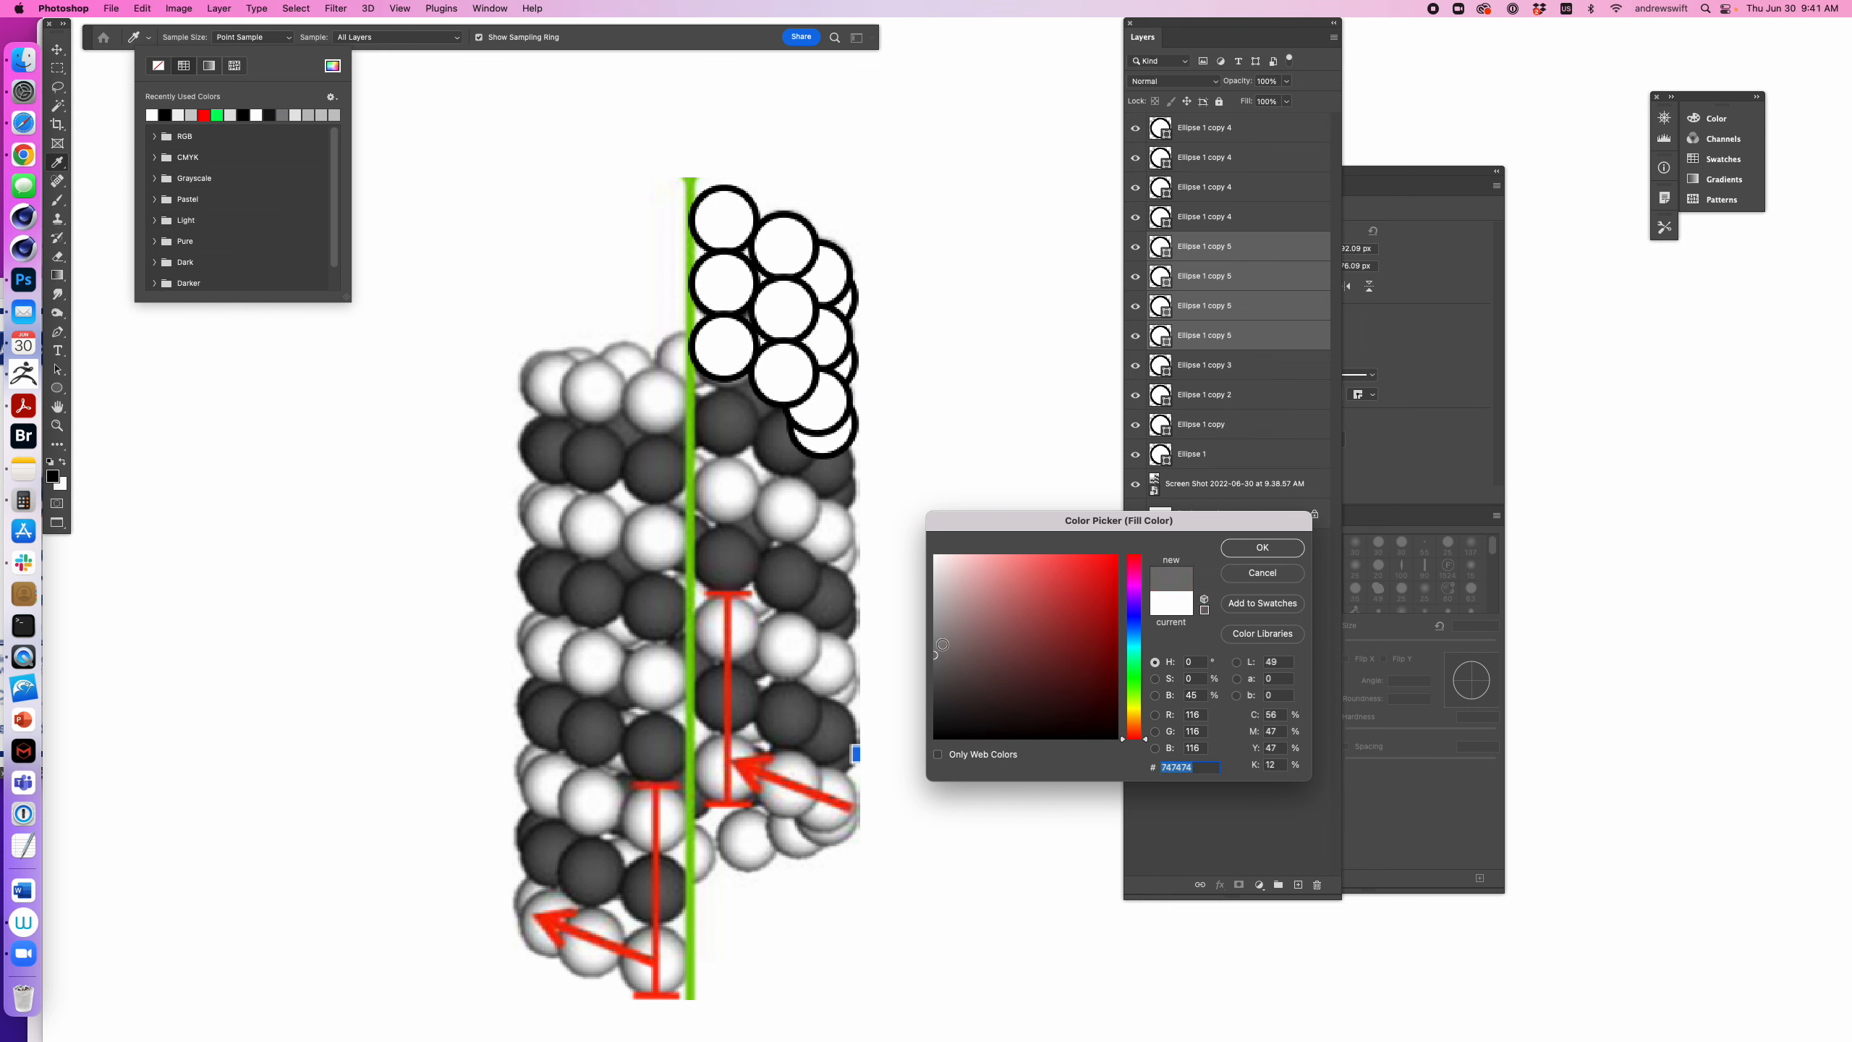
click(1257, 563)
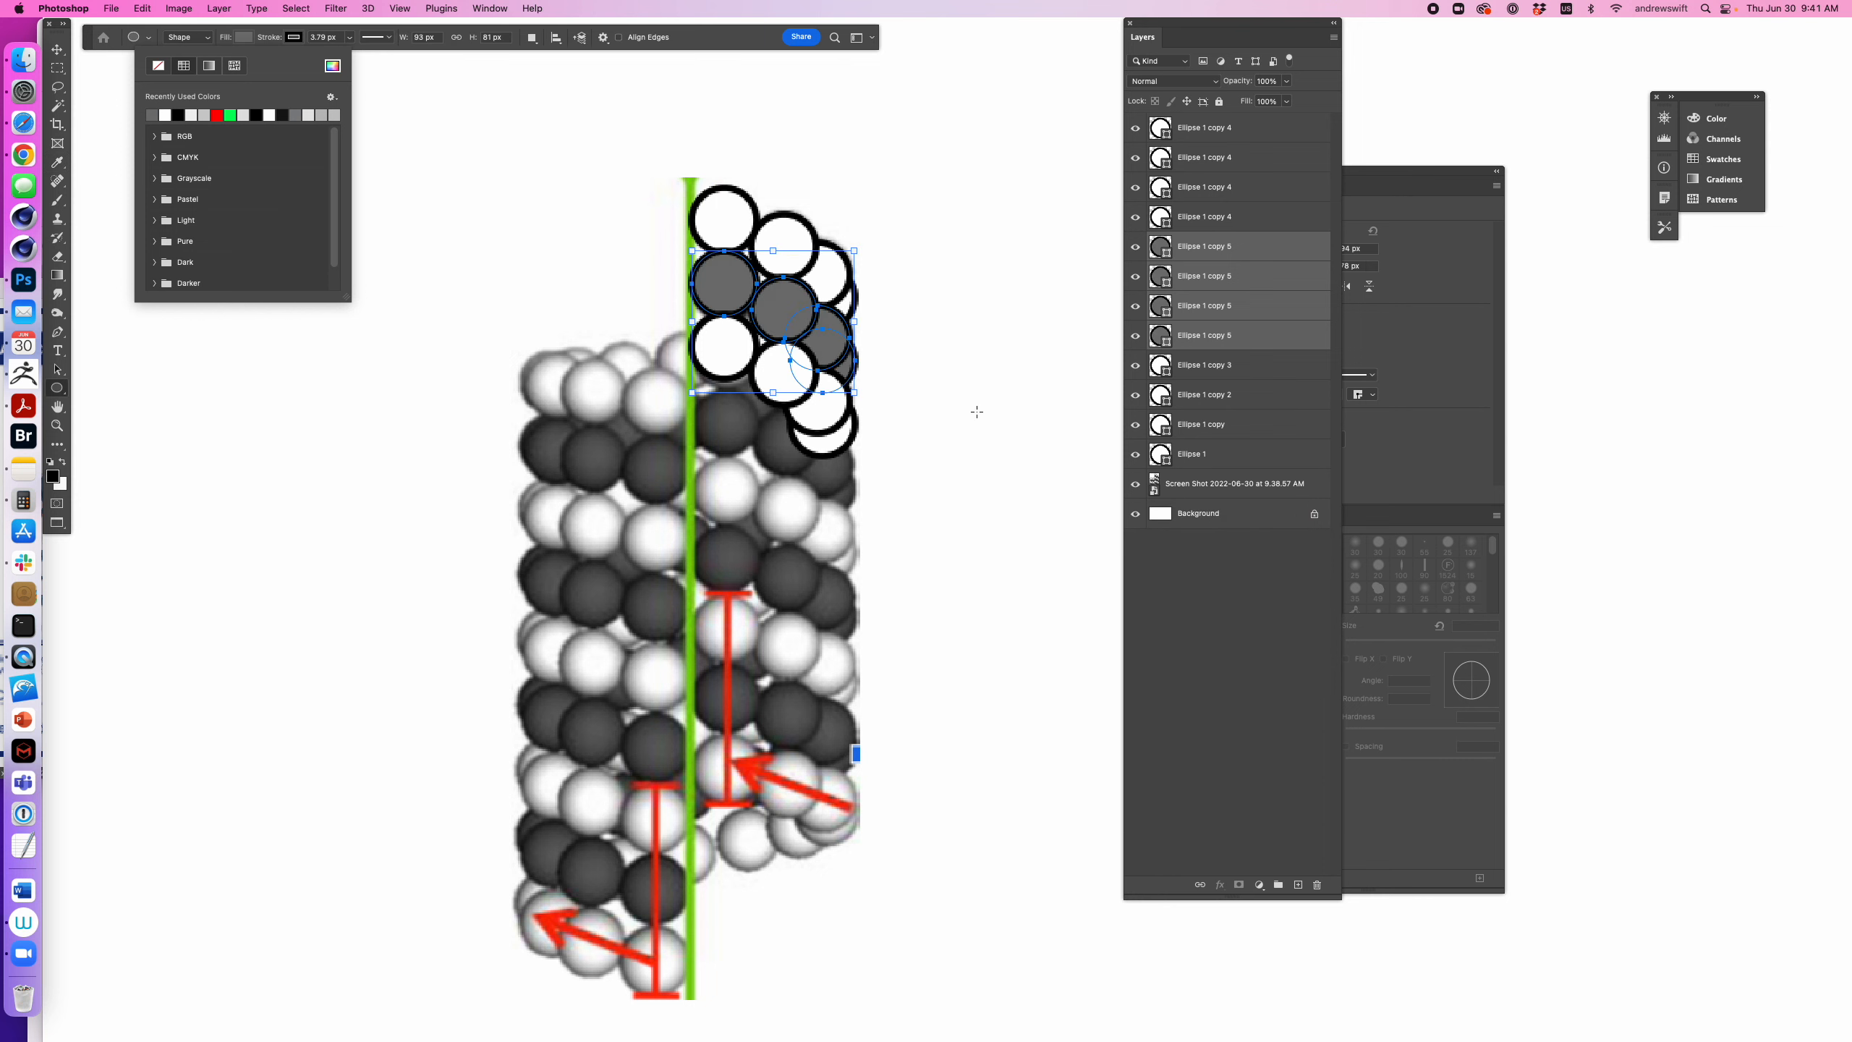
click(1253, 246)
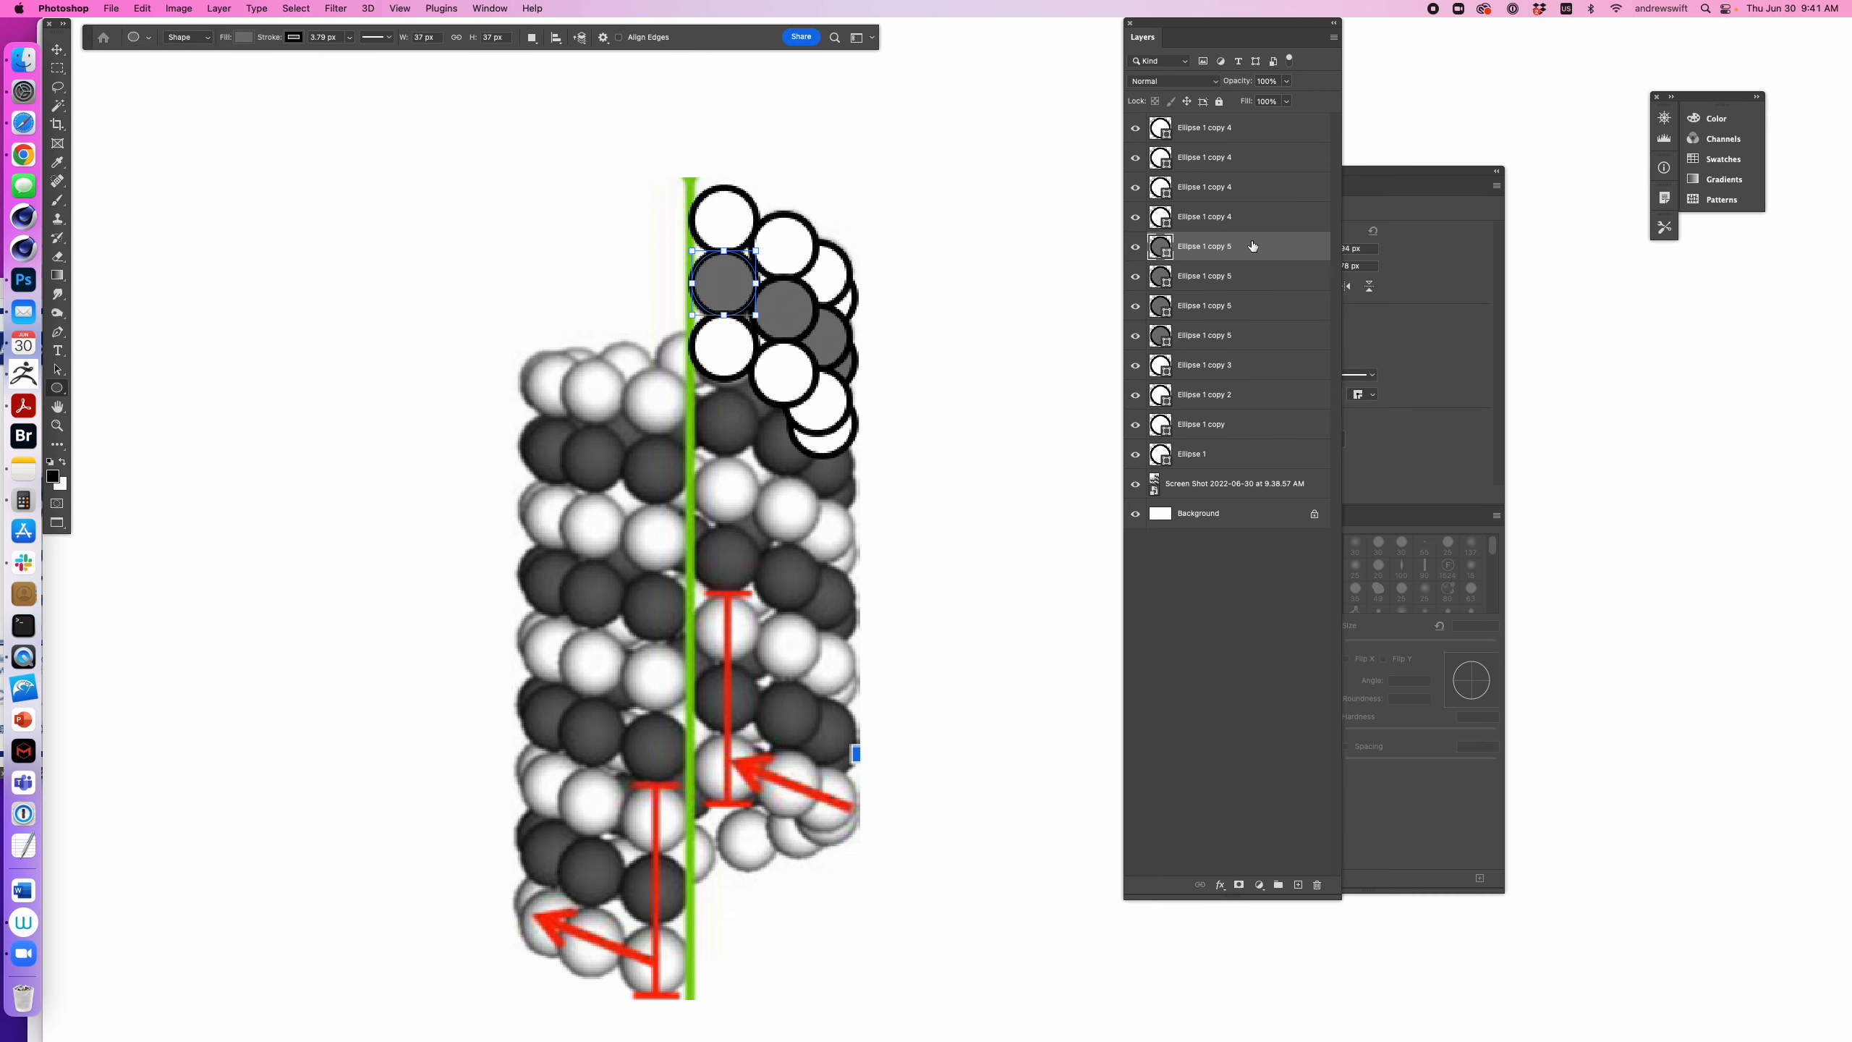
click(1232, 337)
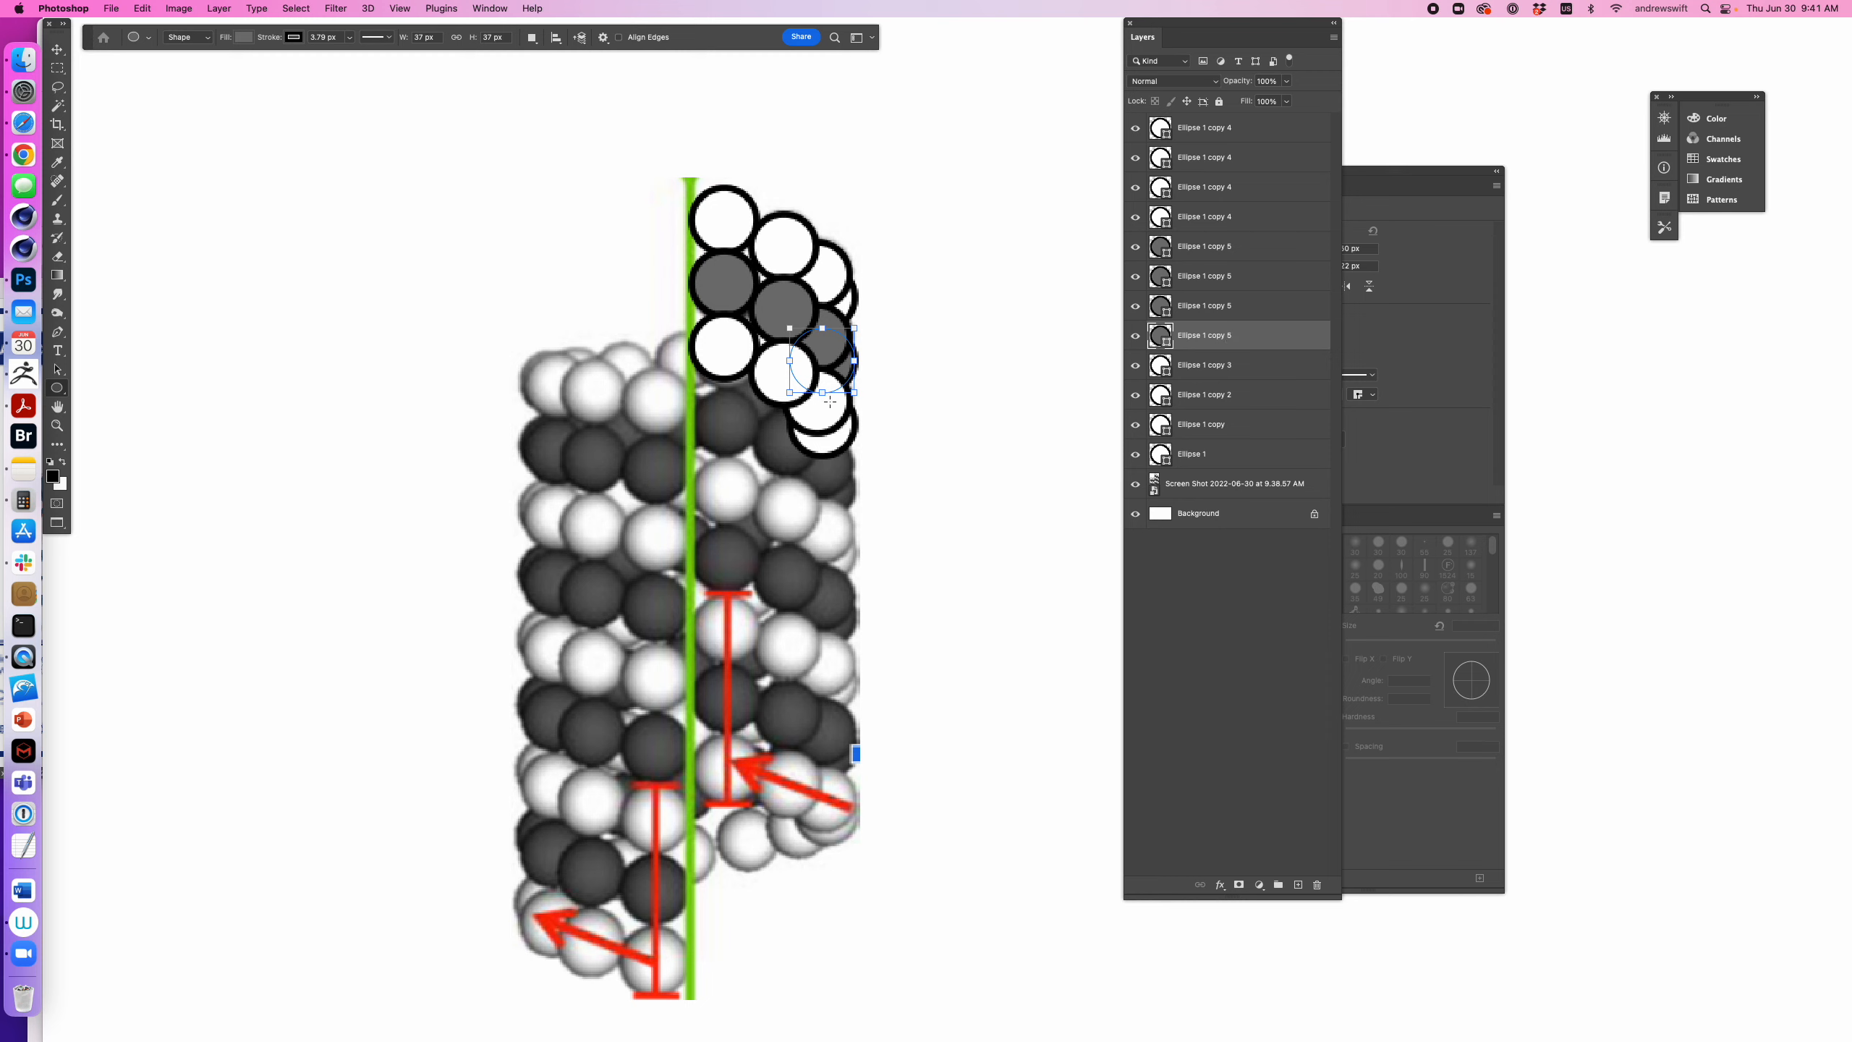
shift+click(1215, 248)
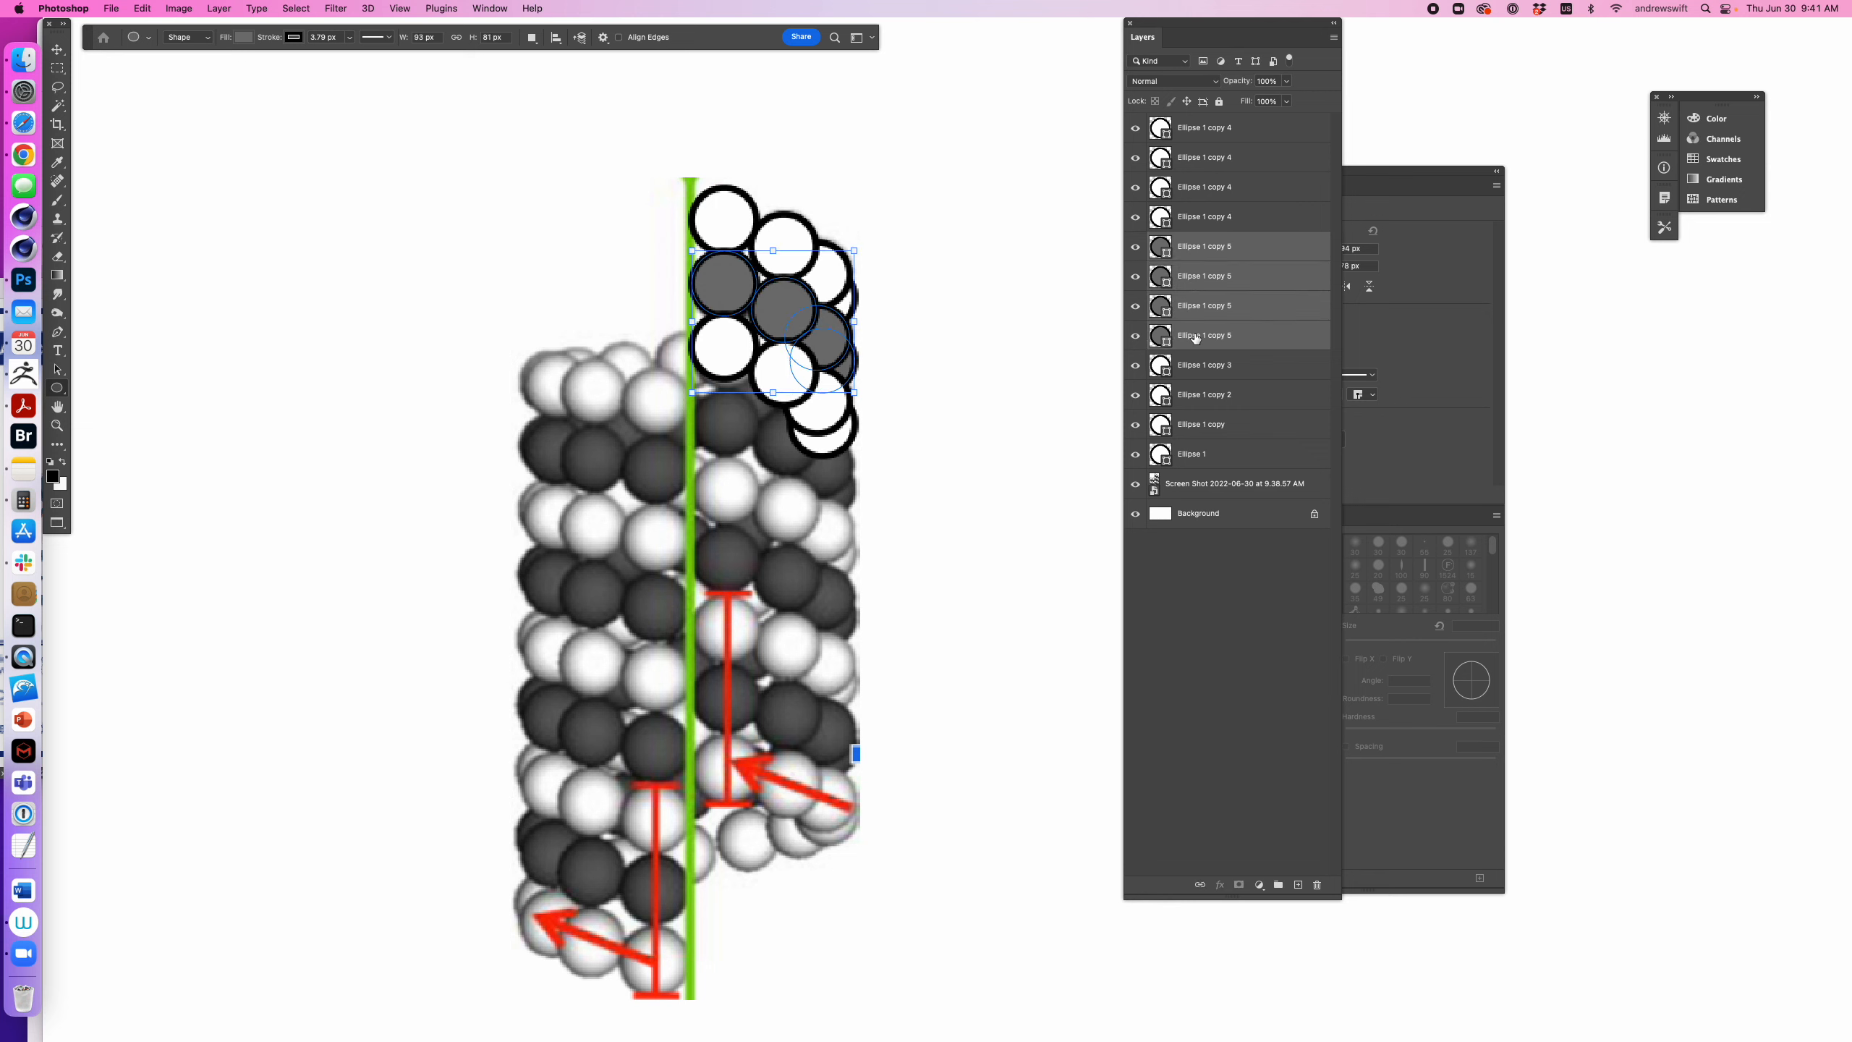
shift+click(1202, 366)
shift+click(1202, 395)
shift+click(1199, 424)
shift+click(1196, 454)
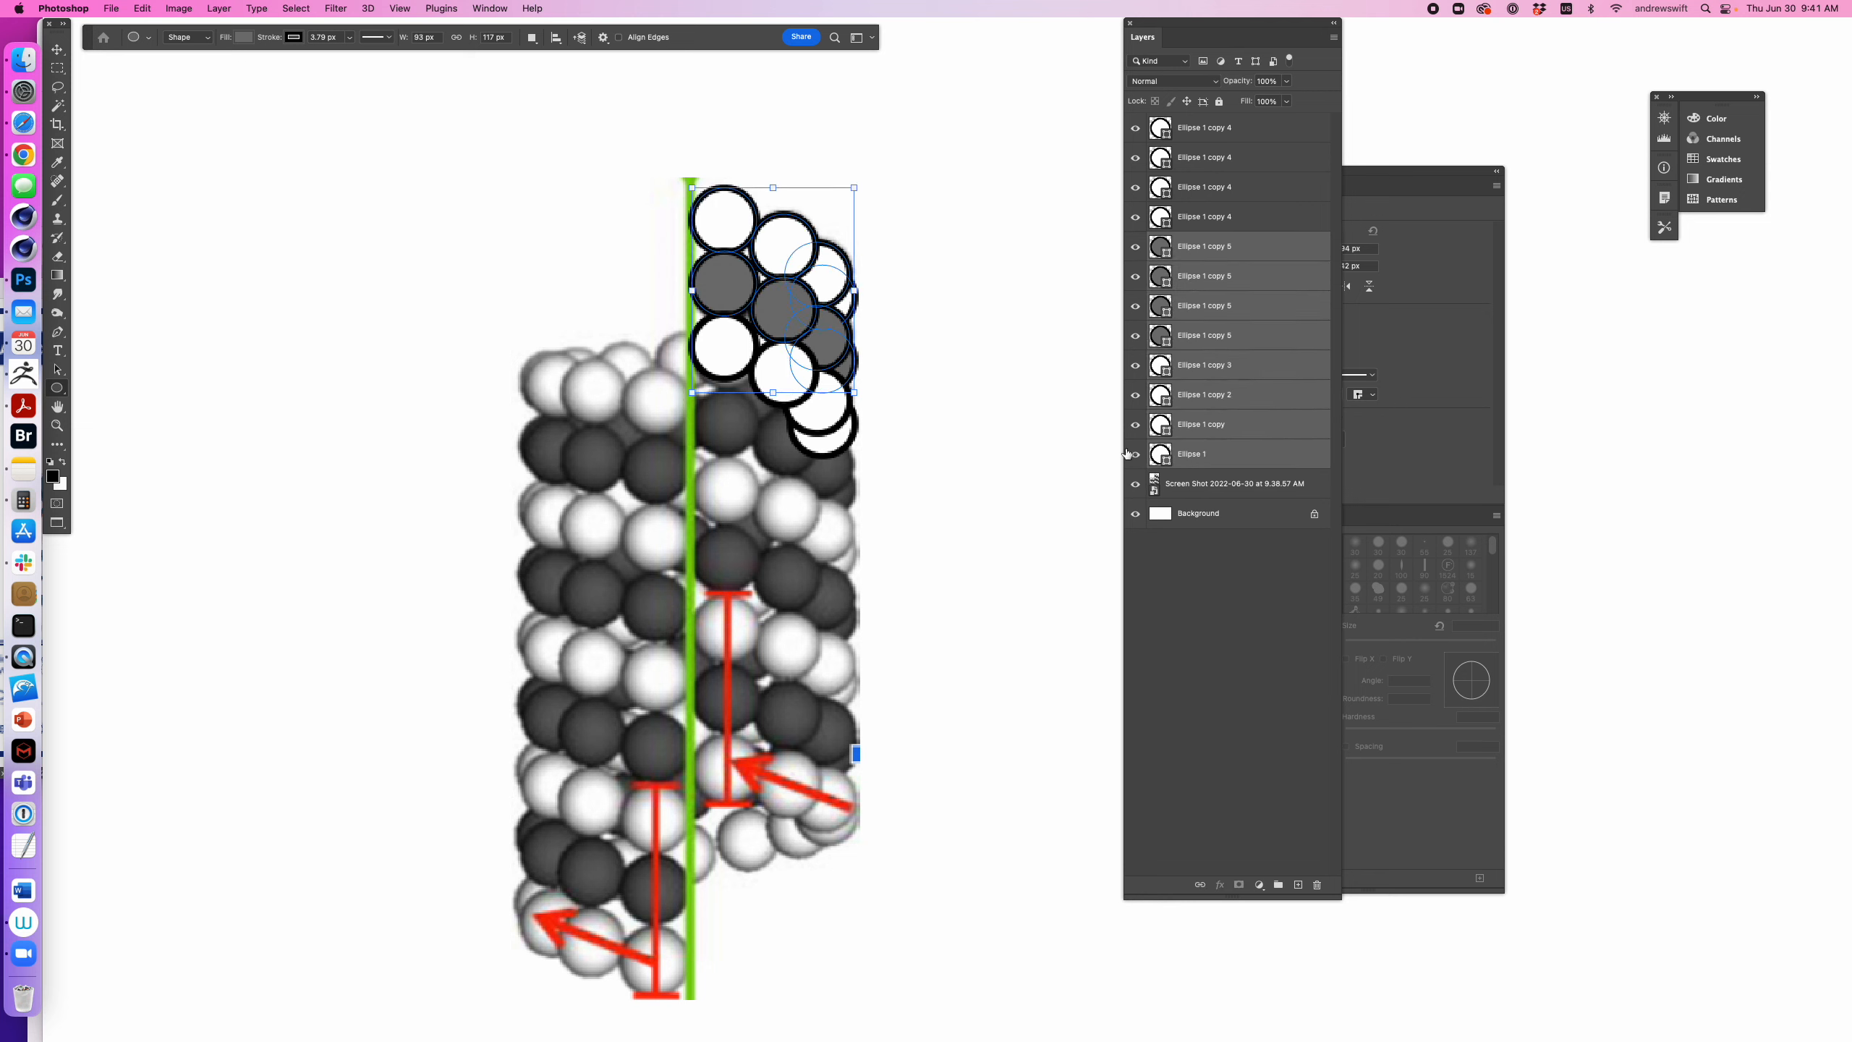
- Delete the four white circles below the gray row
click(1266, 218)
shift+click(1247, 129)
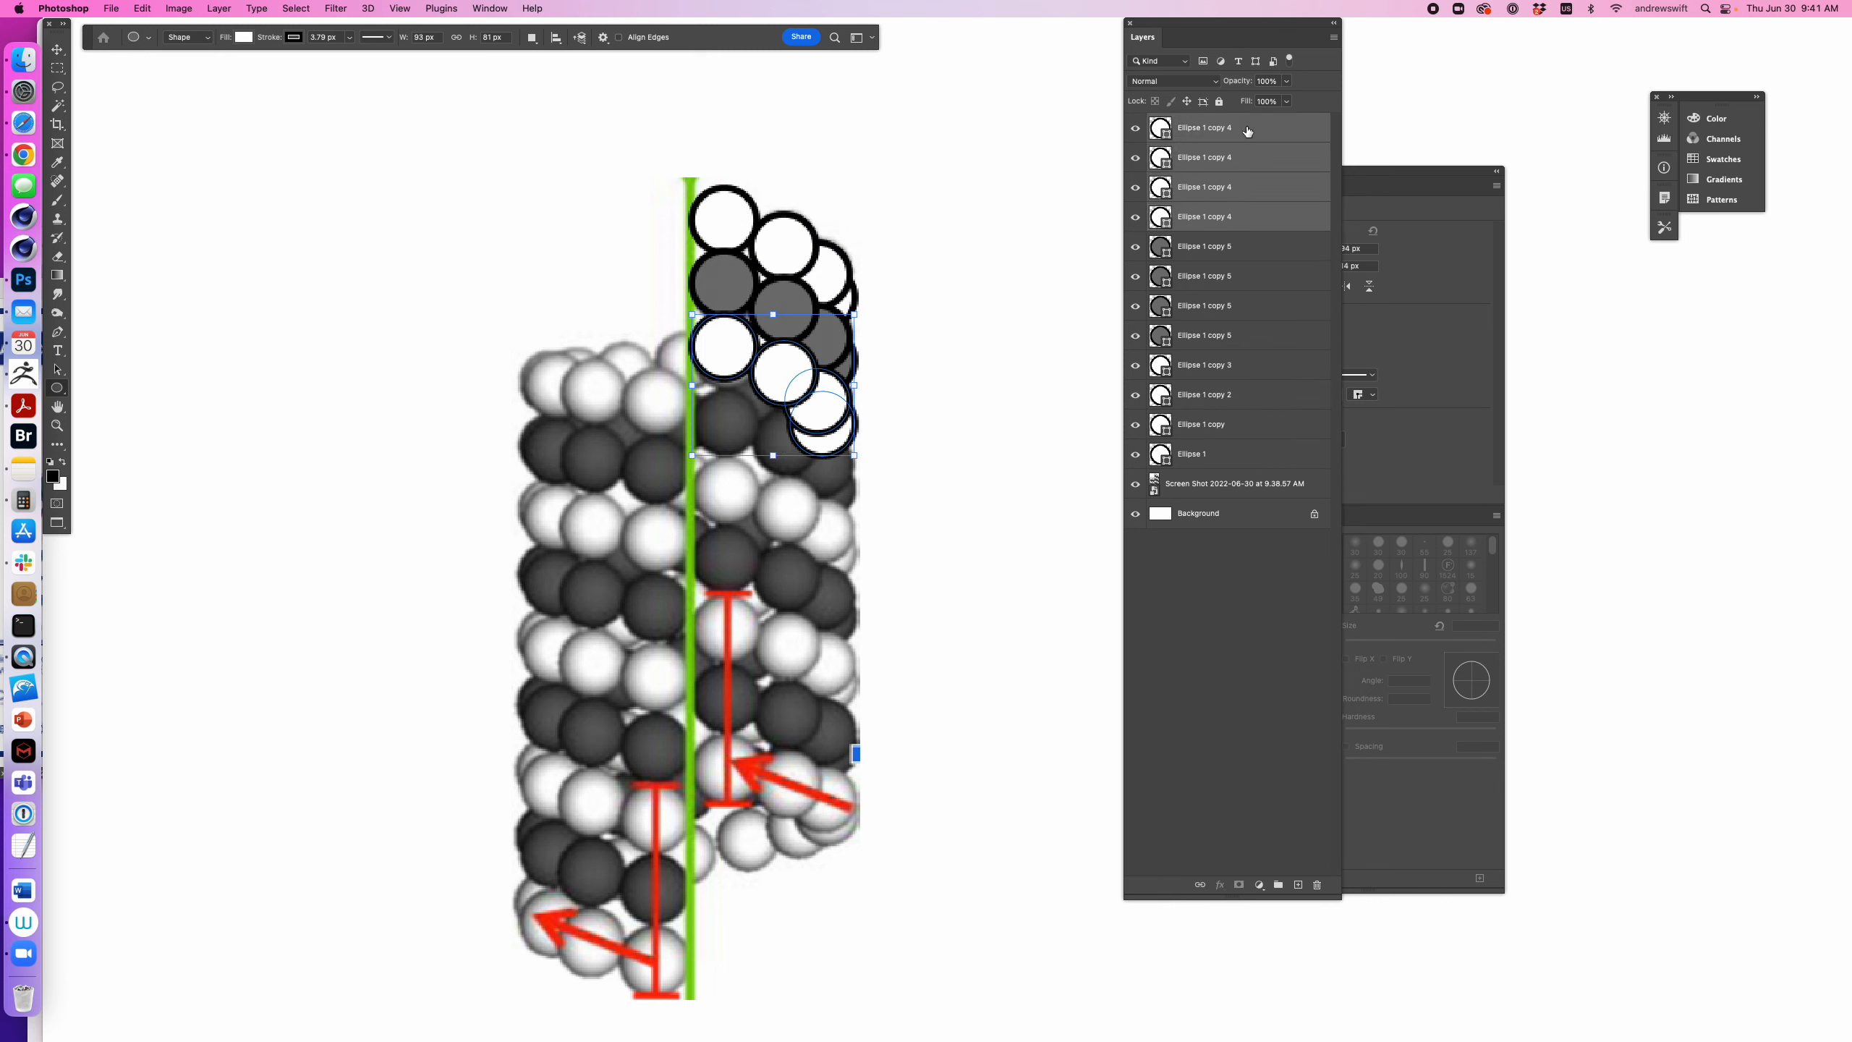
key(BackSpace)
- Duplicate the white and gray circle rows together onto the next two sphere rows, nudging the copies down into alignment
shift+click(1213, 338)
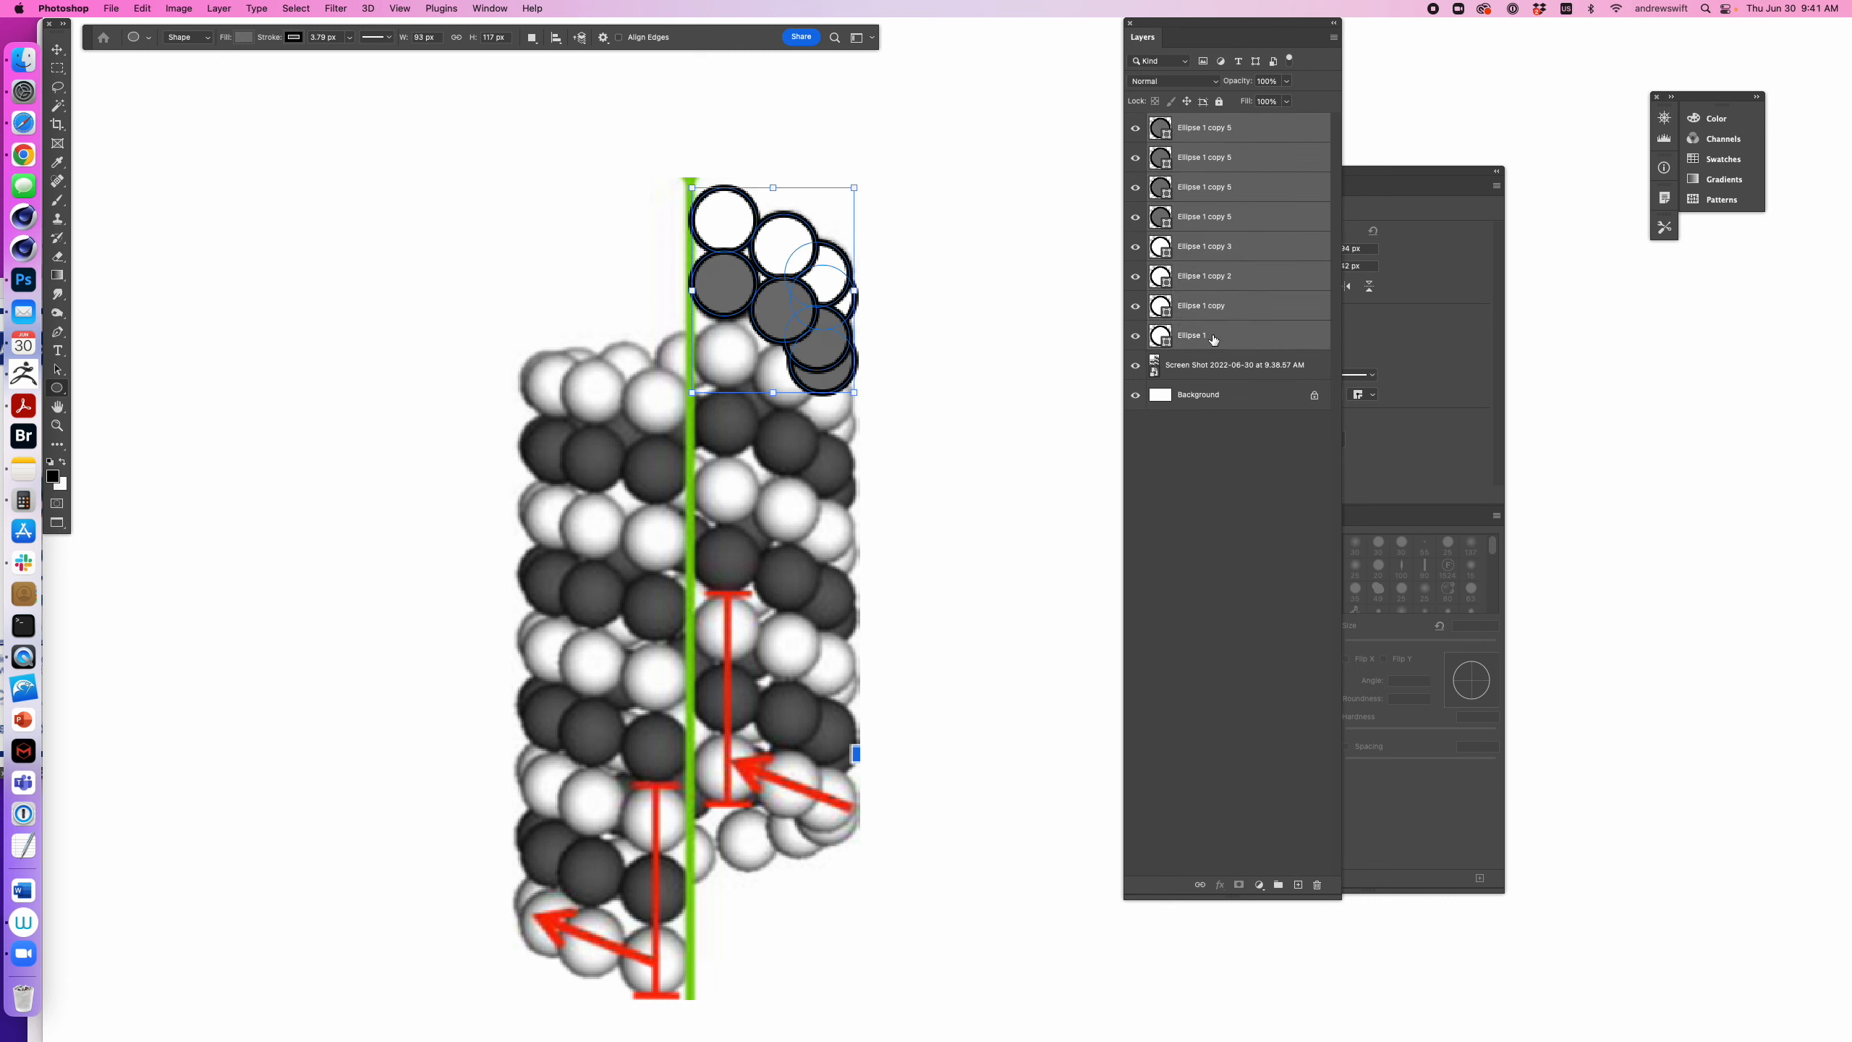
key(v)
drag(782, 252, 790, 378)
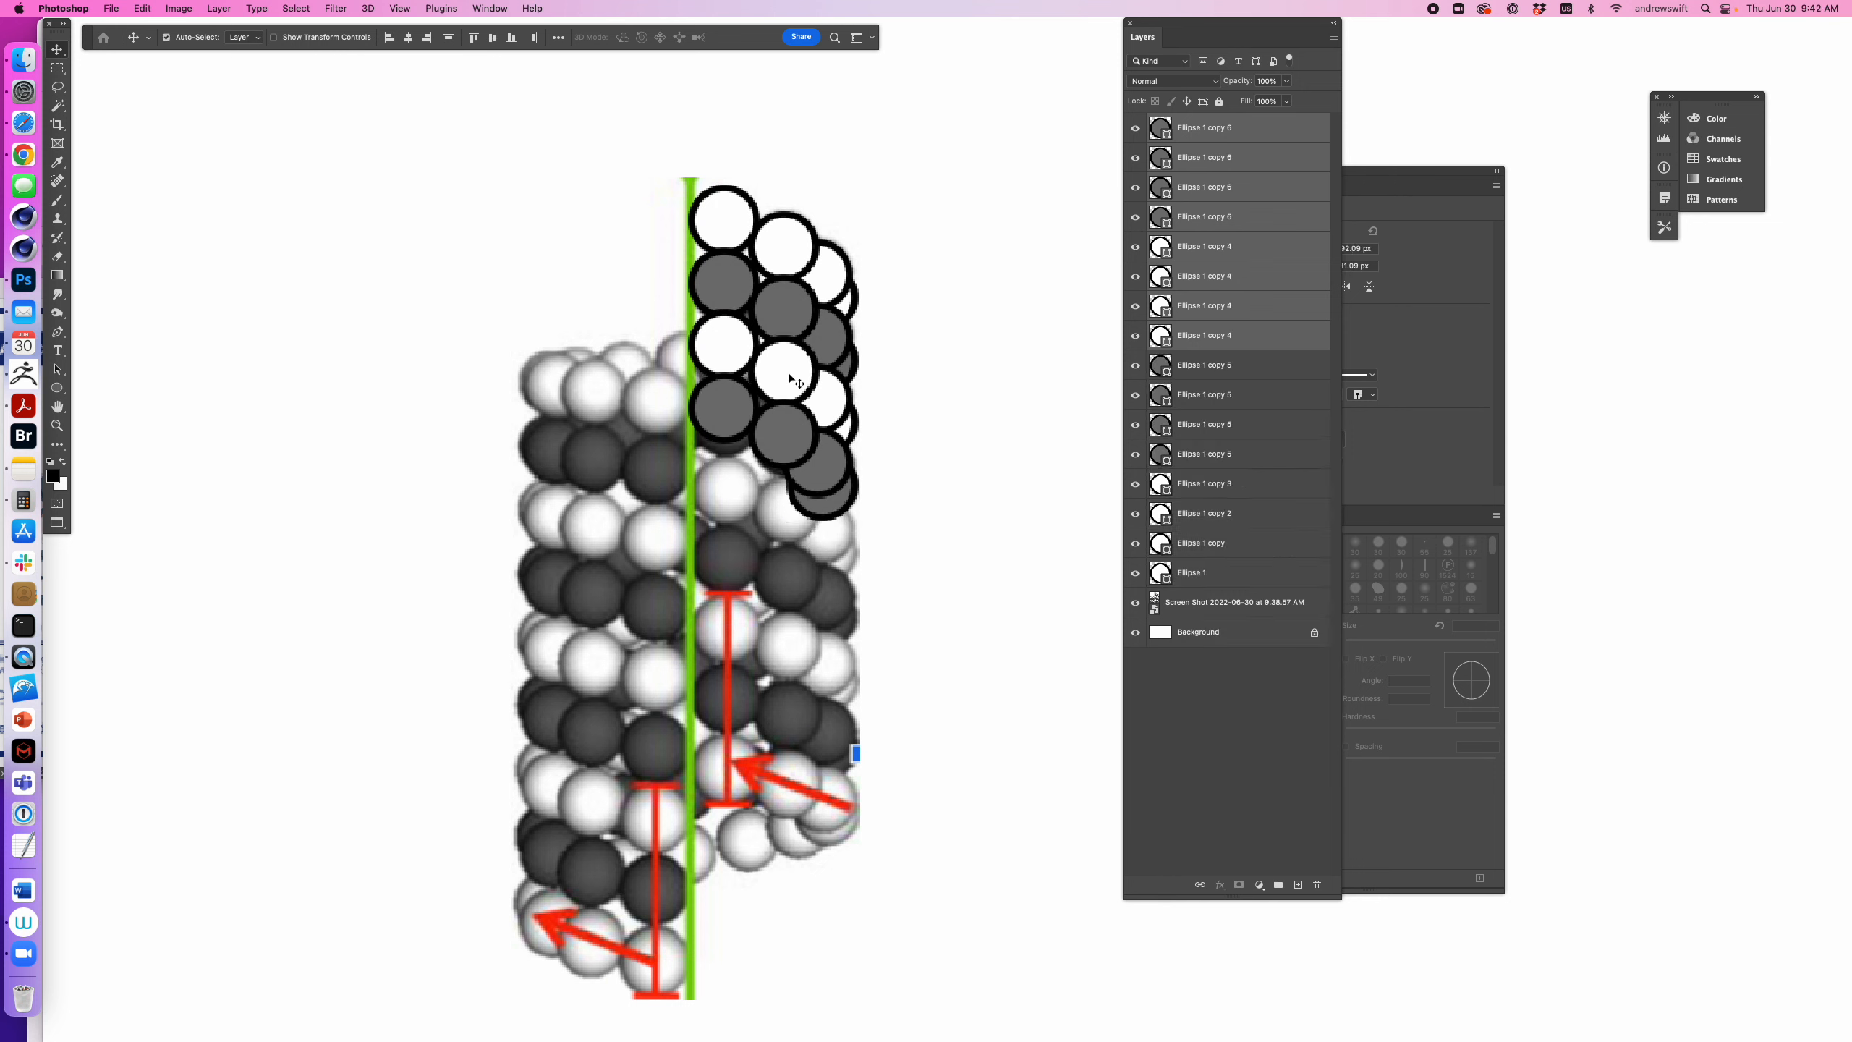
key(Down)
key(Down)
key(Down)
key(Down)
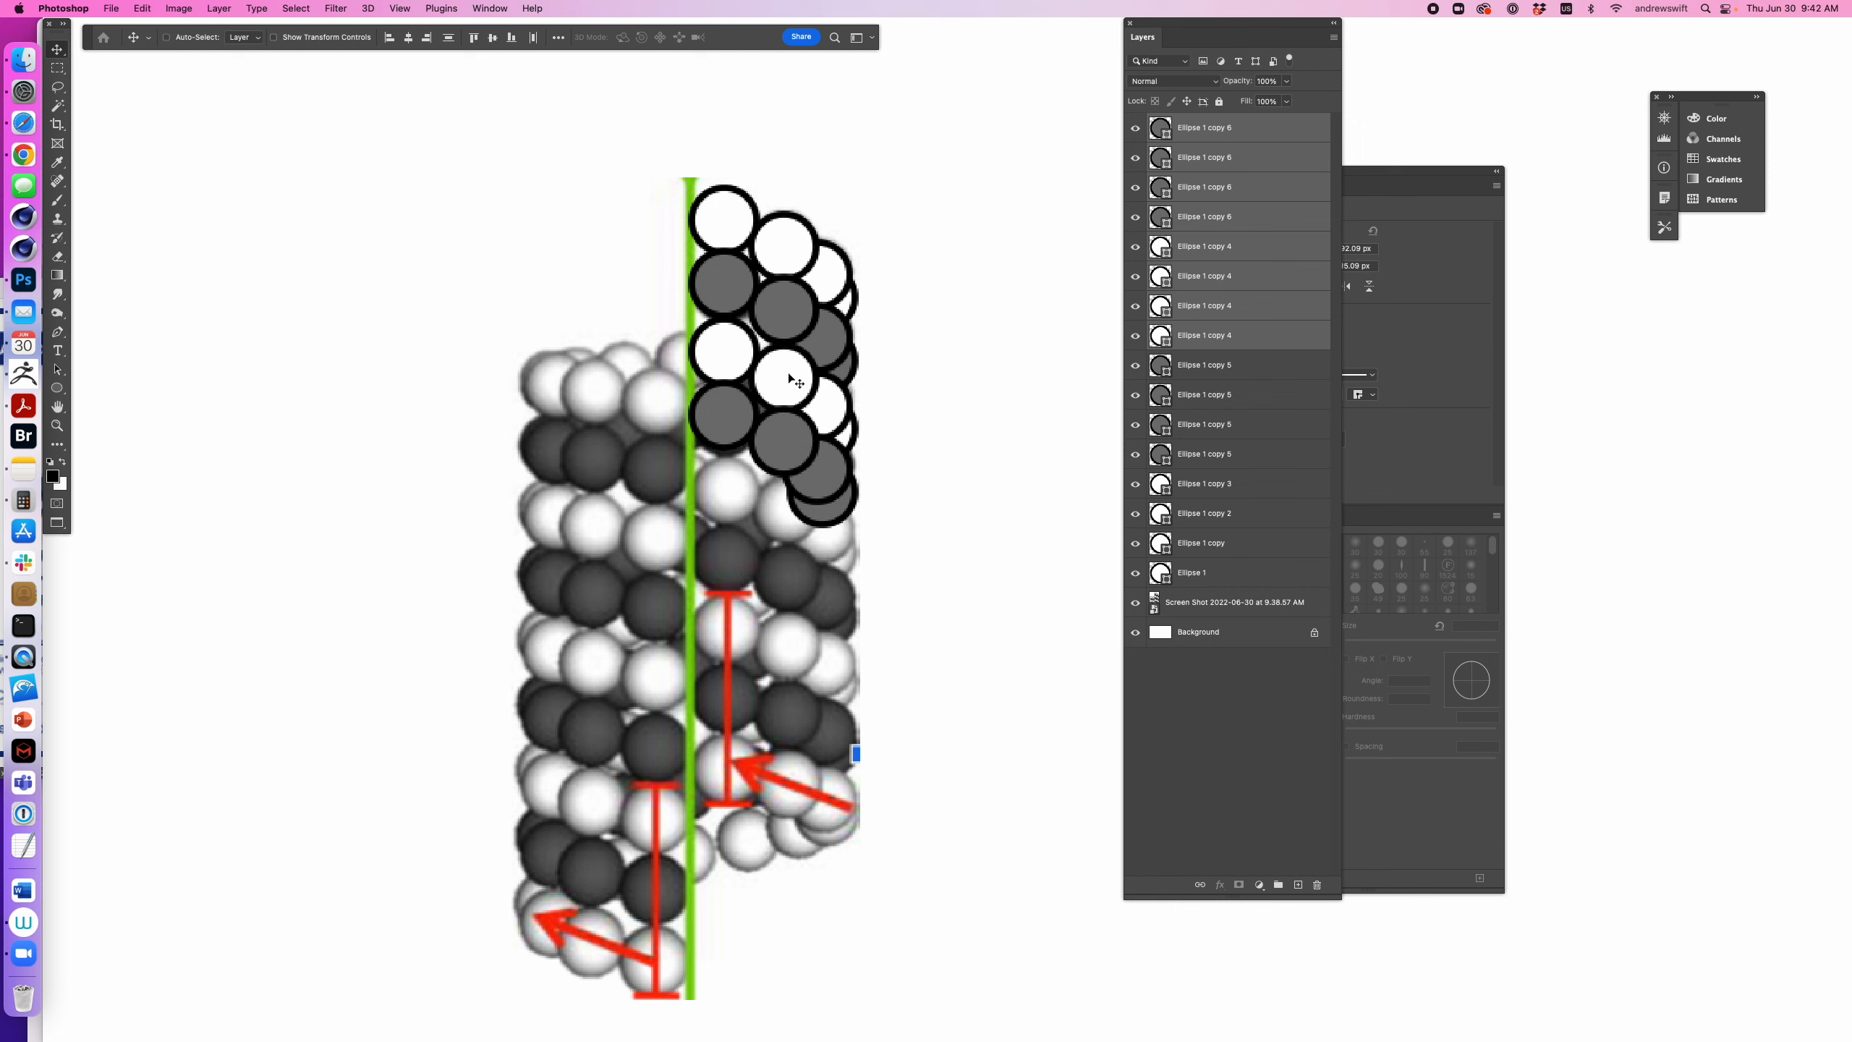
- Nudge the upper gray row of circles down slightly to even out its spacing between the white rows
click(1214, 368)
shift+click(1192, 454)
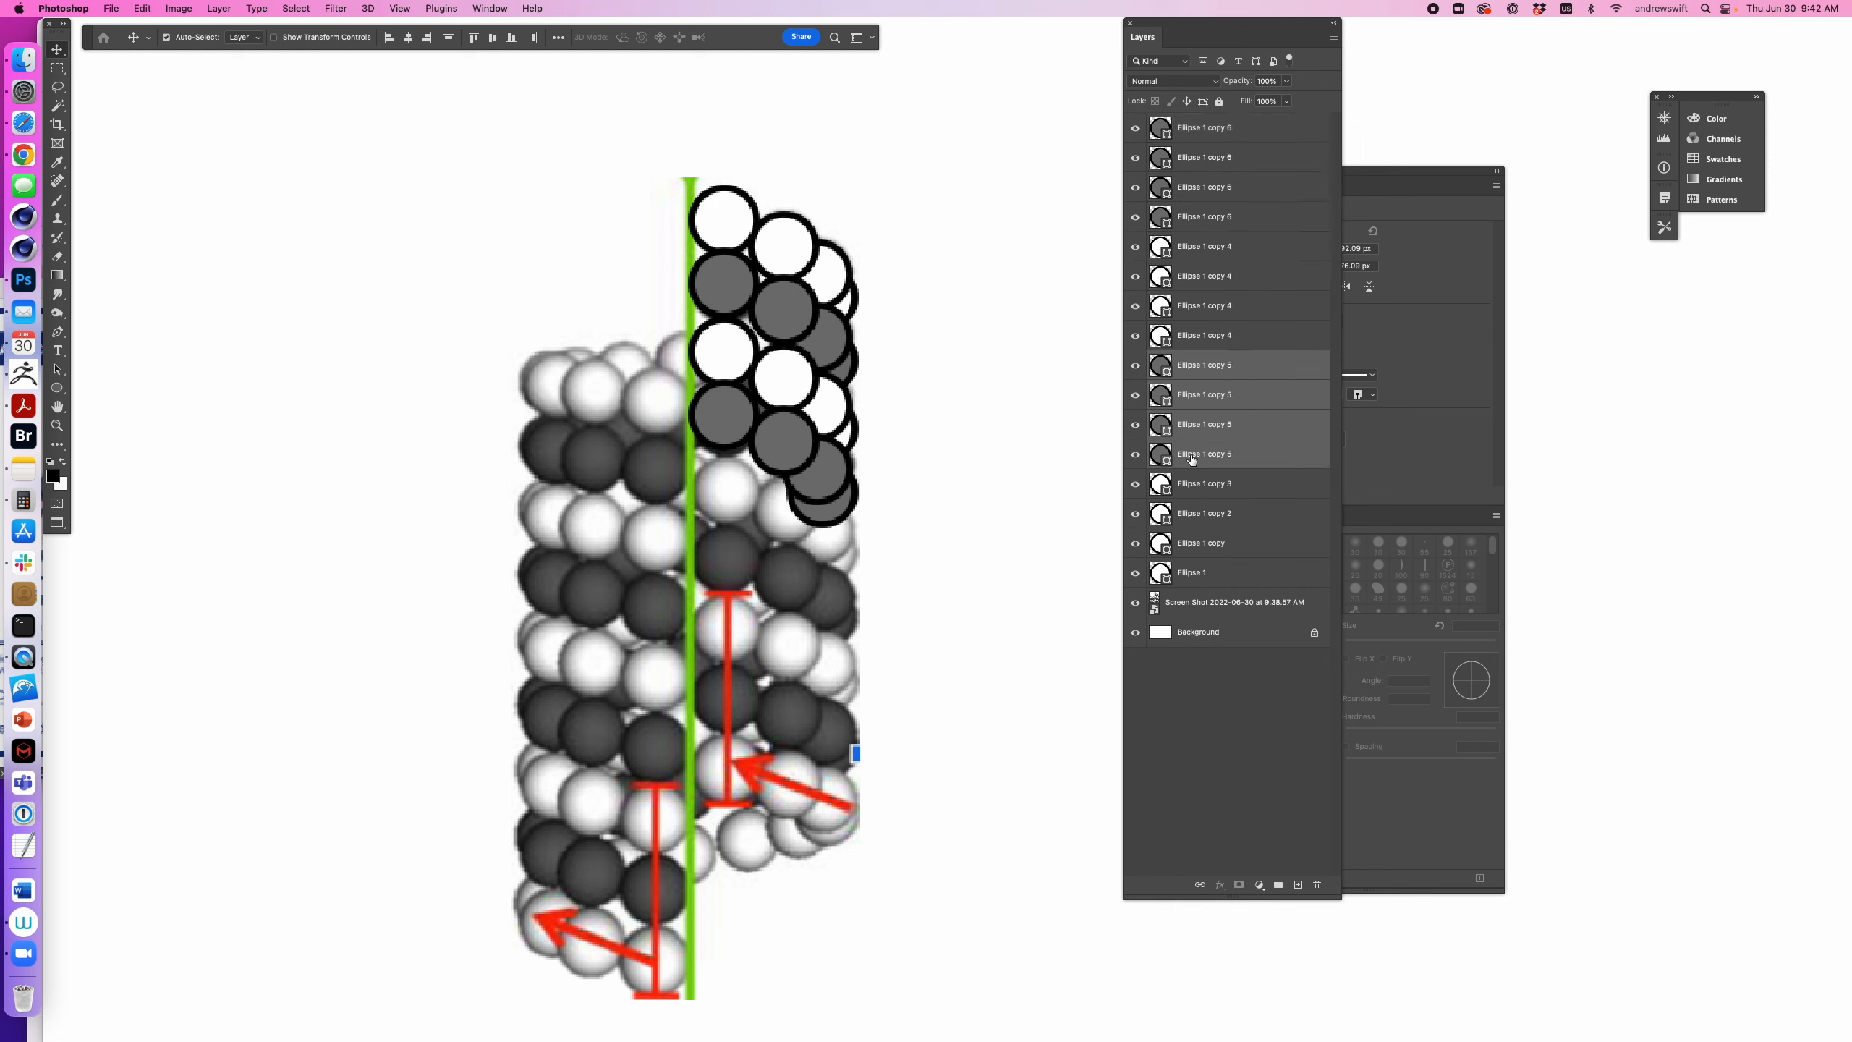
key(Down)
key(Down)
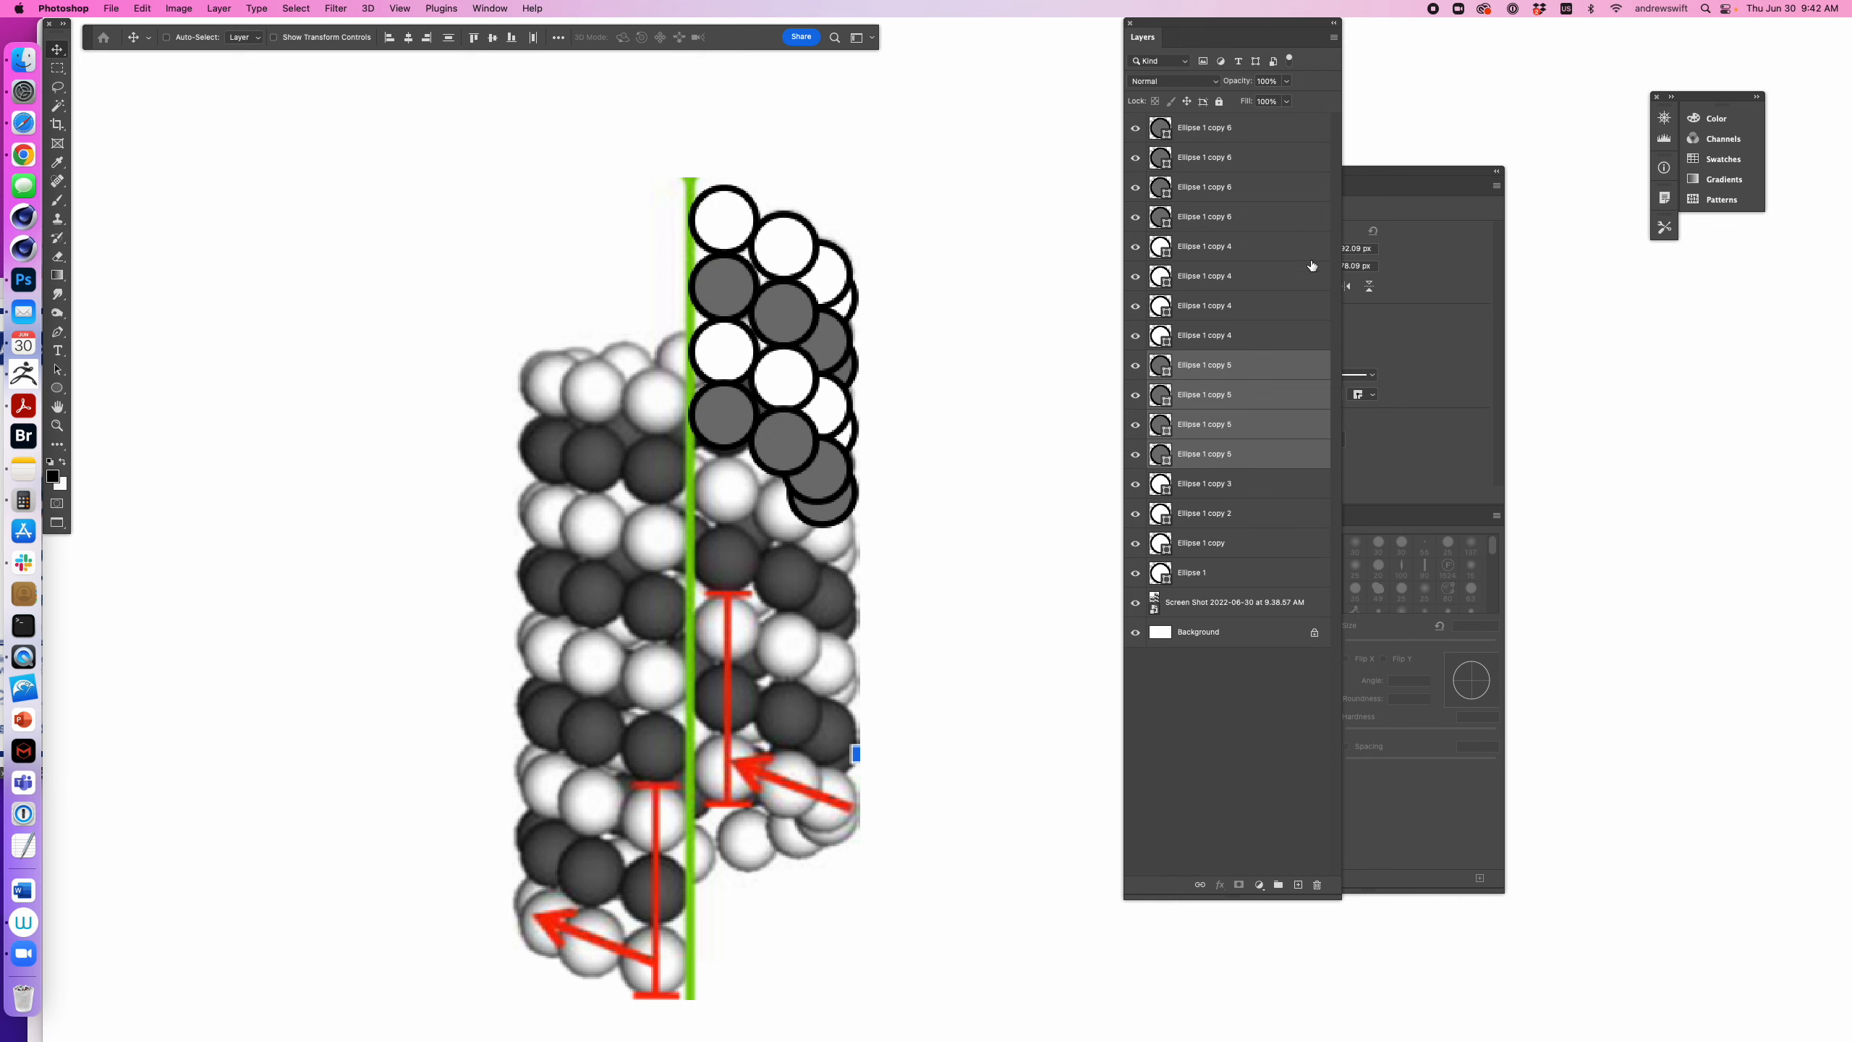
- Try moving all four circle rows down the lattice, and undo the move
click(1212, 135)
shift+click(1203, 558)
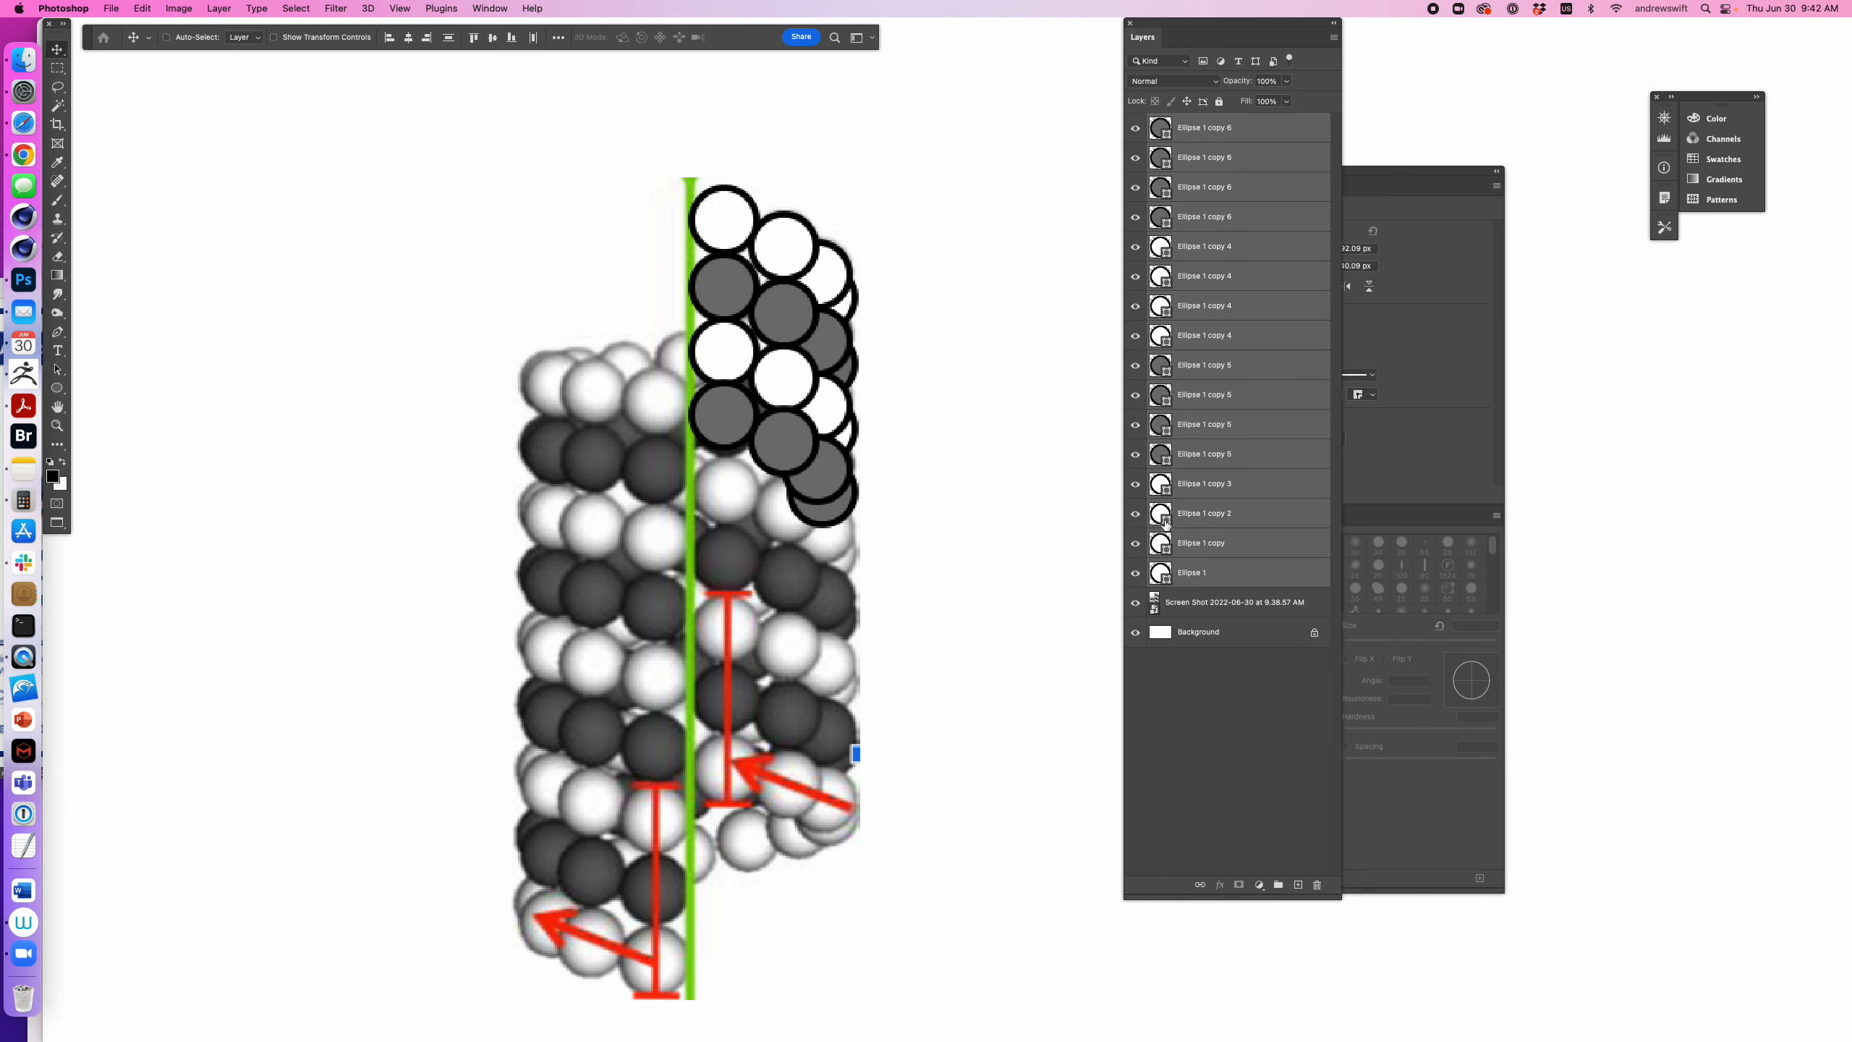
drag(768, 292, 781, 542)
key(super+z)
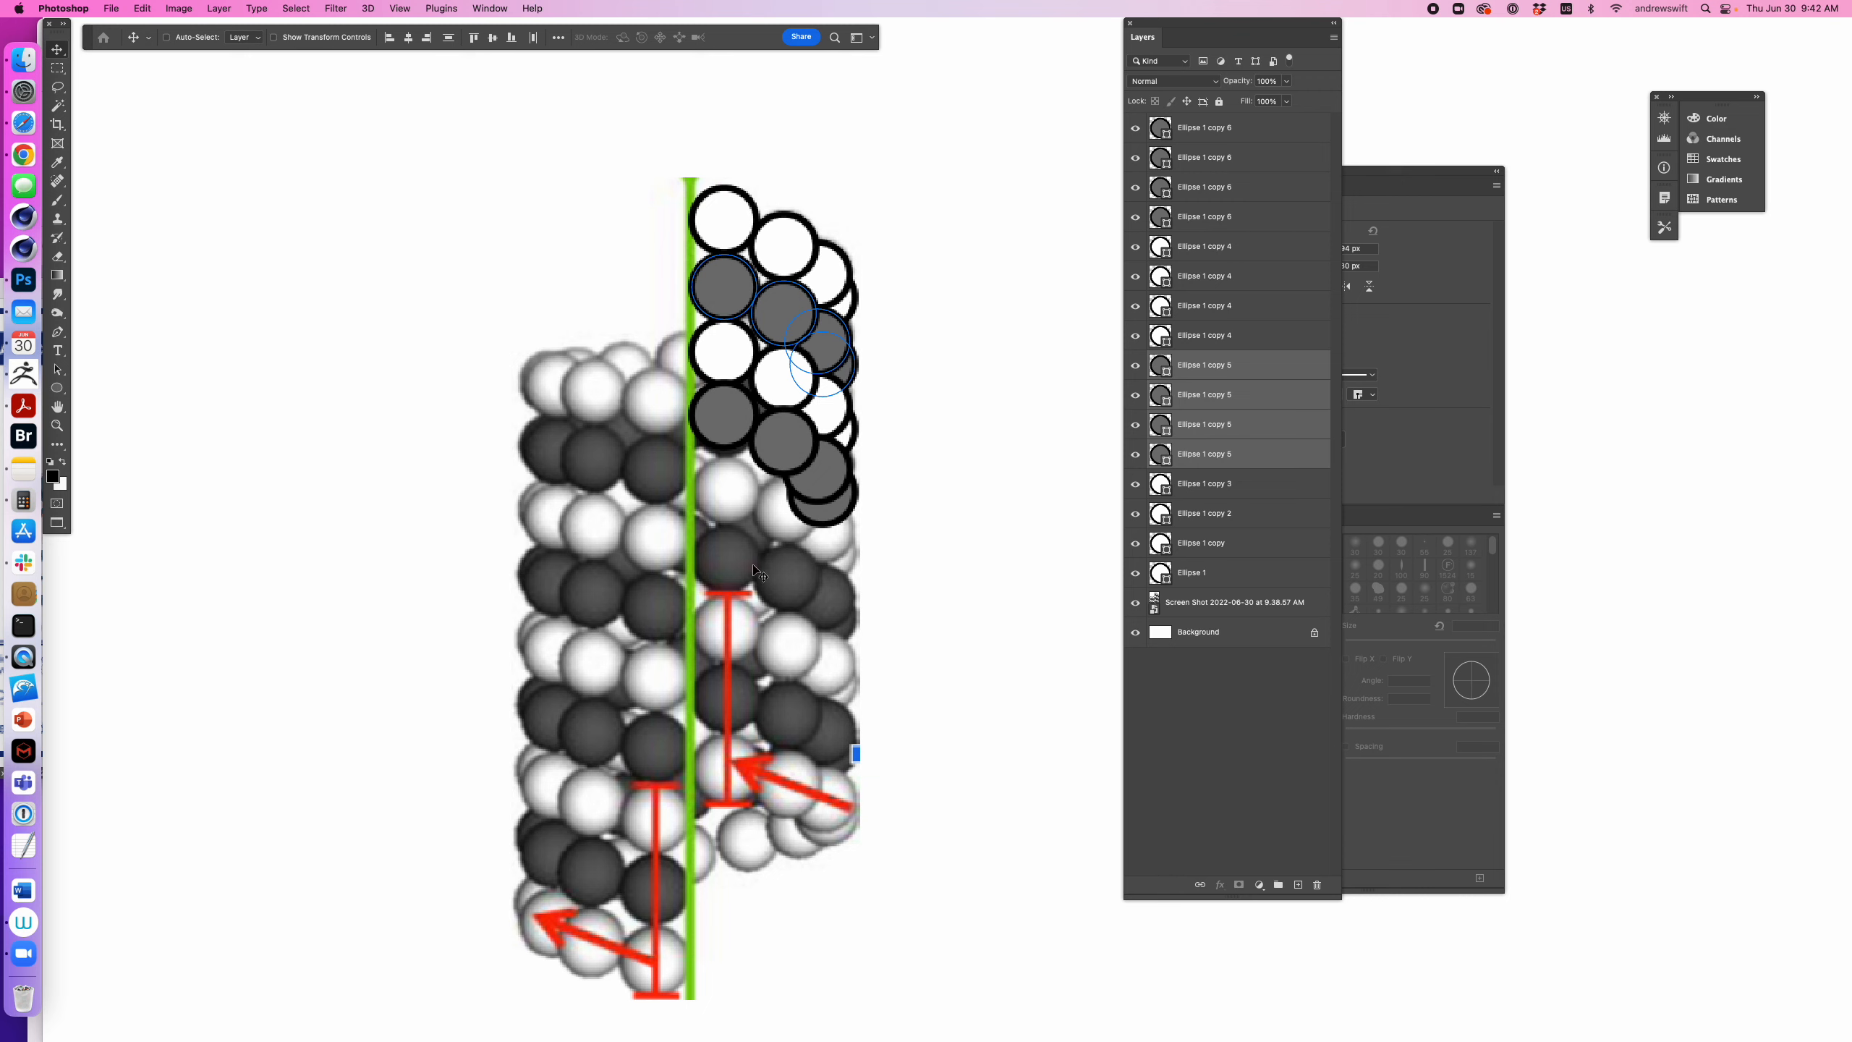
- Move all sixteen circles down so the top white row starts at the upper end of the shorter-side red vertical line
click(1249, 141)
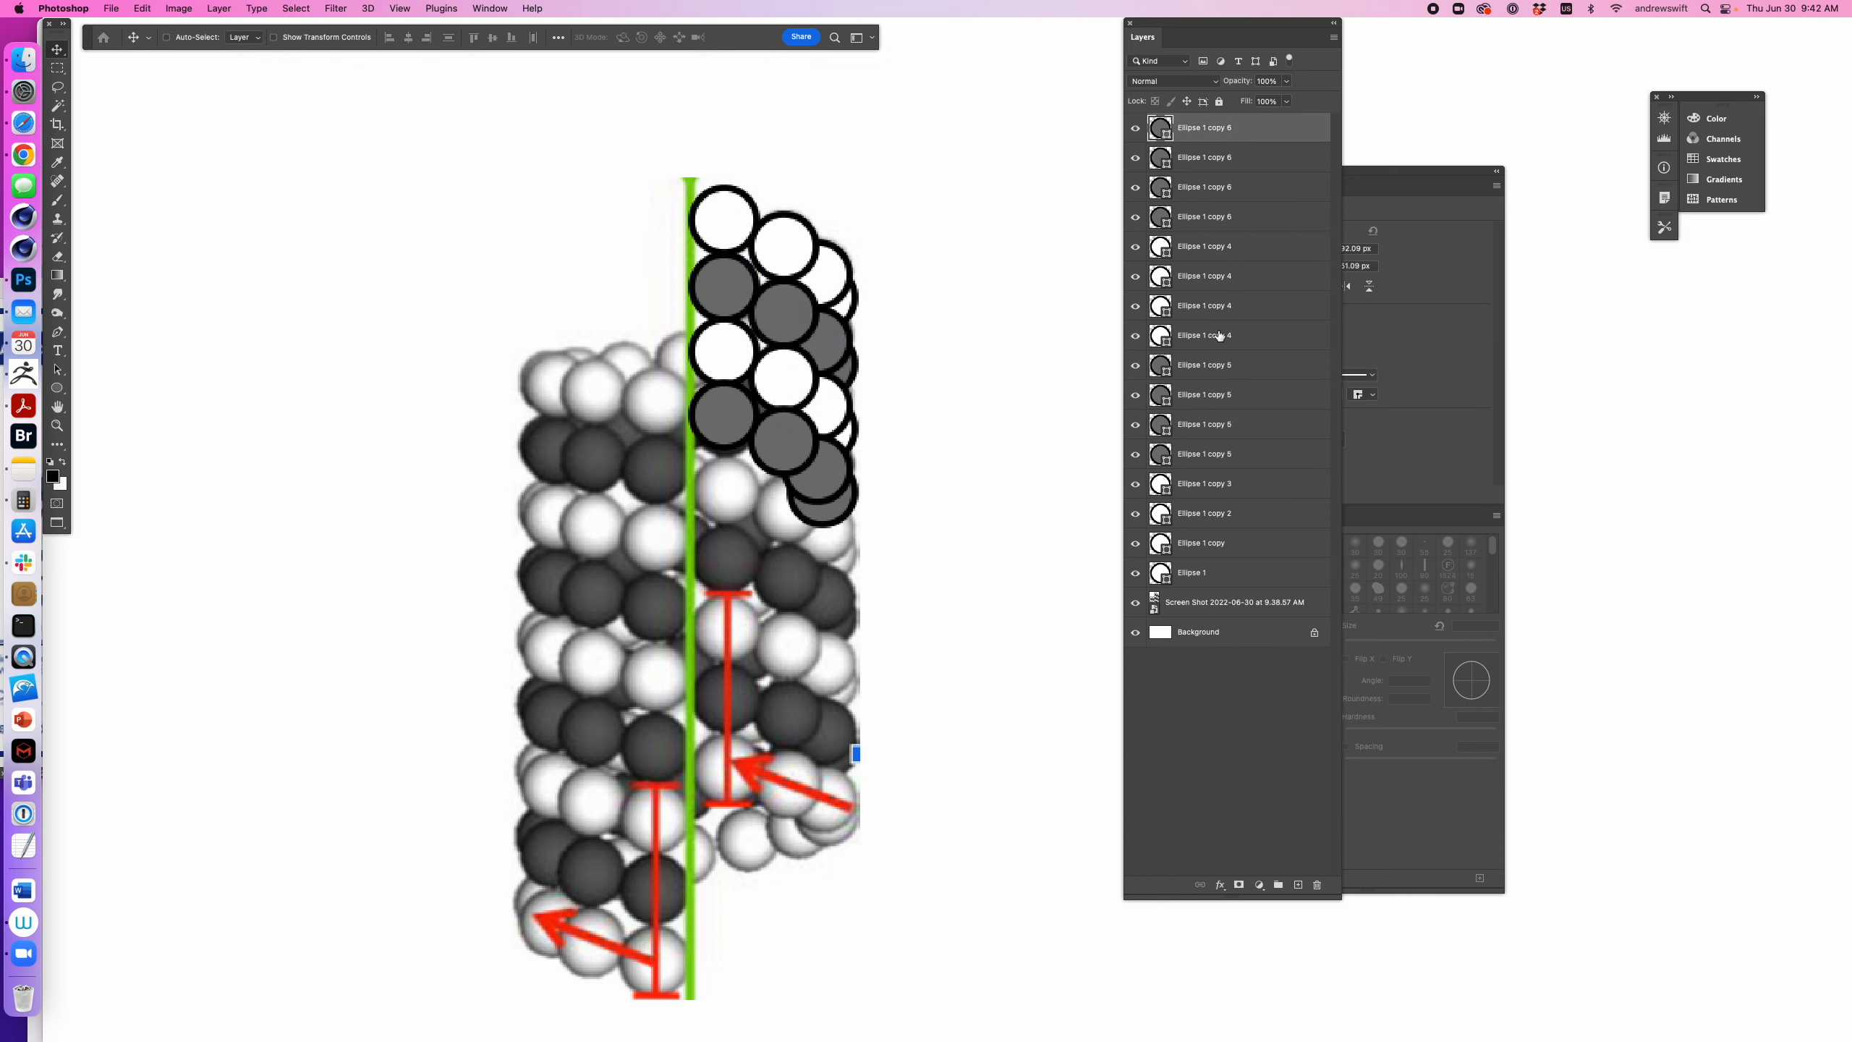
shift+click(1208, 573)
drag(777, 296, 781, 696)
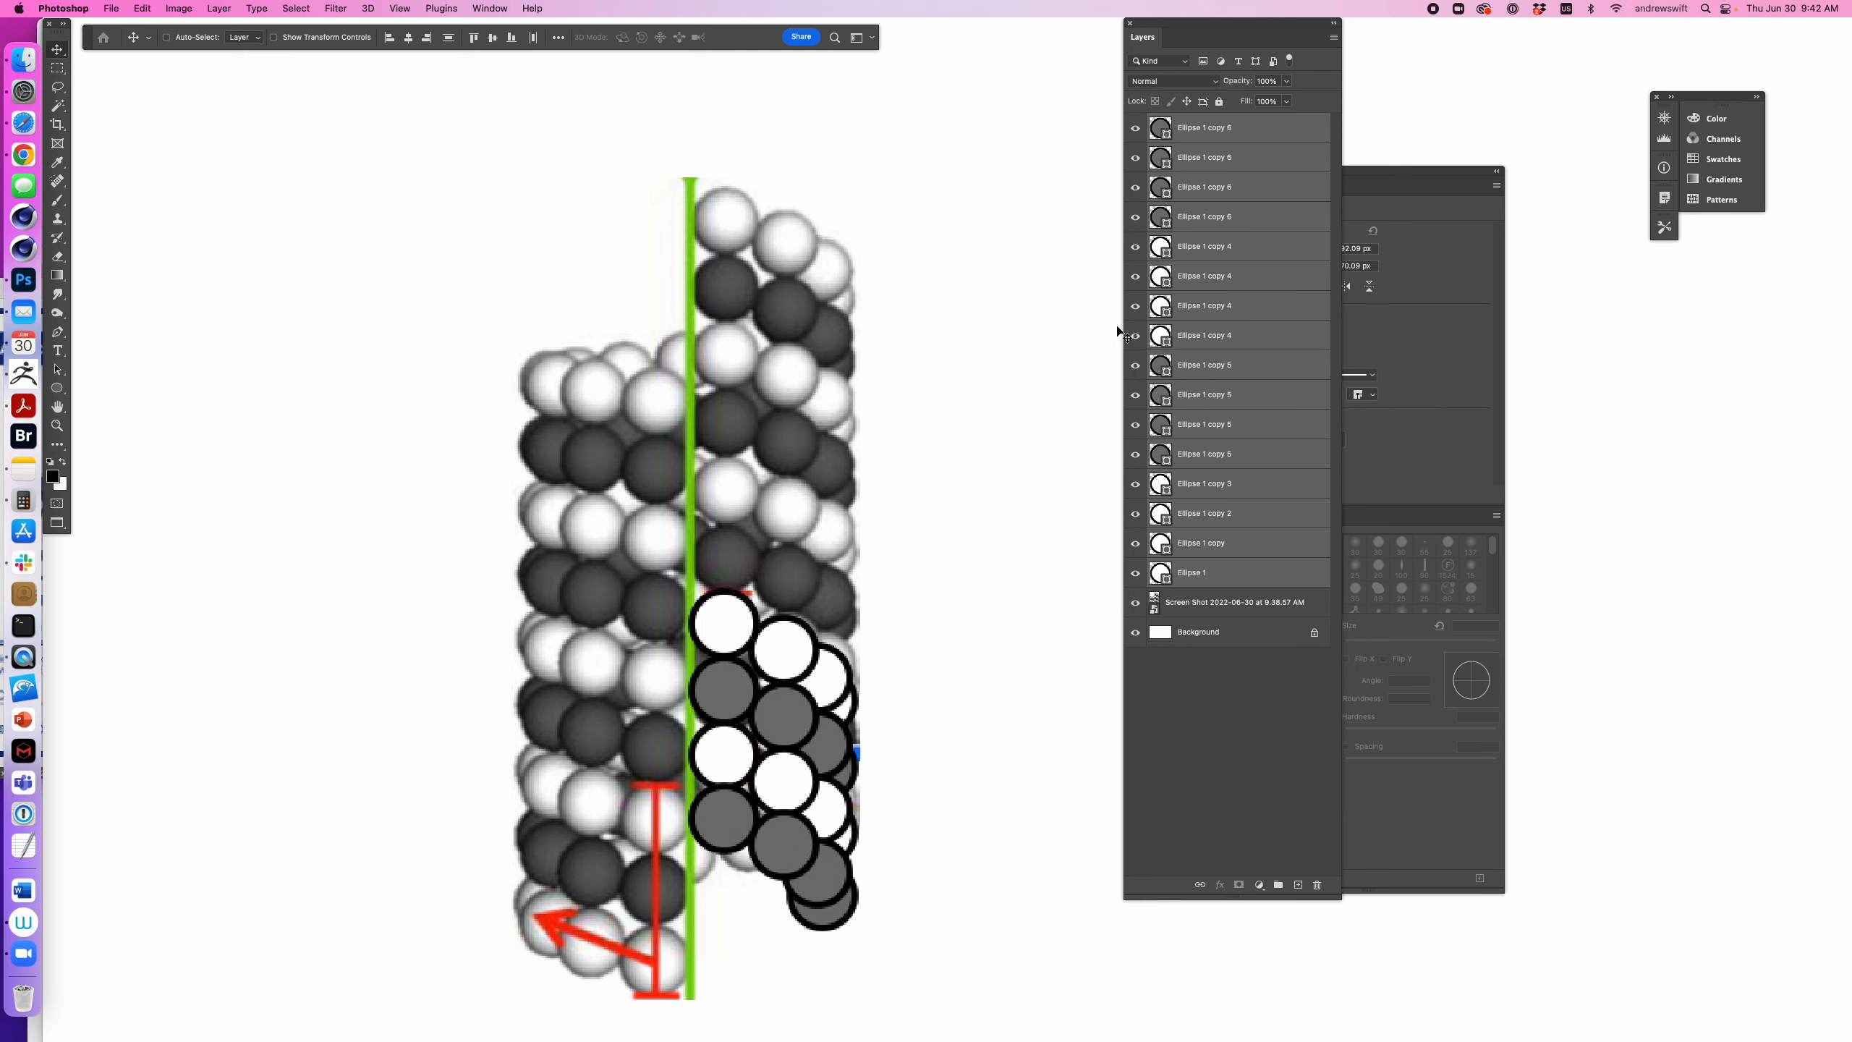
- Try shifting all the circle rows up and away from the green line, undo the shifts and clear the selection
click(1230, 128)
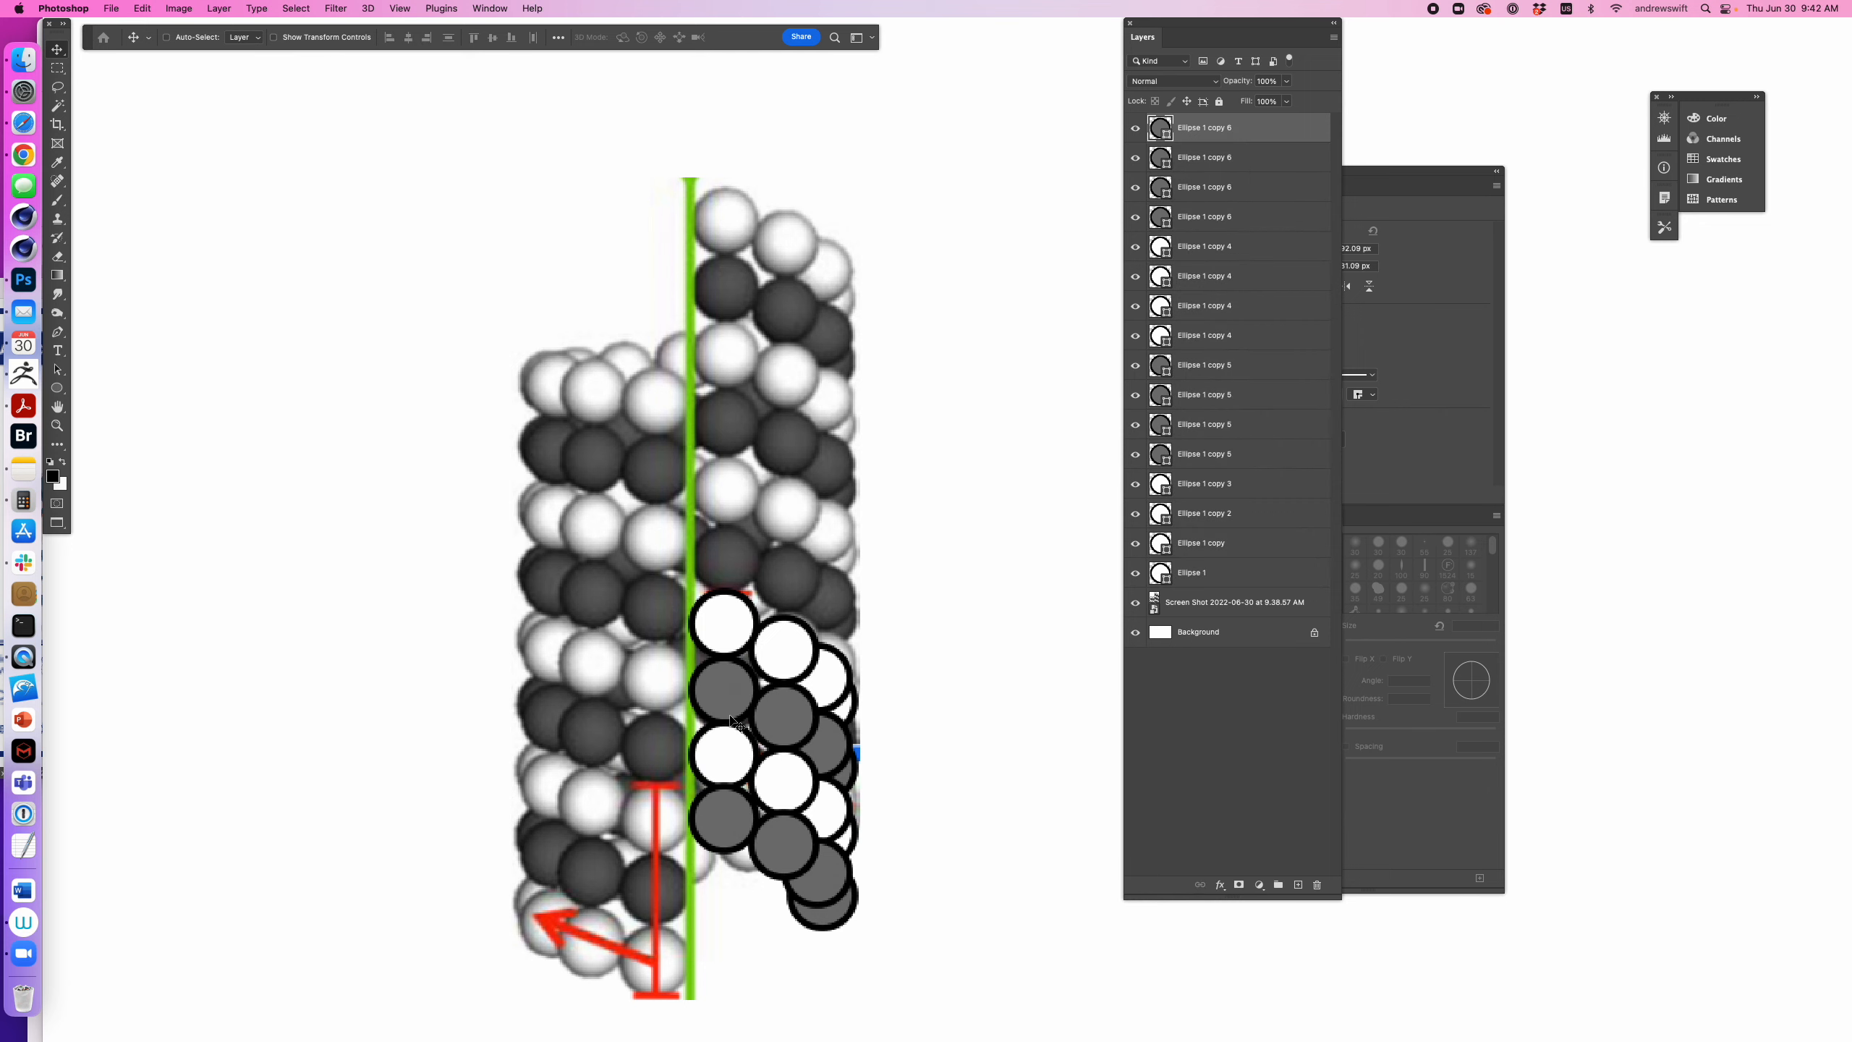
shift+click(1146, 572)
drag(863, 689, 875, 621)
key(super+z)
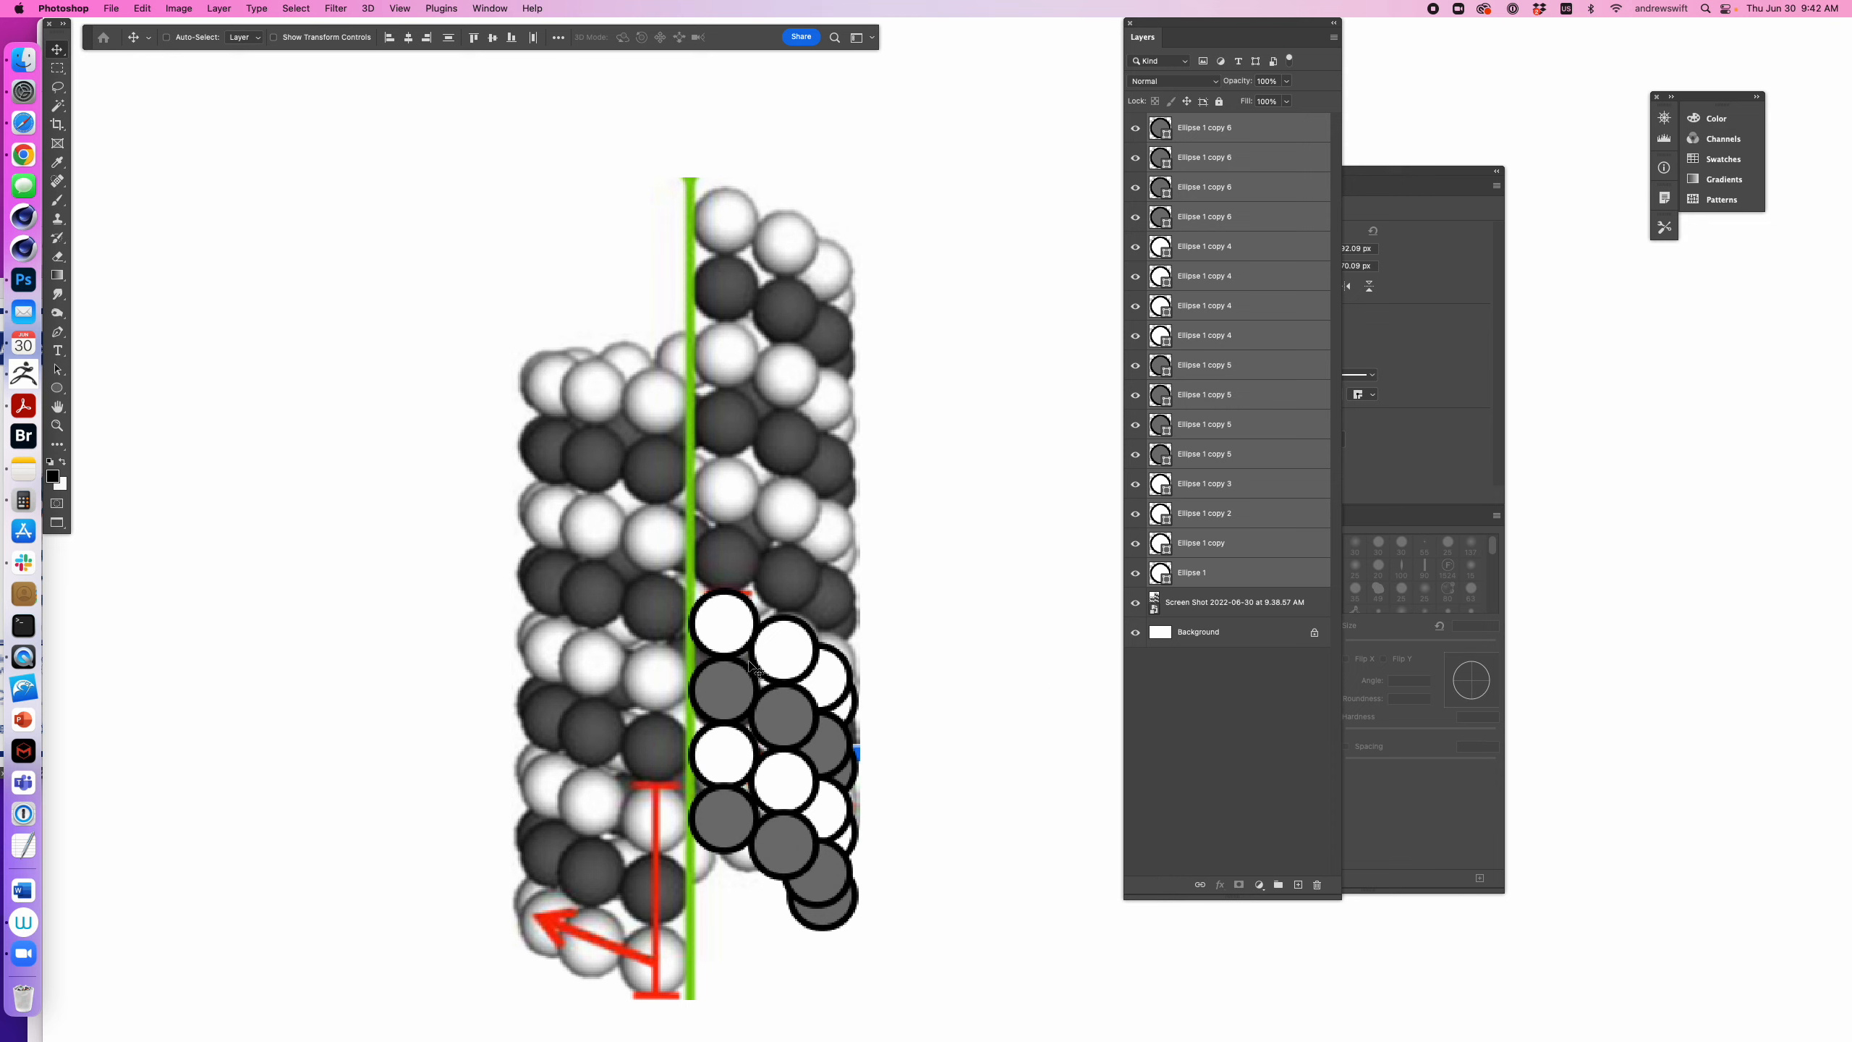
drag(784, 654, 870, 572)
key(super+z)
mouse_move(799, 670)
mouse_down()
mouse_move(793, 593)
mouse_move(806, 664)
mouse_up()
super+click(887, 900)
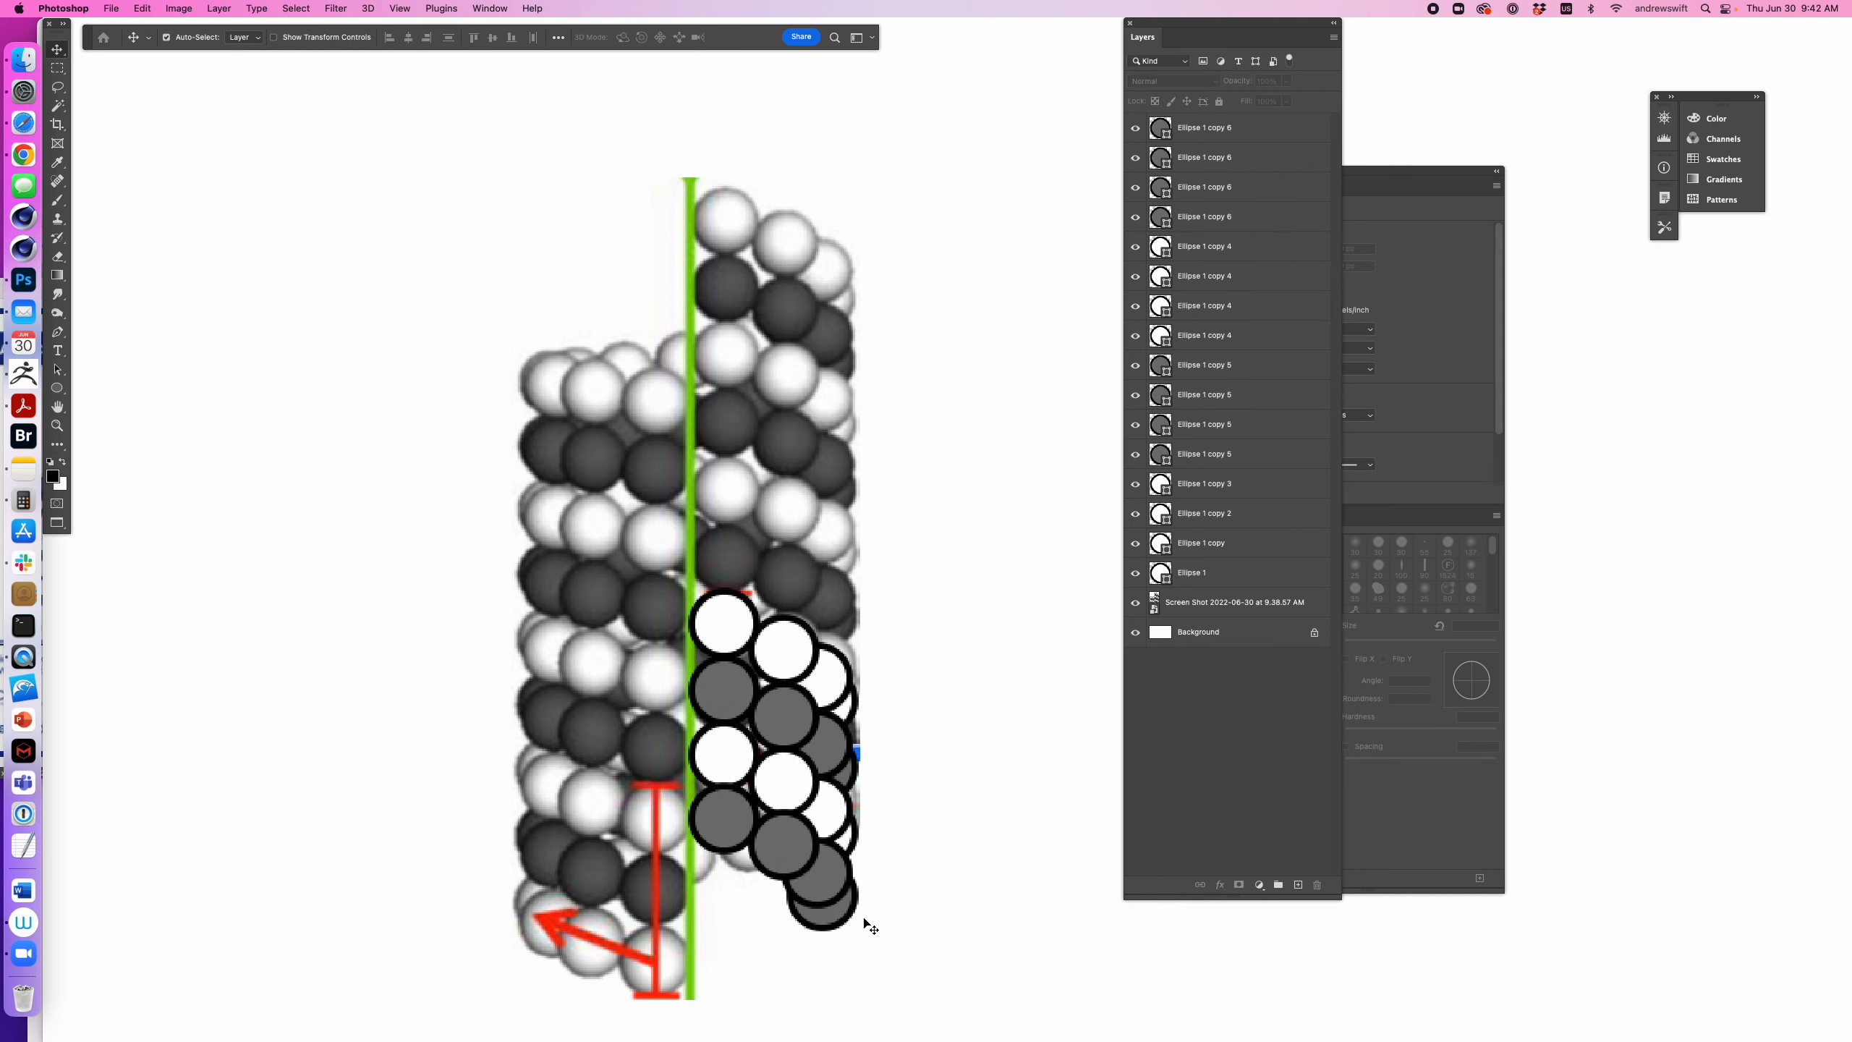
- Move the four circles of the bottom gray row above the top white row
super+click(840, 904)
shift+super+click(819, 874)
shift+super+click(776, 852)
shift+super+click(713, 813)
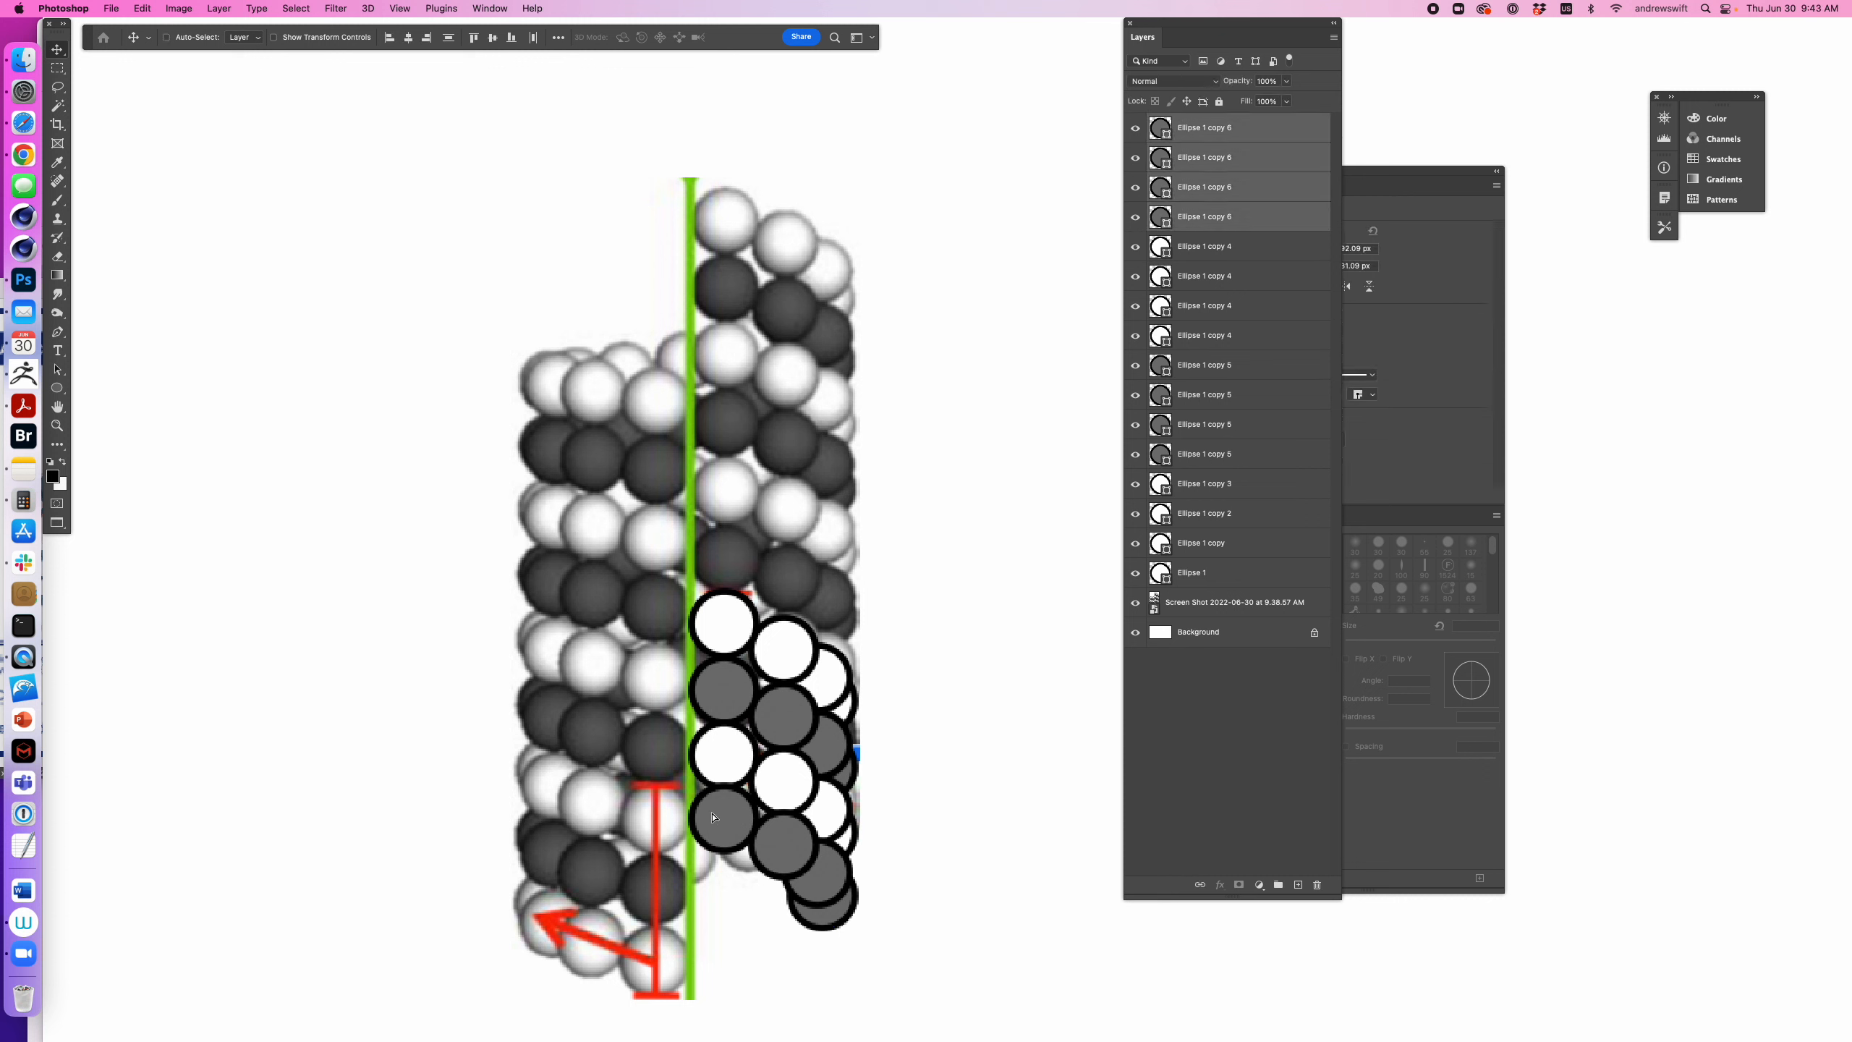
drag(714, 813, 720, 559)
- Send the four moved gray circle layers backward until they sit beneath all the other ellipse layers
key(super+bracketleft)
key(super+bracketleft)
key(super+bracketleft)
key(super+bracketleft)
key(super+bracketleft)
key(super+bracketleft)
key(super+bracketleft)
key(super+bracketleft)
key(super+bracketleft)
key(super+bracketleft)
key(super+bracketleft)
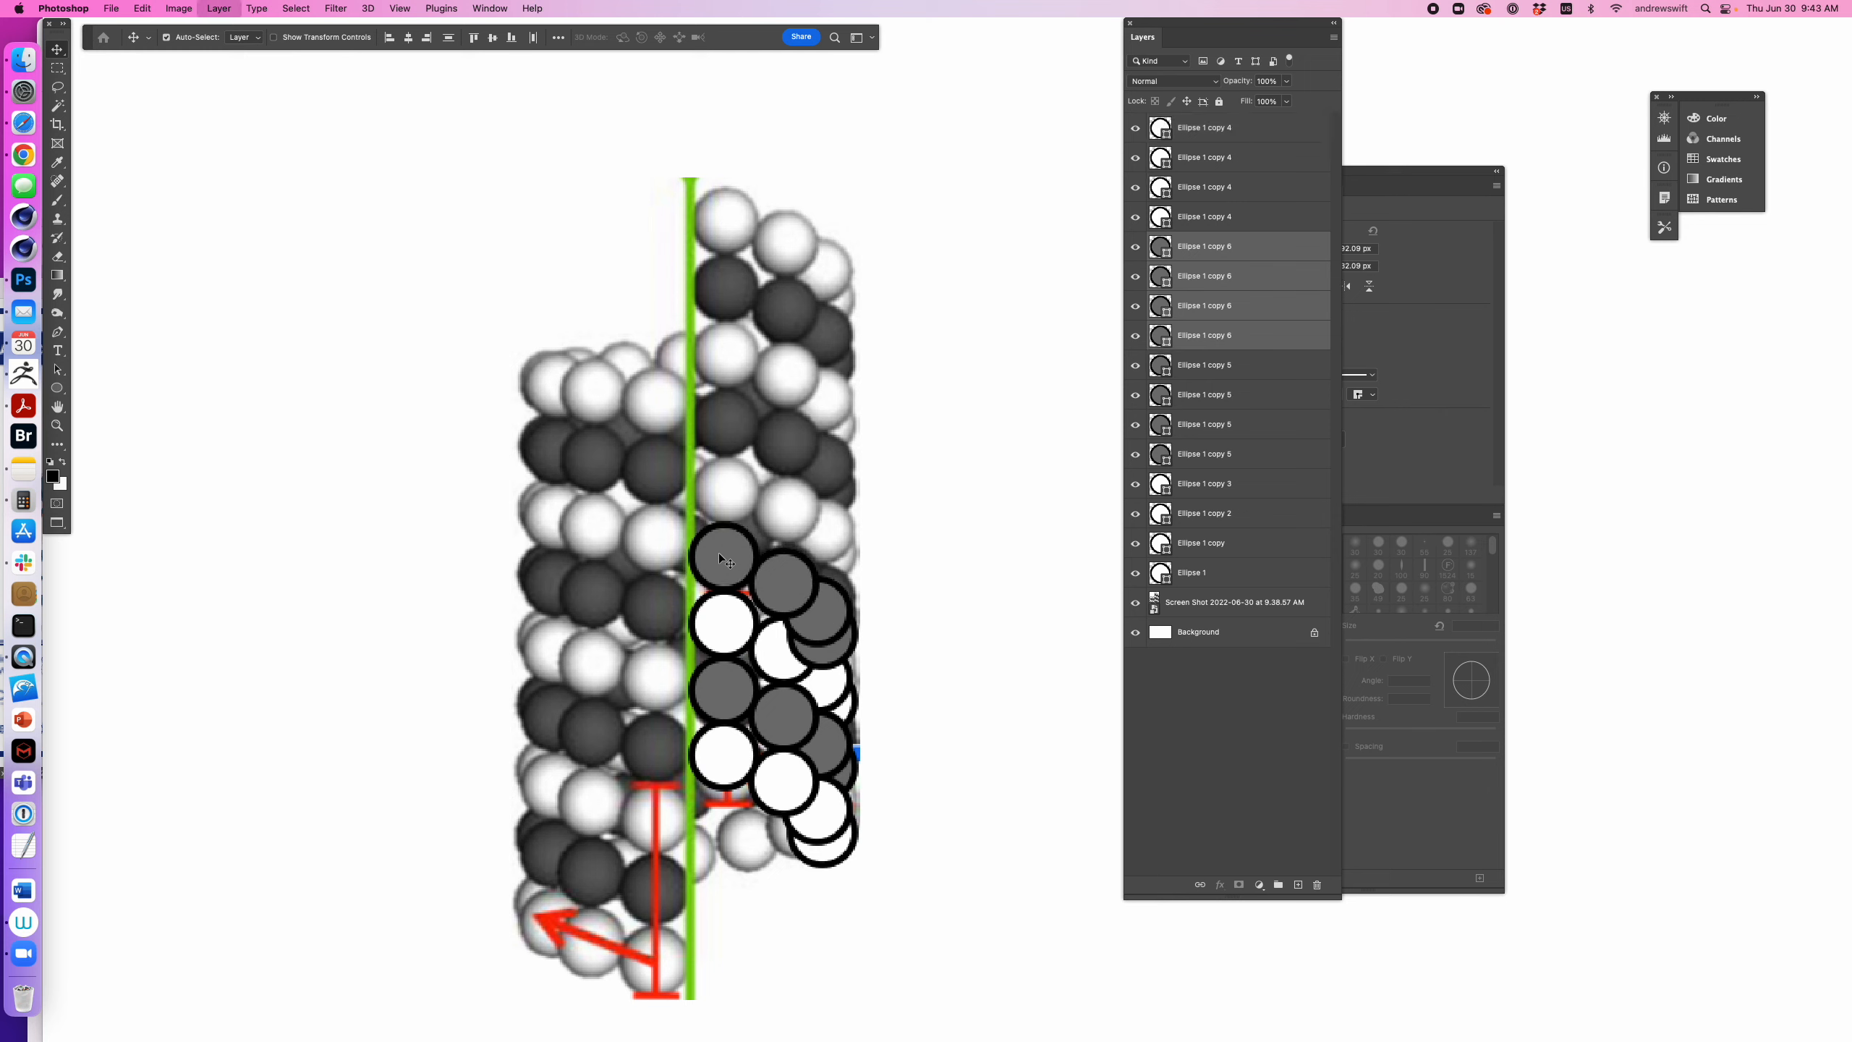
key(super+bracketleft)
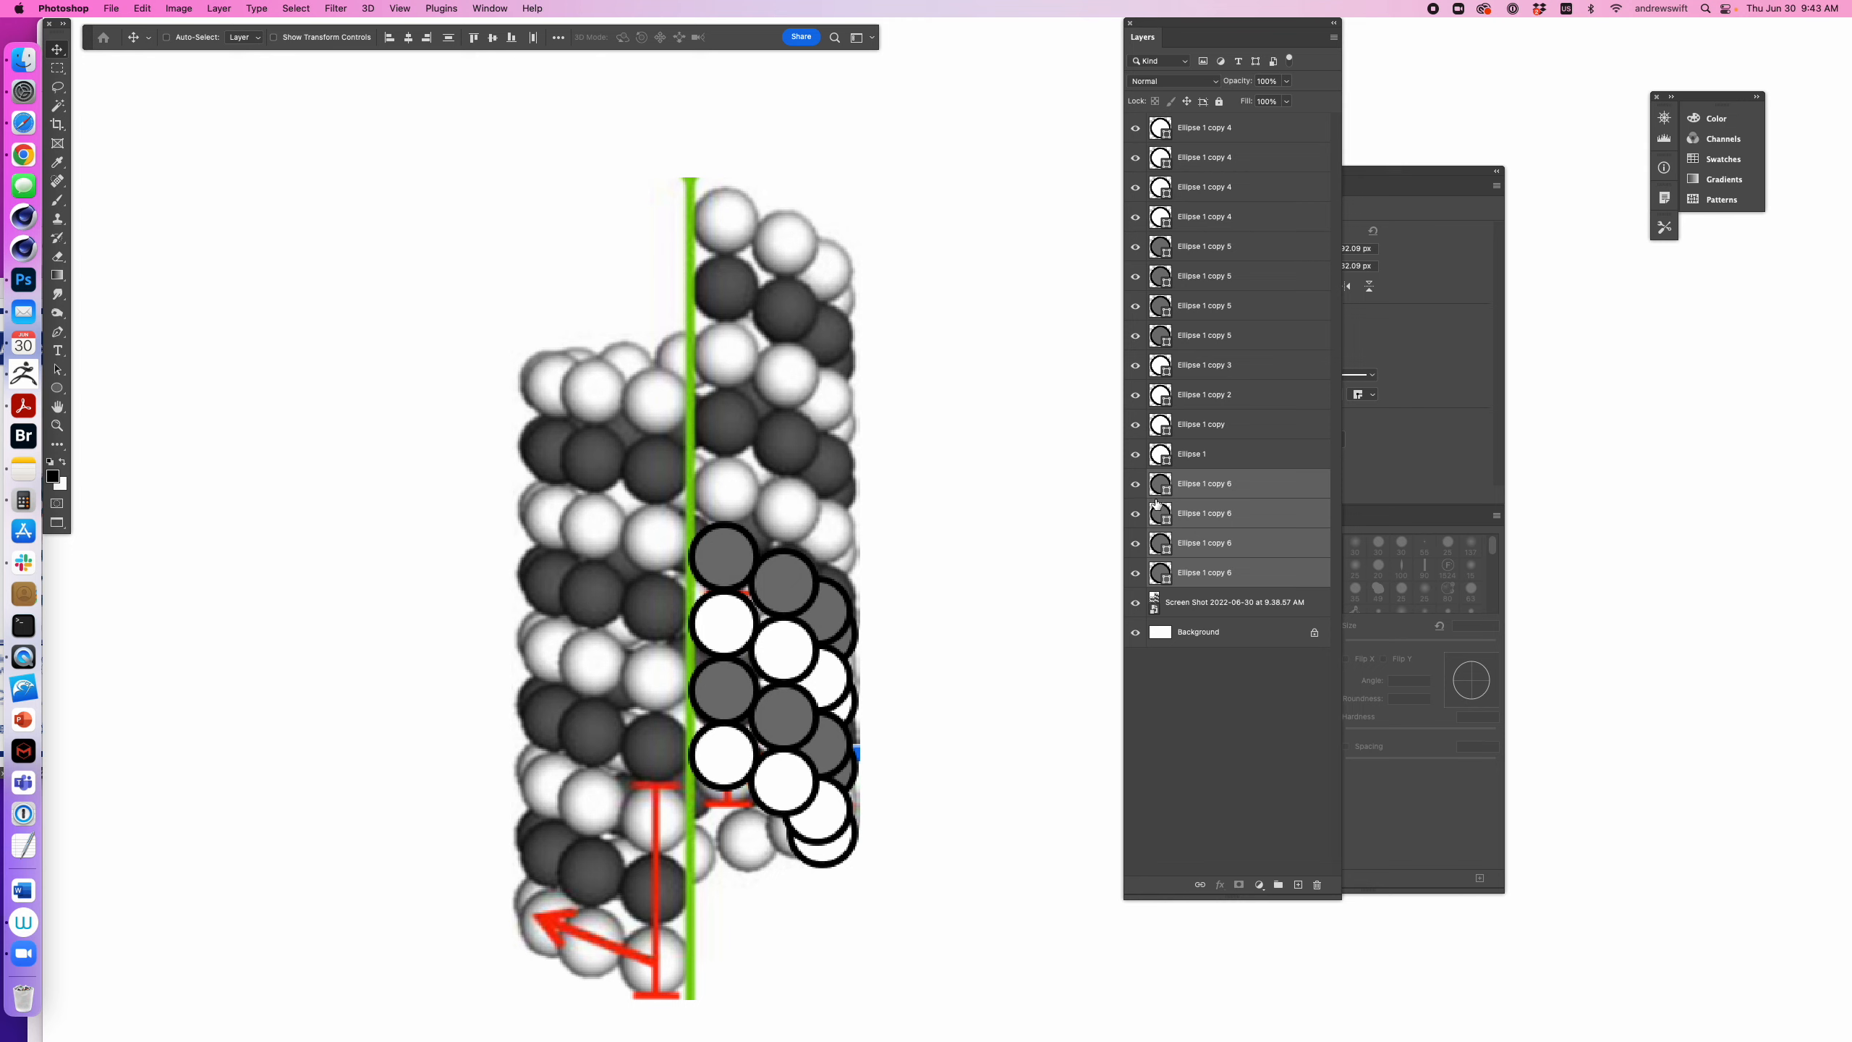
- Duplicate all sixteen ellipse layers, from the topmost one down to the one just above the screenshot layer
click(1231, 129)
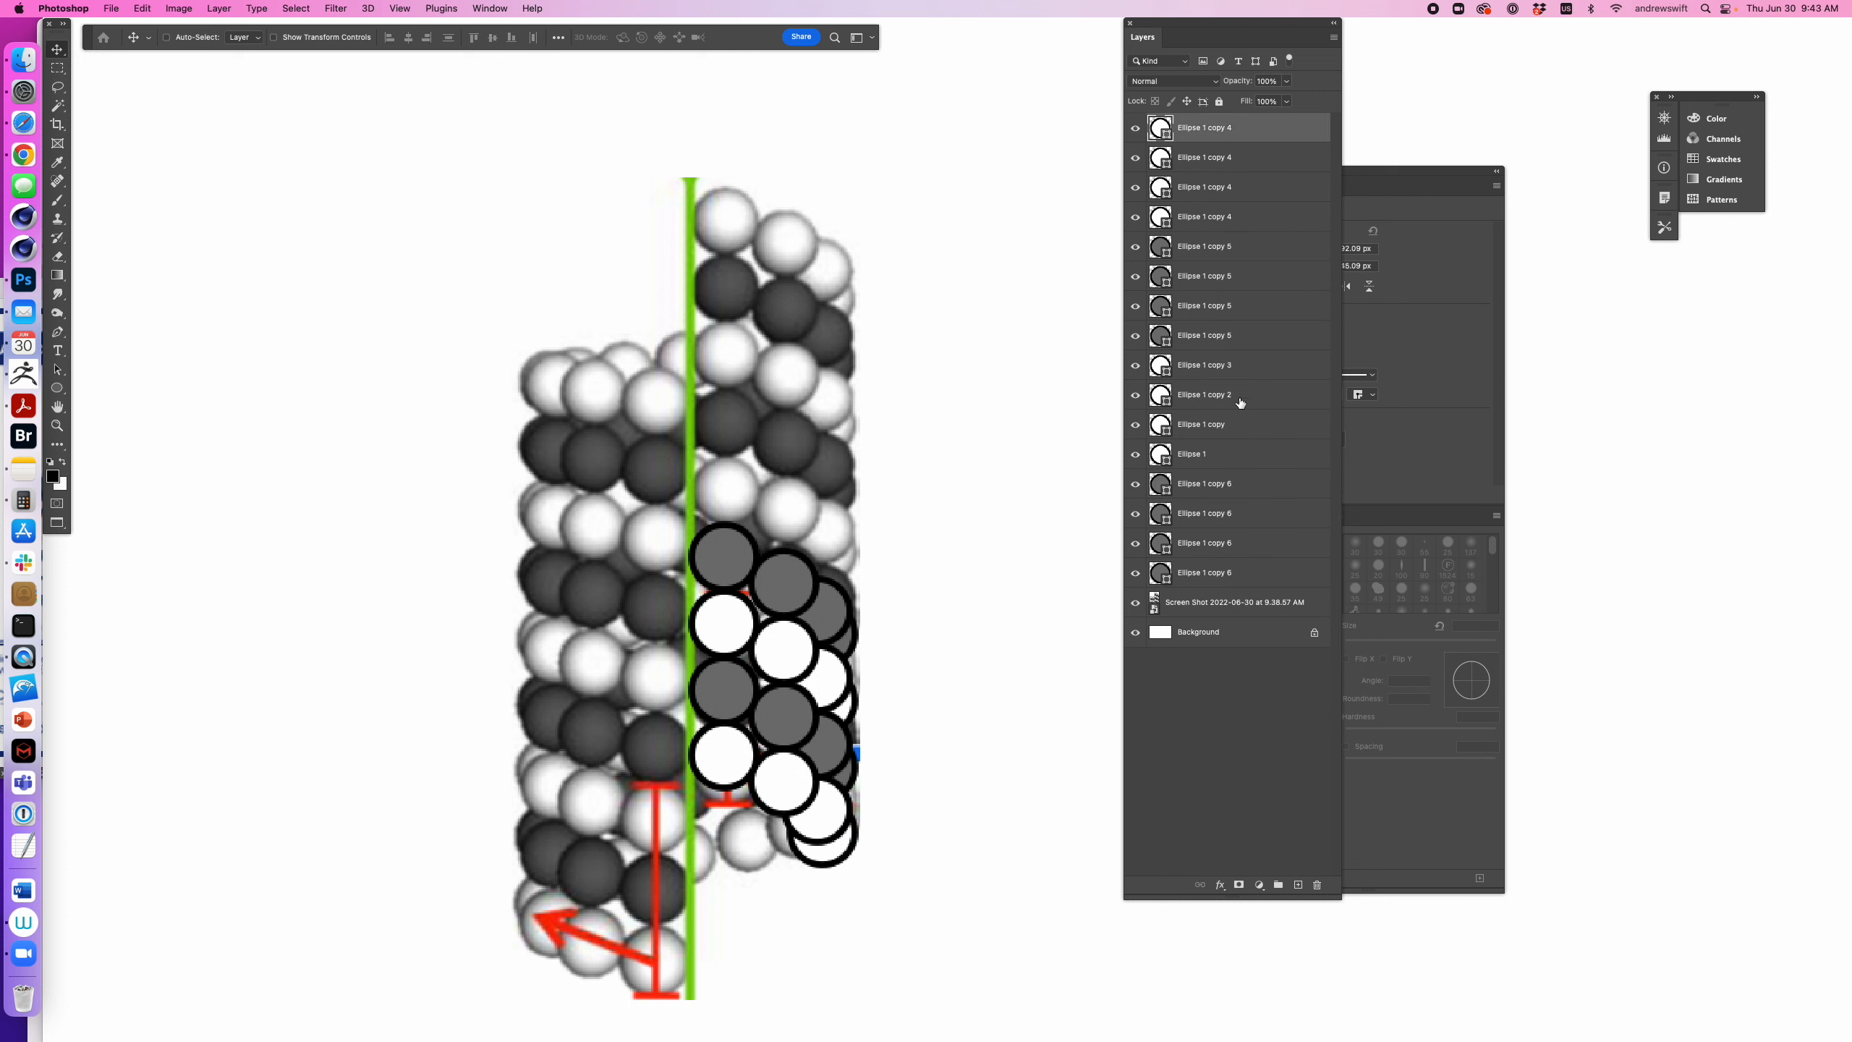
shift+click(1229, 551)
shift+click(1227, 577)
key(super+j)
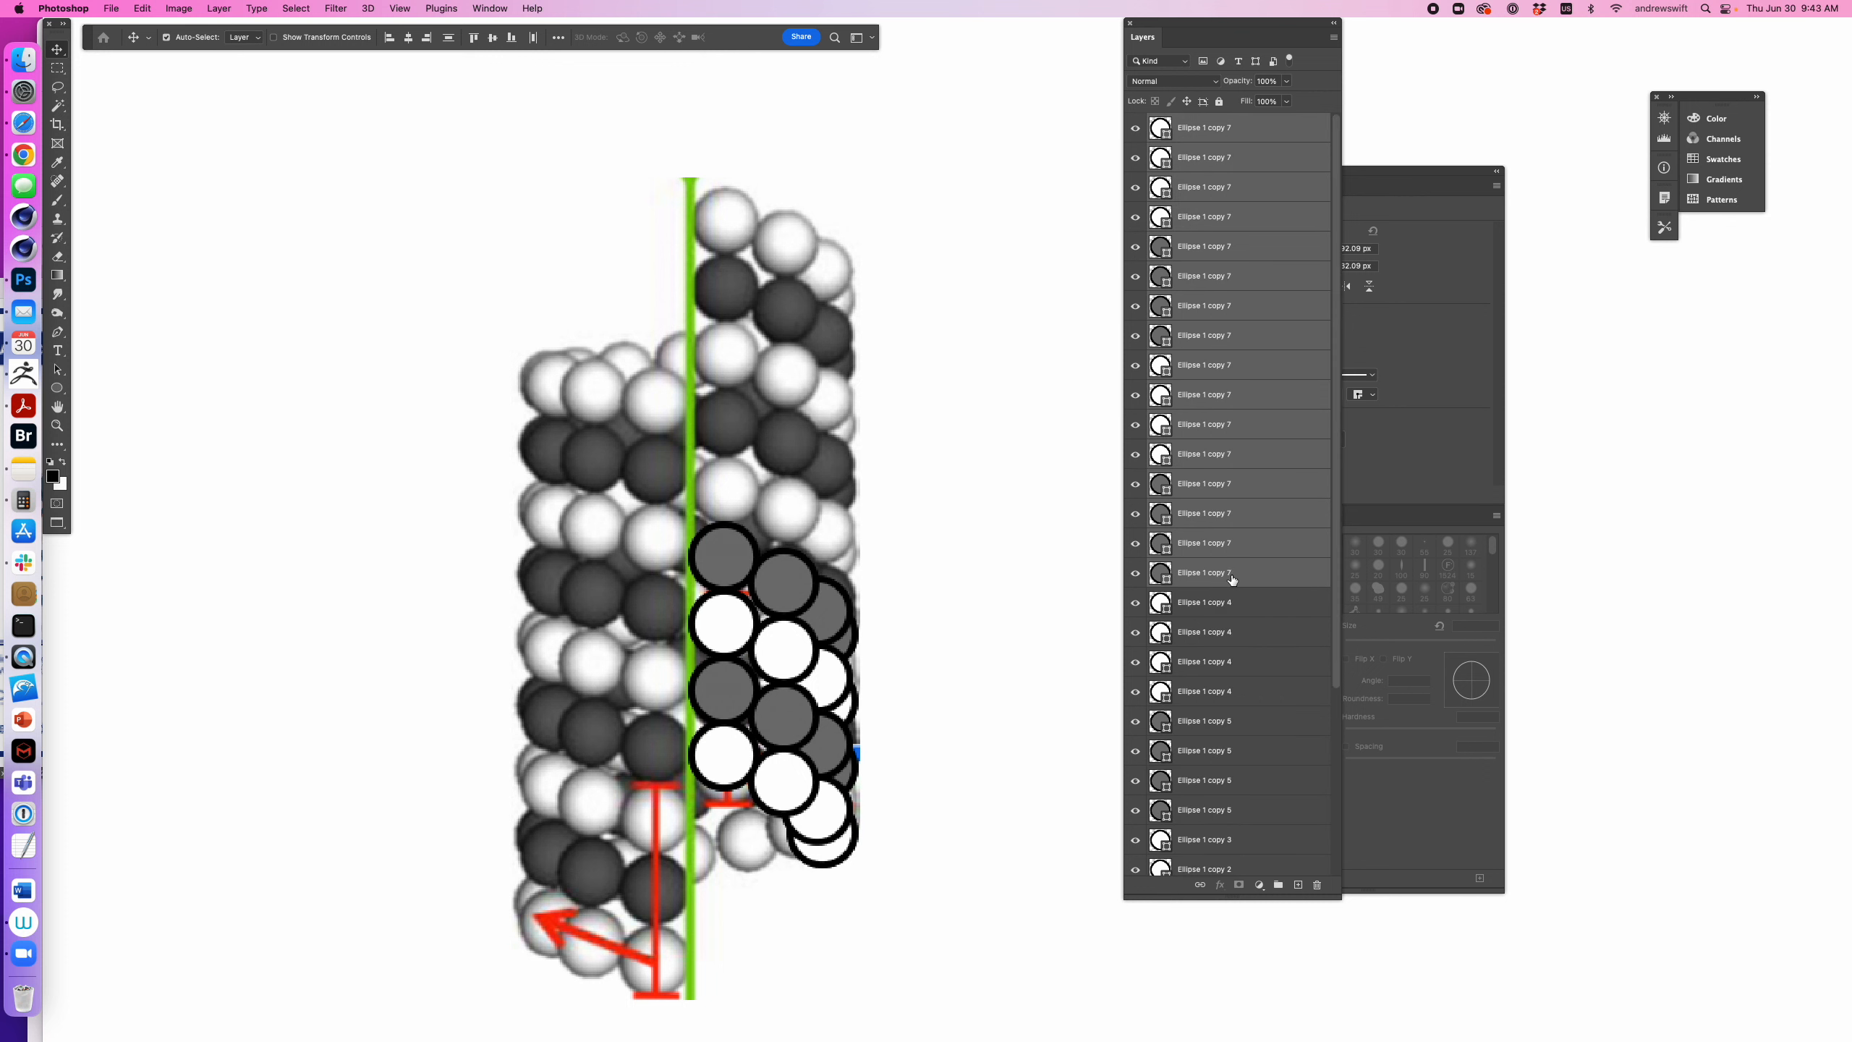
- Flip the duplicated circles vertically and horizontally, and move them across the green line onto the lower part of the taller side
key(super+t)
right_click(807, 619)
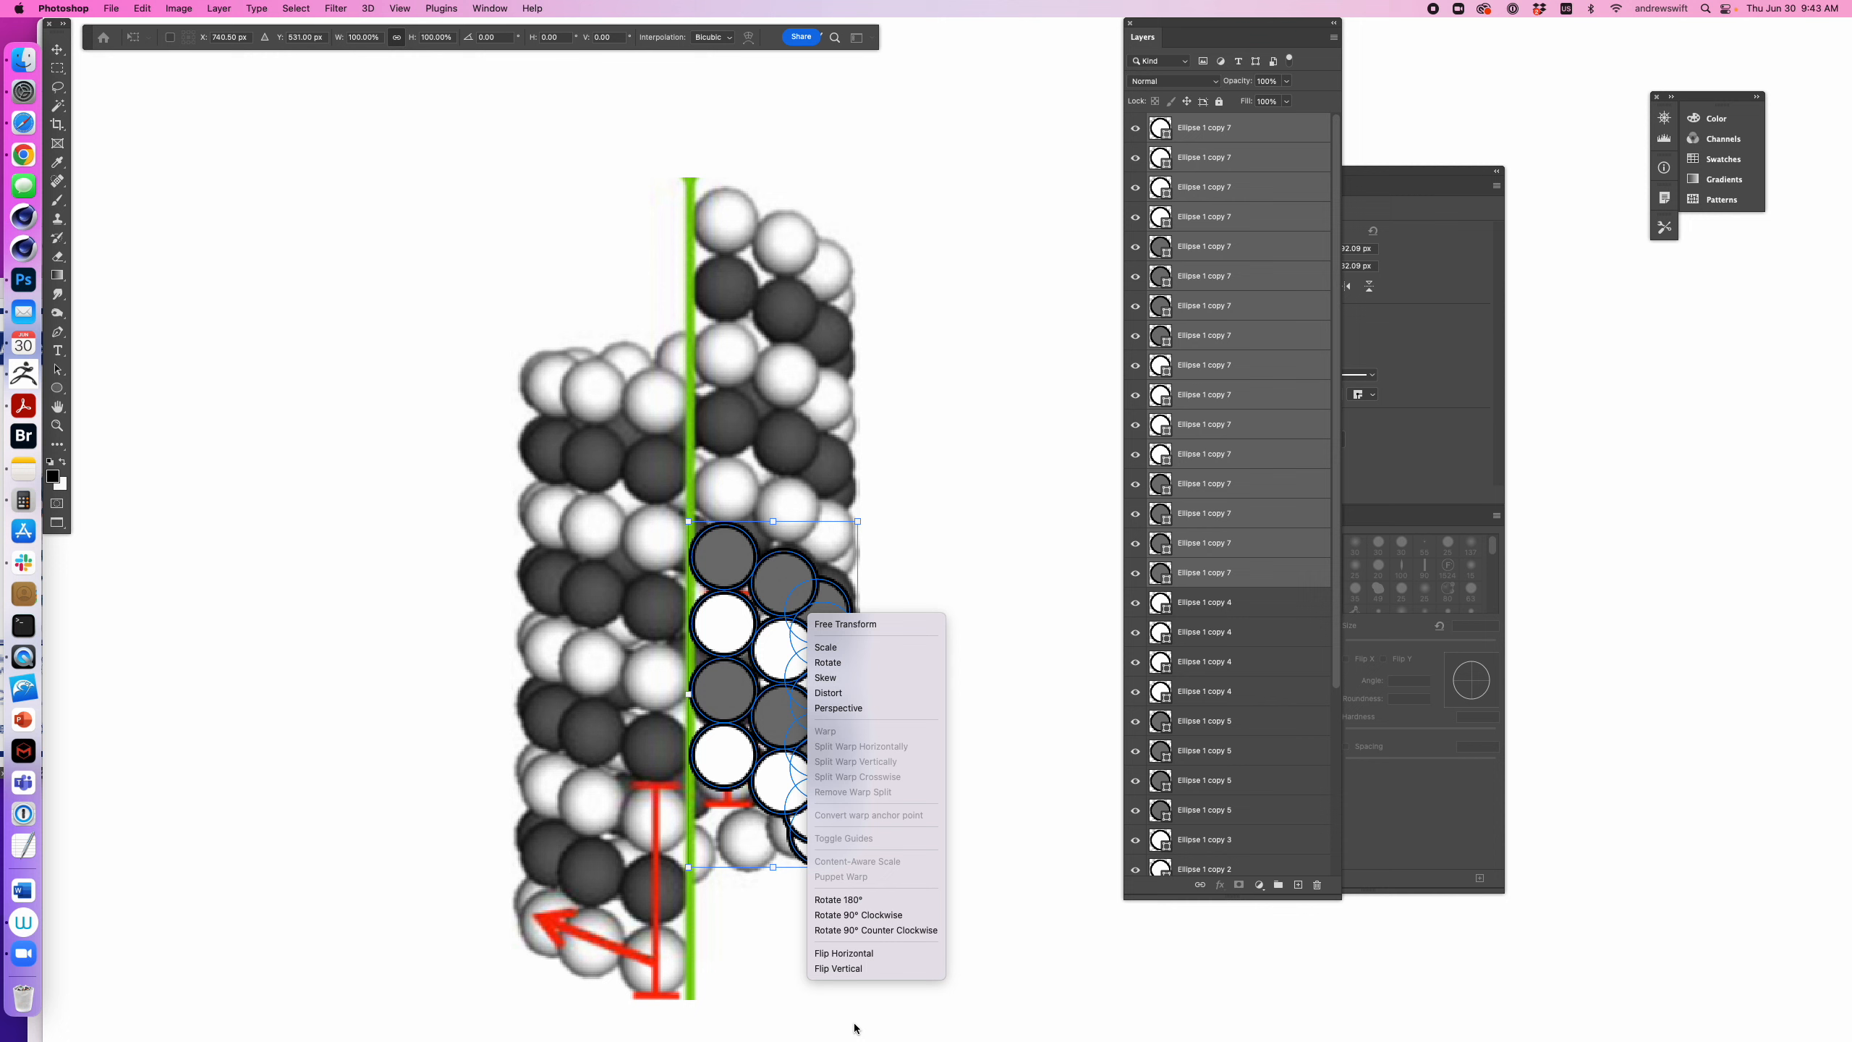
click(838, 969)
right_click(827, 592)
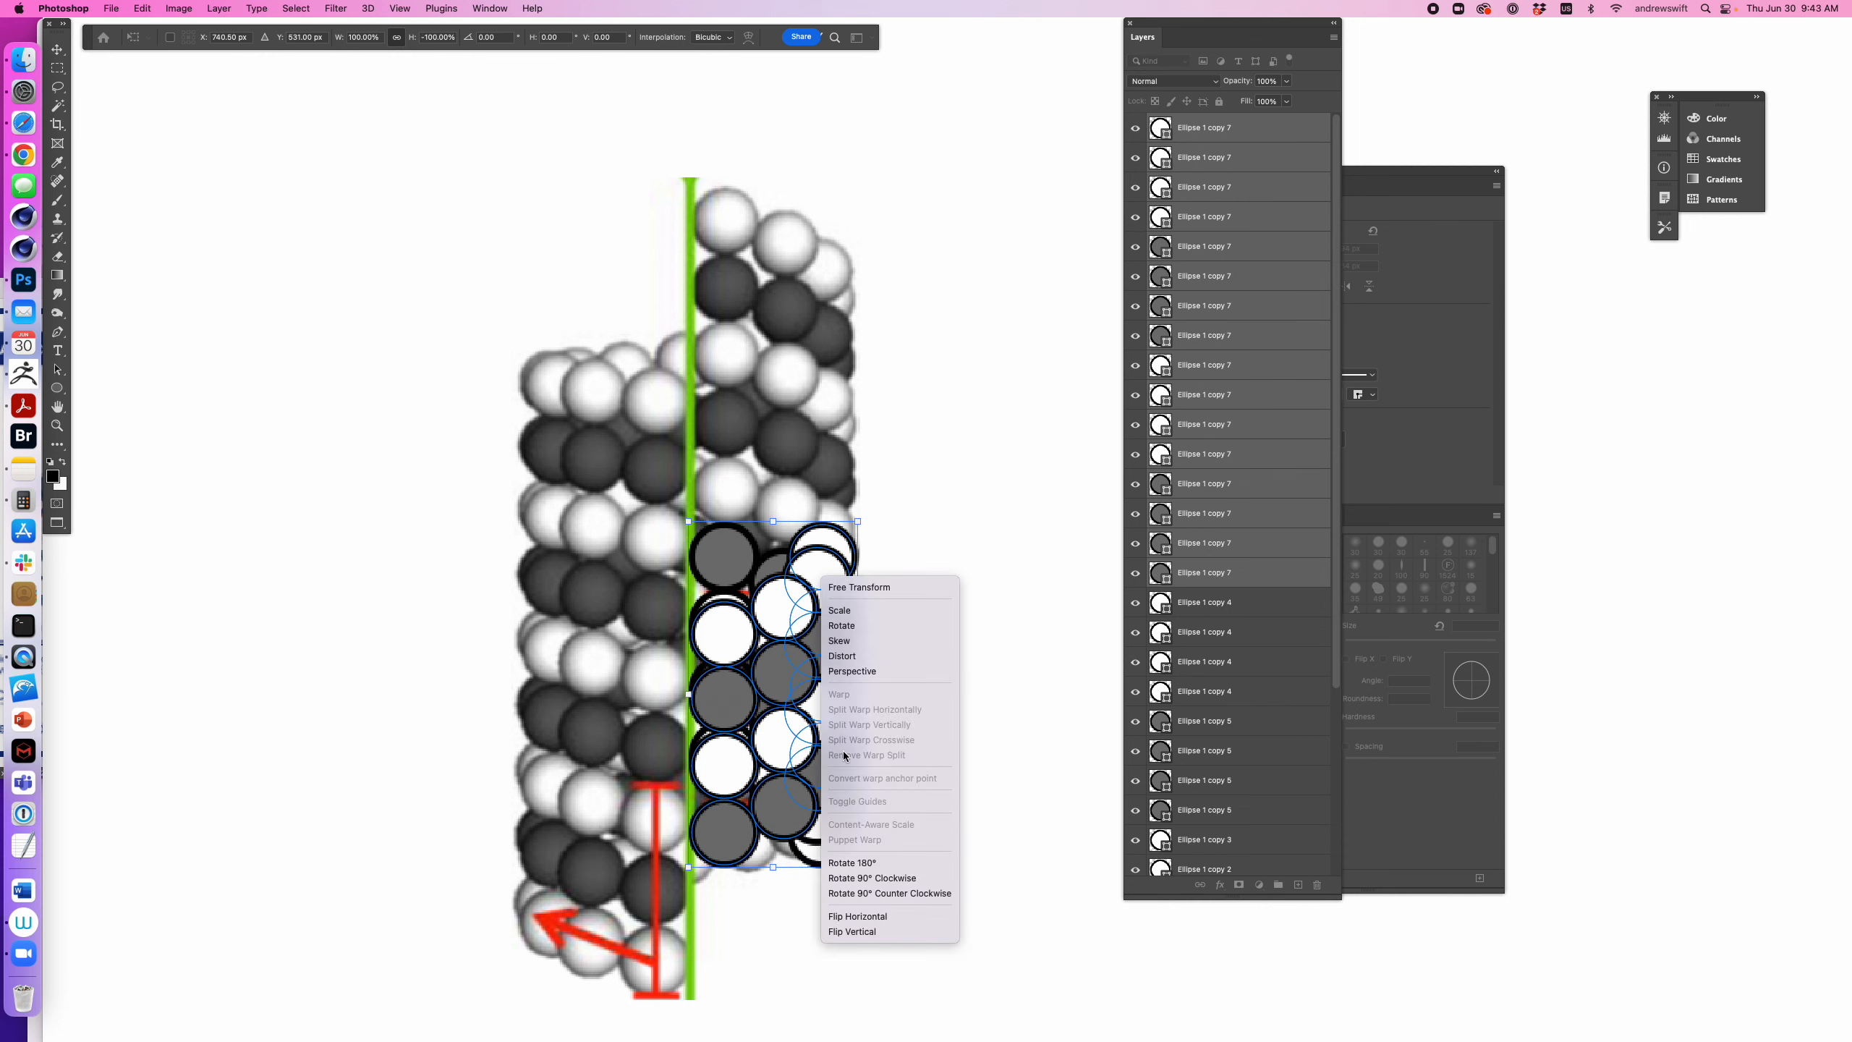
click(868, 918)
drag(801, 574, 656, 745)
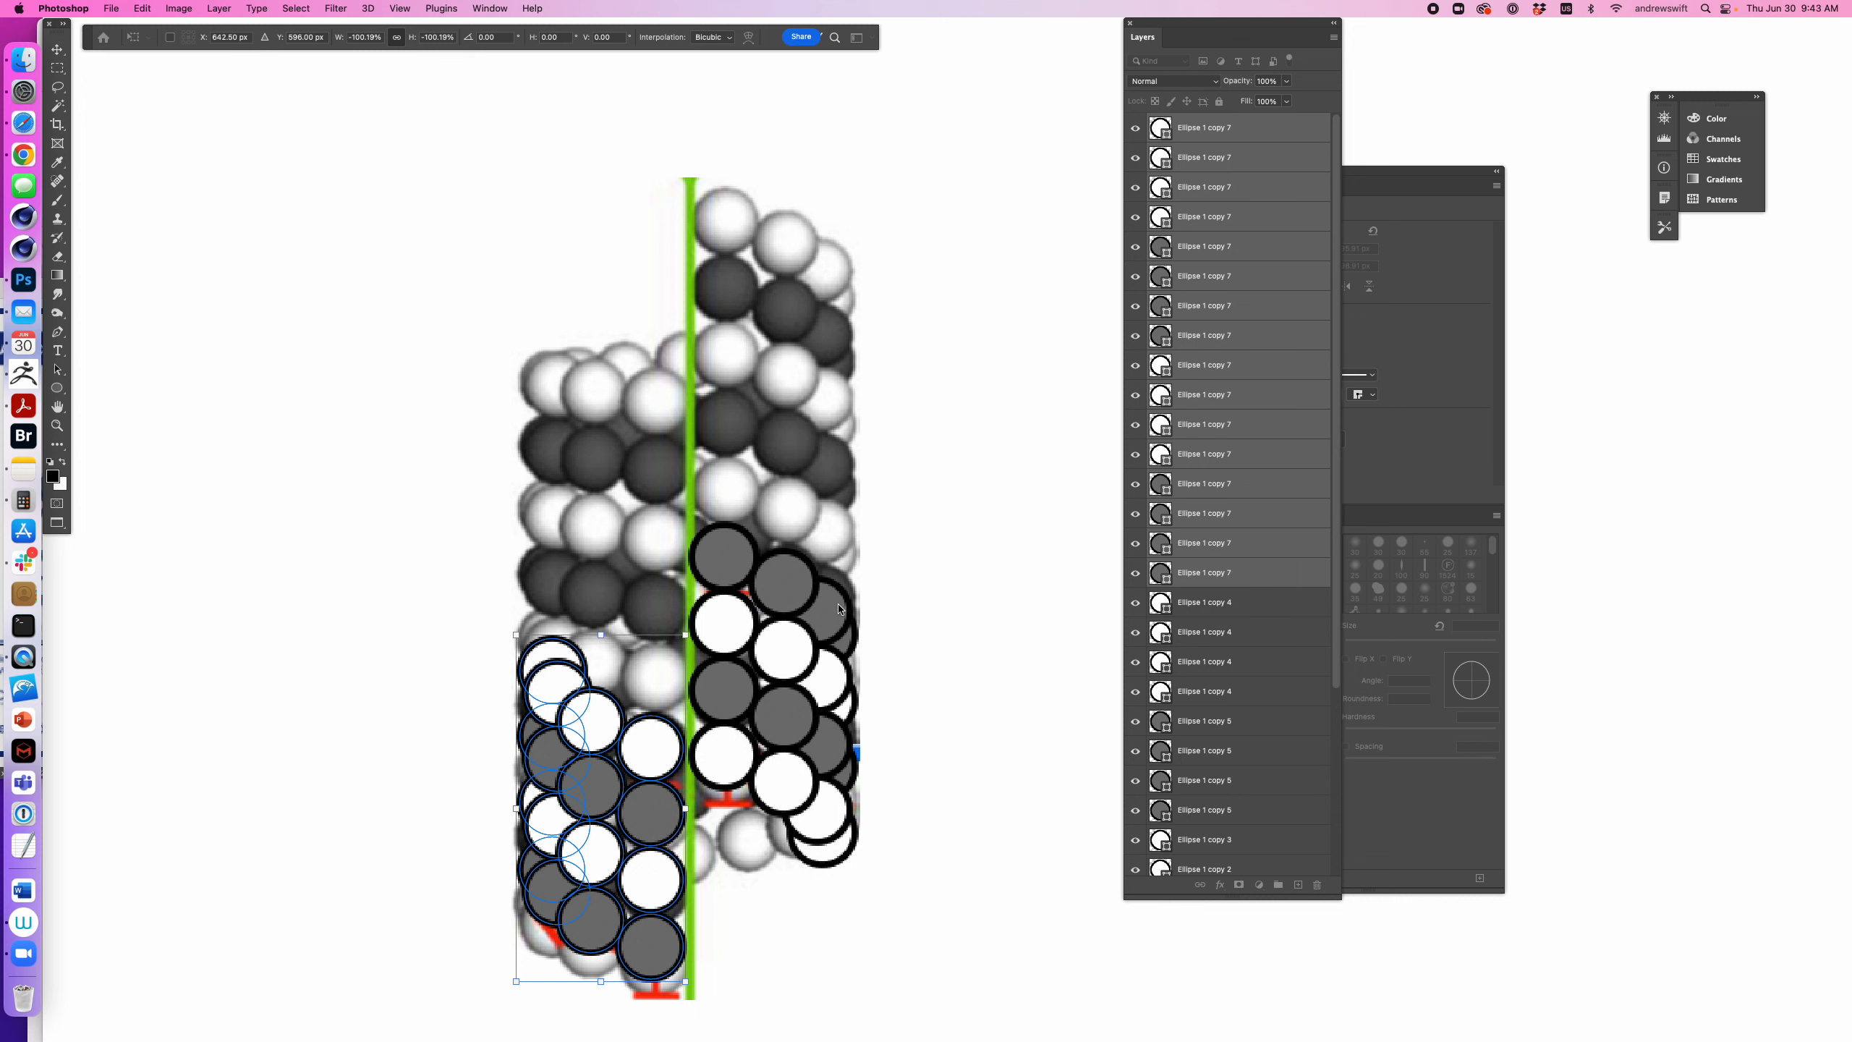
key(Return)
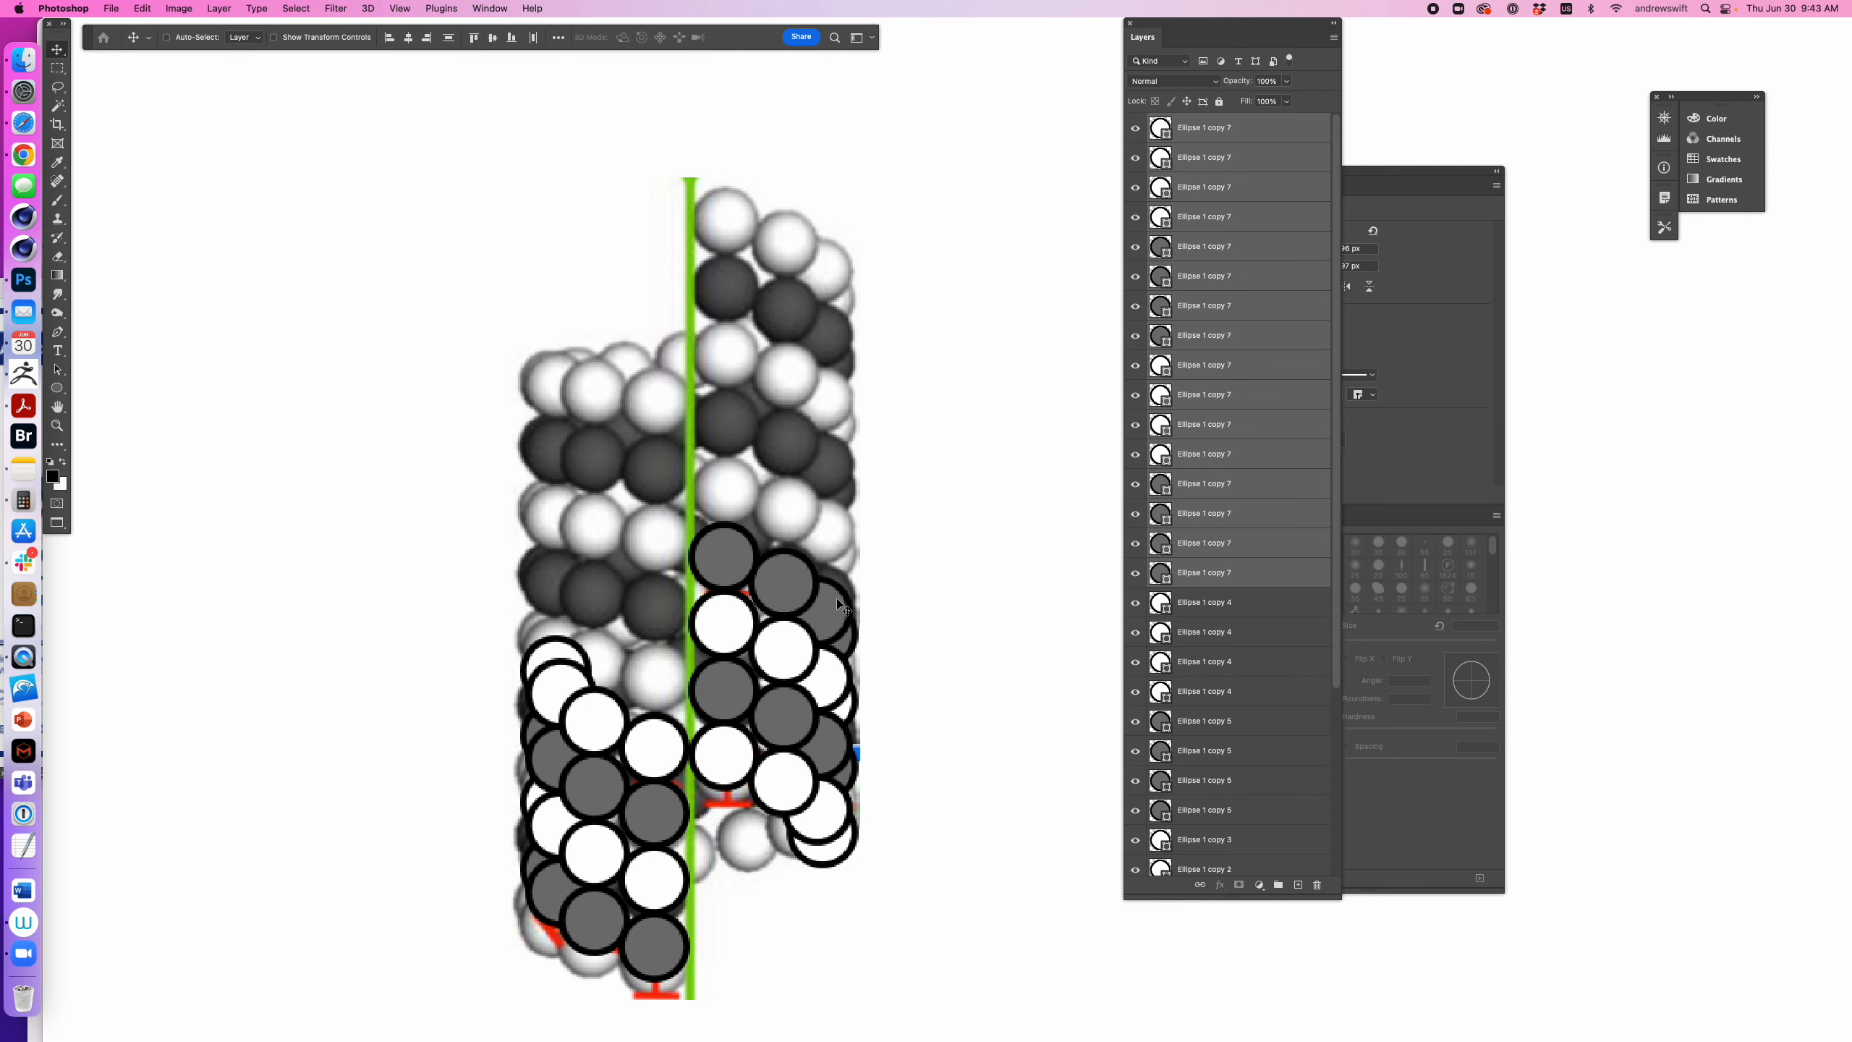
- Fill the eight circles of the two white rows in the flipped copy with the recently used gray
super+click(954, 756)
shift+click(660, 756)
shift+click(592, 722)
shift+click(561, 691)
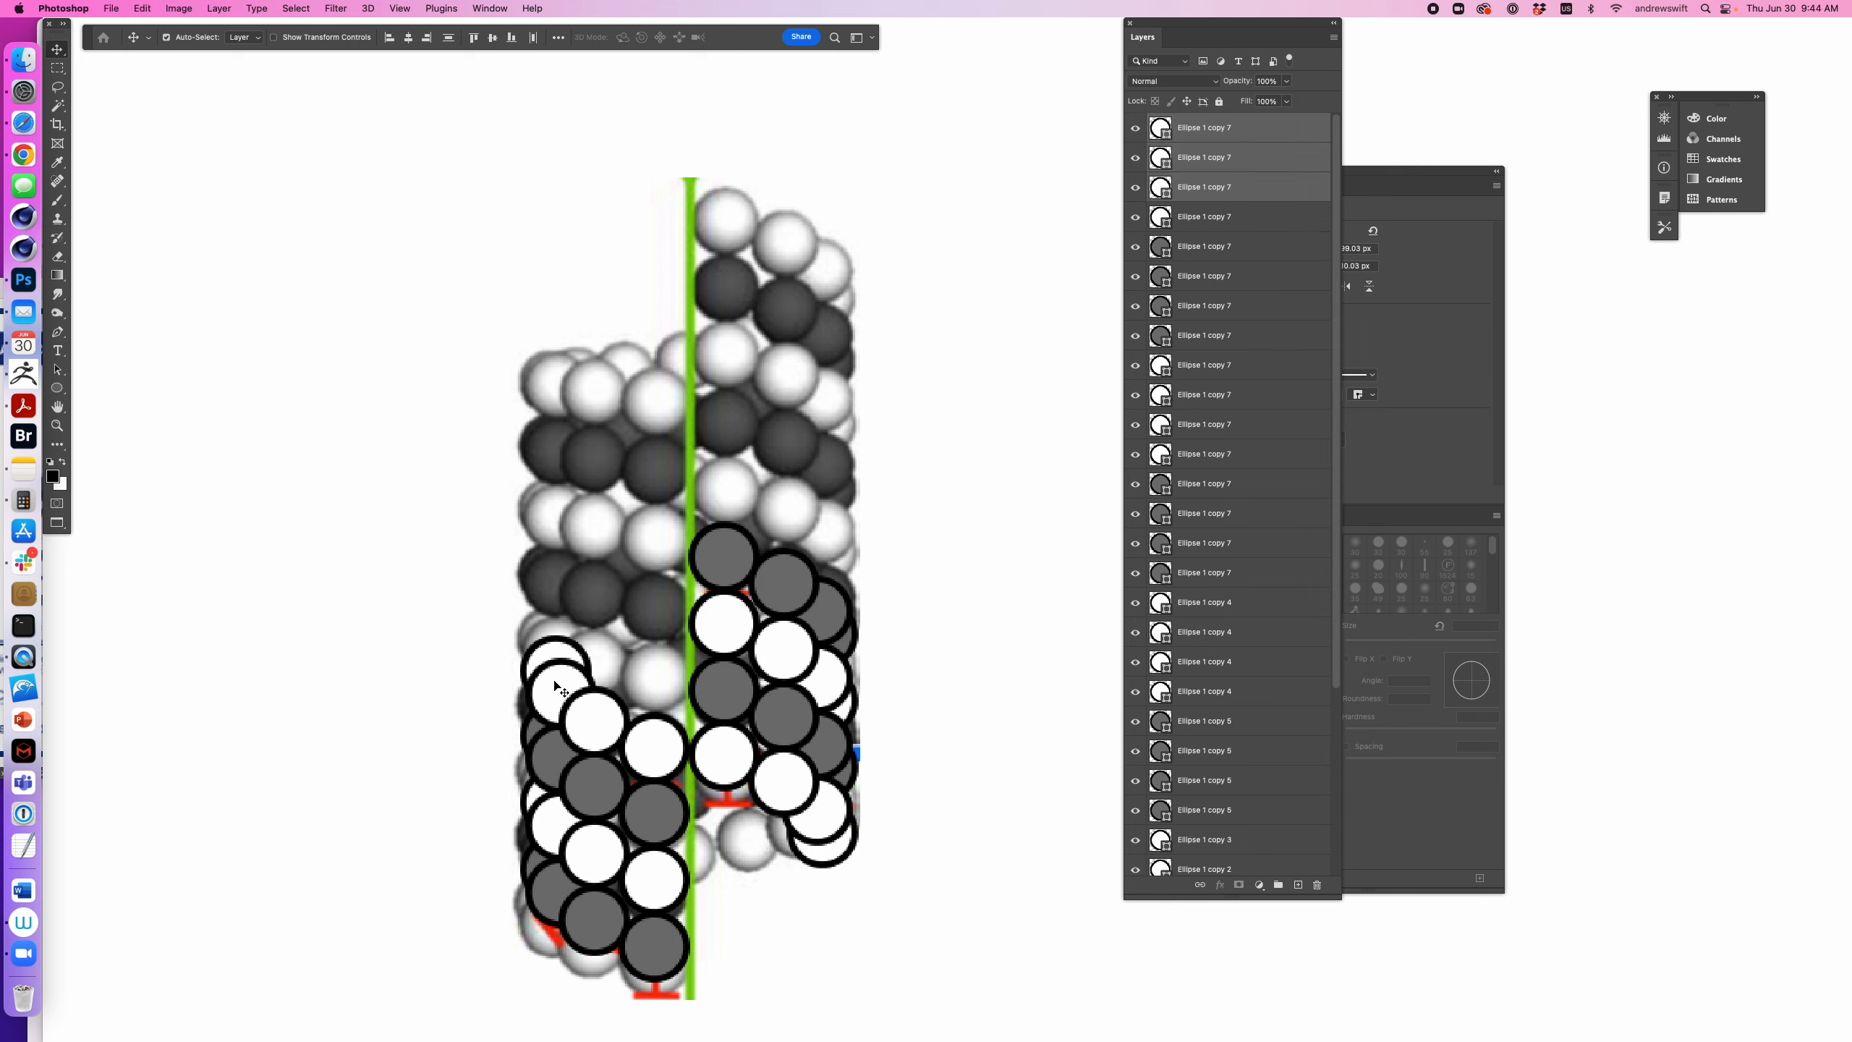
shift+click(554, 659)
shift+click(541, 803)
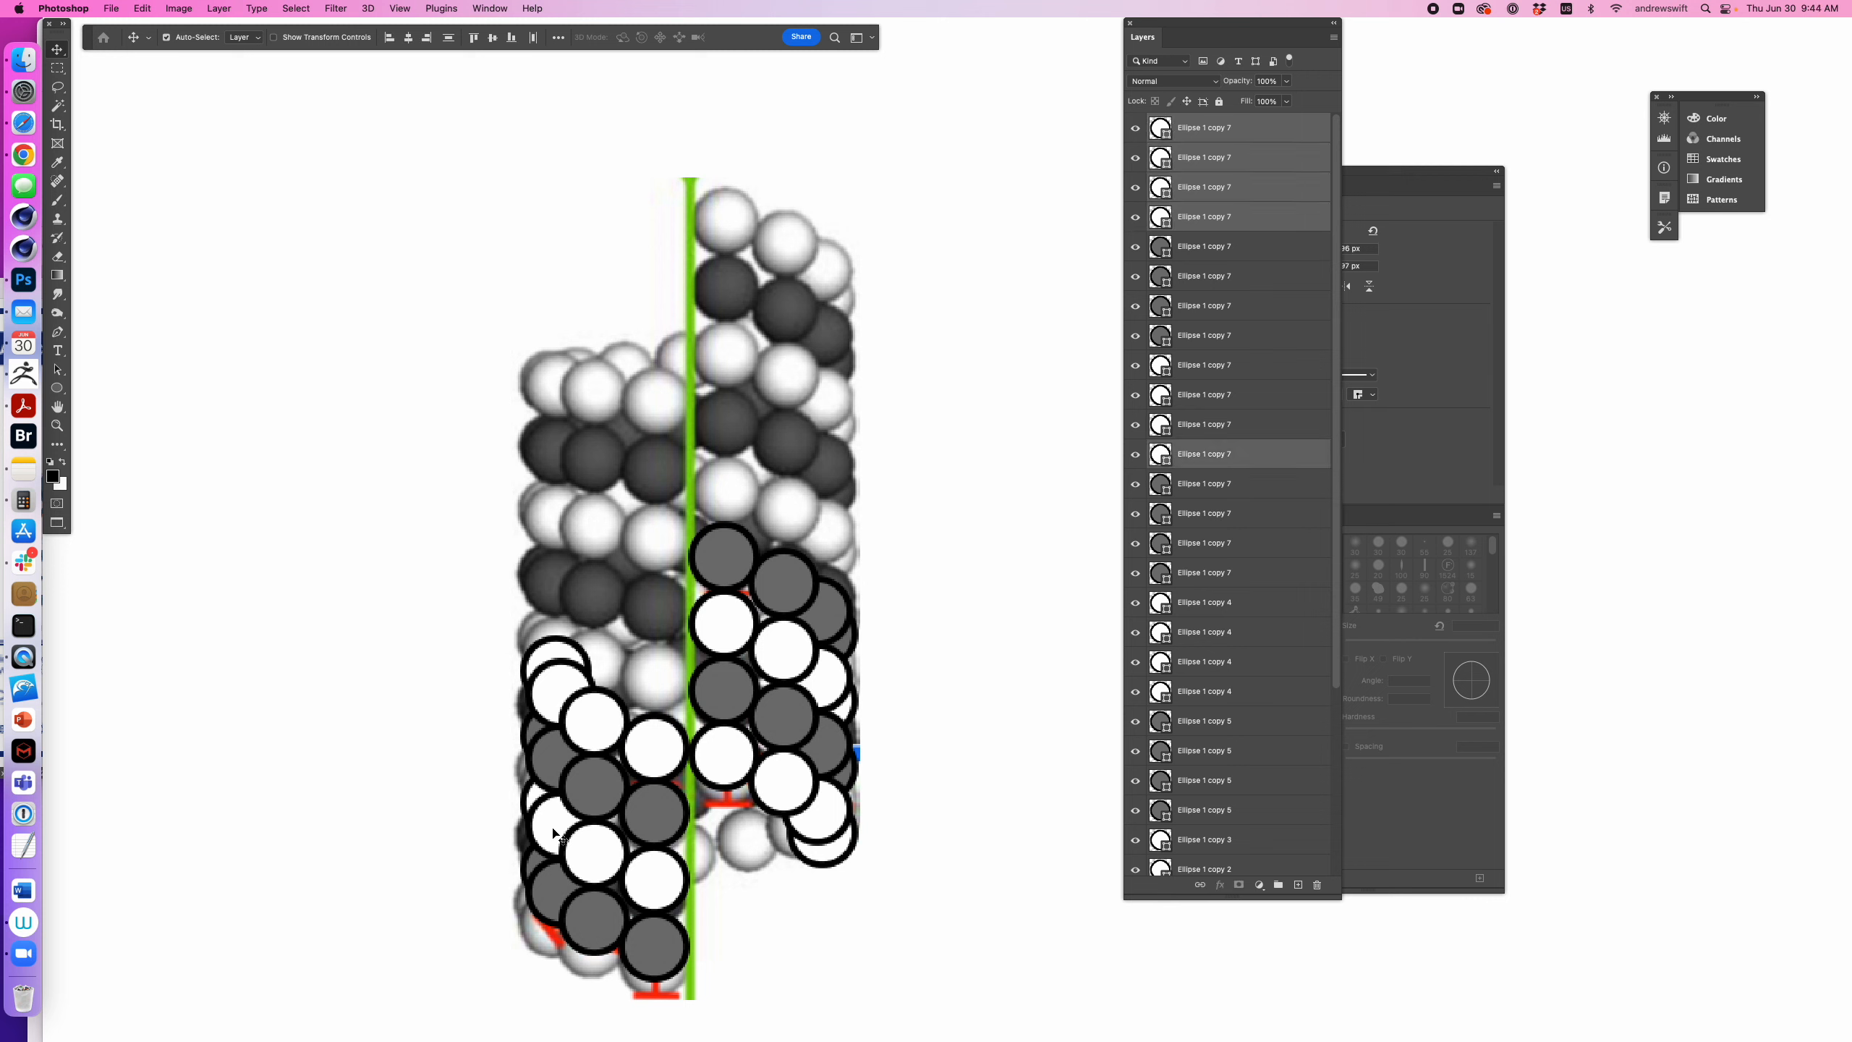
shift+click(591, 858)
shift+click(603, 860)
shift+click(670, 888)
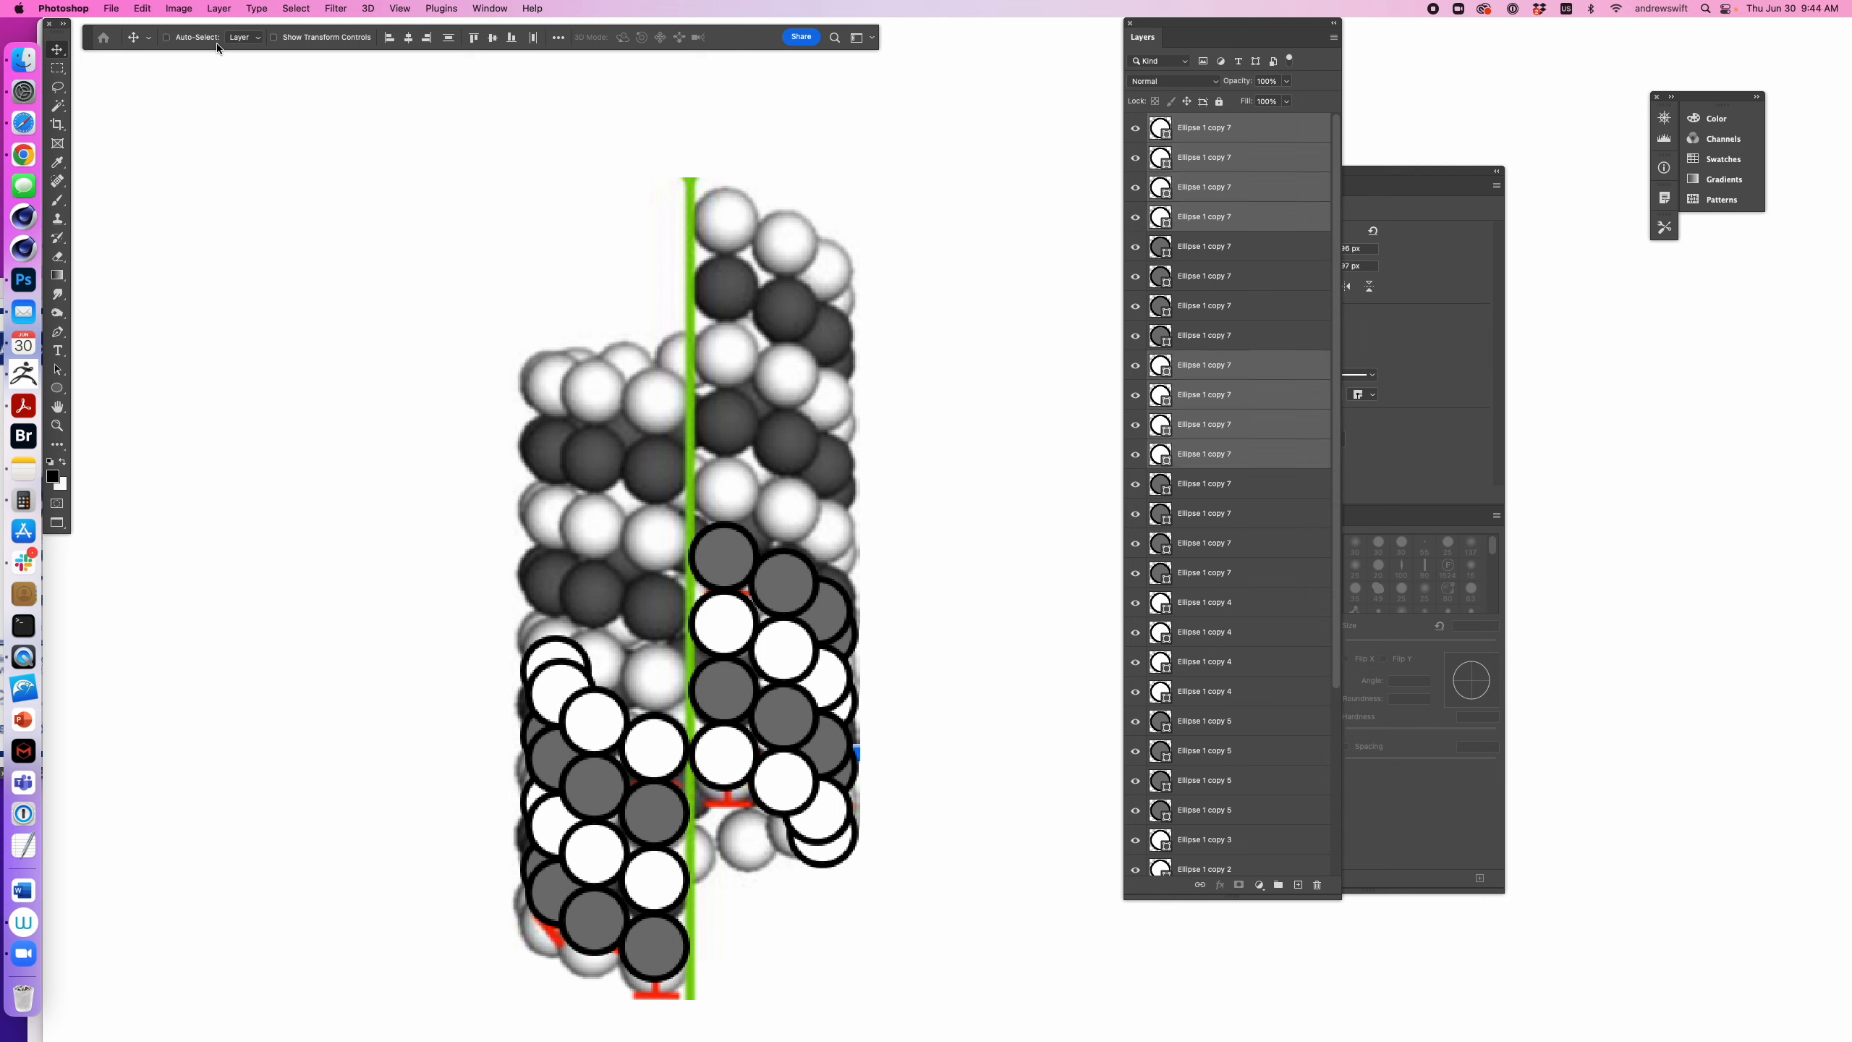
key(u)
click(244, 38)
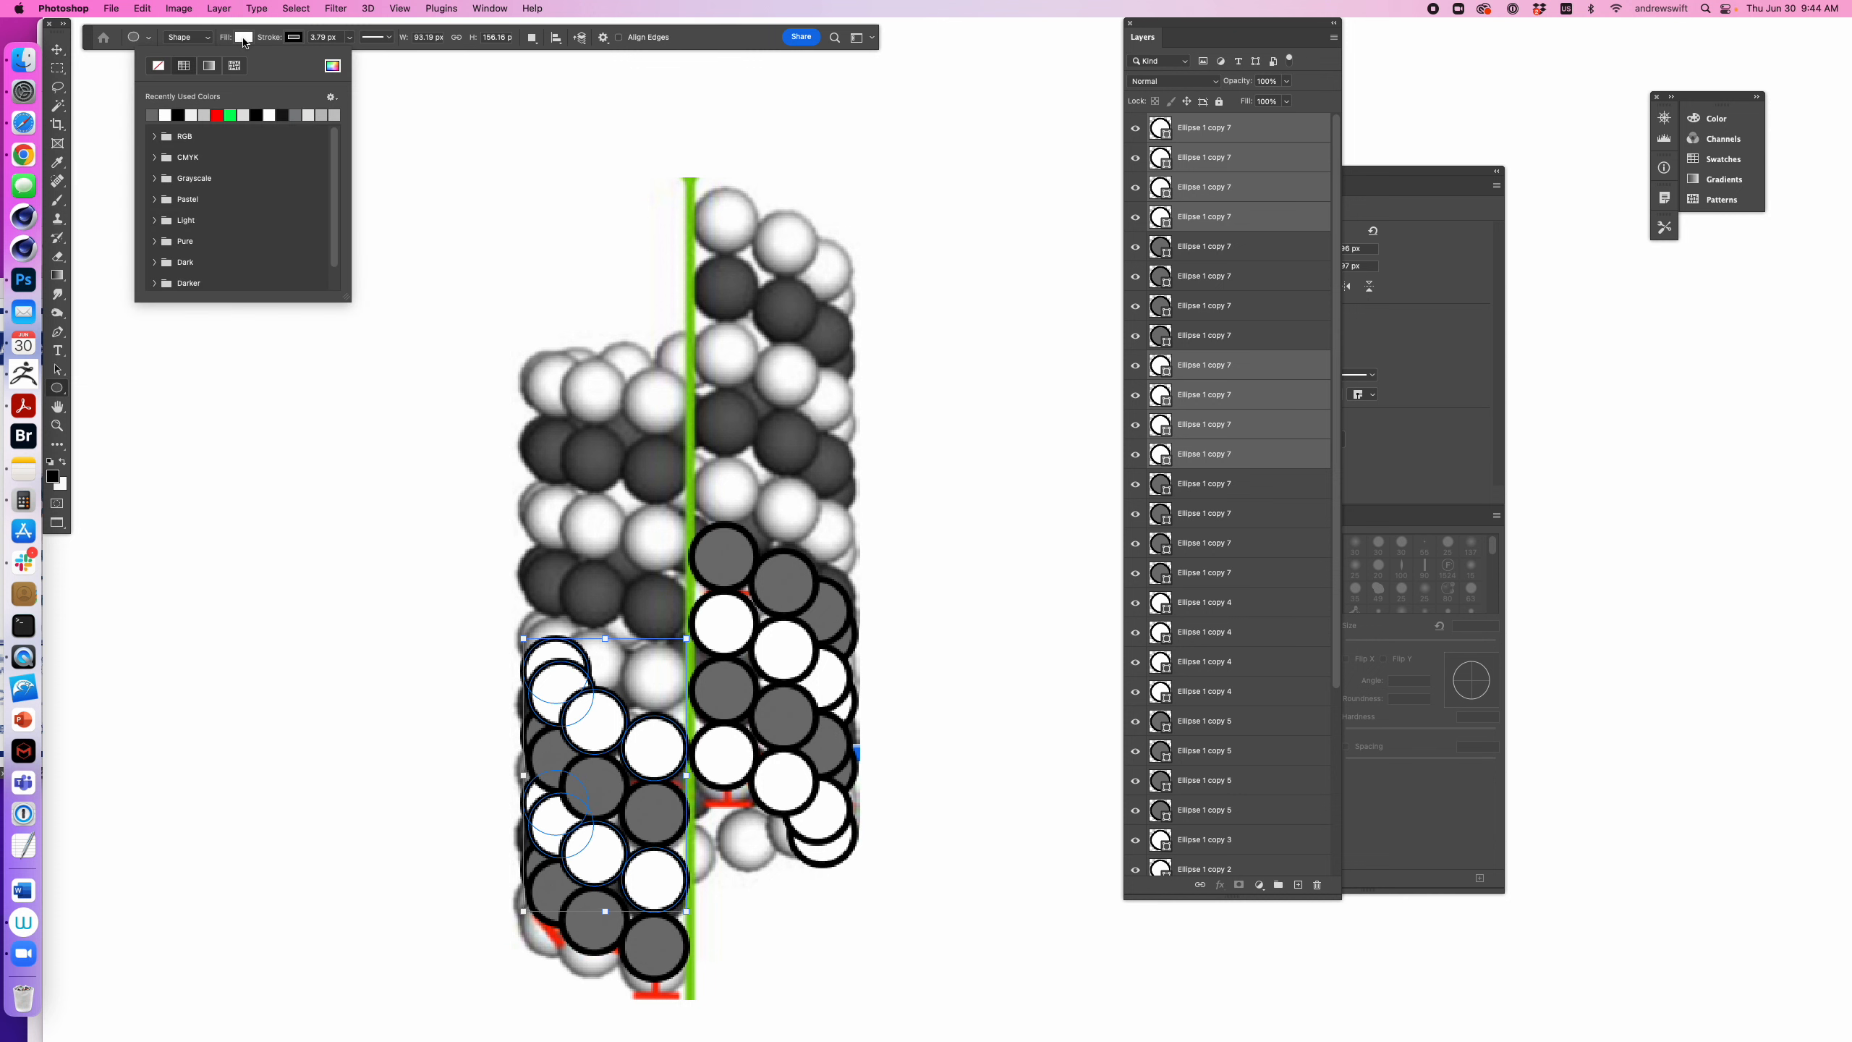
click(151, 115)
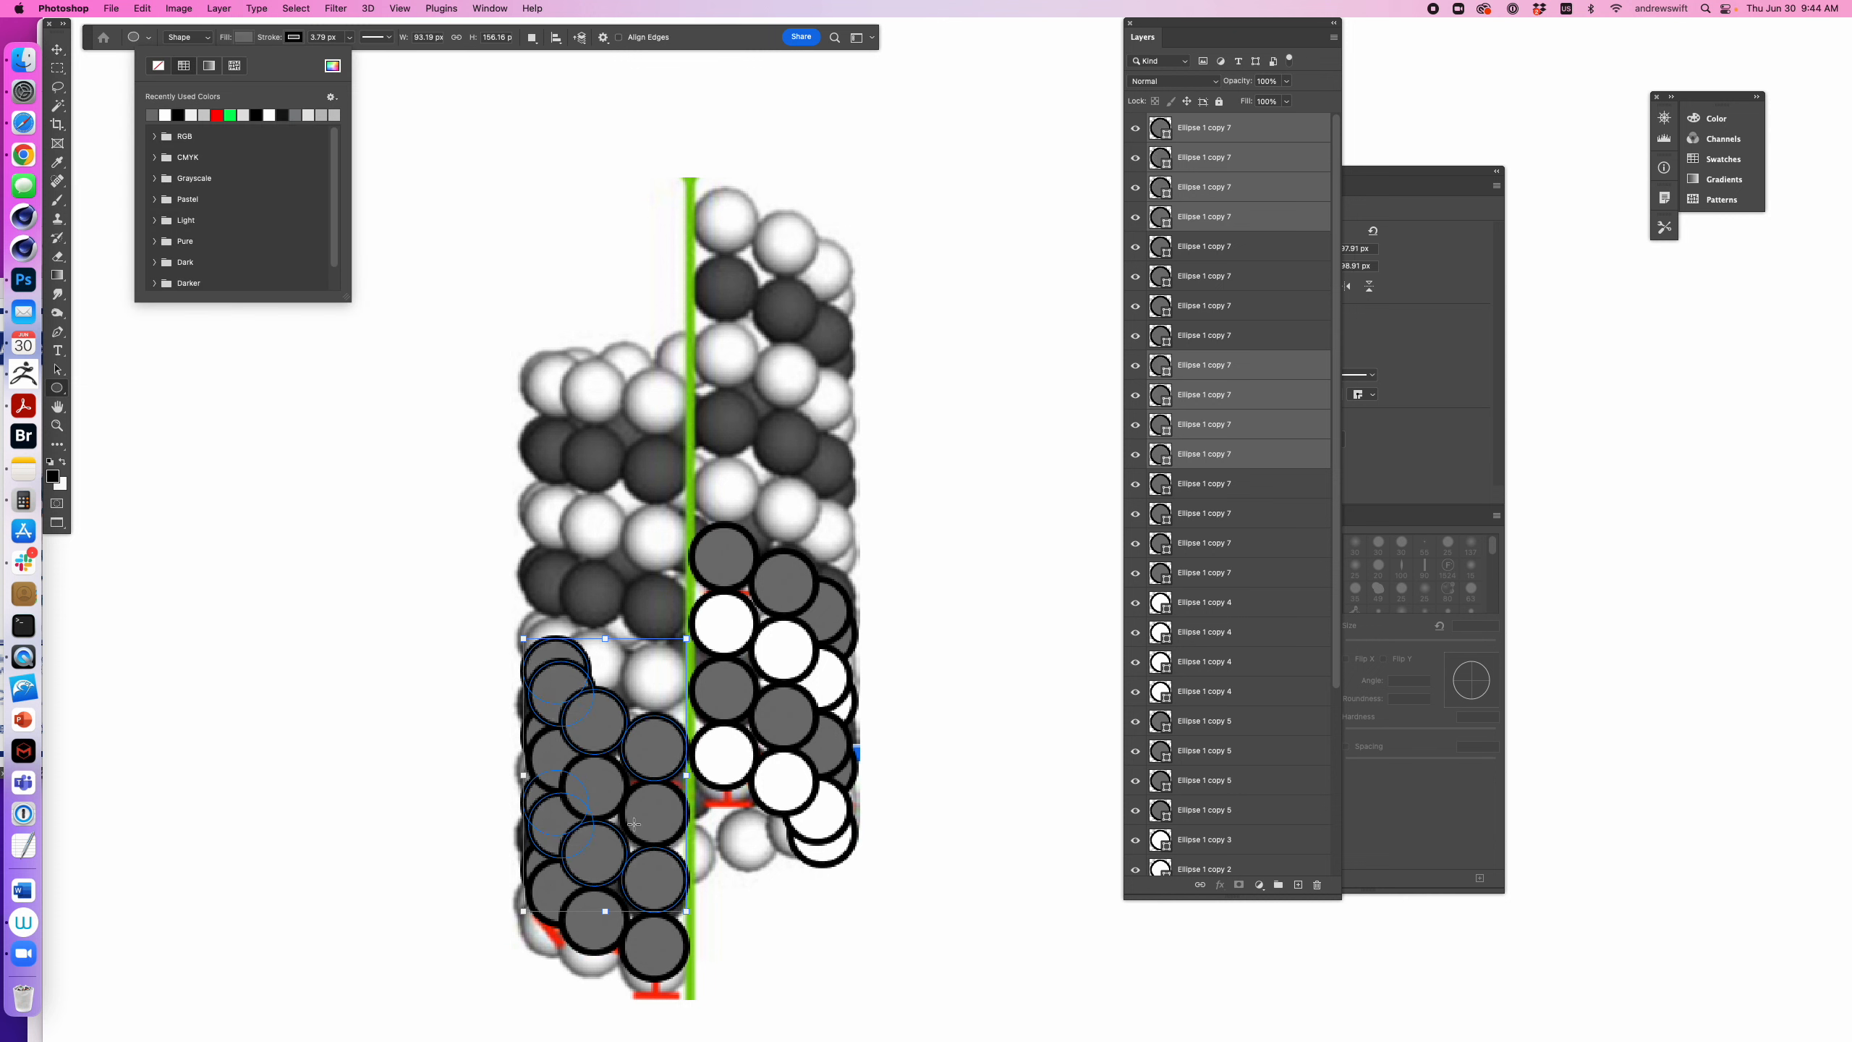
- Select the eight circles of the flipped copy's second and fourth rows and fill them with white
key(v)
click(796, 934)
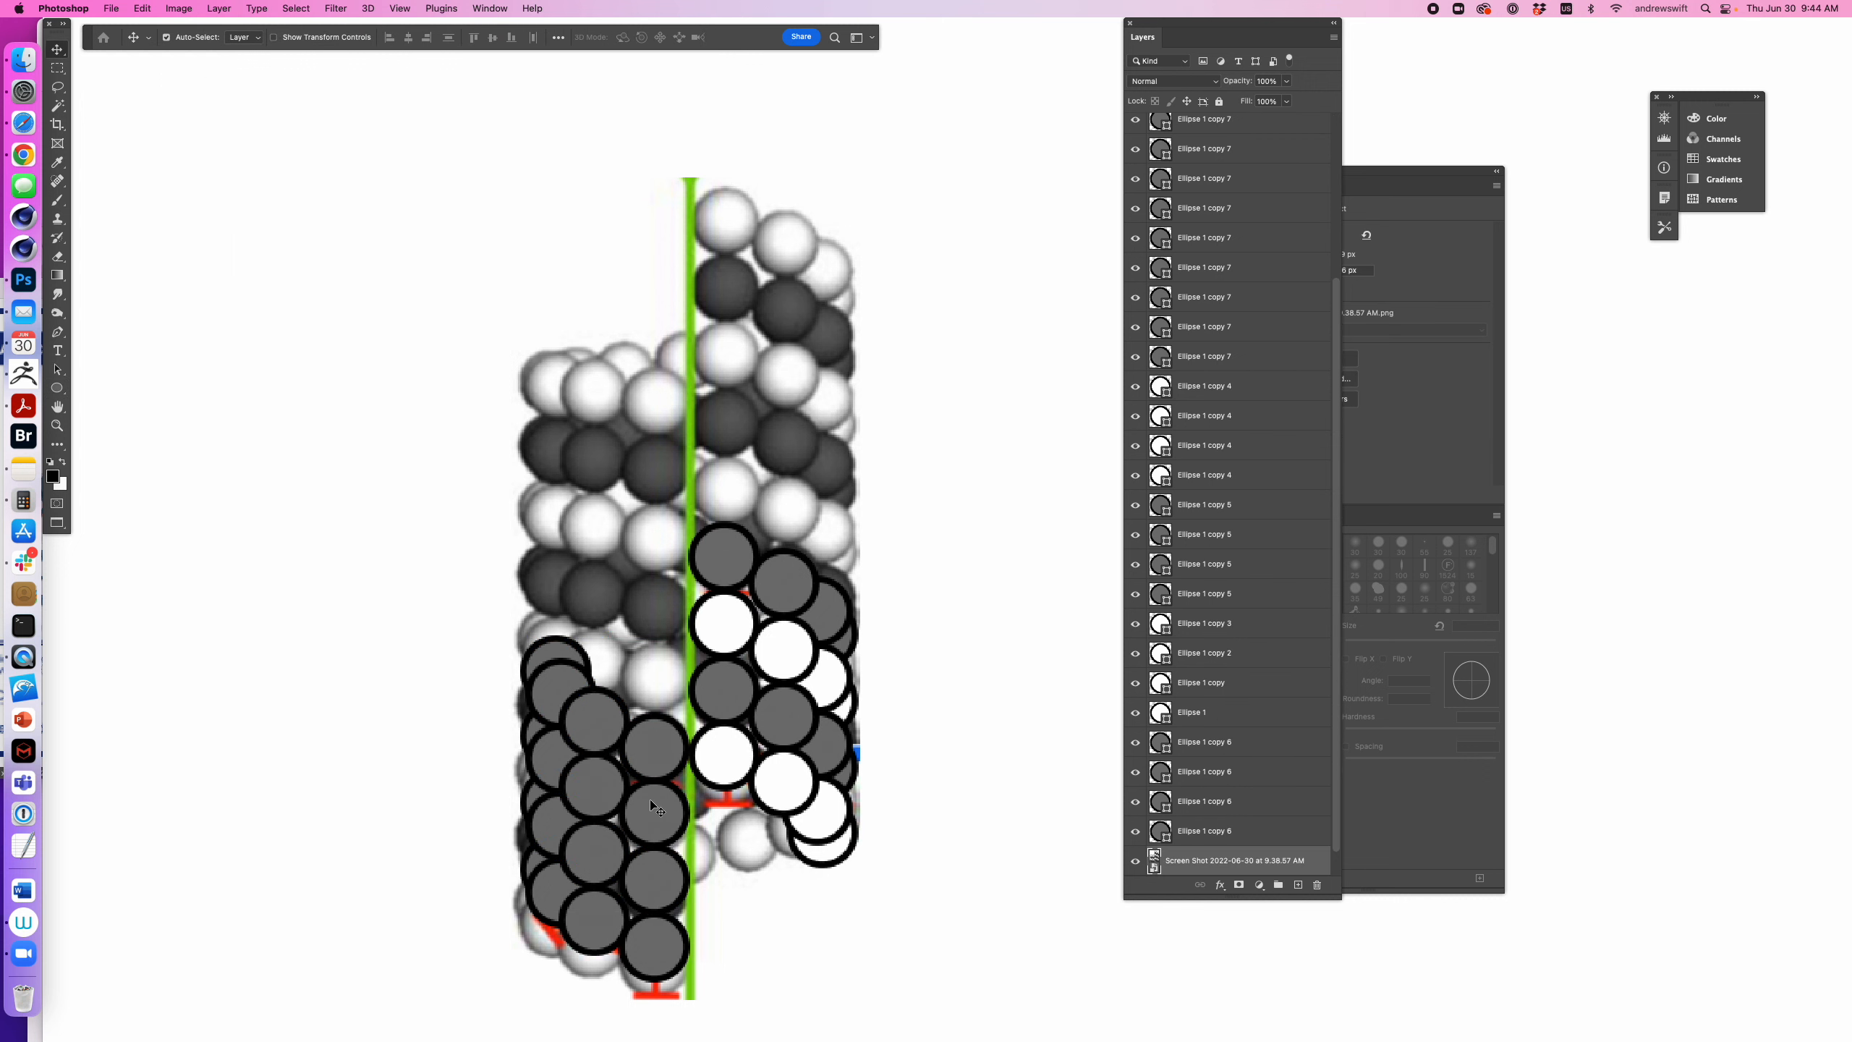
click(649, 800)
shift+click(553, 748)
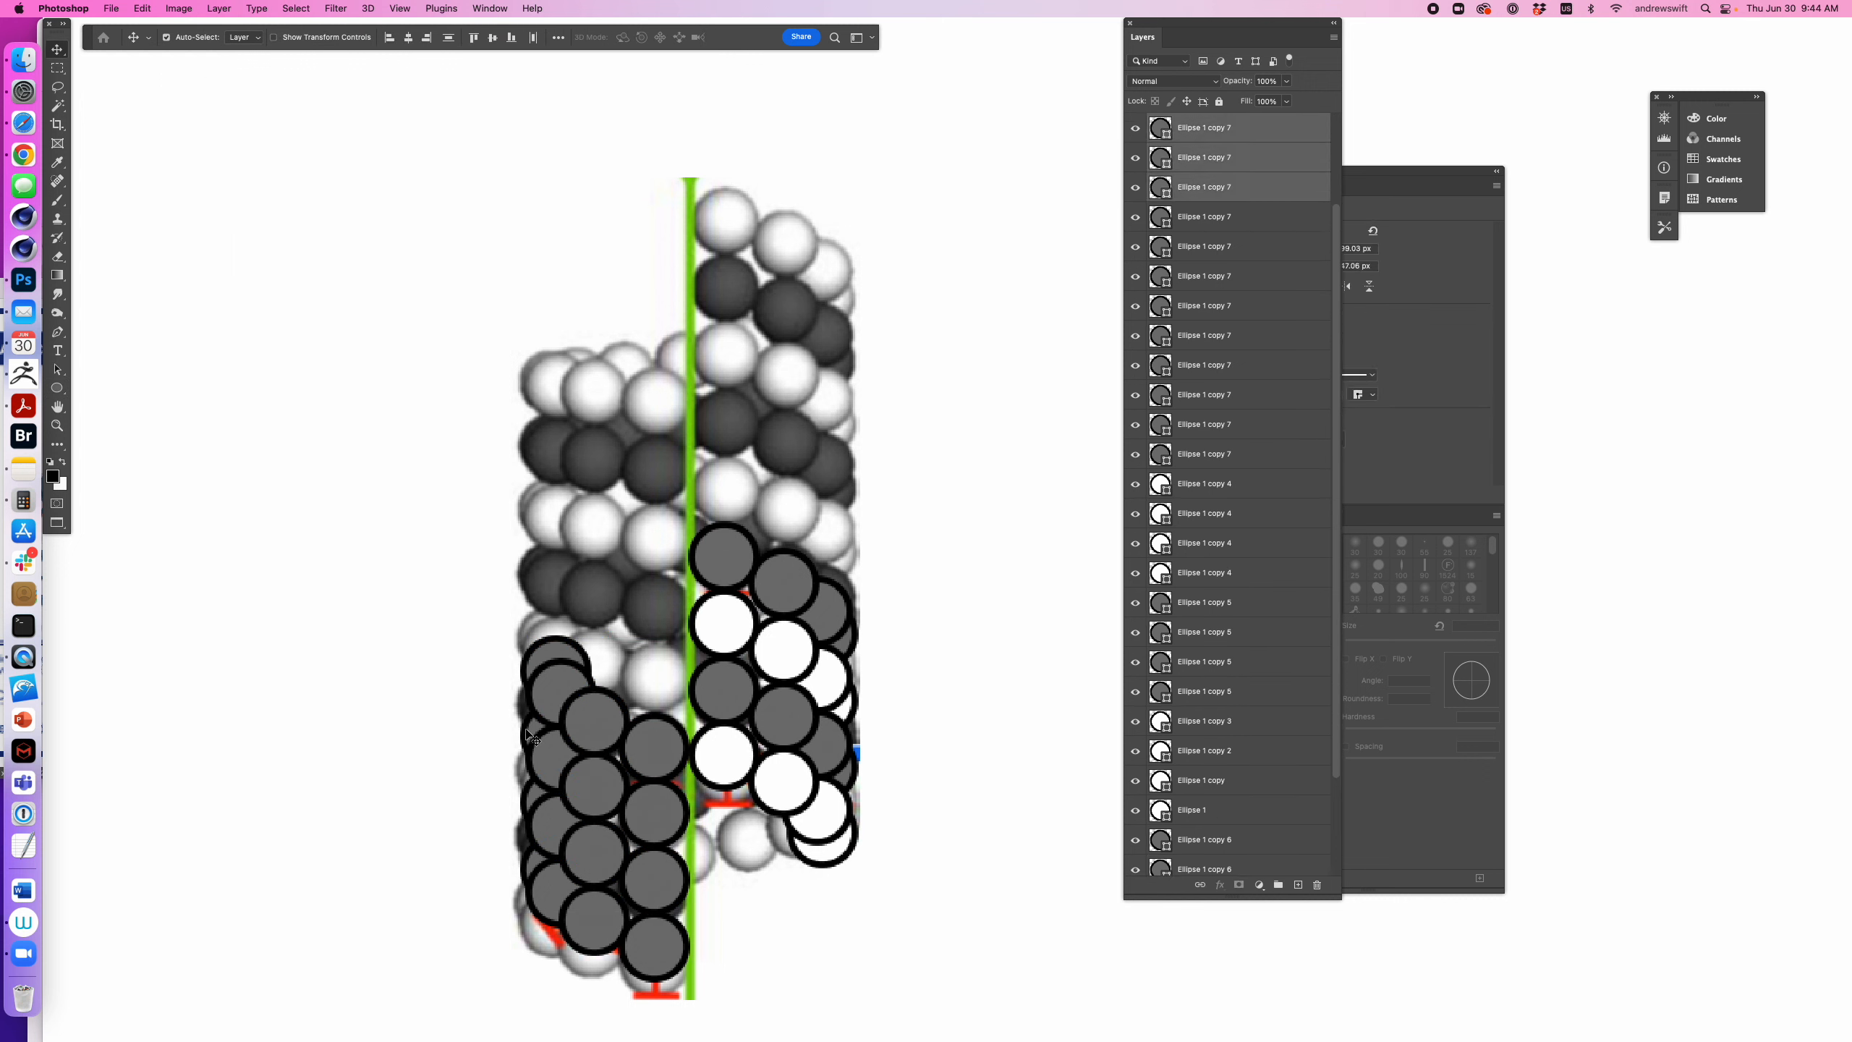
shift+click(542, 785)
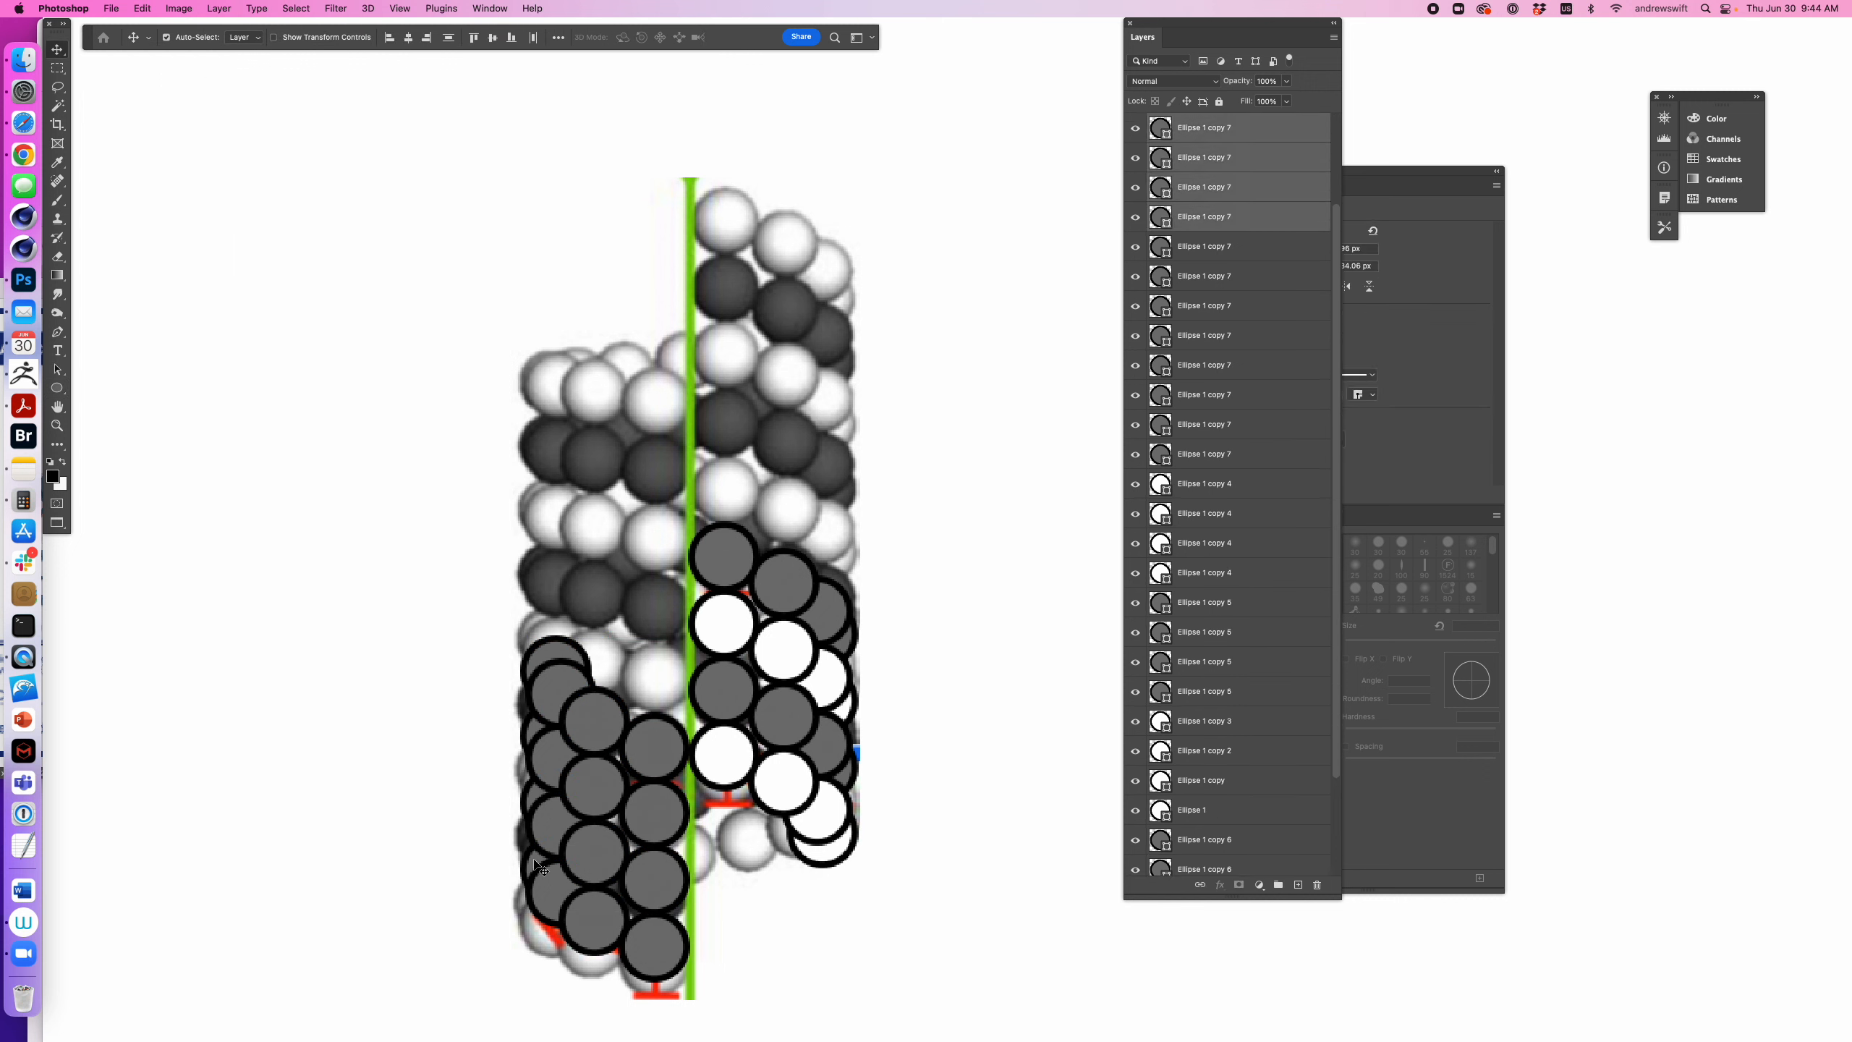
shift+click(539, 872)
shift+click(545, 885)
shift+click(605, 939)
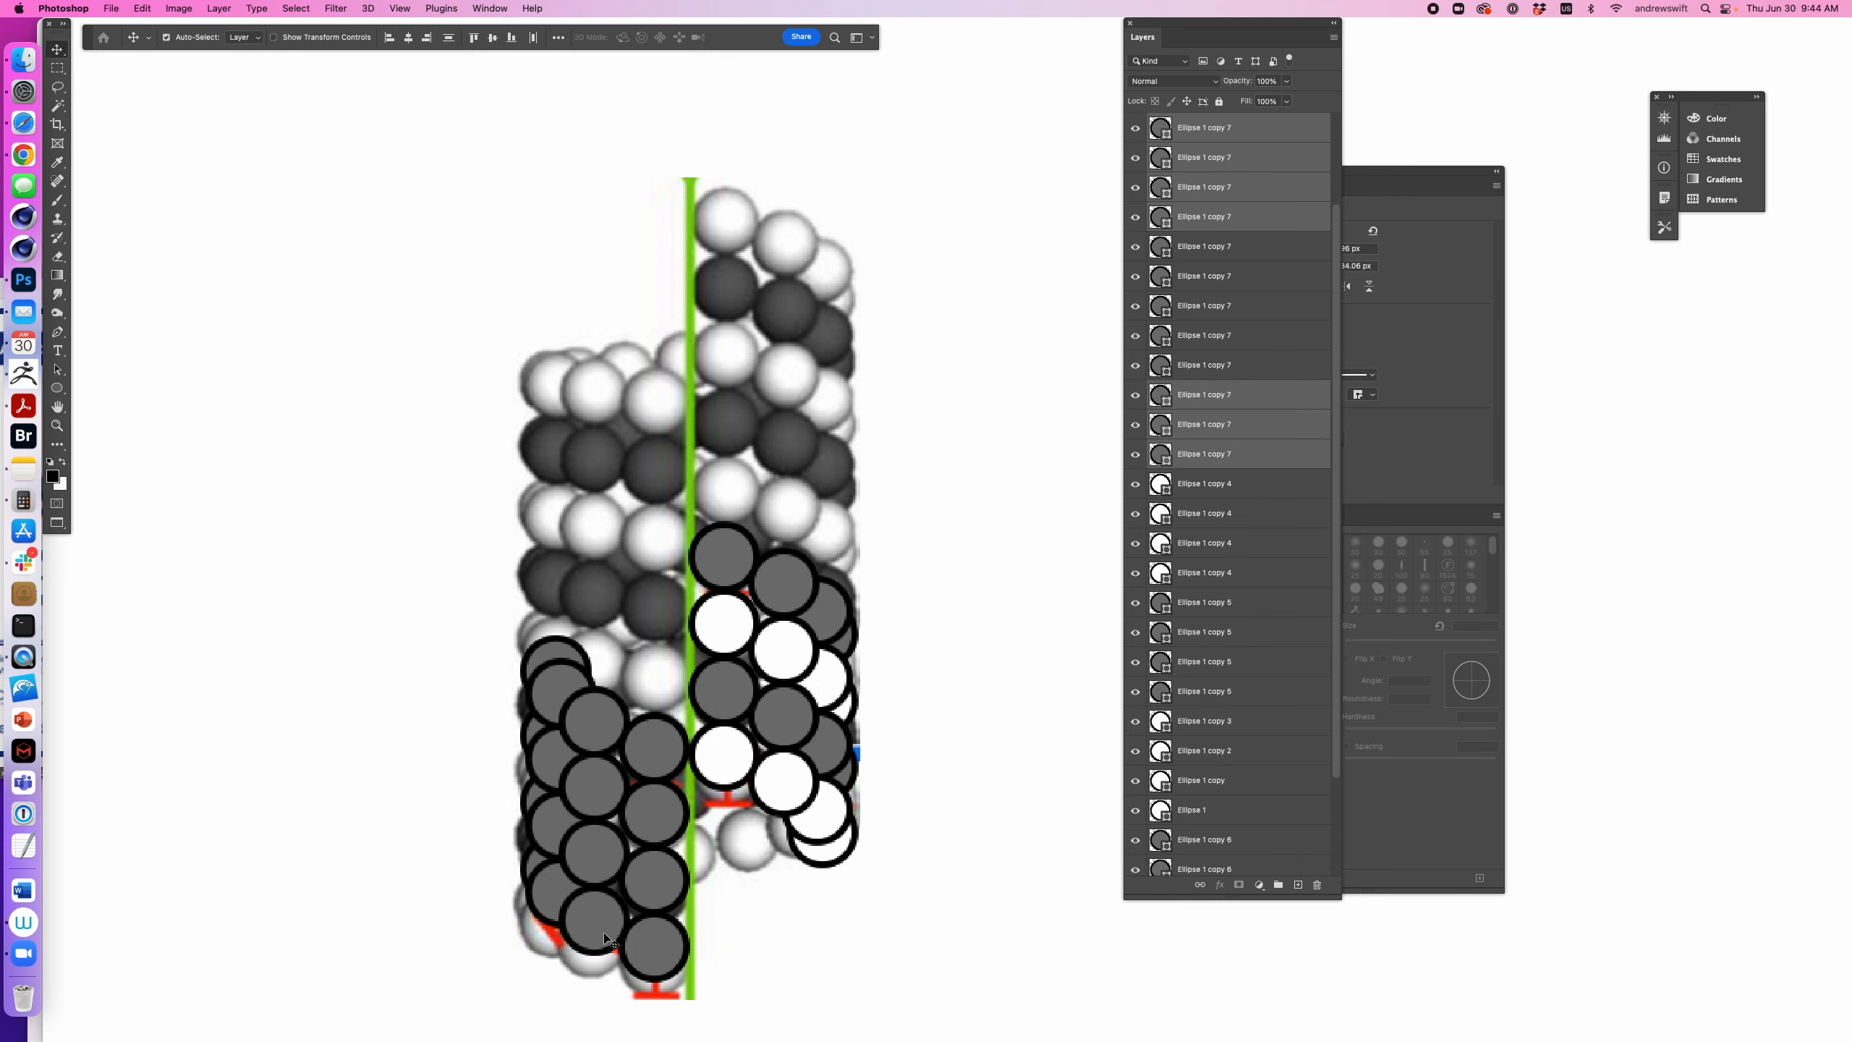
shift+click(648, 957)
key(u)
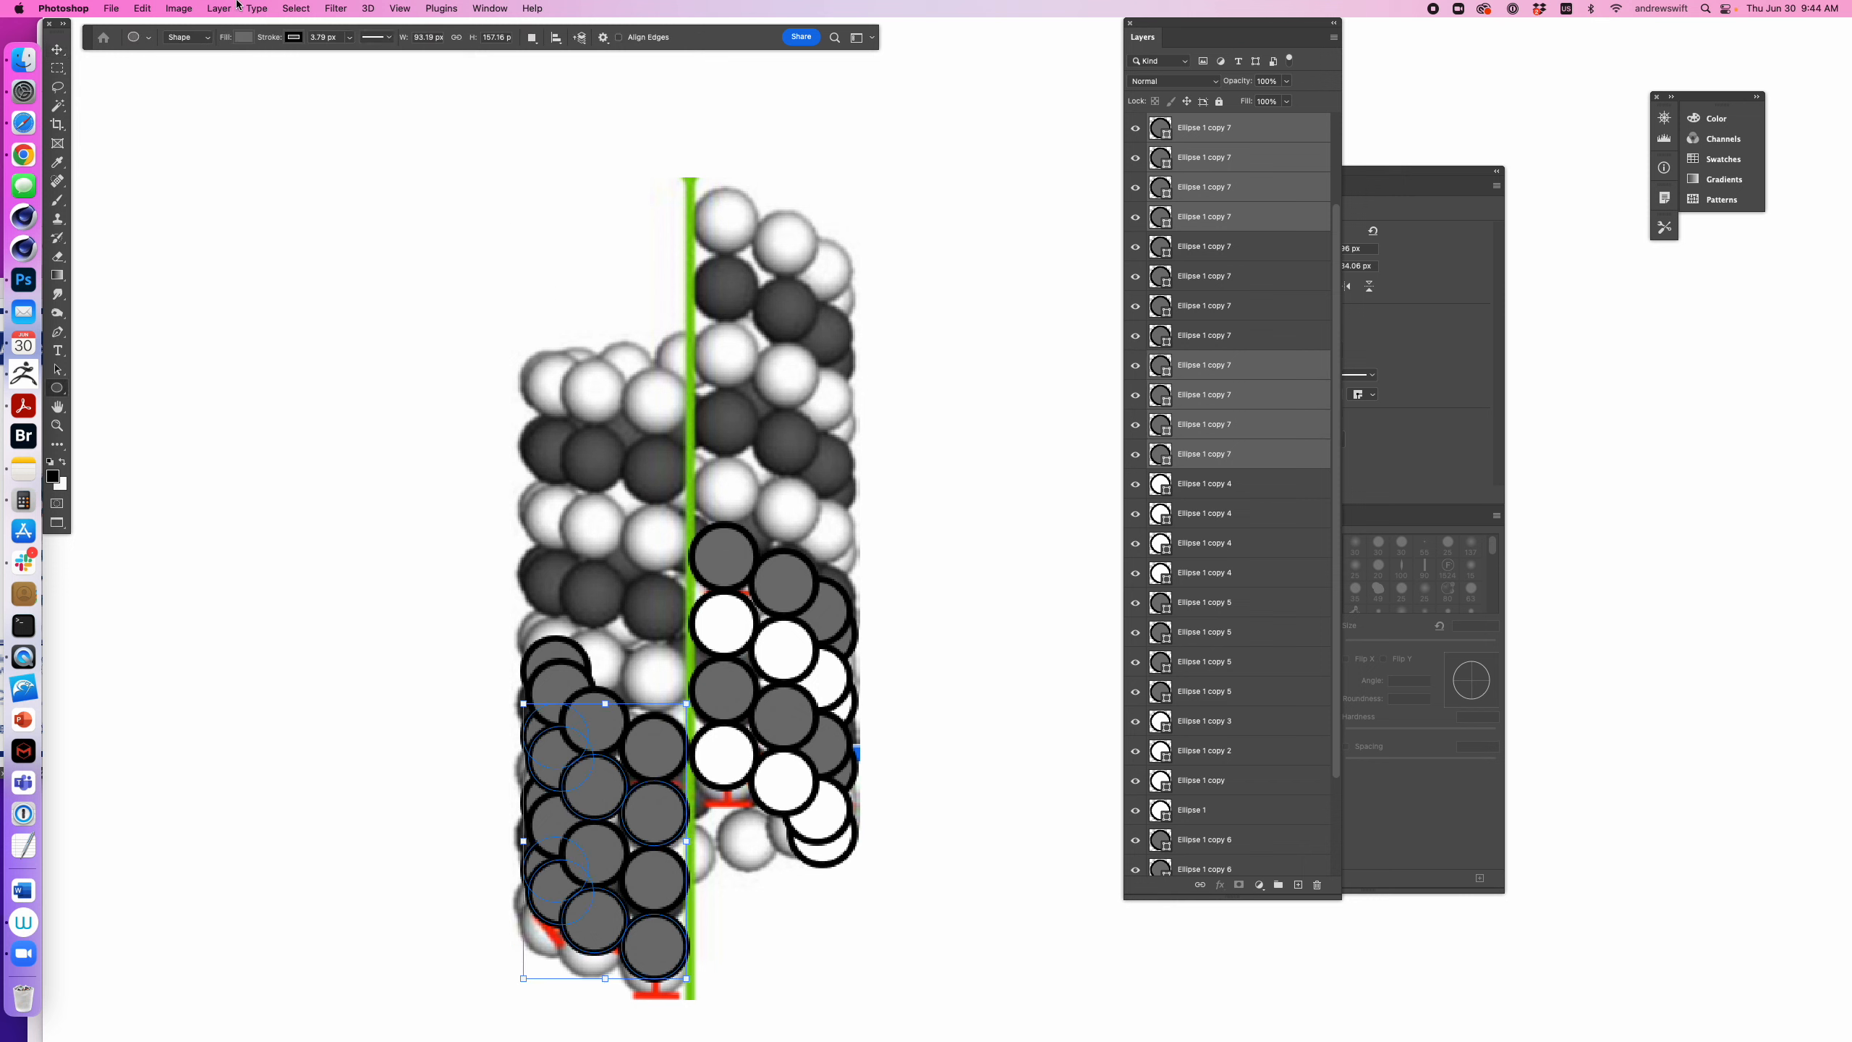
click(243, 38)
click(167, 114)
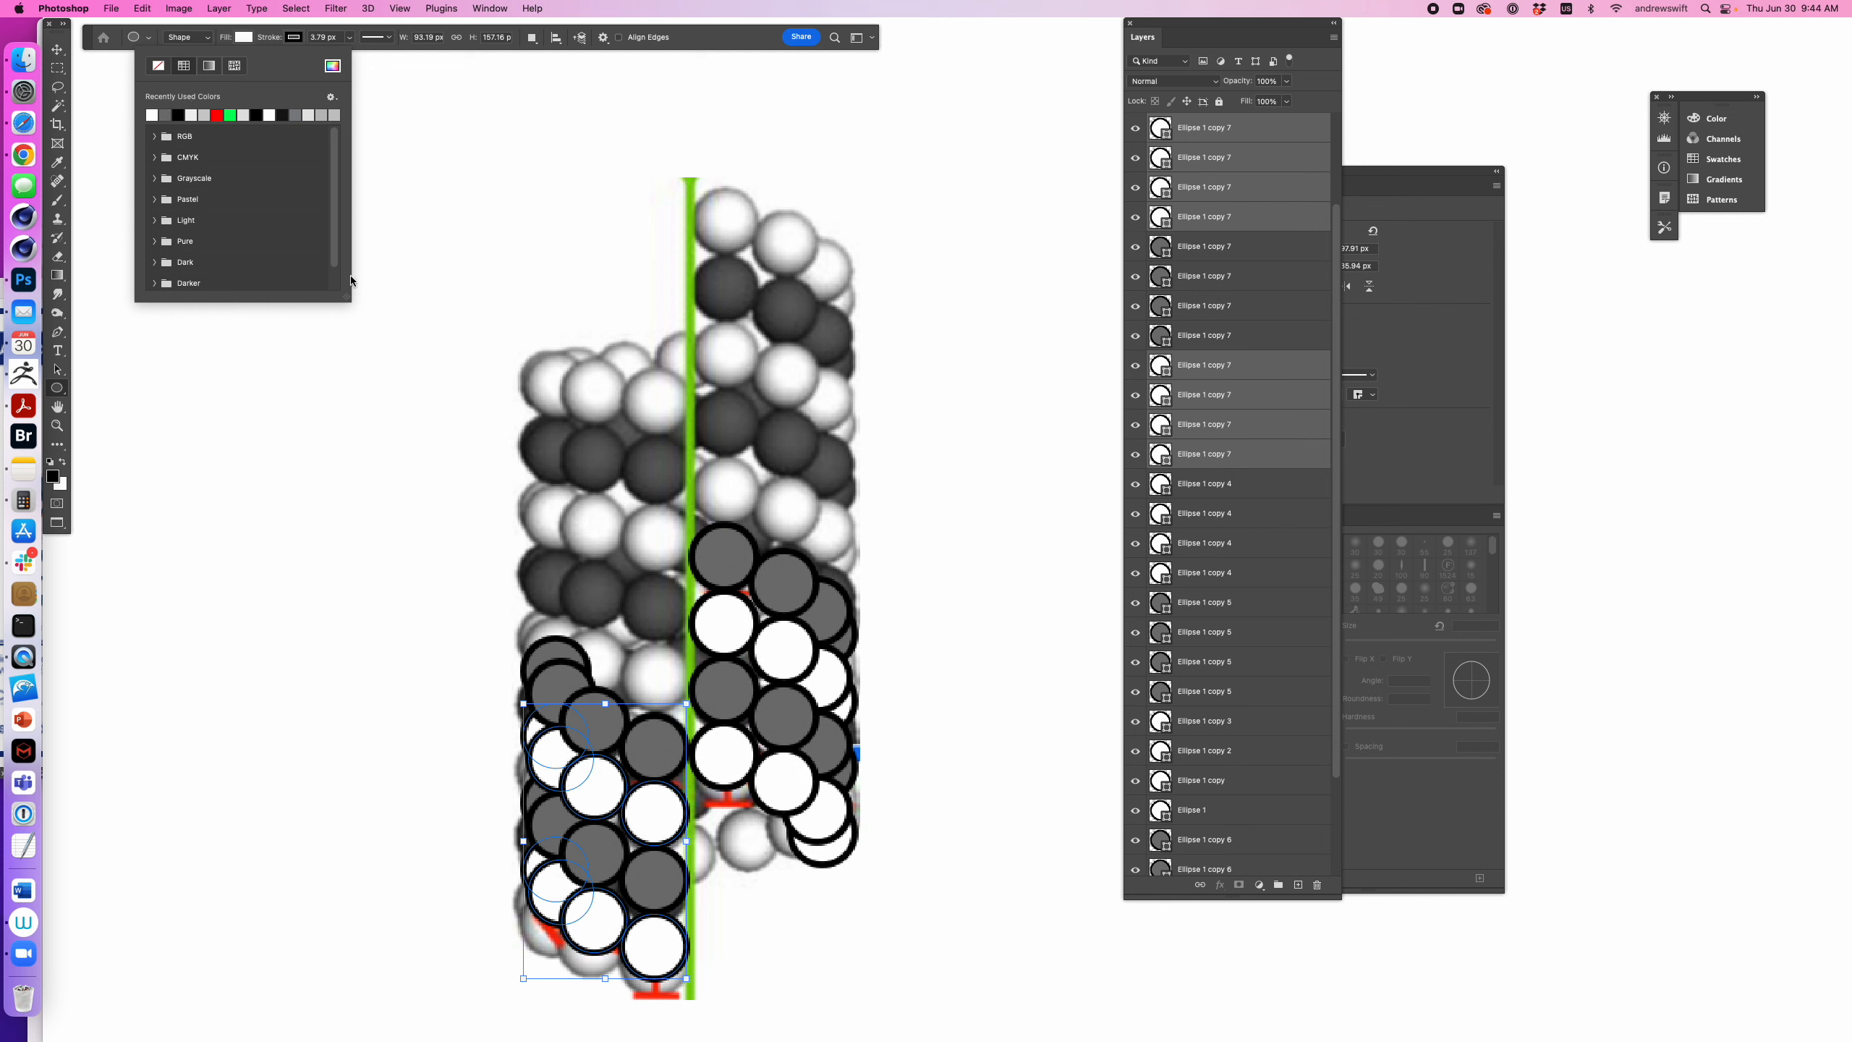
click(979, 662)
scroll(1232, 438, down, 5)
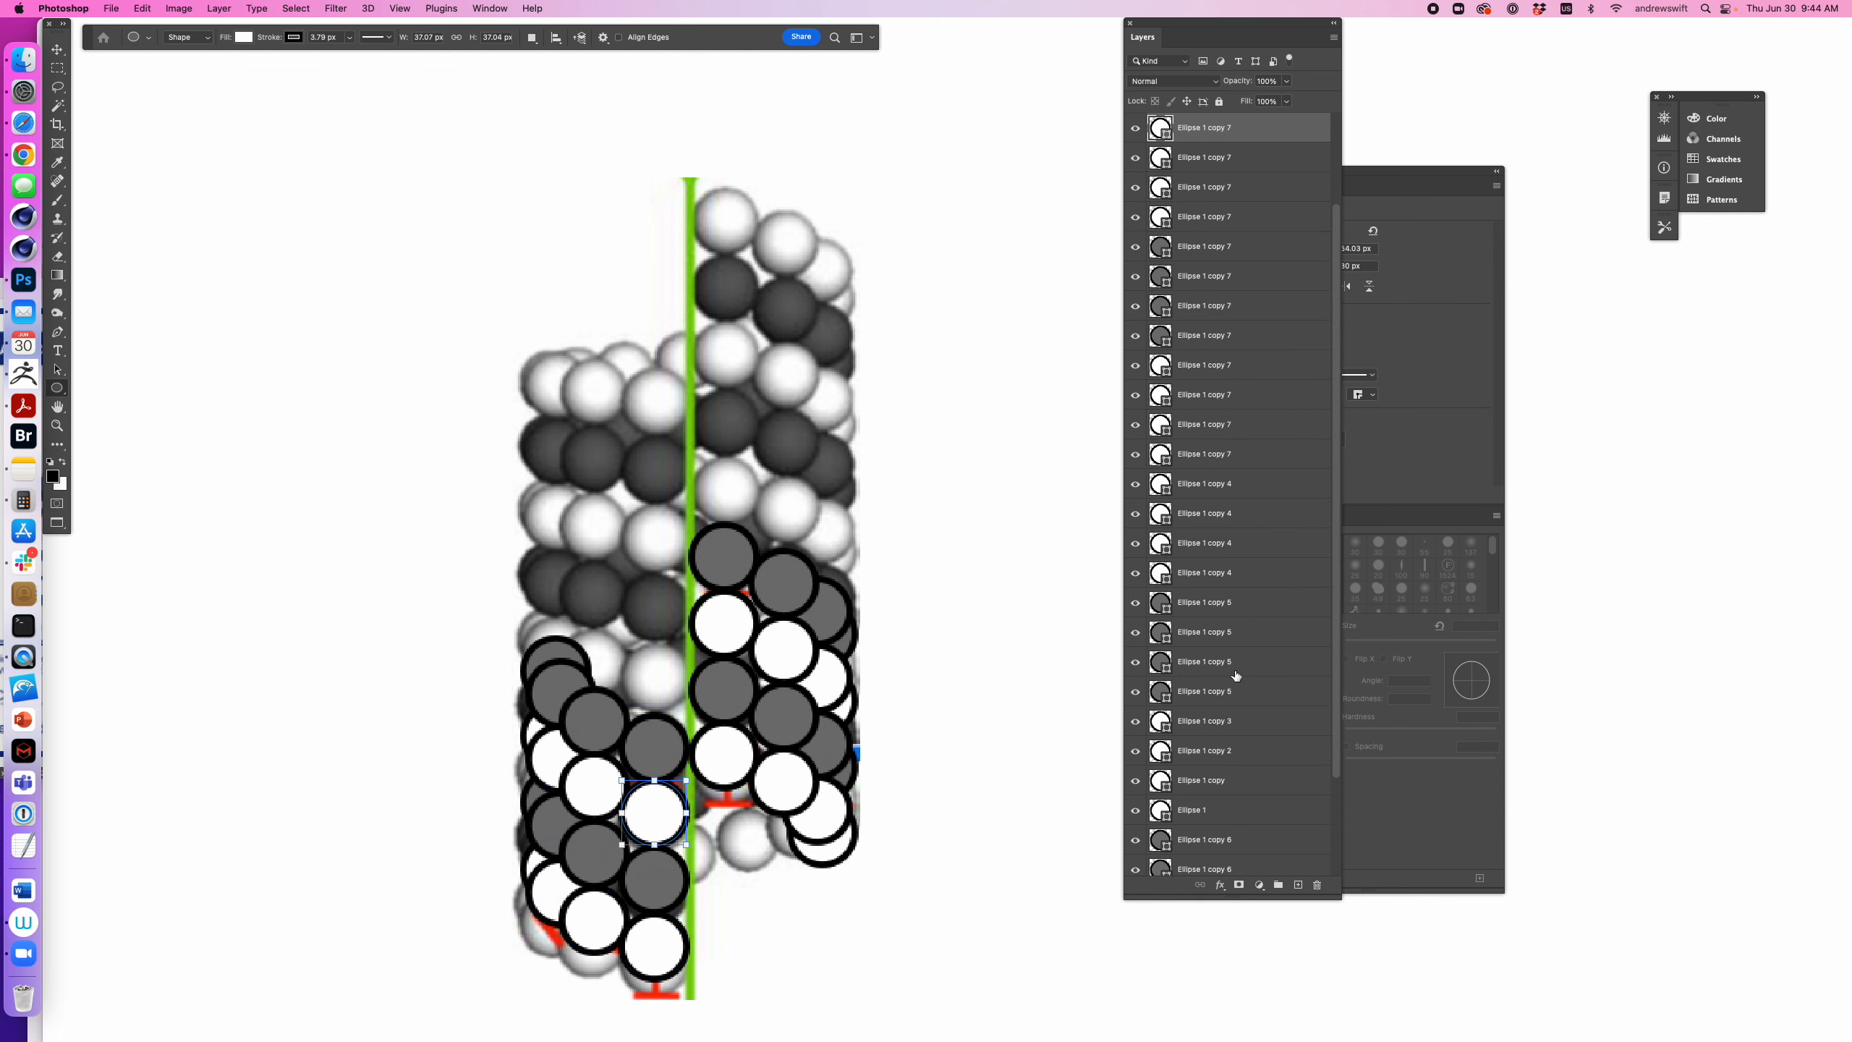
shift+click(1232, 796)
key(super+g)
key(super+z)
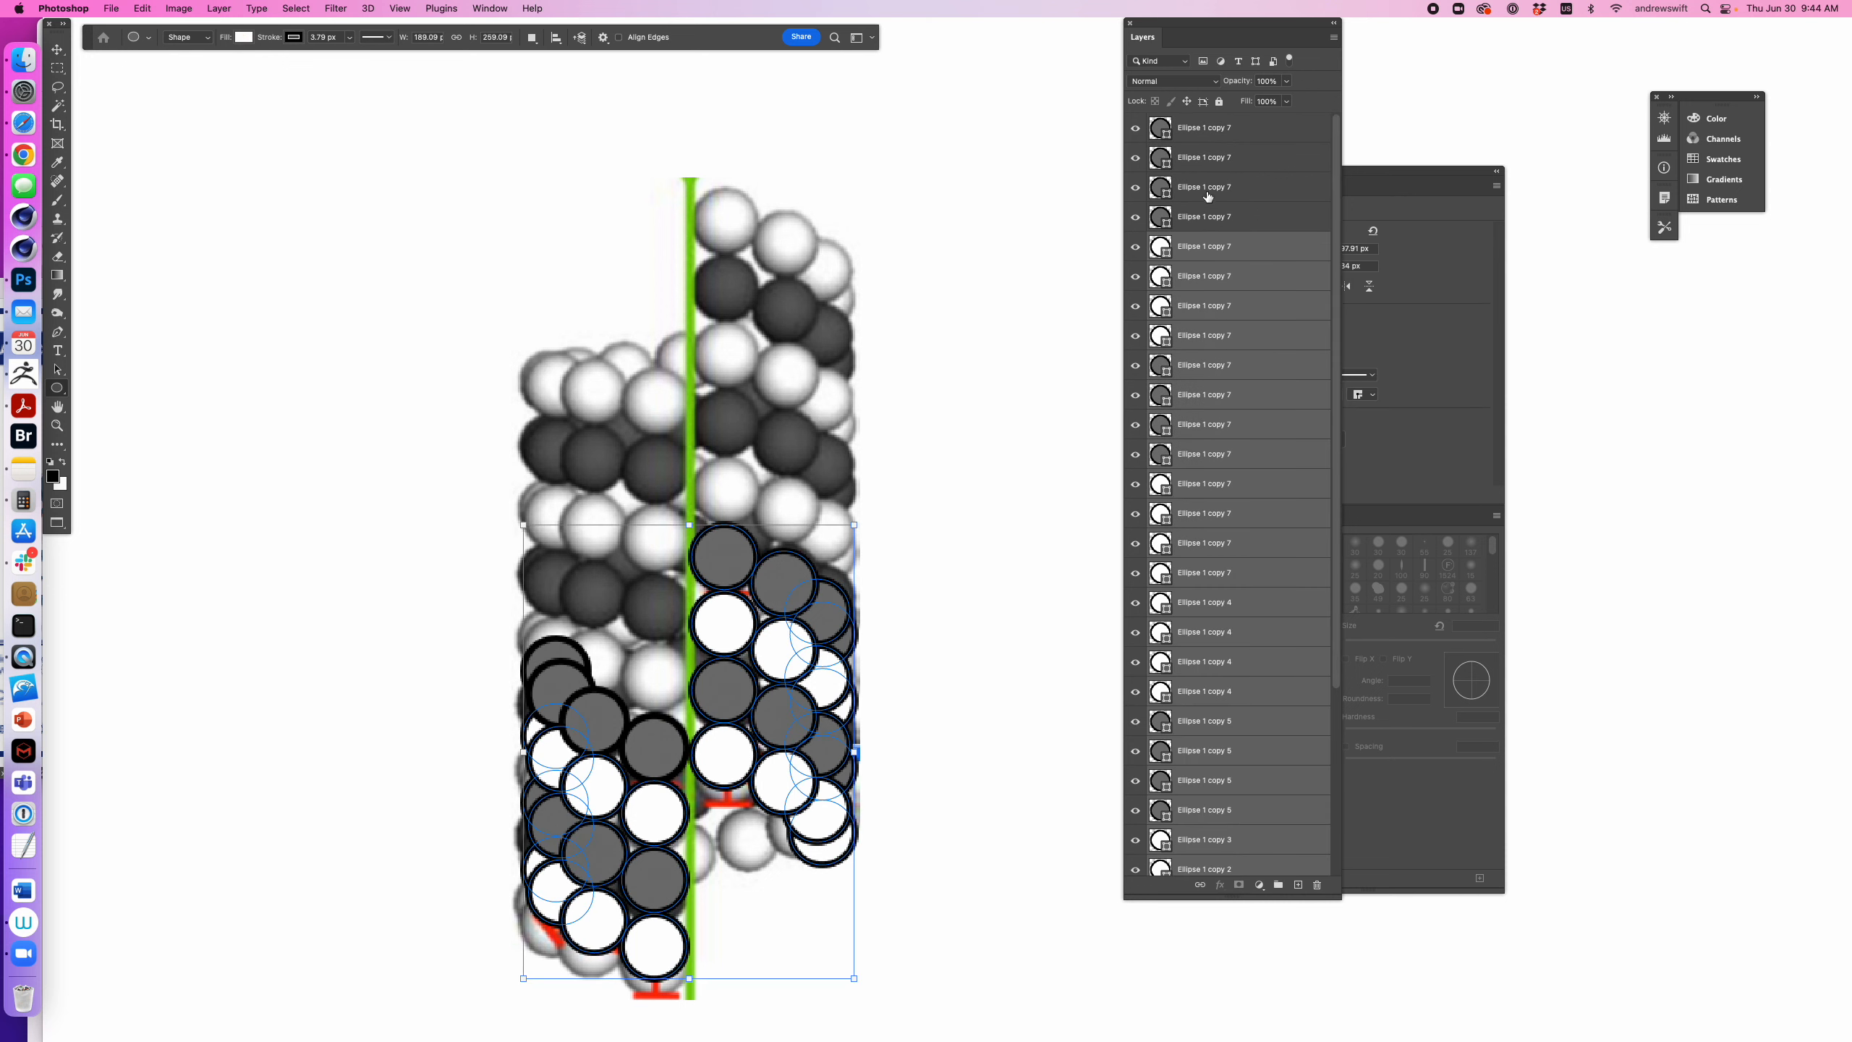
- Group all the ellipse layers, from the topmost one down to the one just above the screenshot layer
click(1222, 138)
scroll(1256, 720, down, 4)
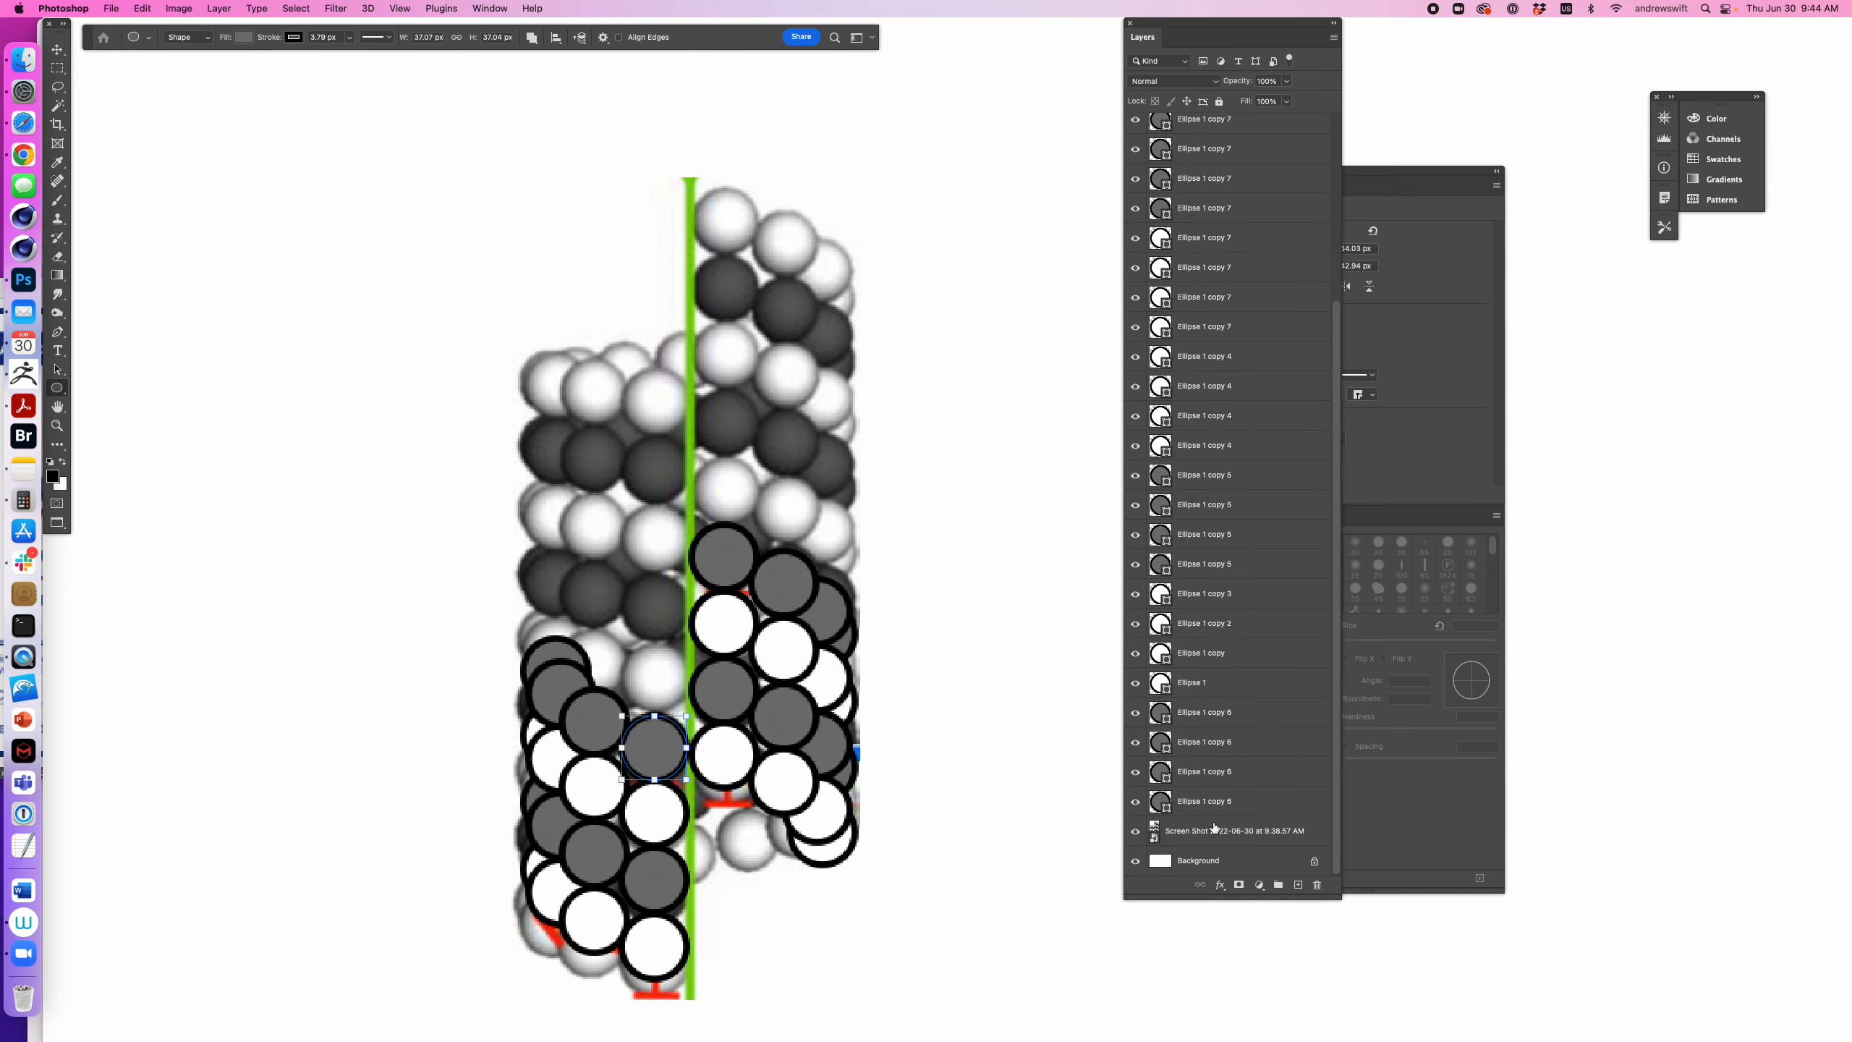
shift+click(1220, 803)
key(super+g)
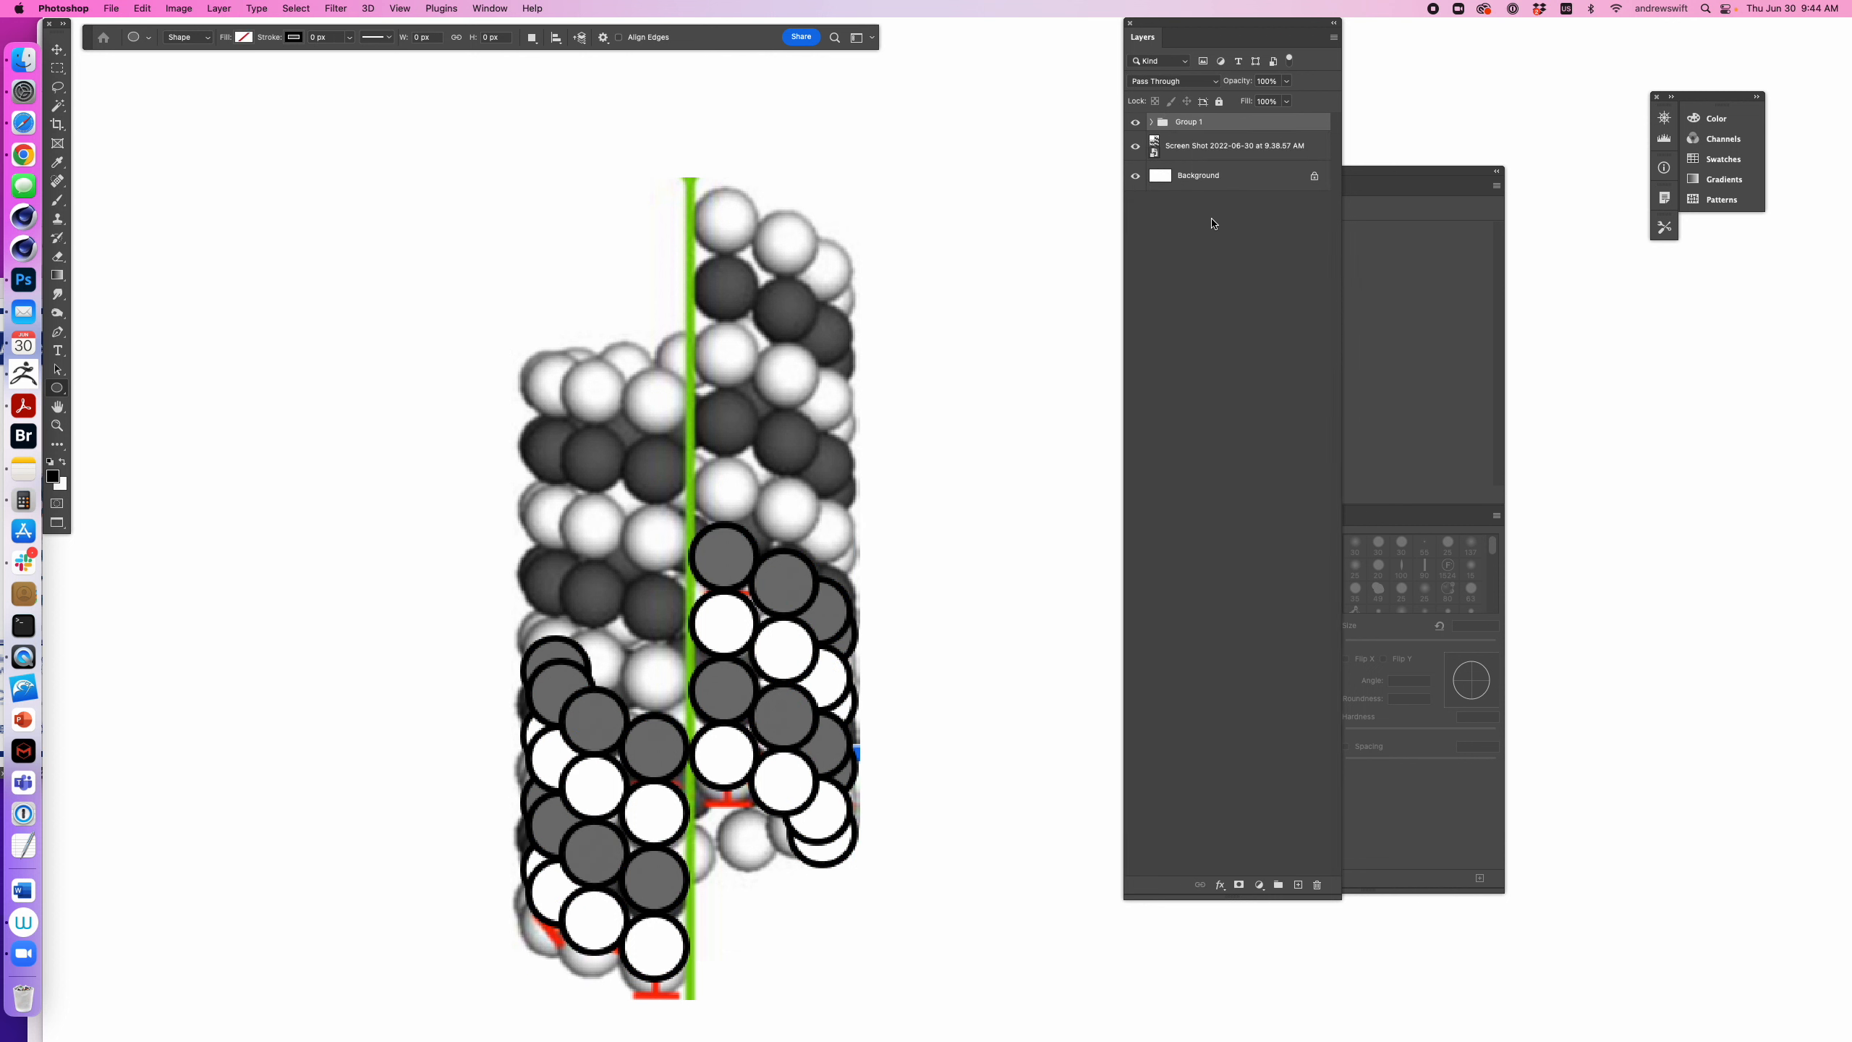
double_click(1272, 126)
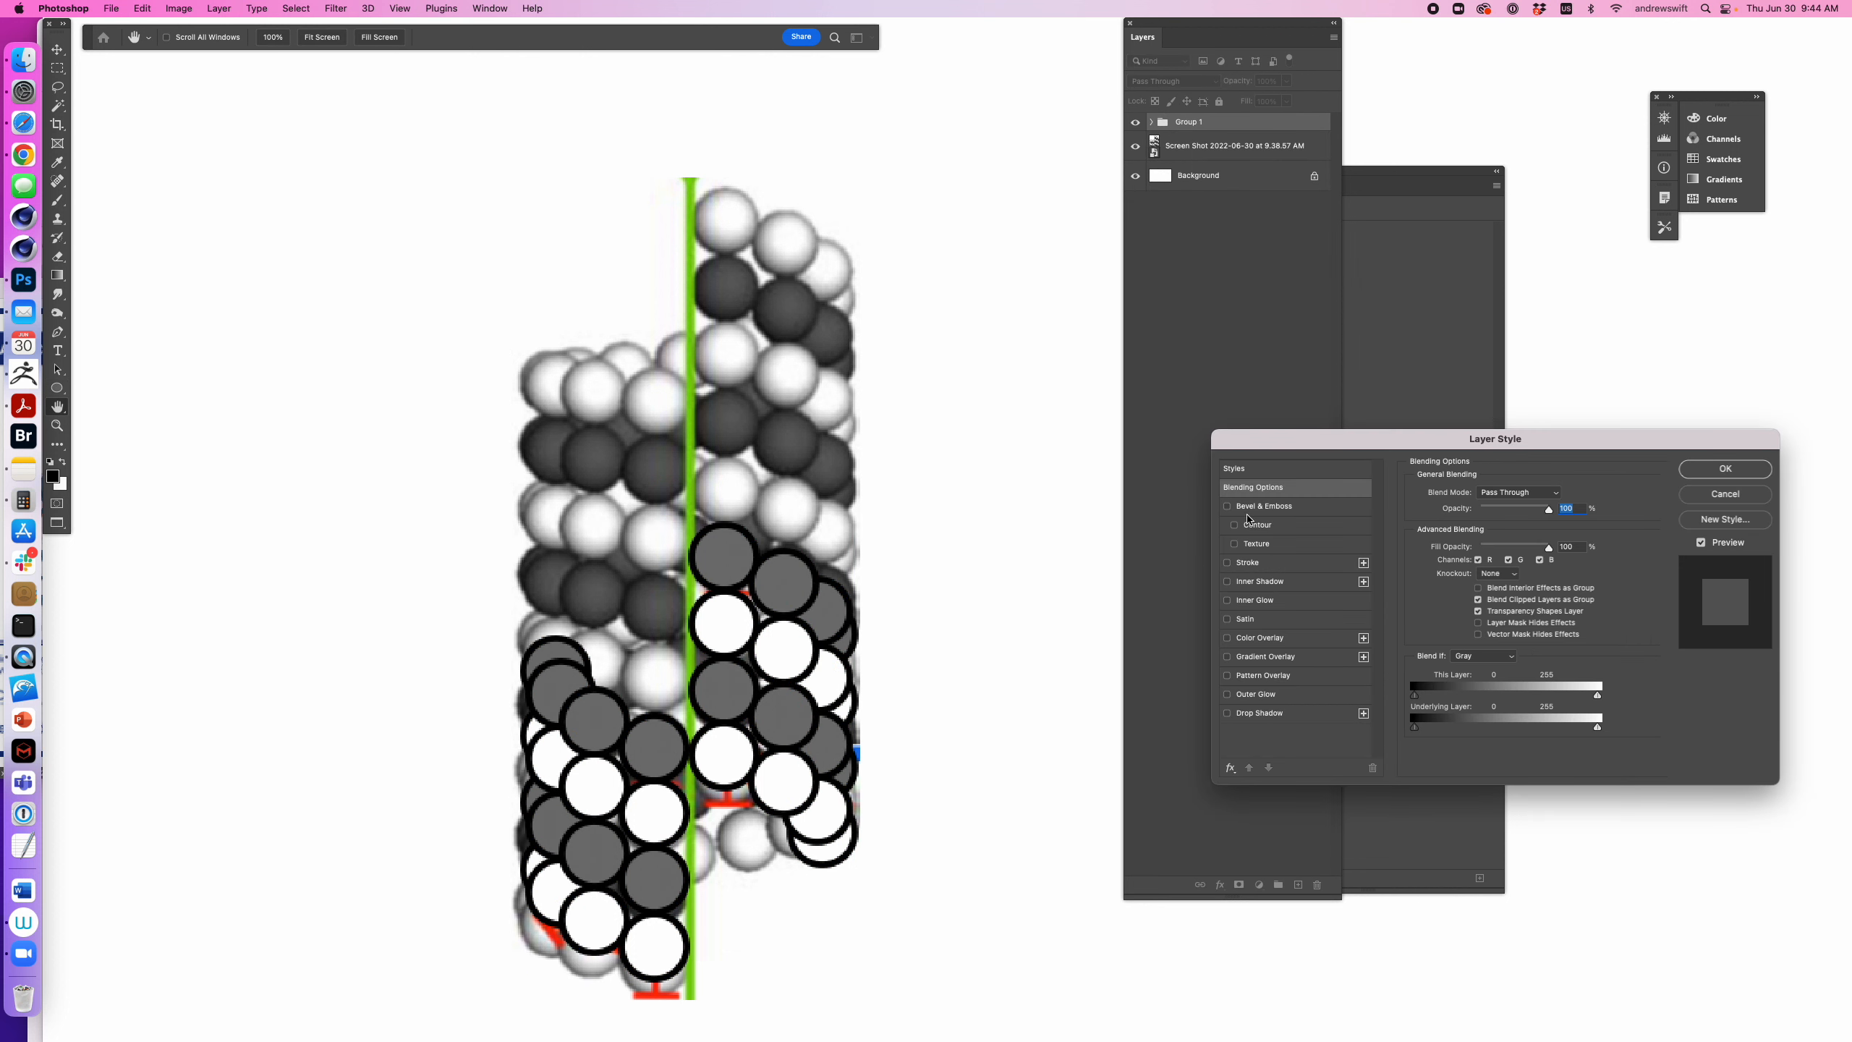
click(1246, 508)
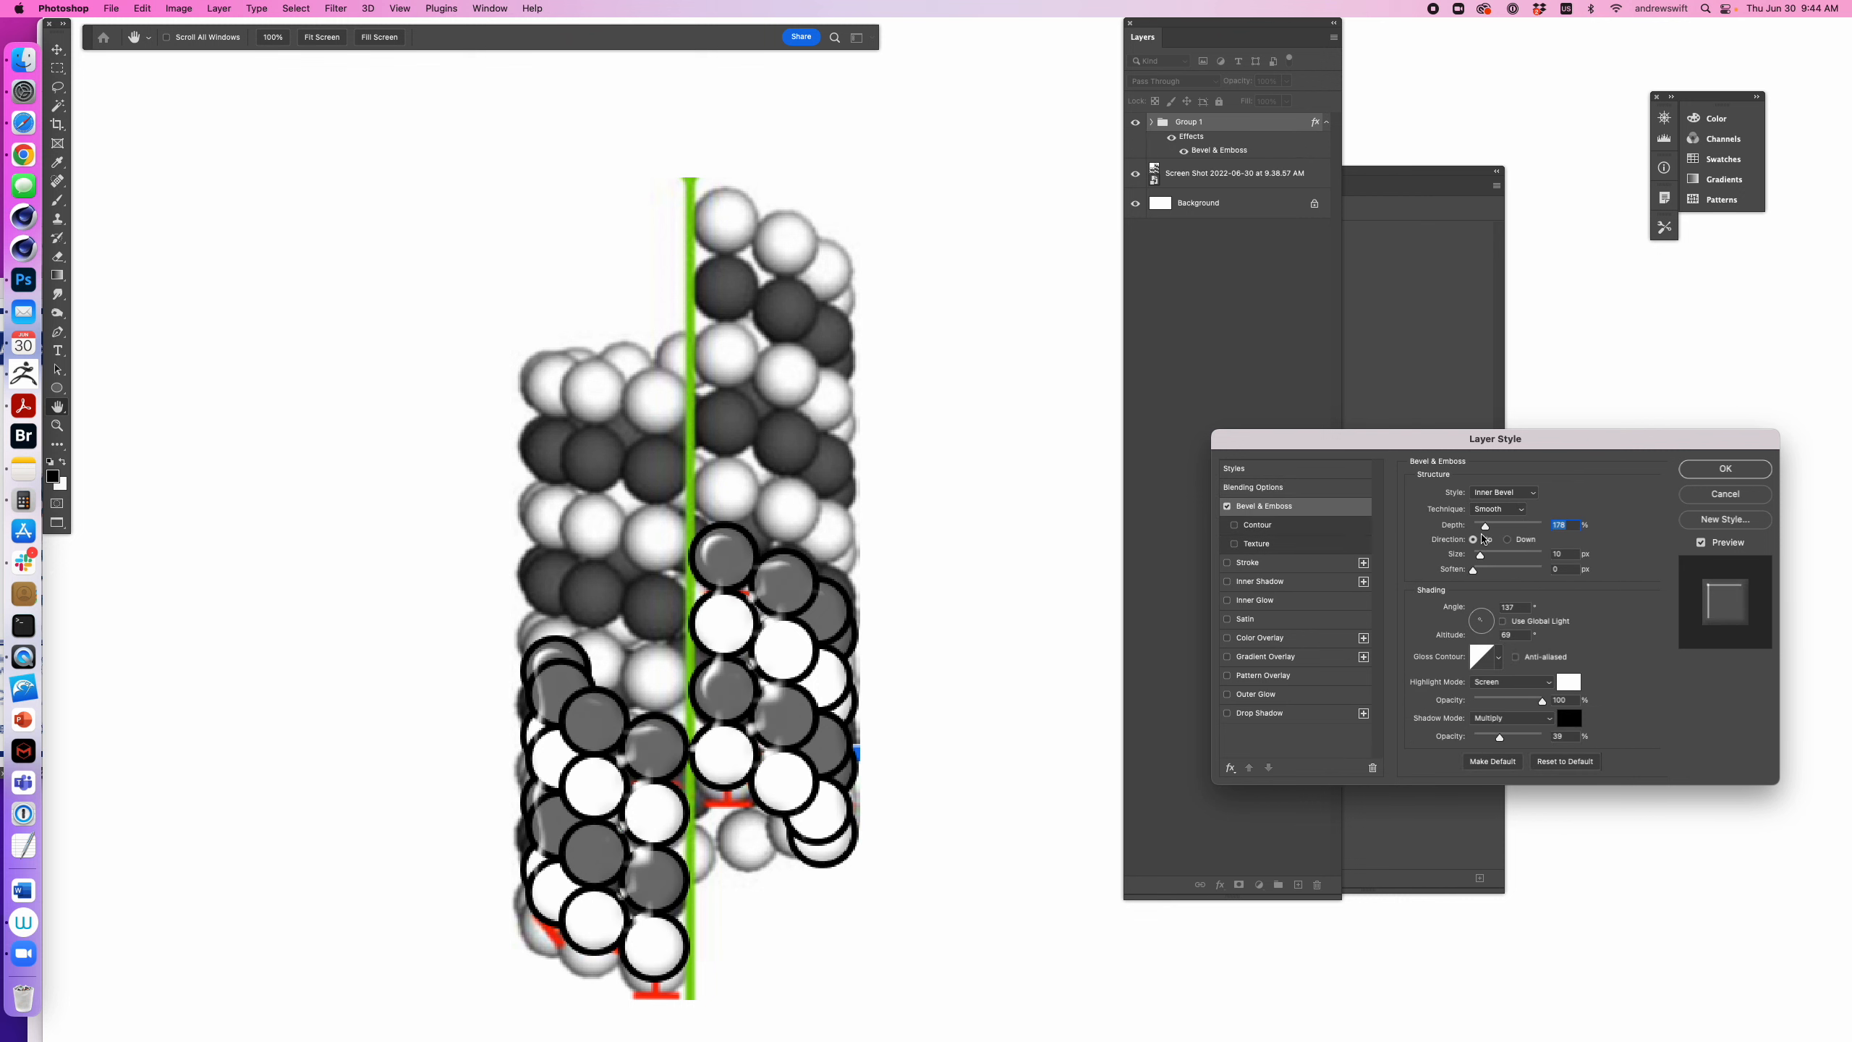
click(1686, 496)
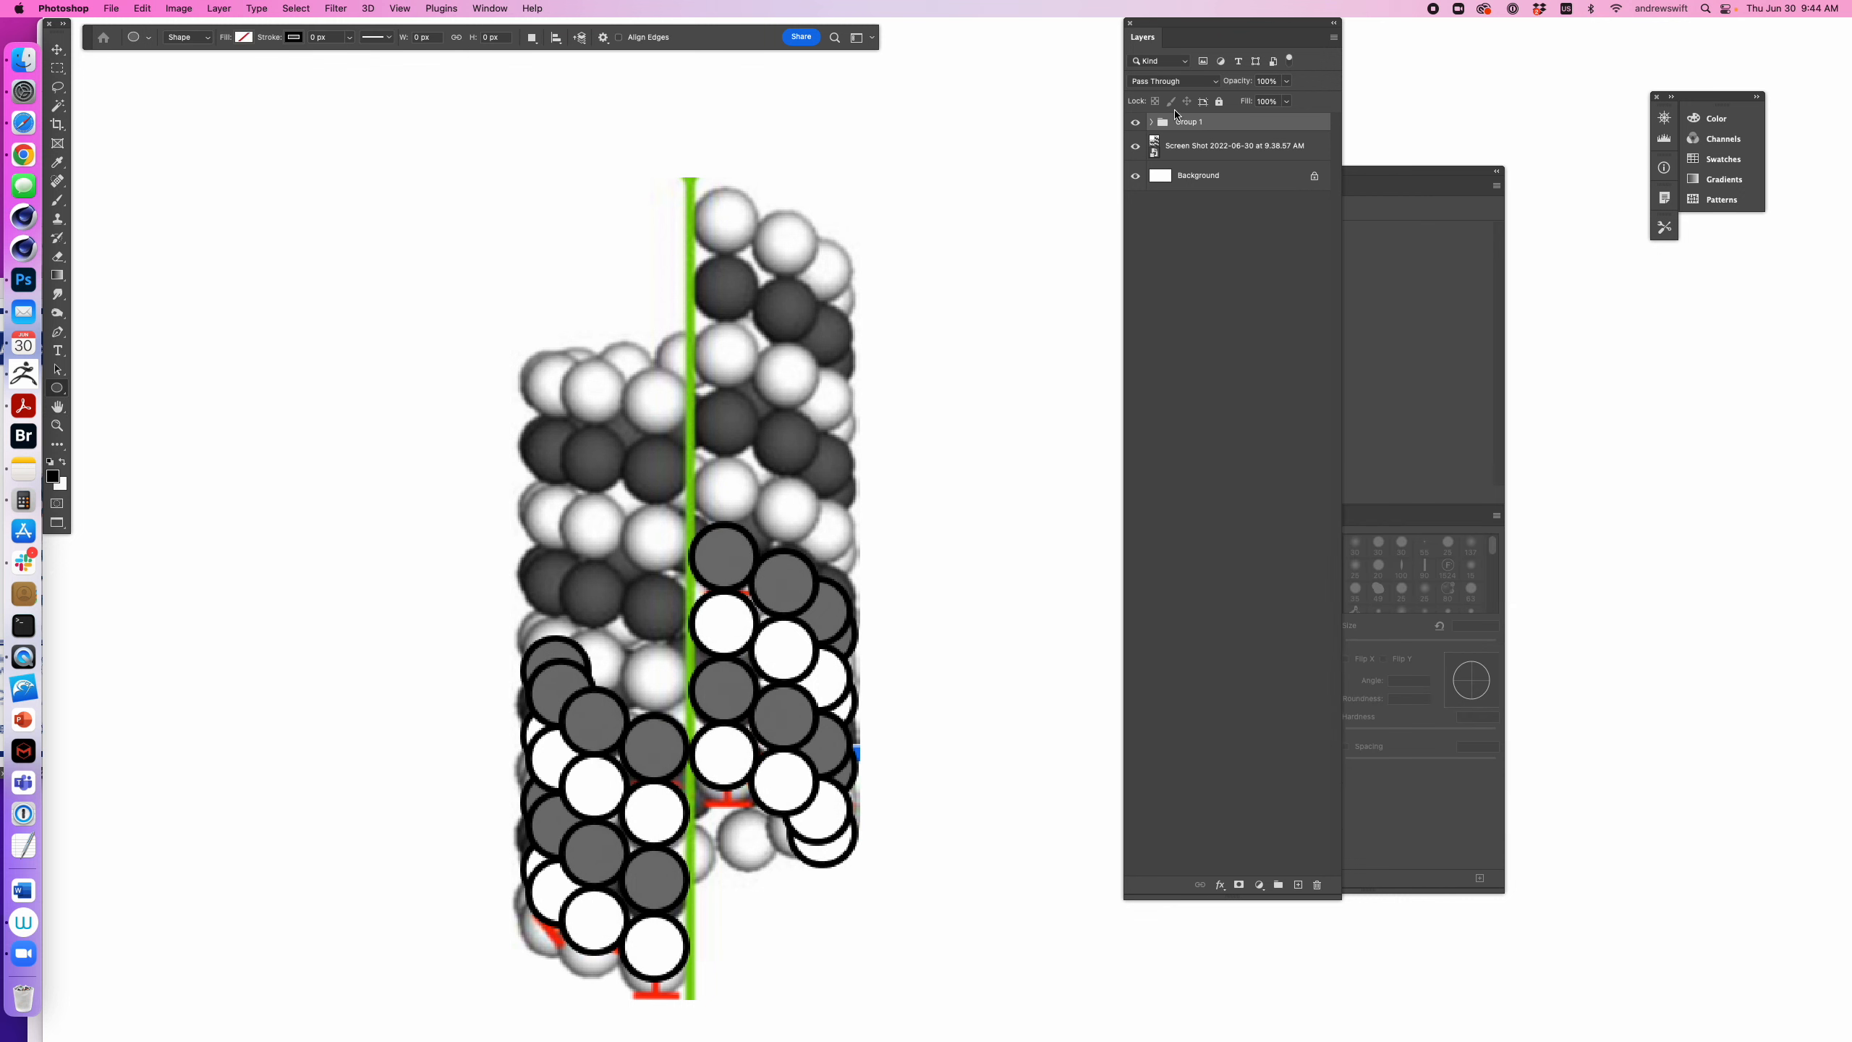
- Give the group's topmost ellipse a Bevel & Emboss with depth 168%, size about 35 px, highlight opacity 53% and shadow opacity about 76%
click(1153, 121)
click(1207, 153)
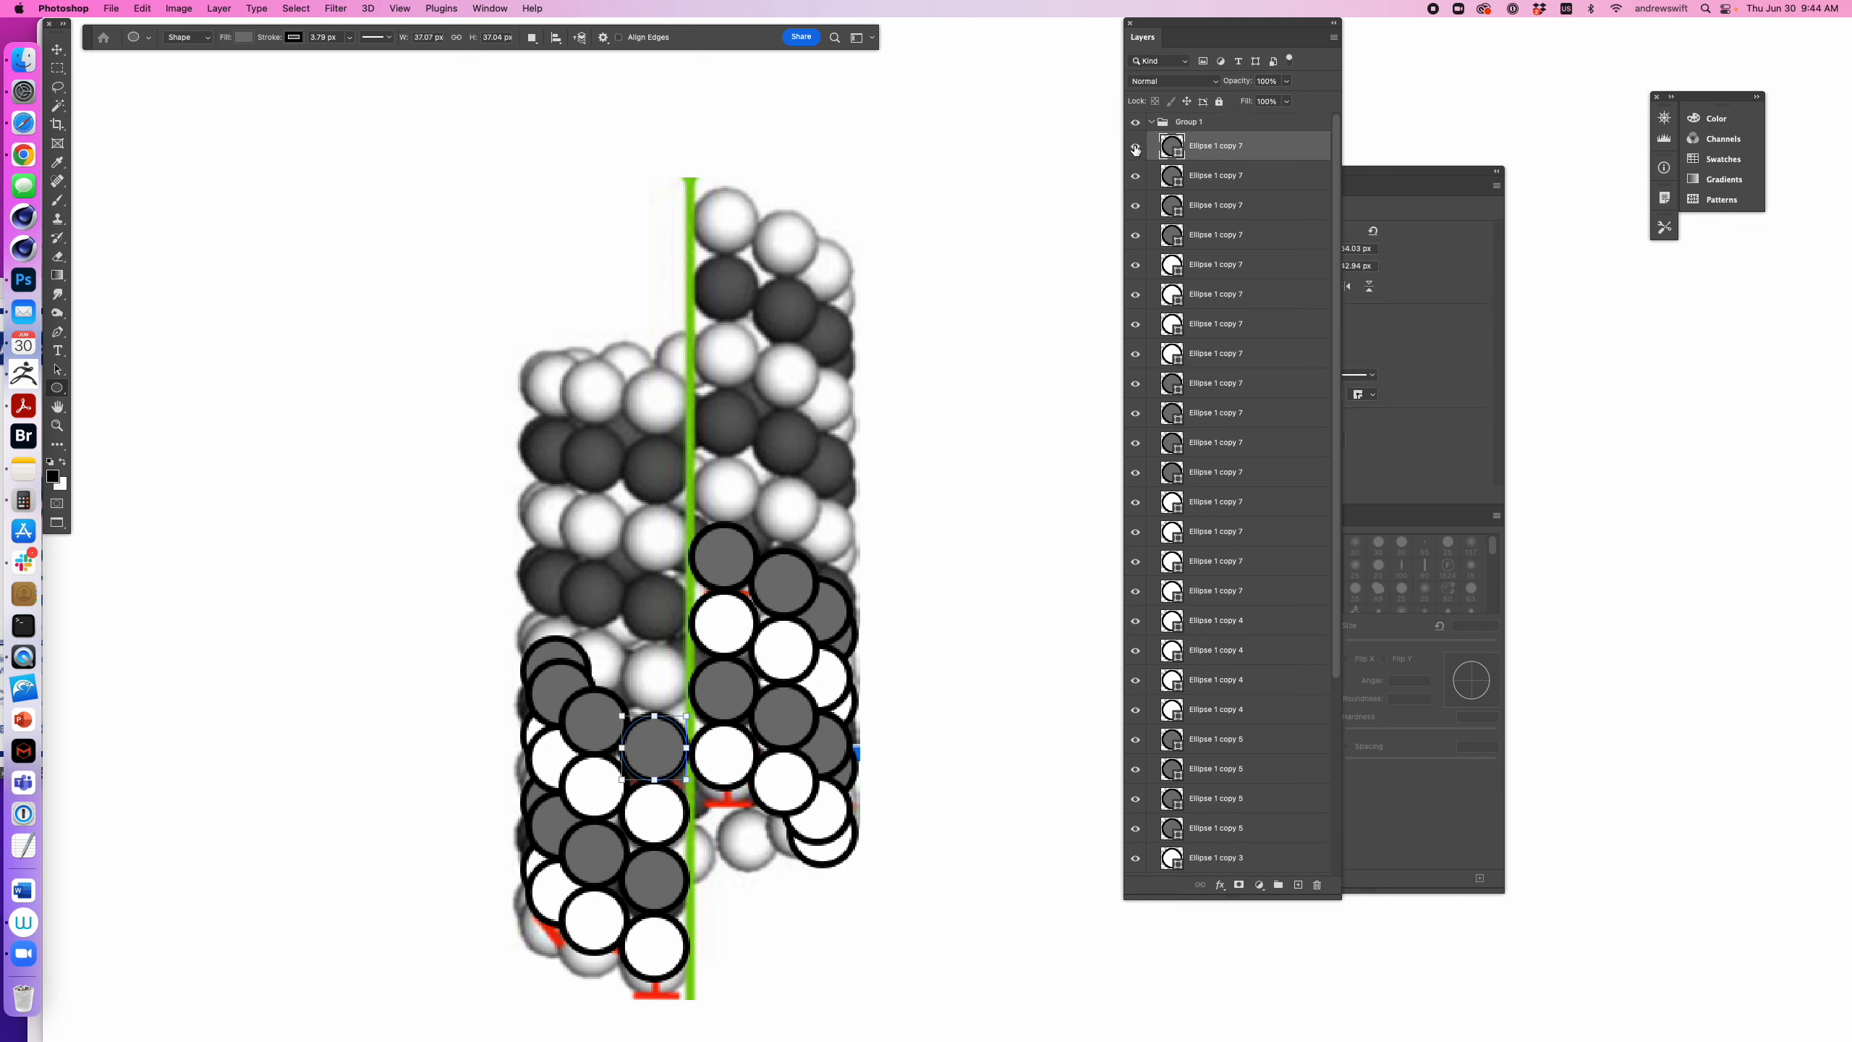
double_click(1260, 153)
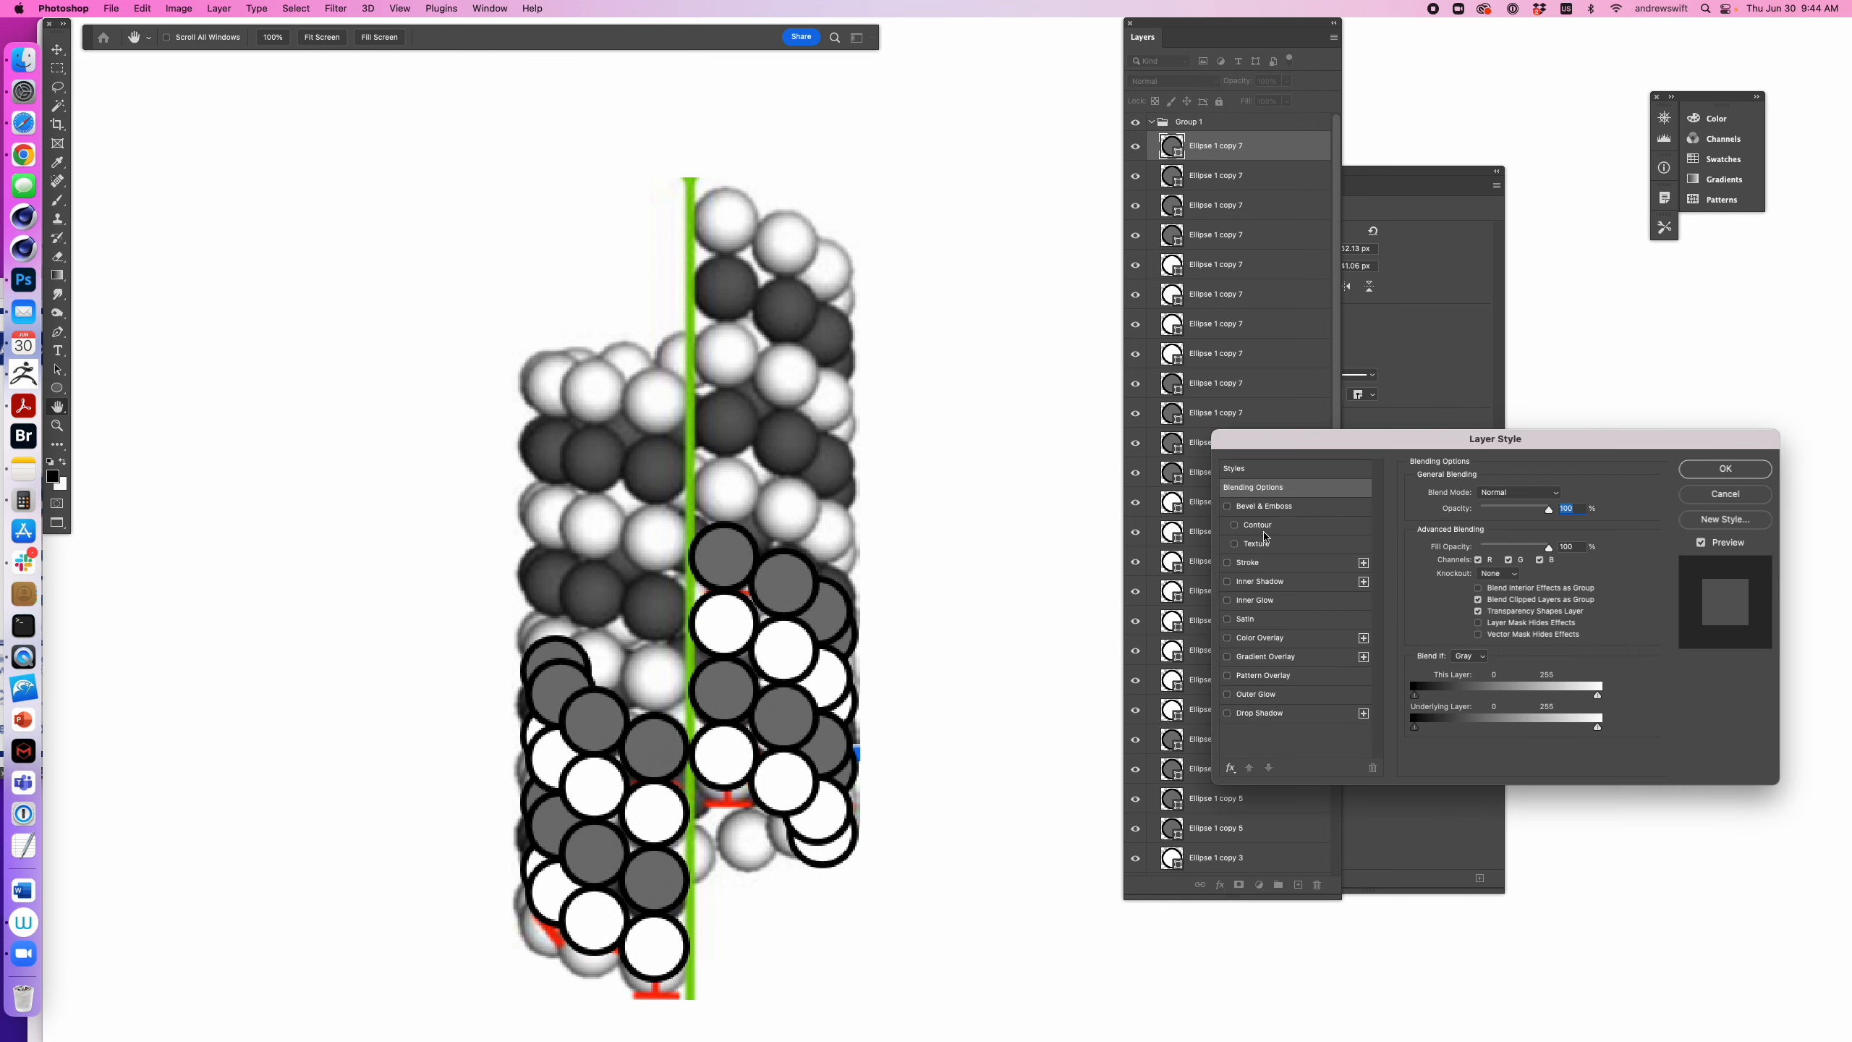
click(1264, 507)
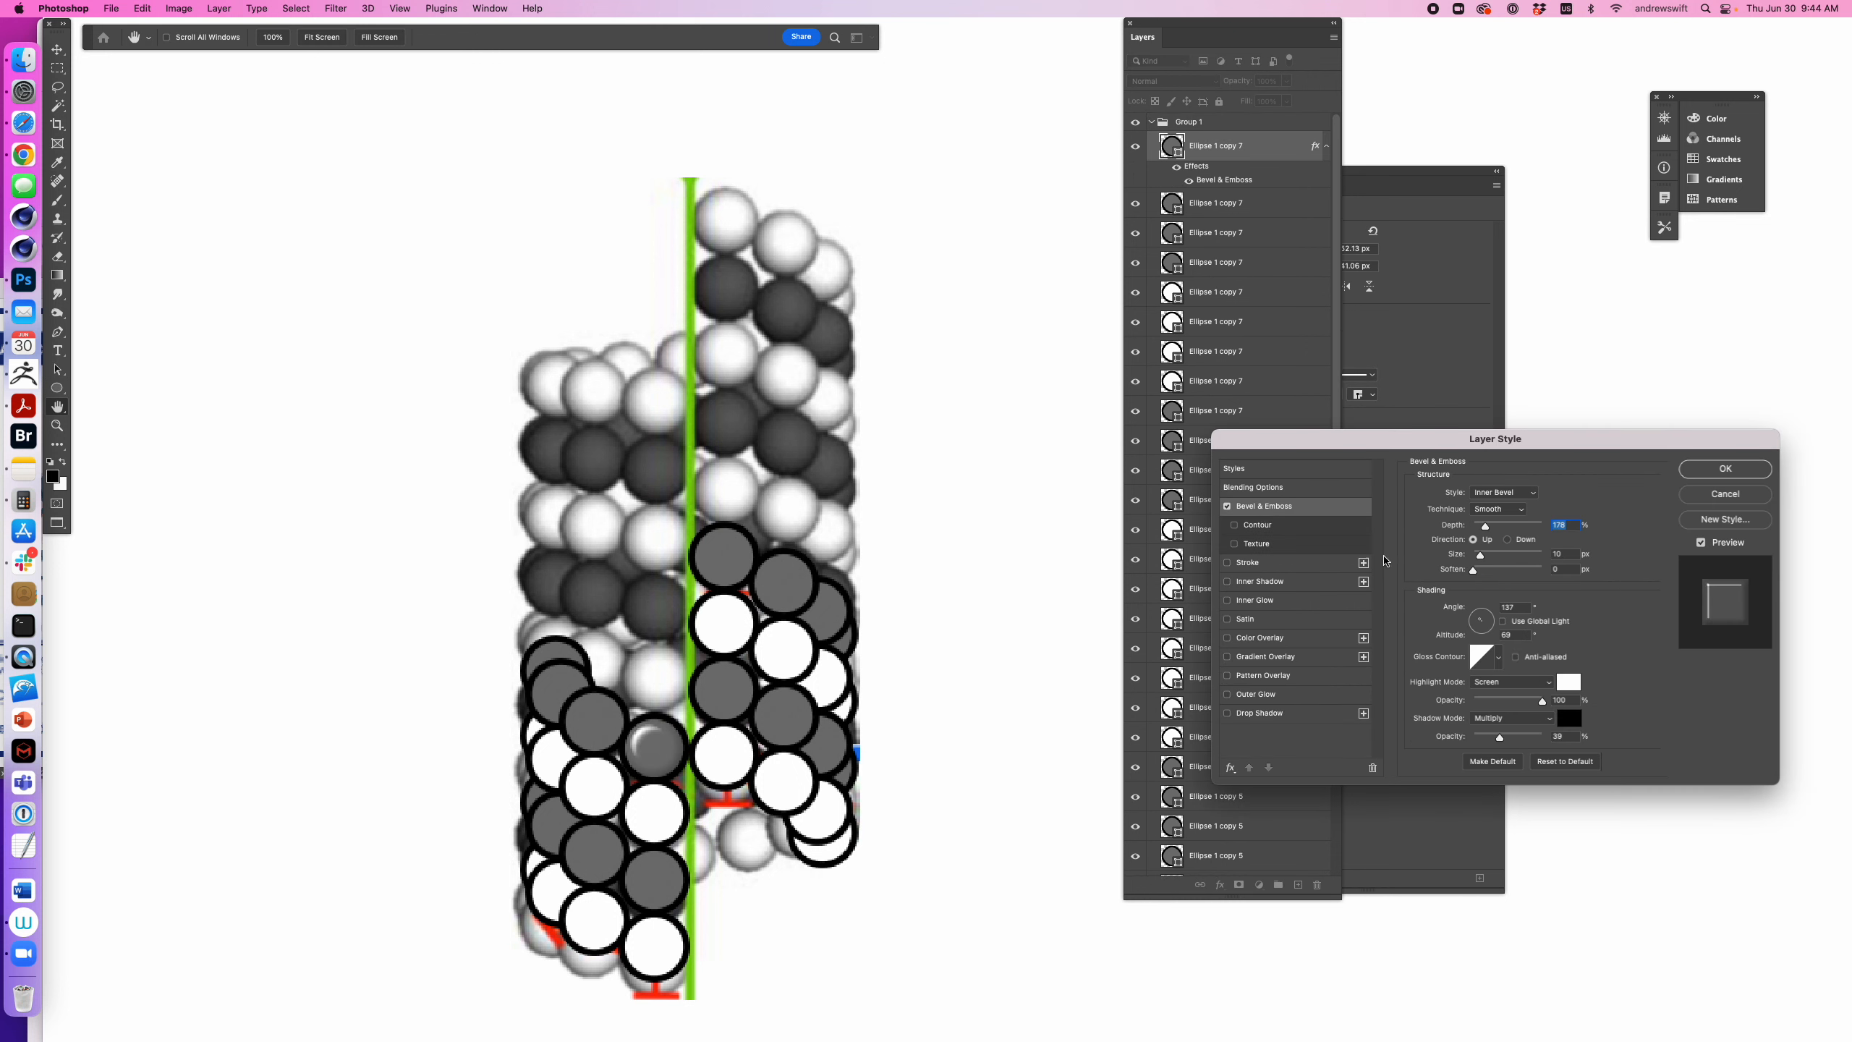
drag(1476, 556, 1486, 526)
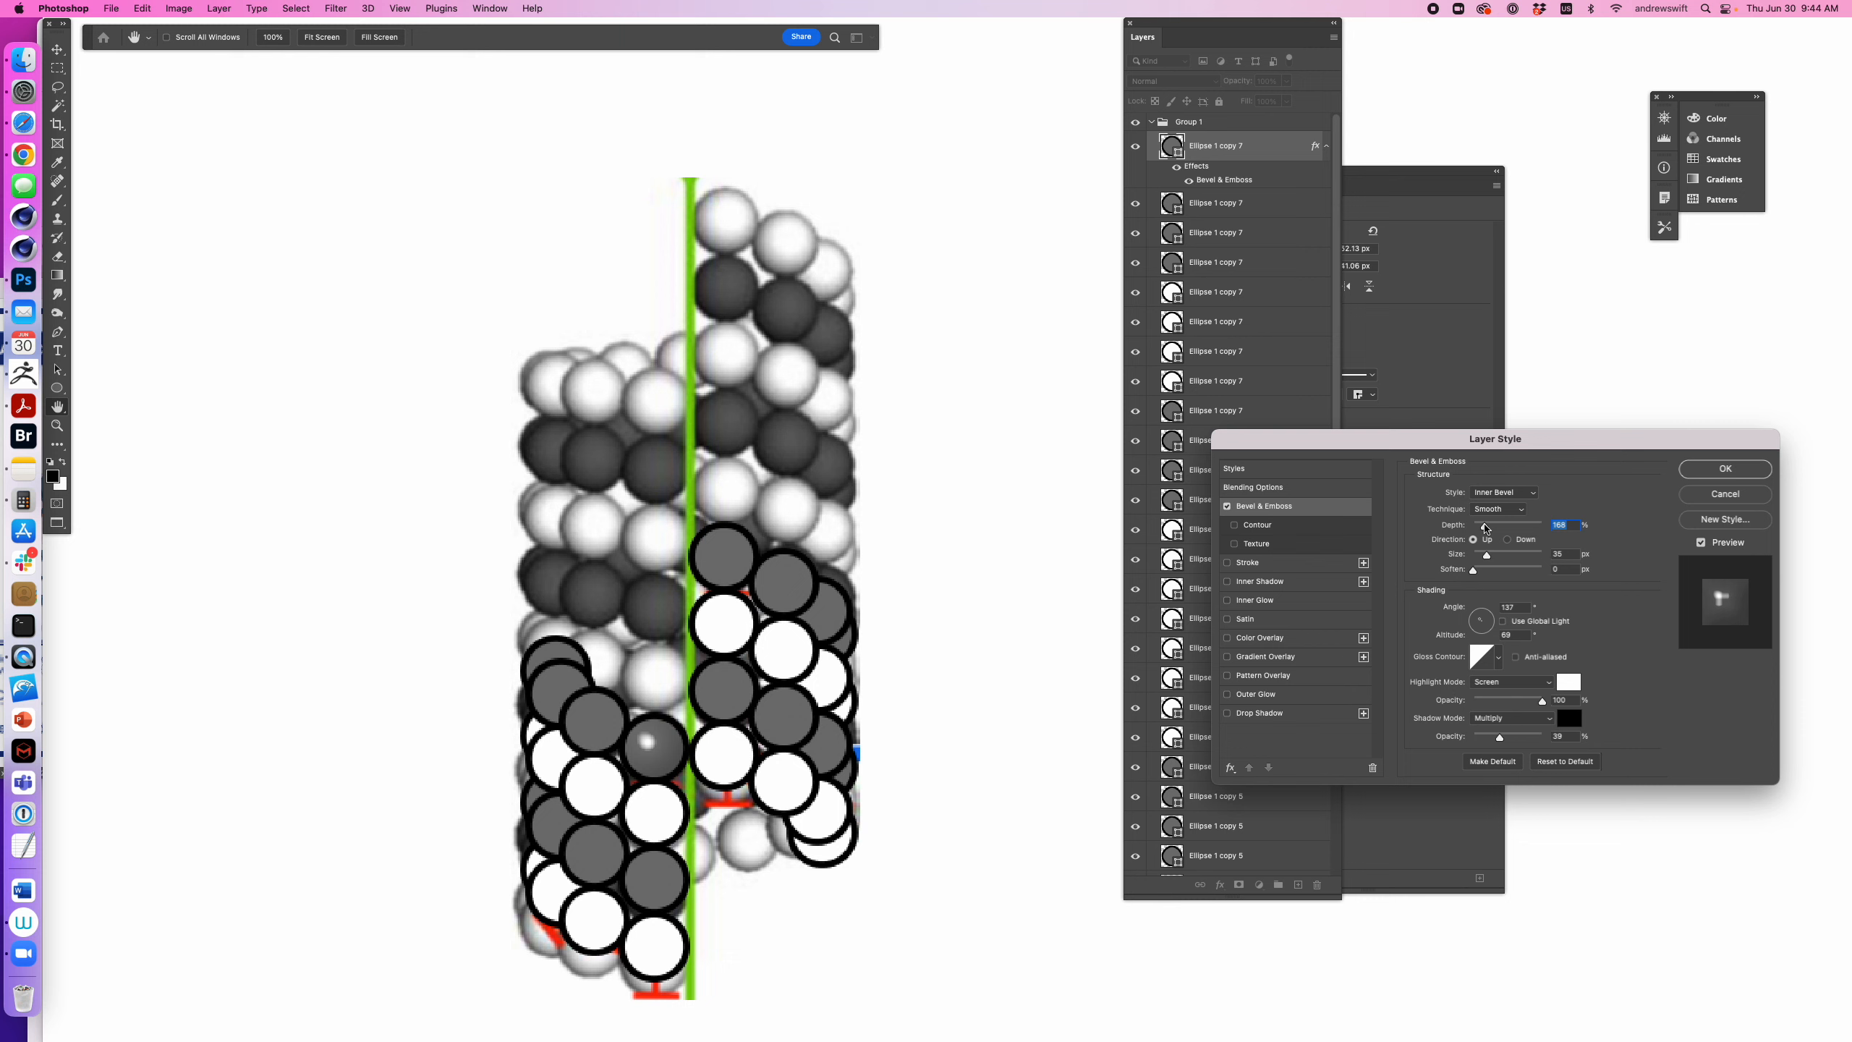
mouse_move(1531, 699)
mouse_down()
mouse_move(1511, 701)
mouse_move(1529, 741)
mouse_up()
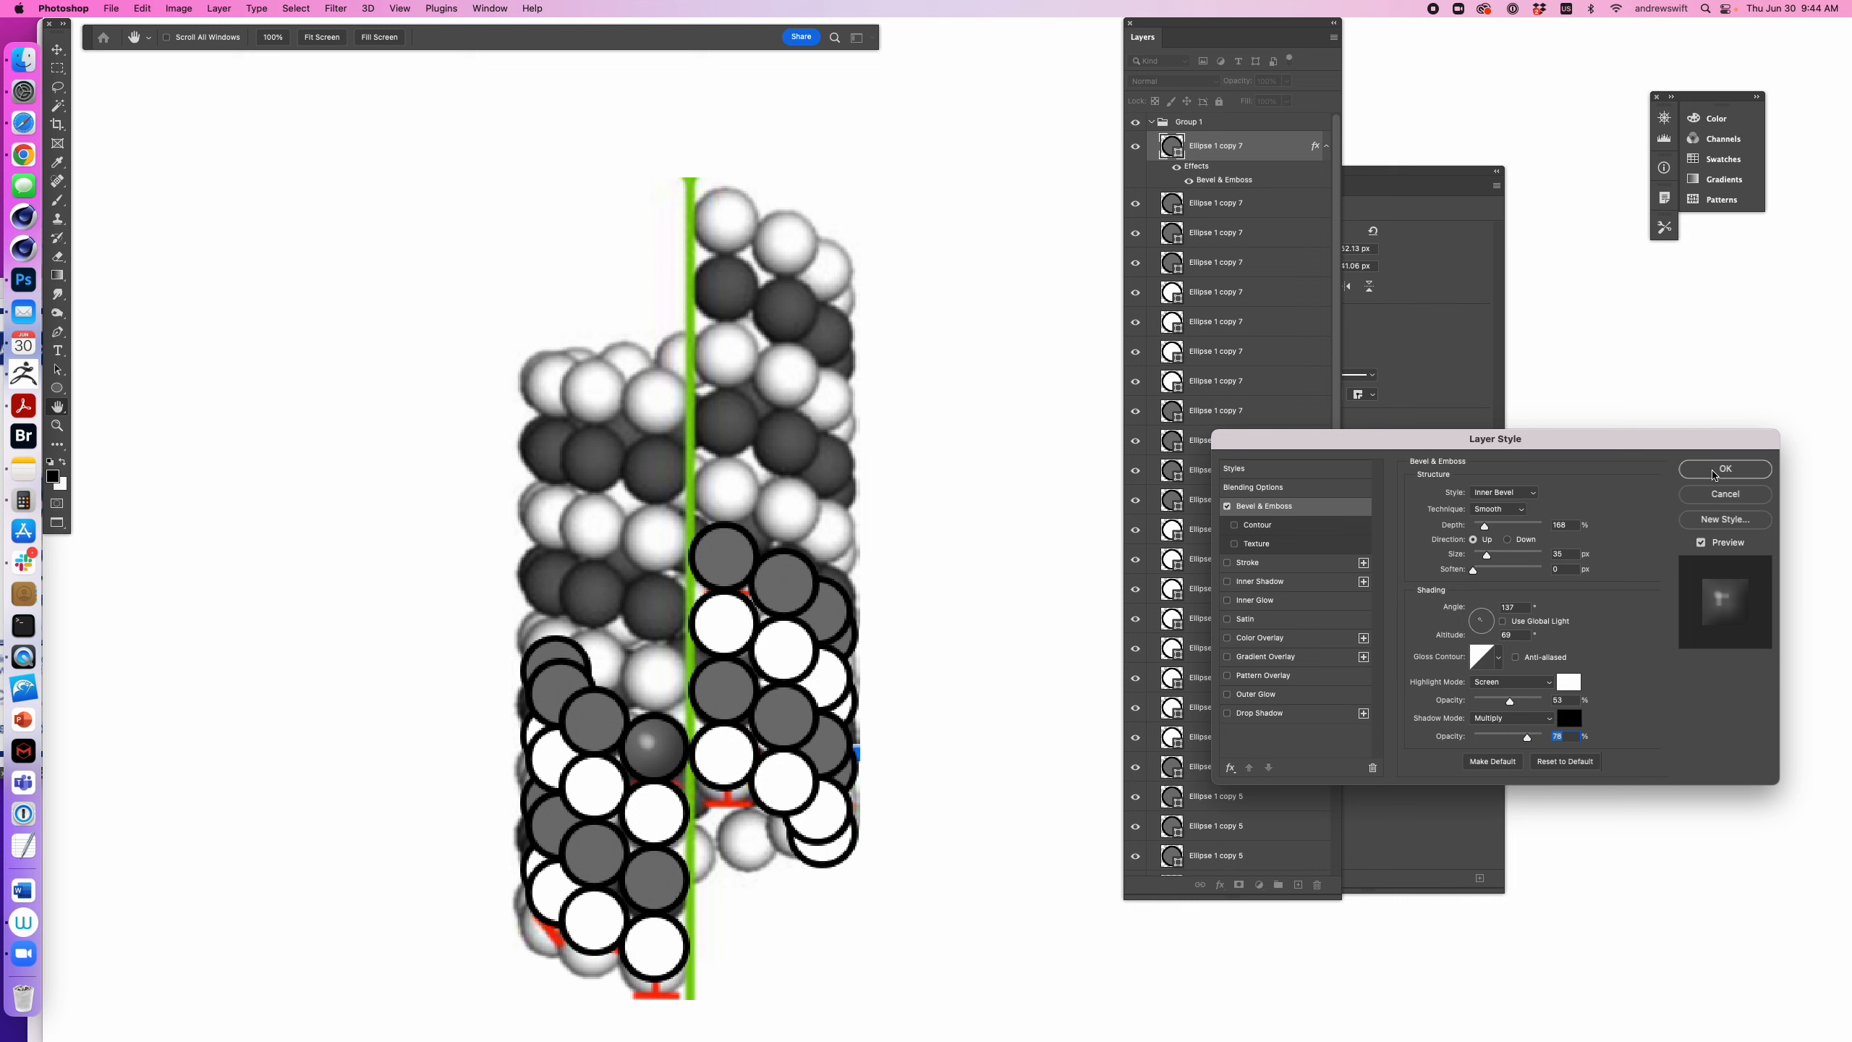
click(1712, 471)
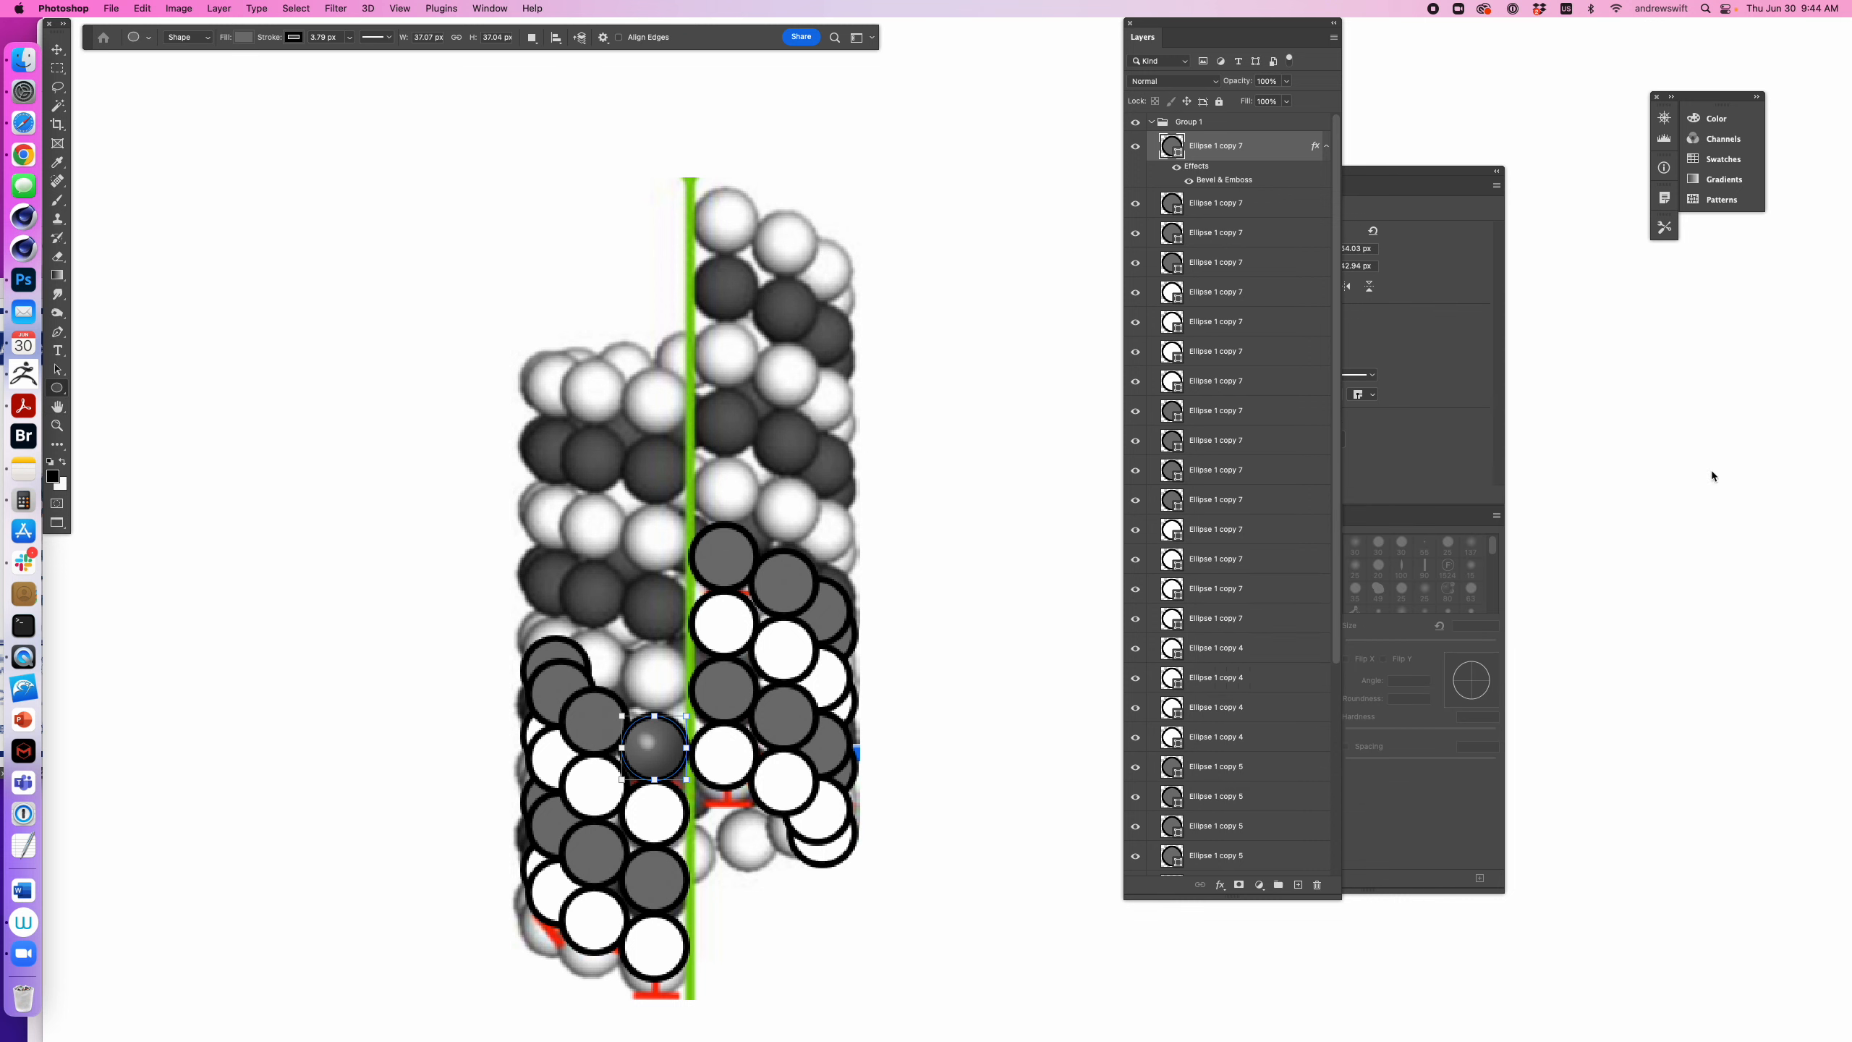
- Copy the beveled ellipse's layer style and paste it onto all the other ellipse layers in the group
right_click(1317, 149)
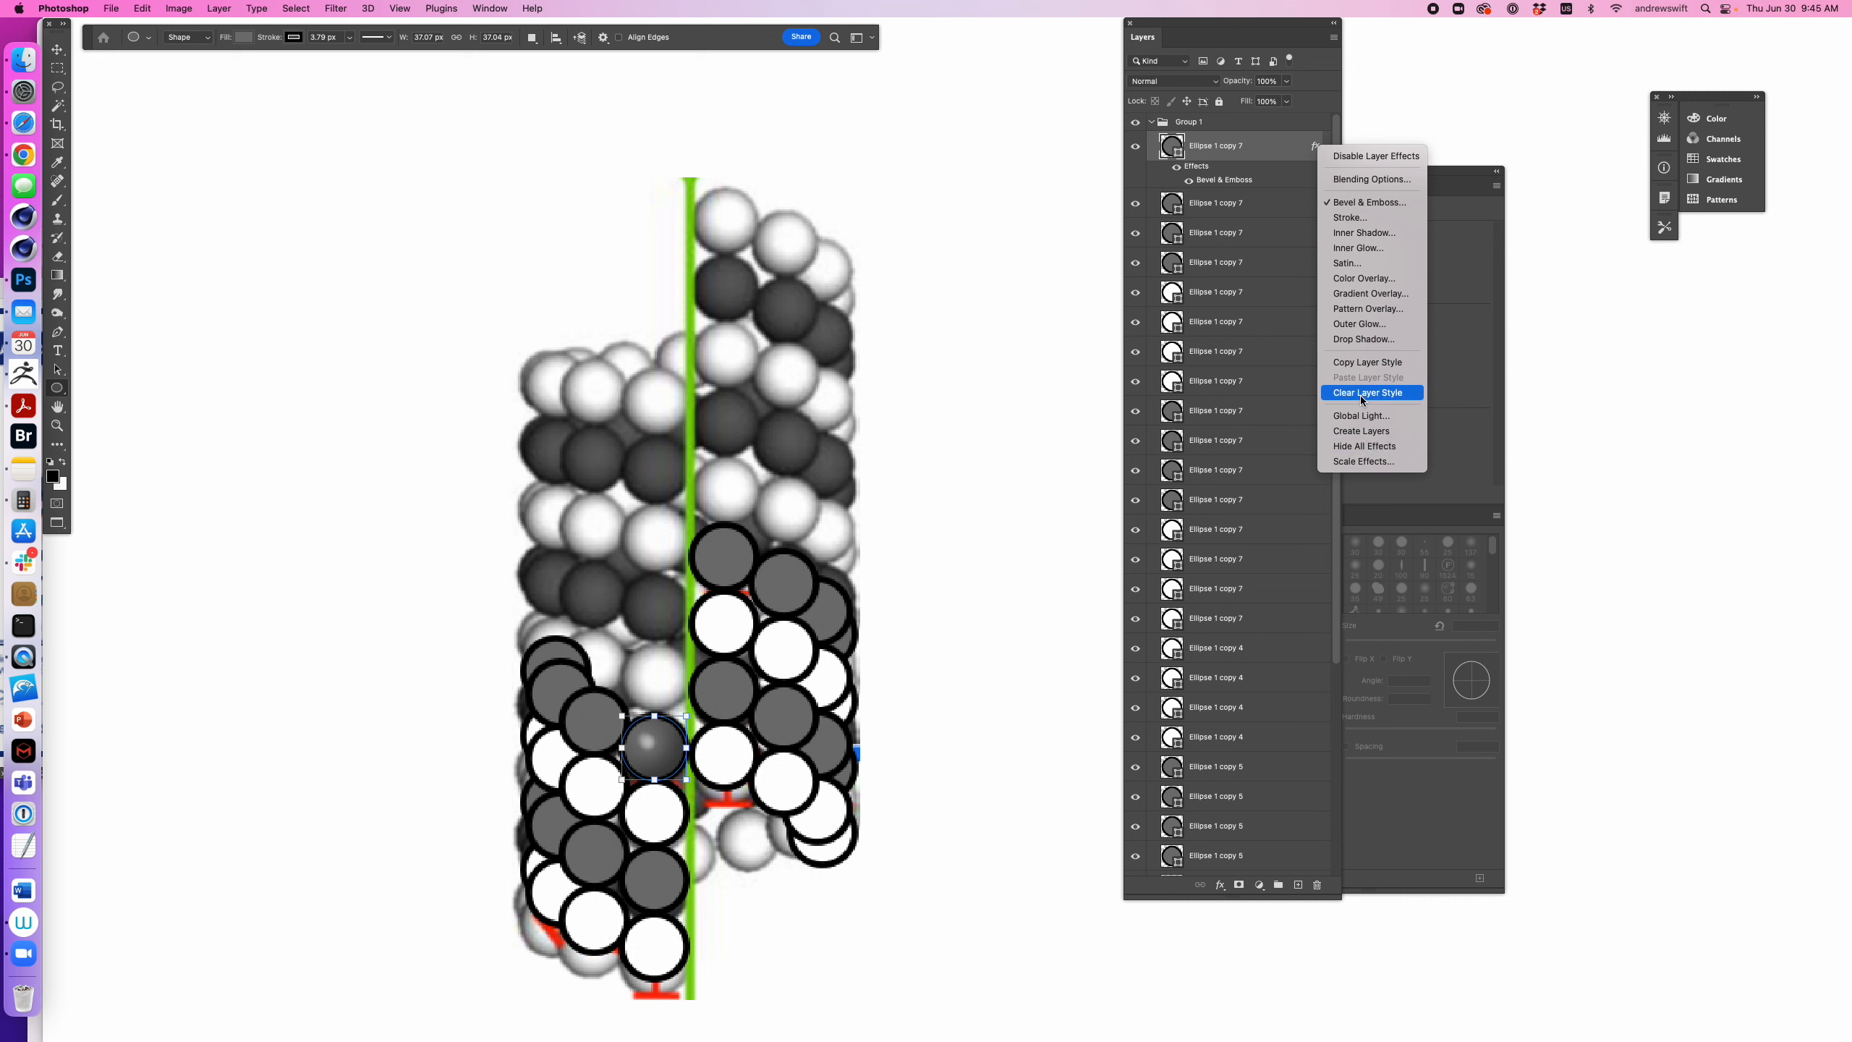
click(1366, 362)
click(1272, 207)
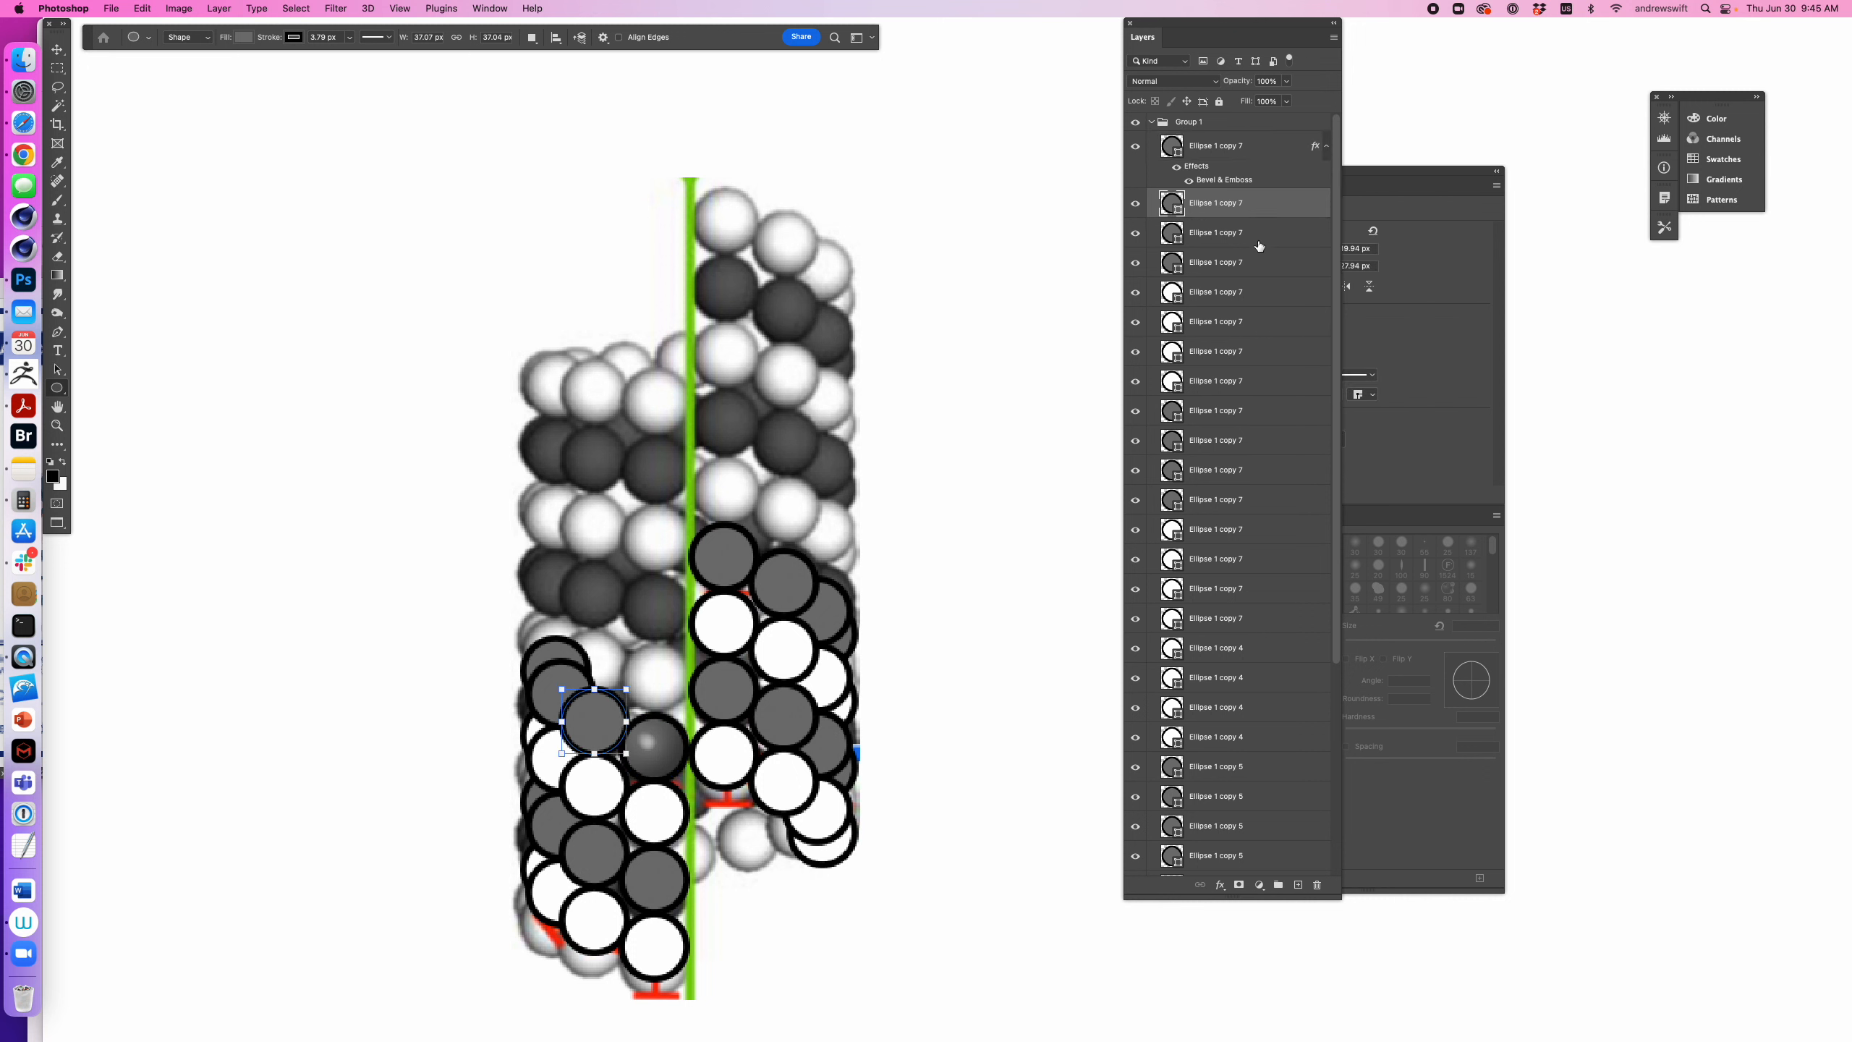
scroll(1265, 329, down, 5)
shift+click(1278, 852)
scroll(1276, 824, down, 1)
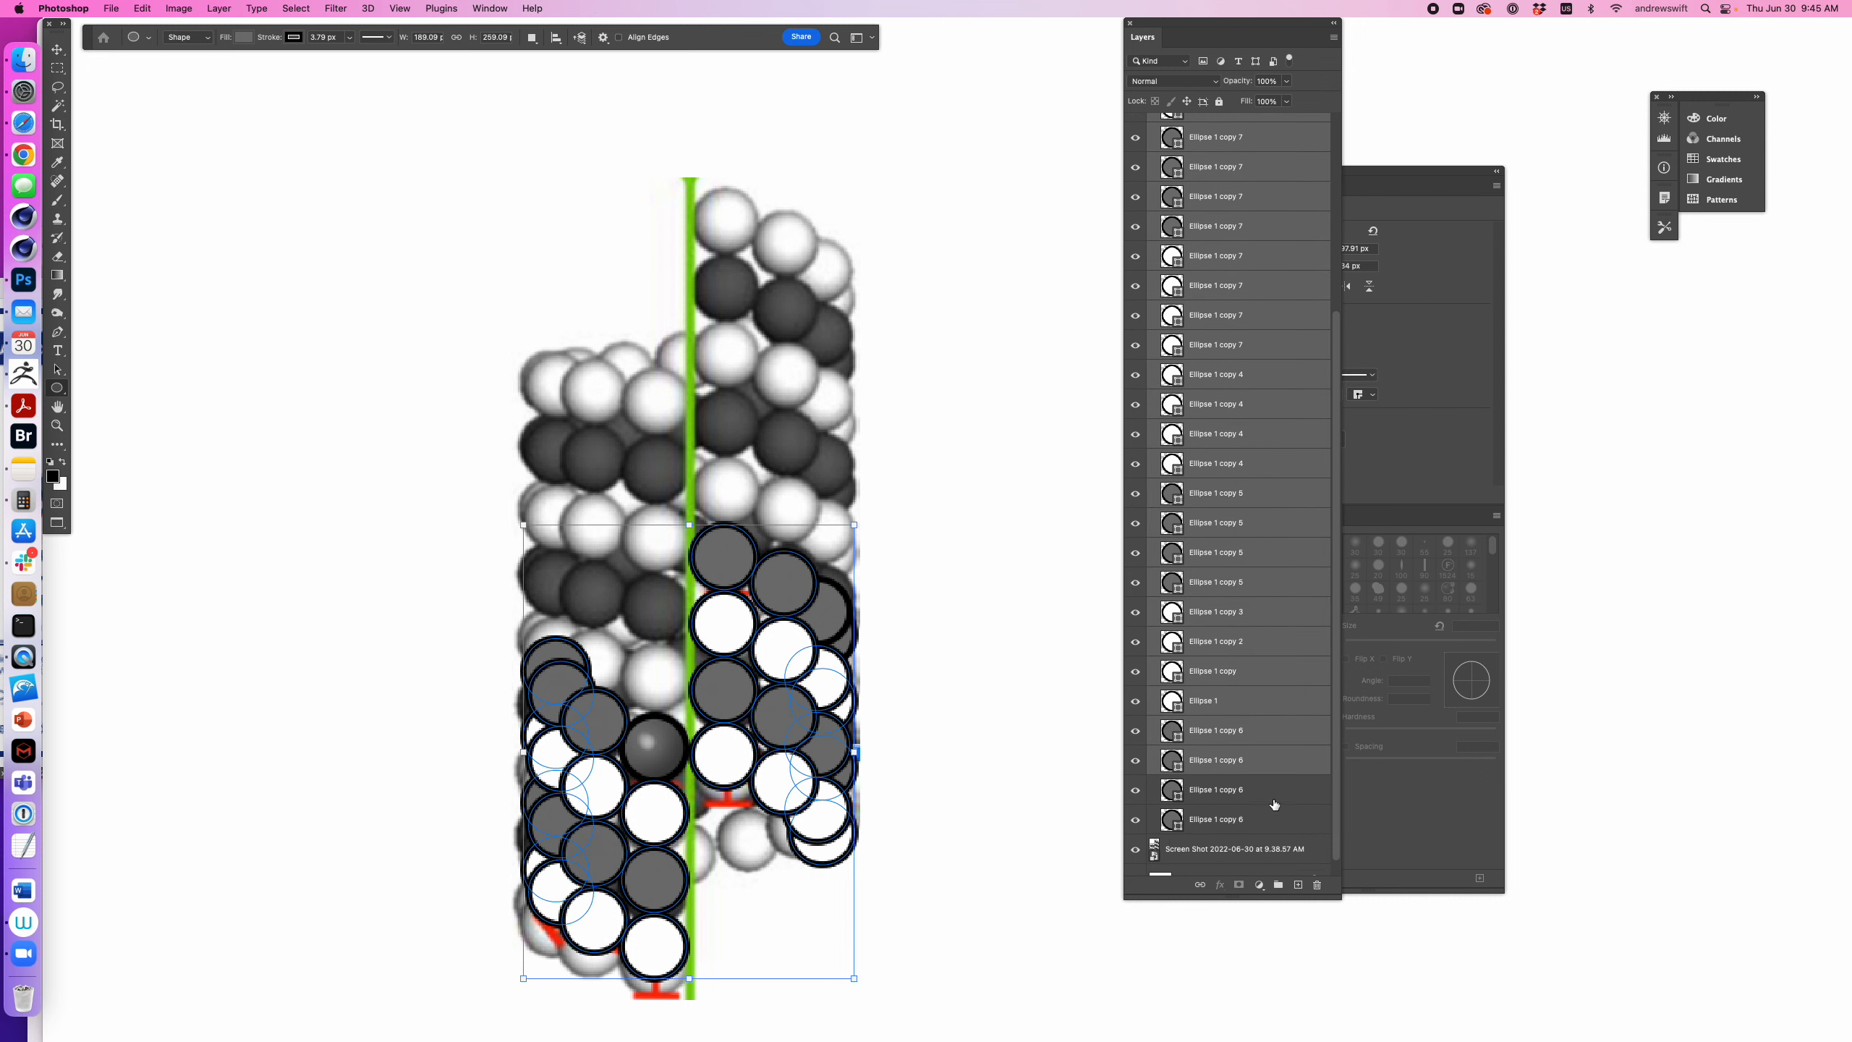
shift+click(1258, 800)
shift+click(1273, 828)
right_click(1277, 790)
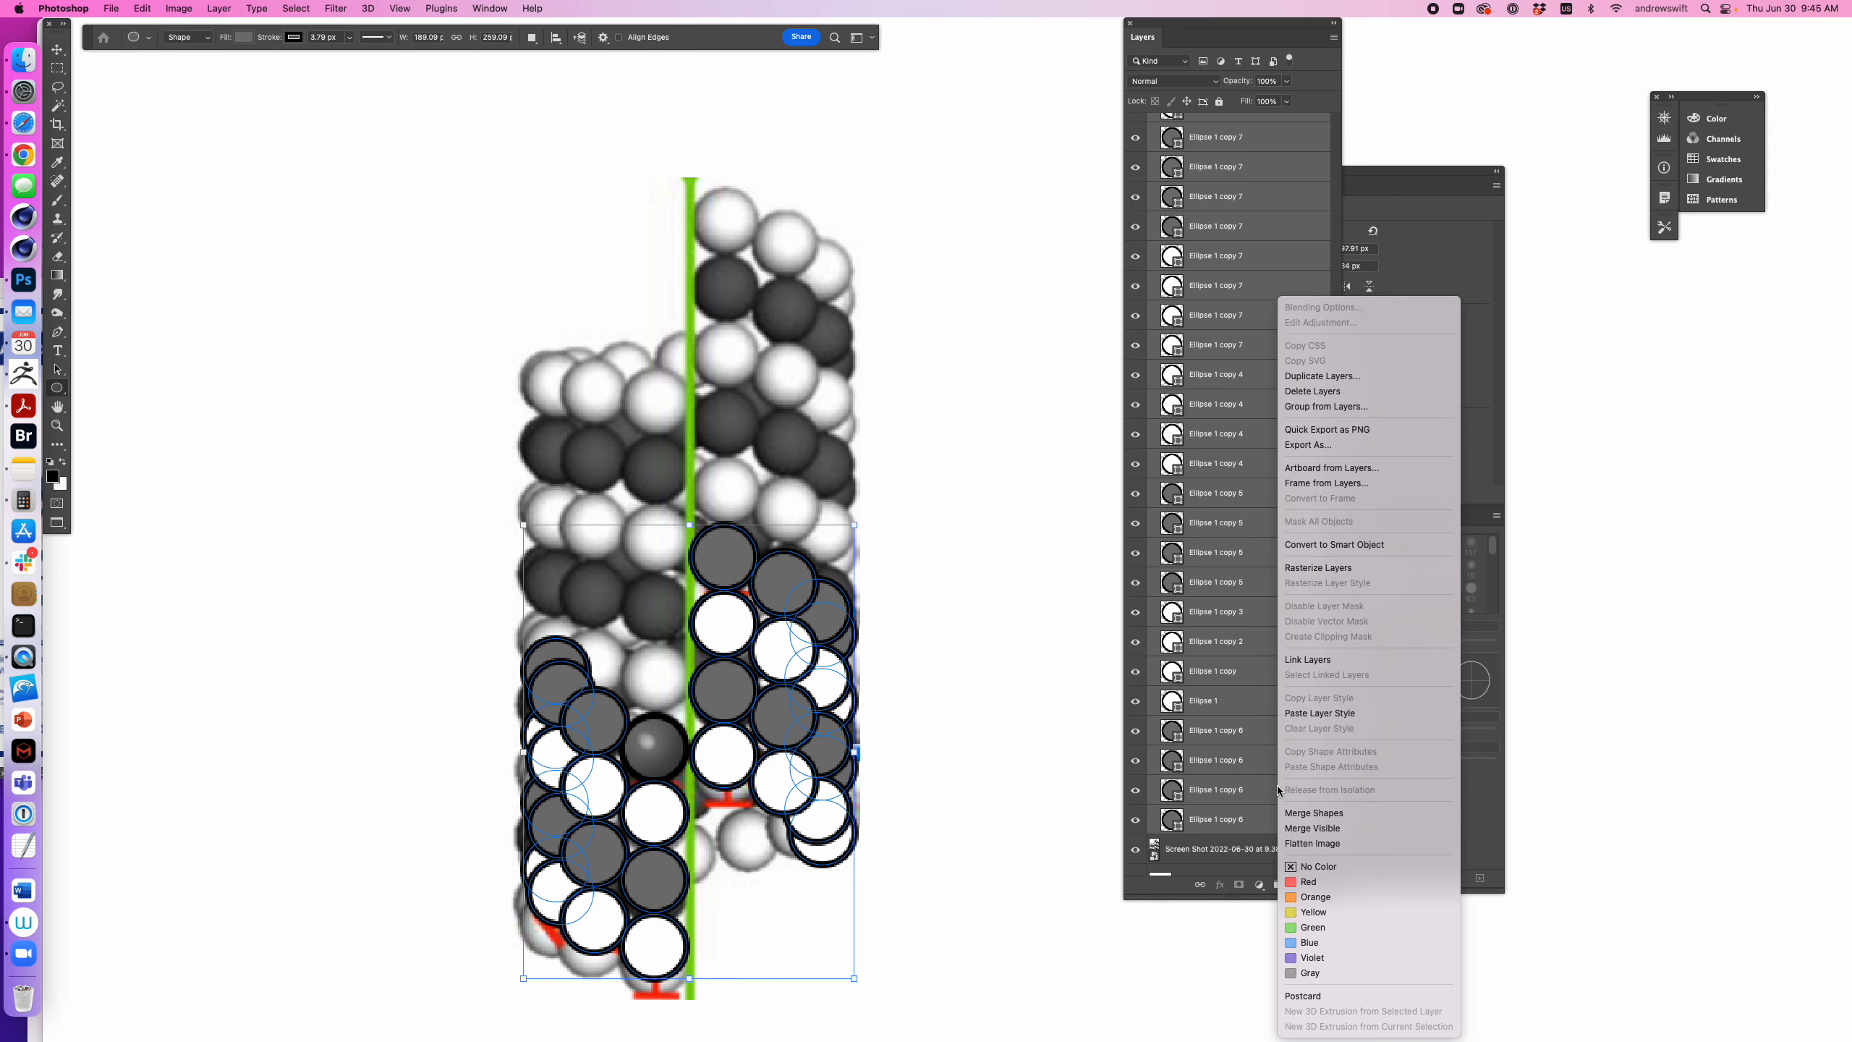
click(1305, 713)
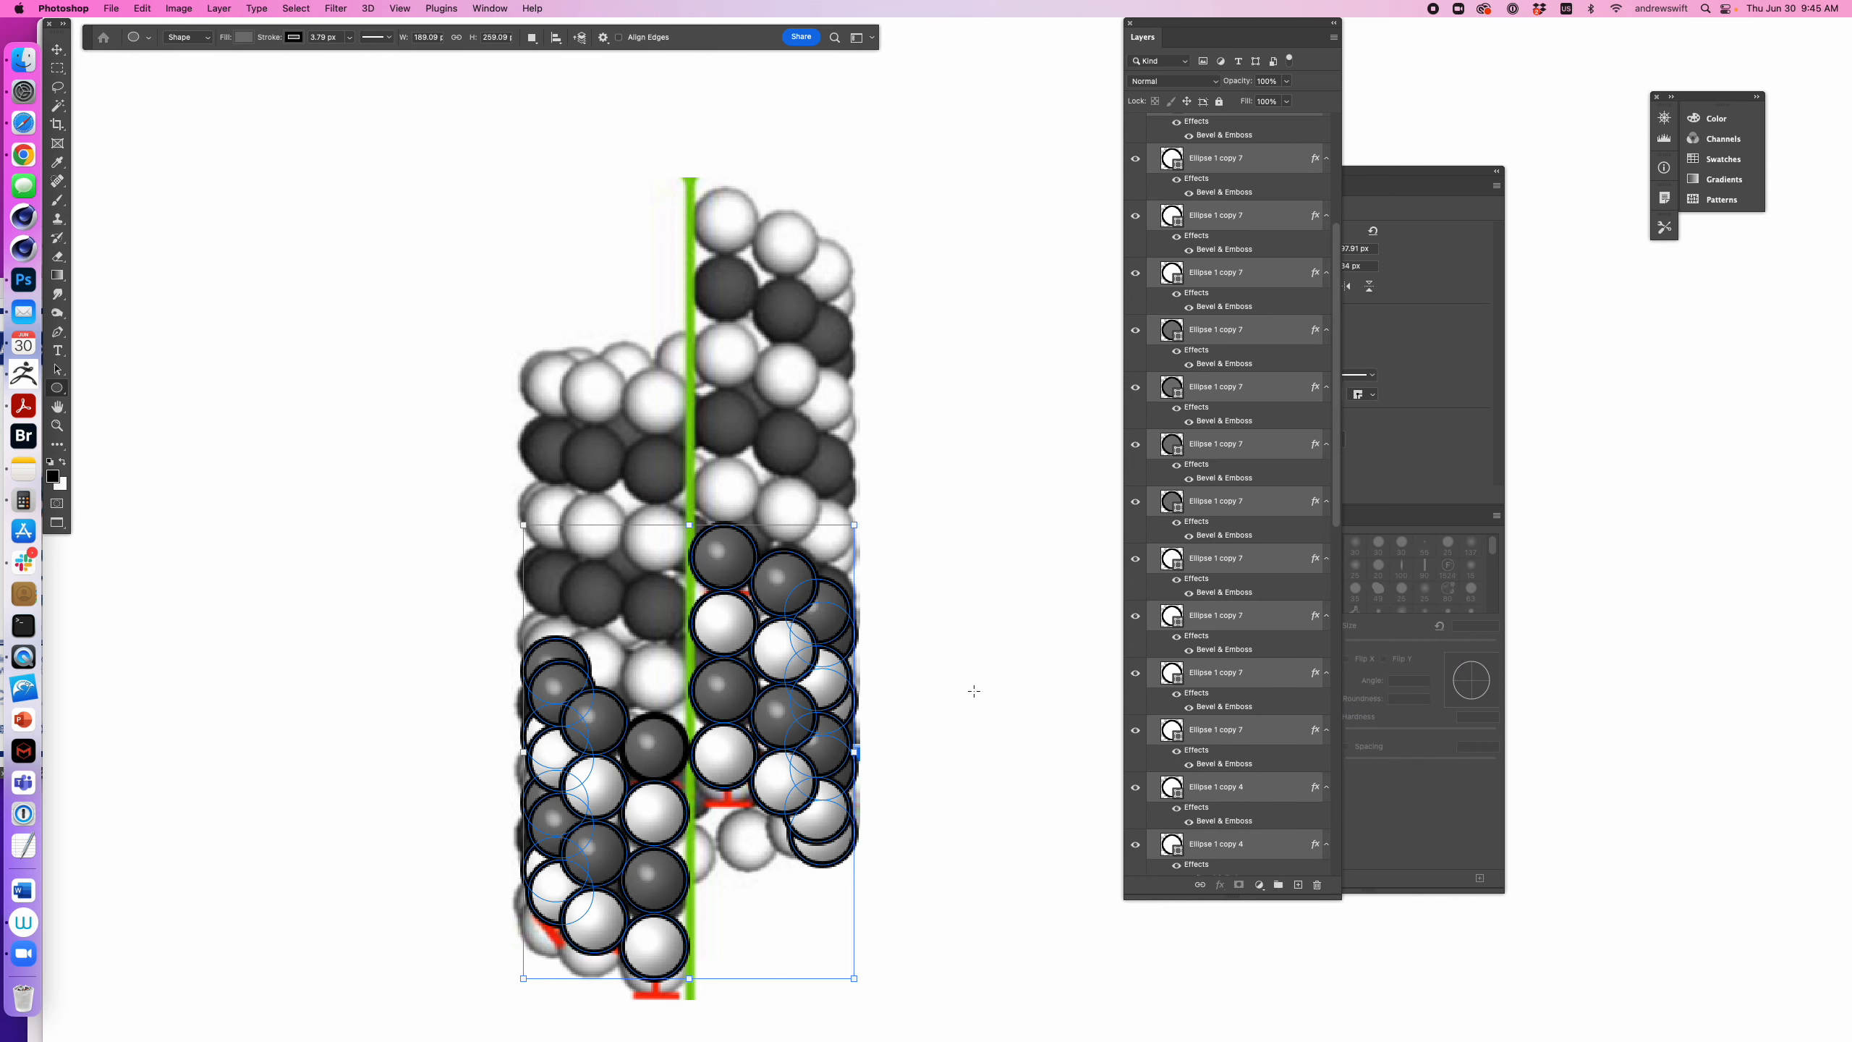
- Hide the screenshot layer beneath the group of ellipses
key(super+minus)
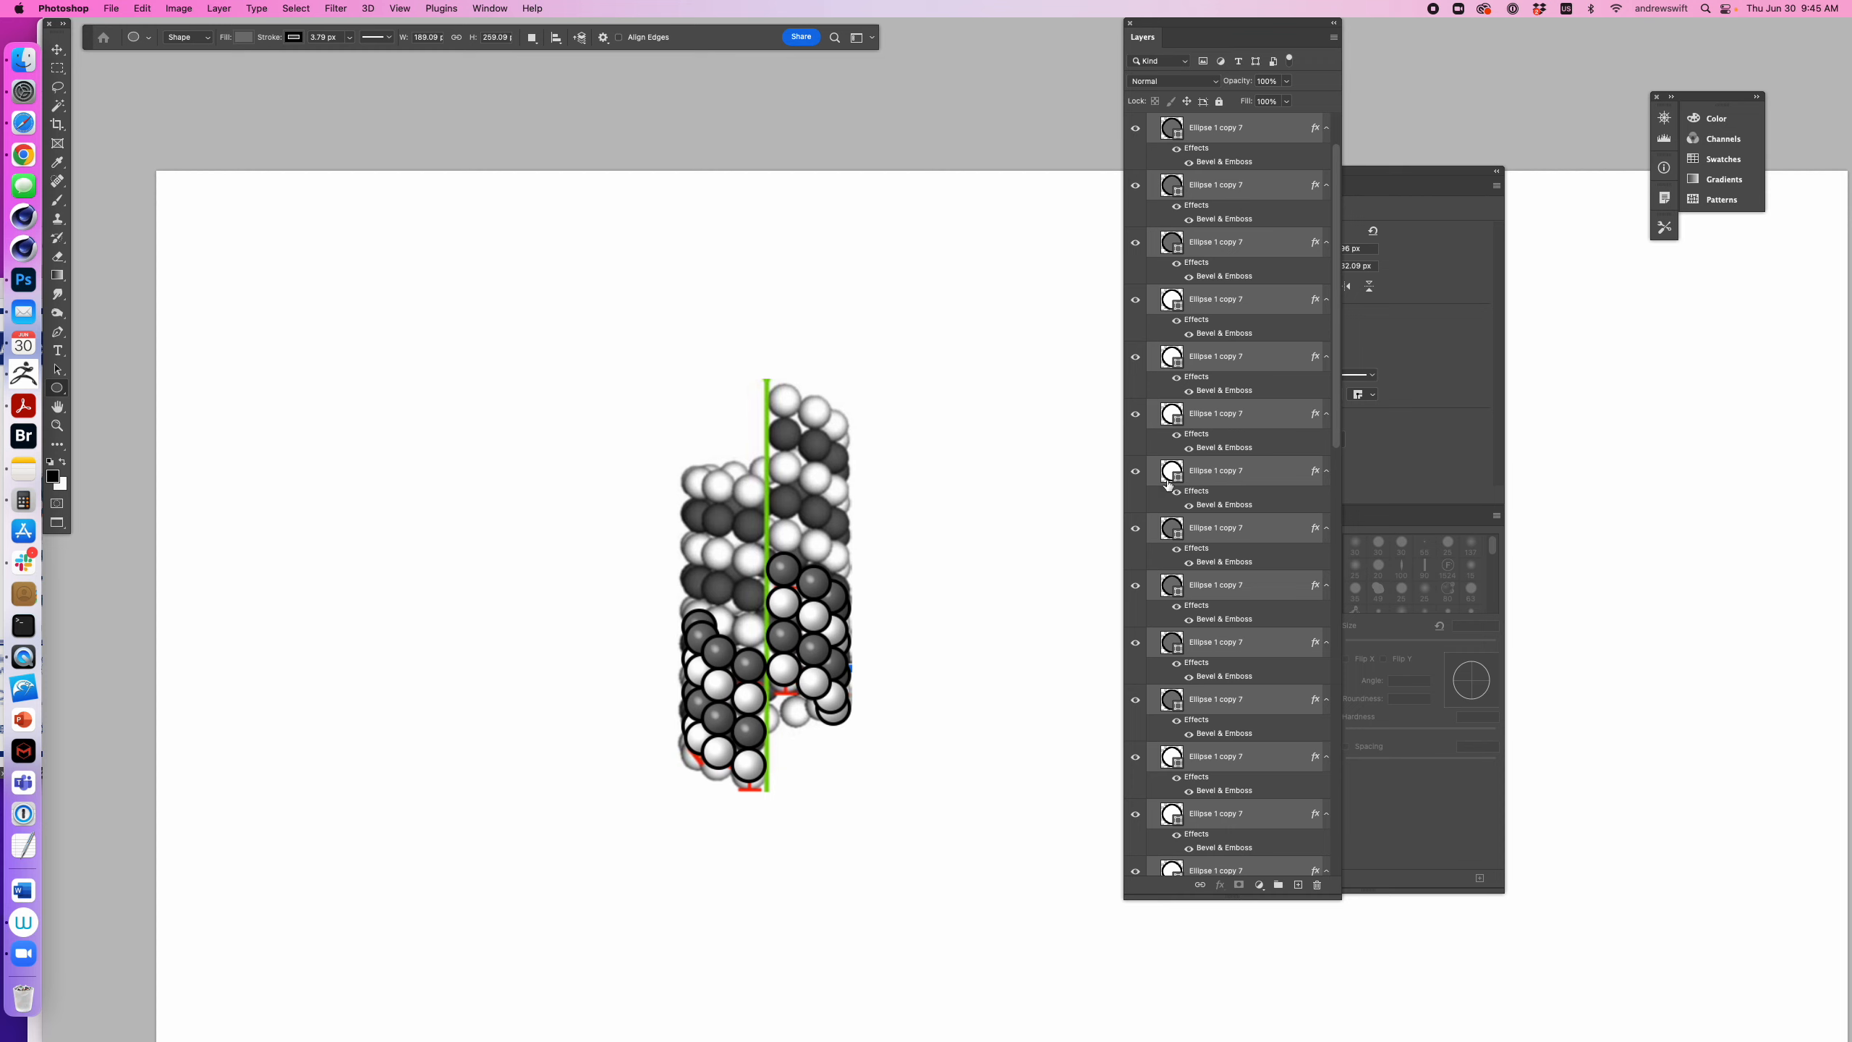
drag(1338, 182, 1352, 424)
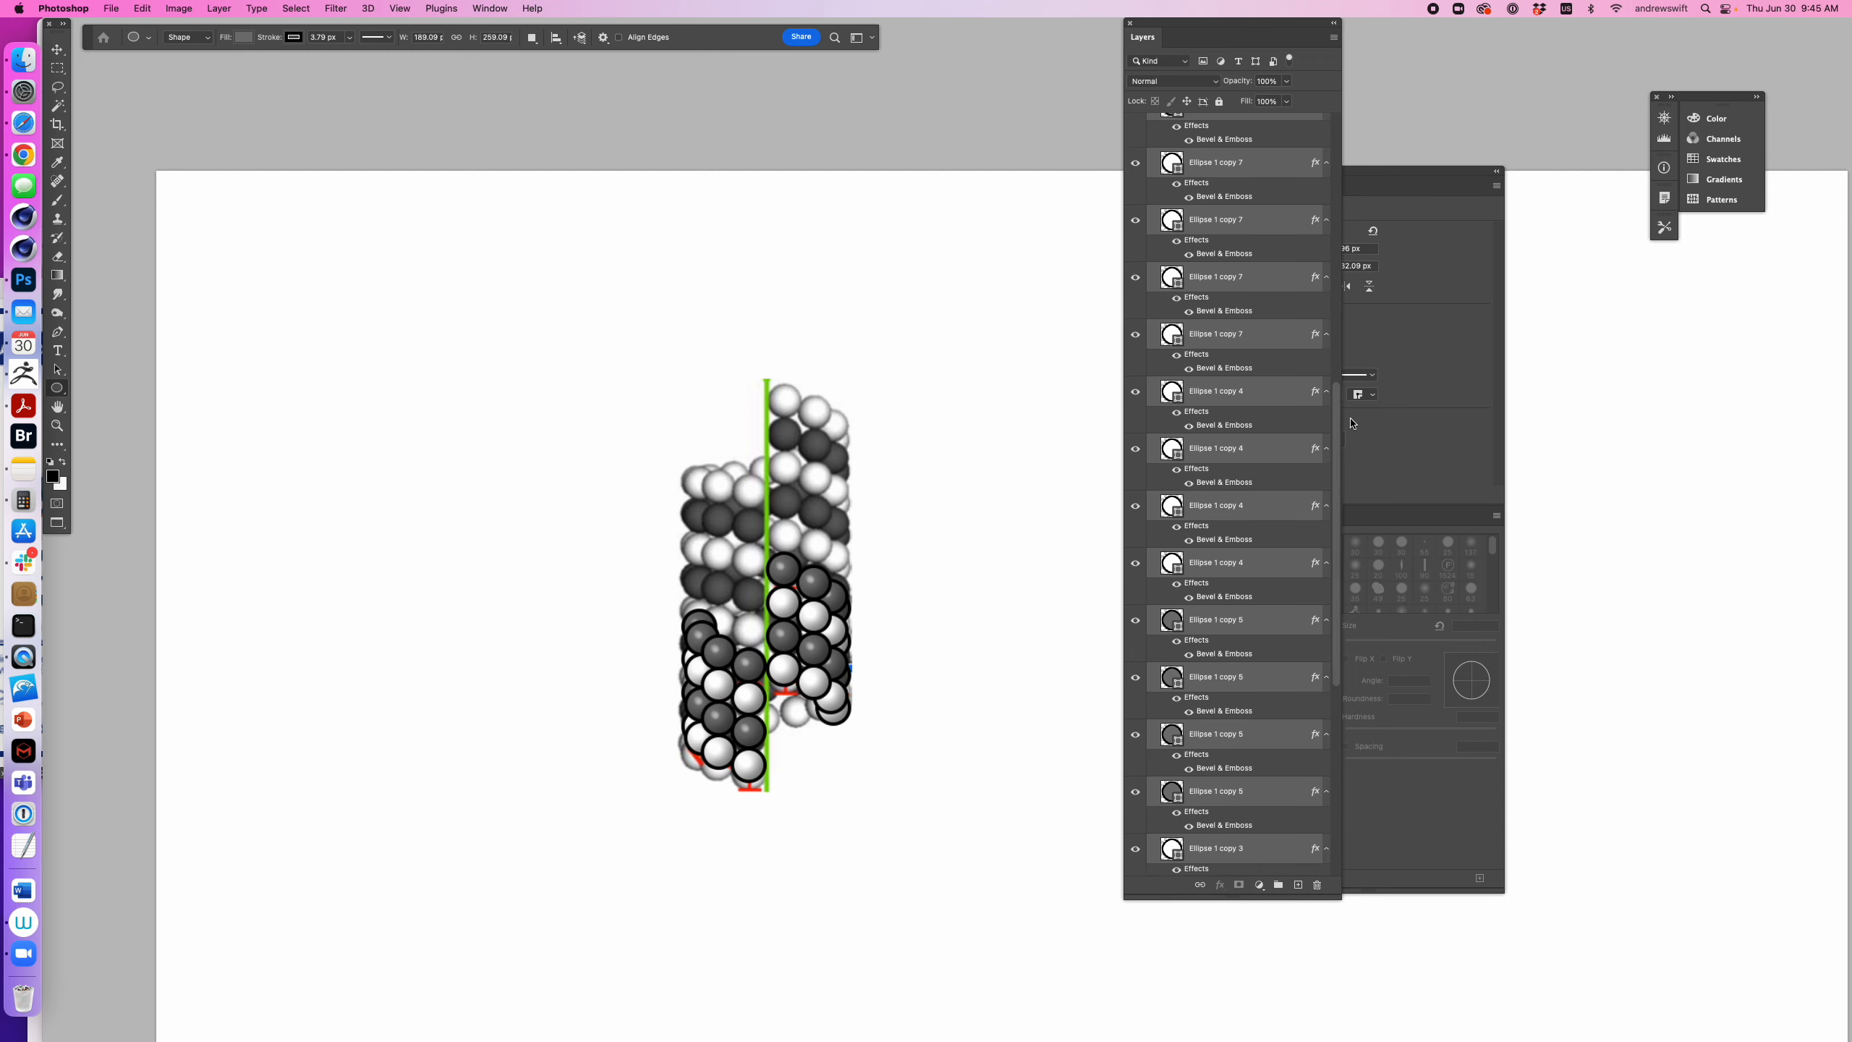
scroll(1270, 647, down, 3)
scroll(1270, 647, down, 3)
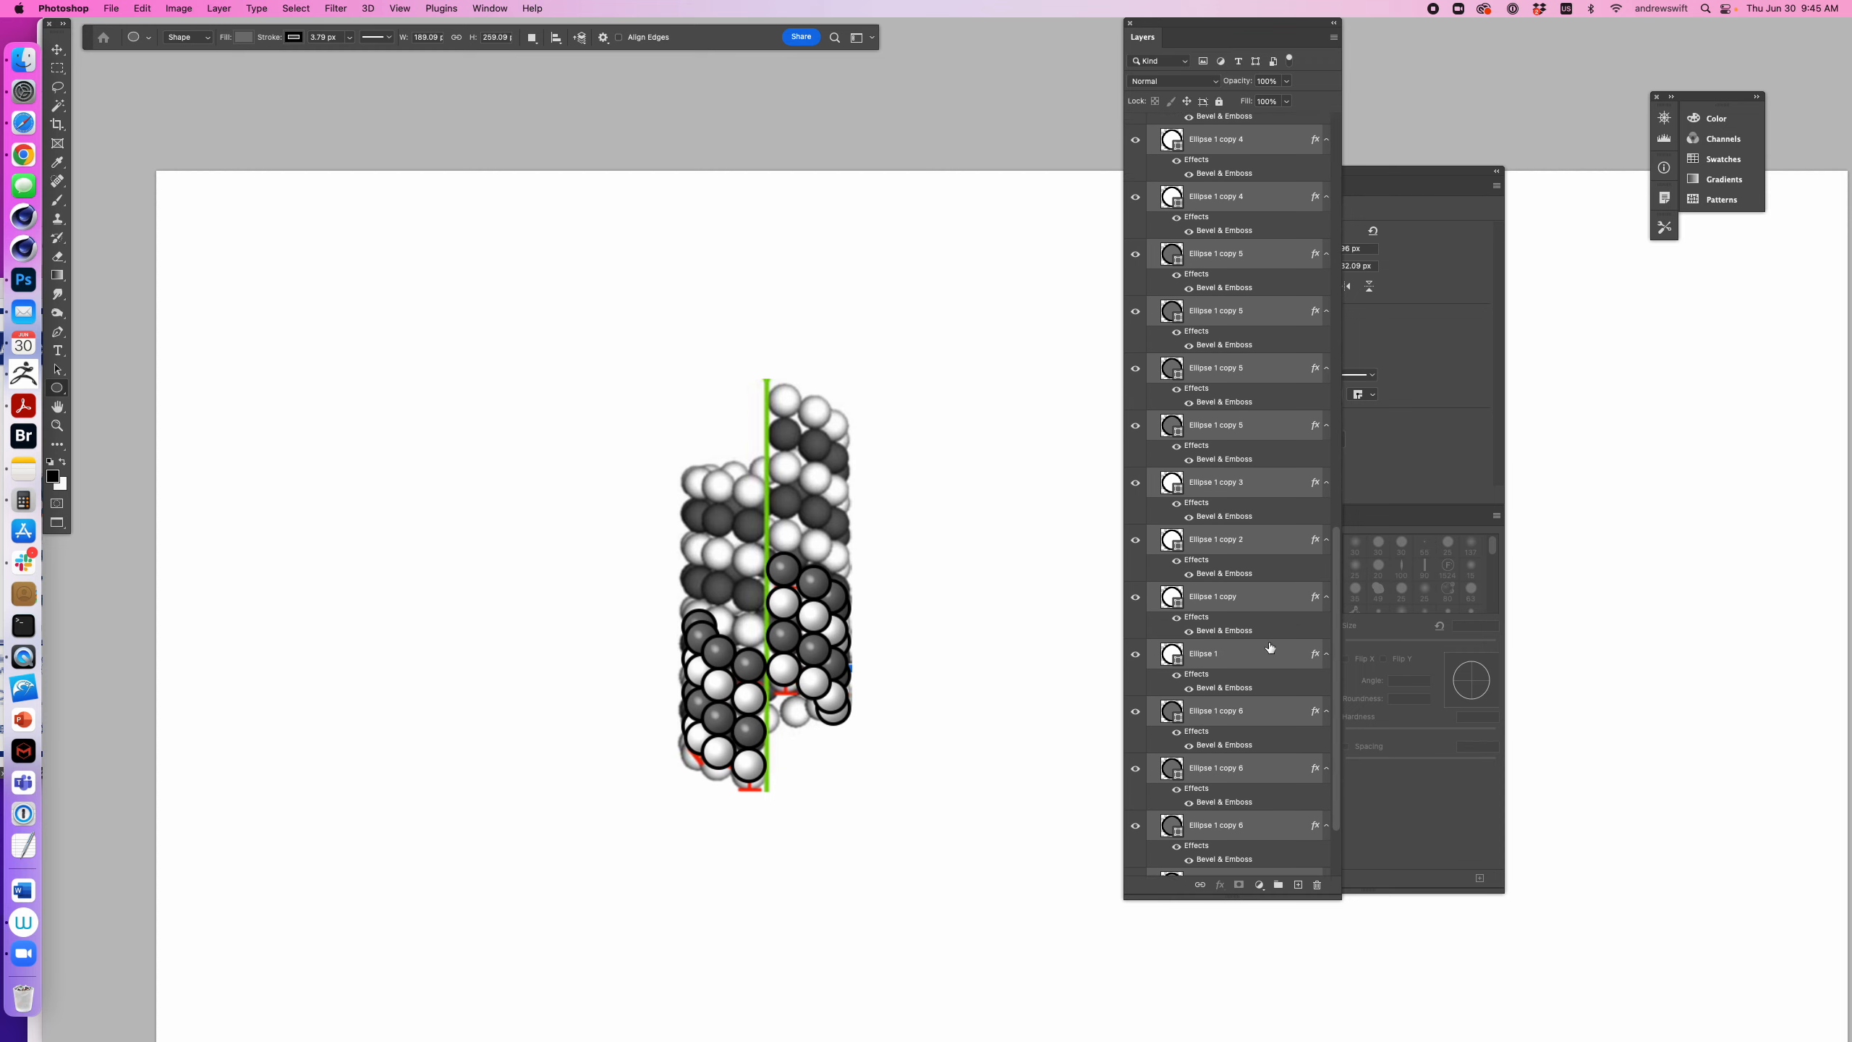
scroll(1195, 778, down, 2)
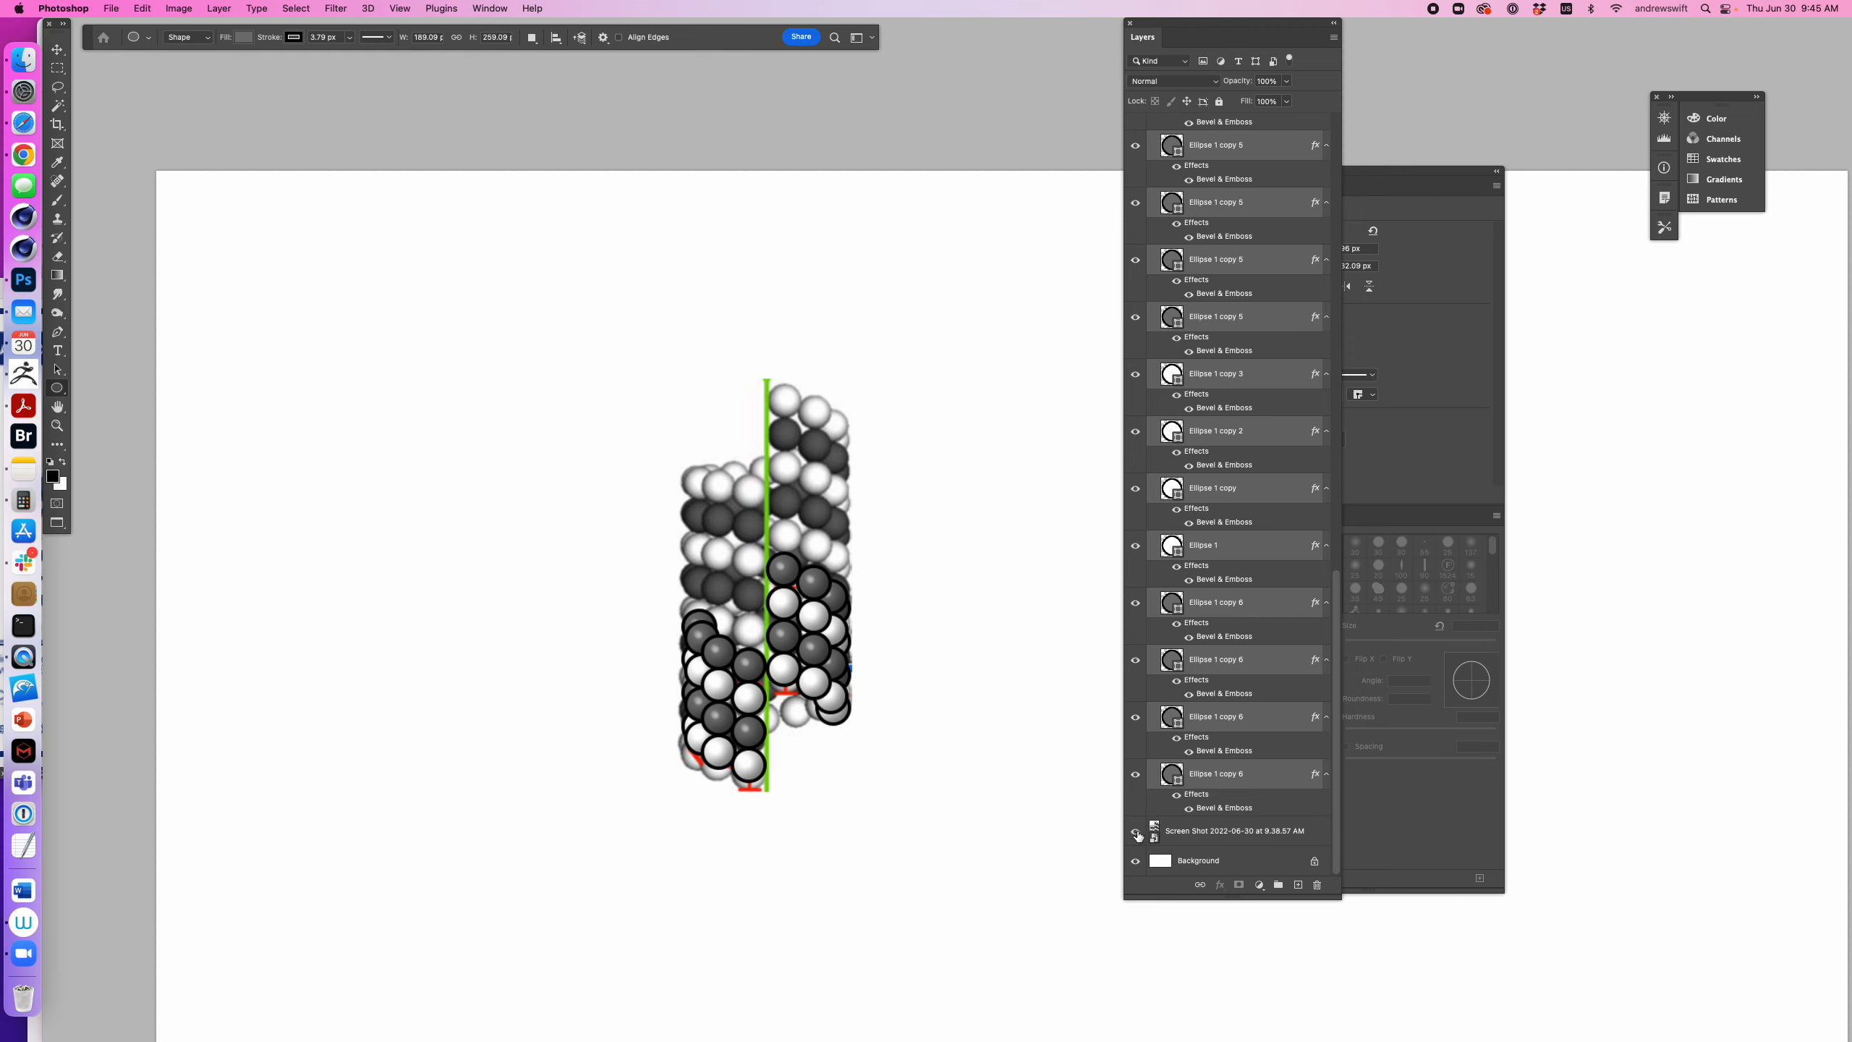
click(1136, 833)
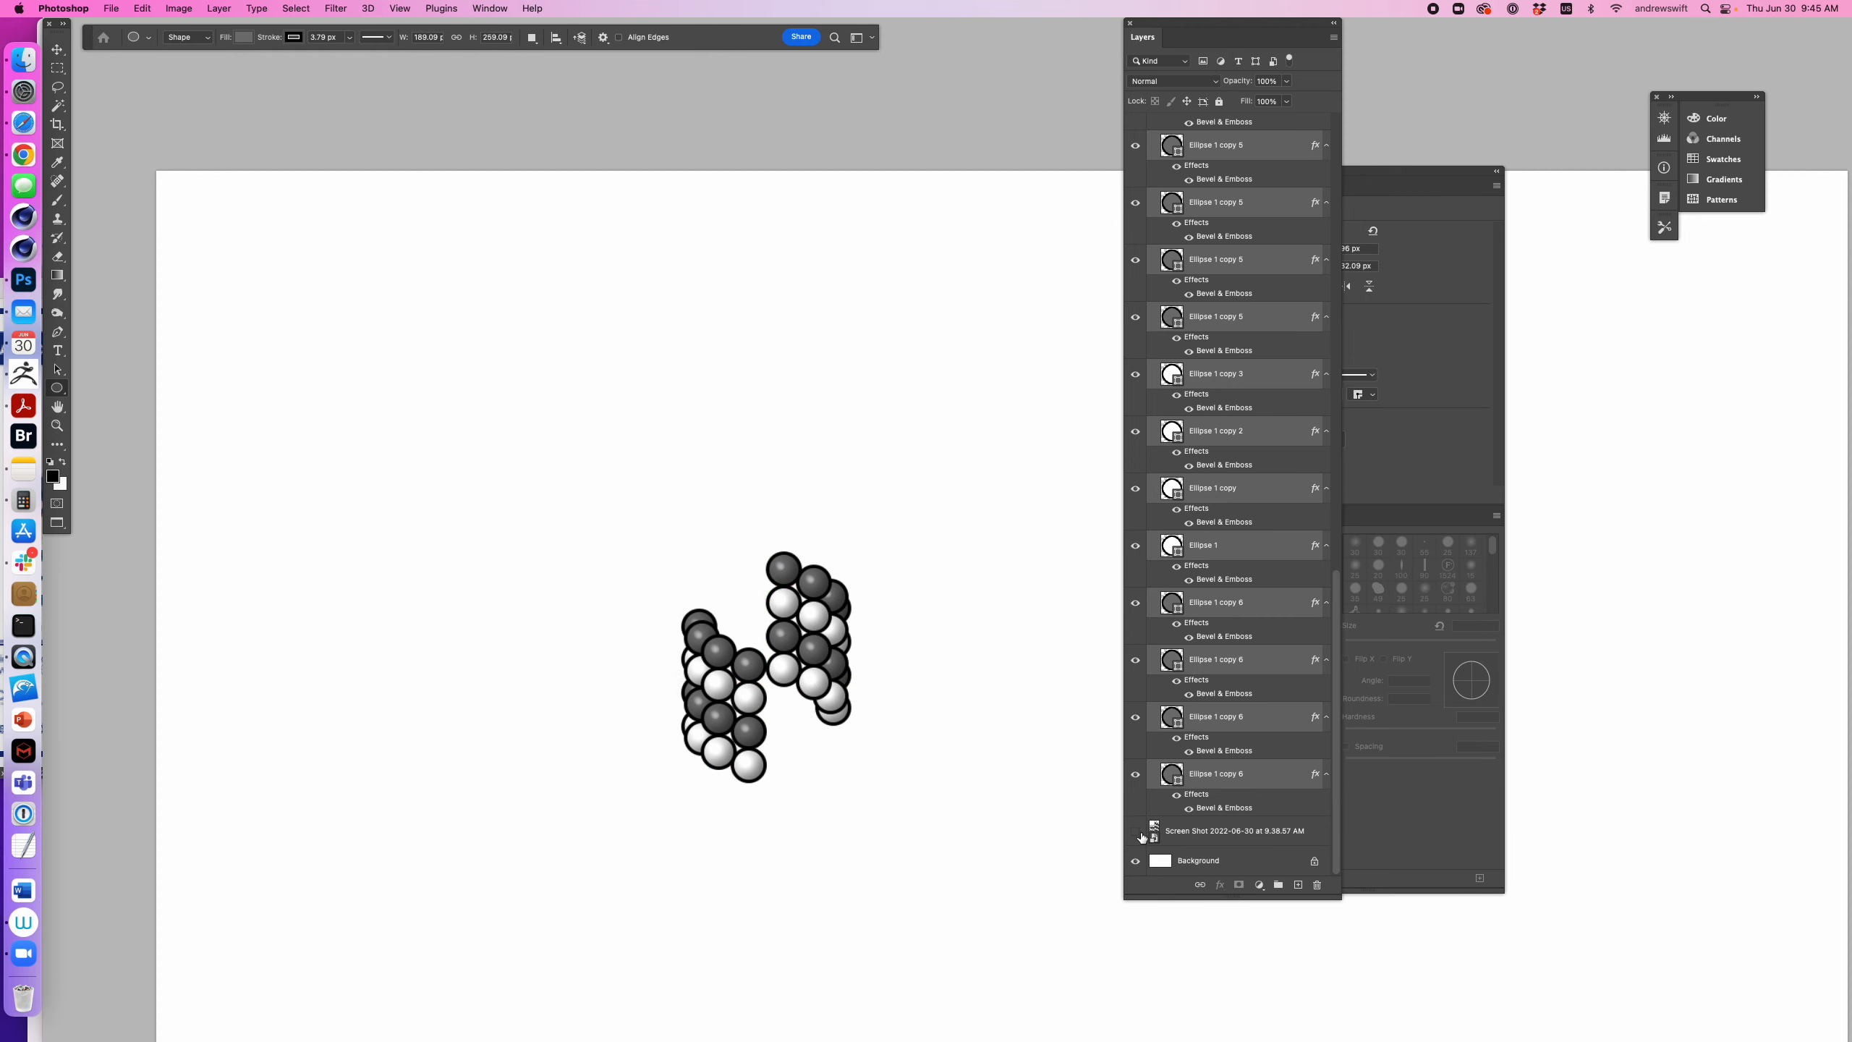
- Convert all the selected ellipse layers in the group into a single smart object
click(1337, 326)
drag(1337, 433, 1335, 273)
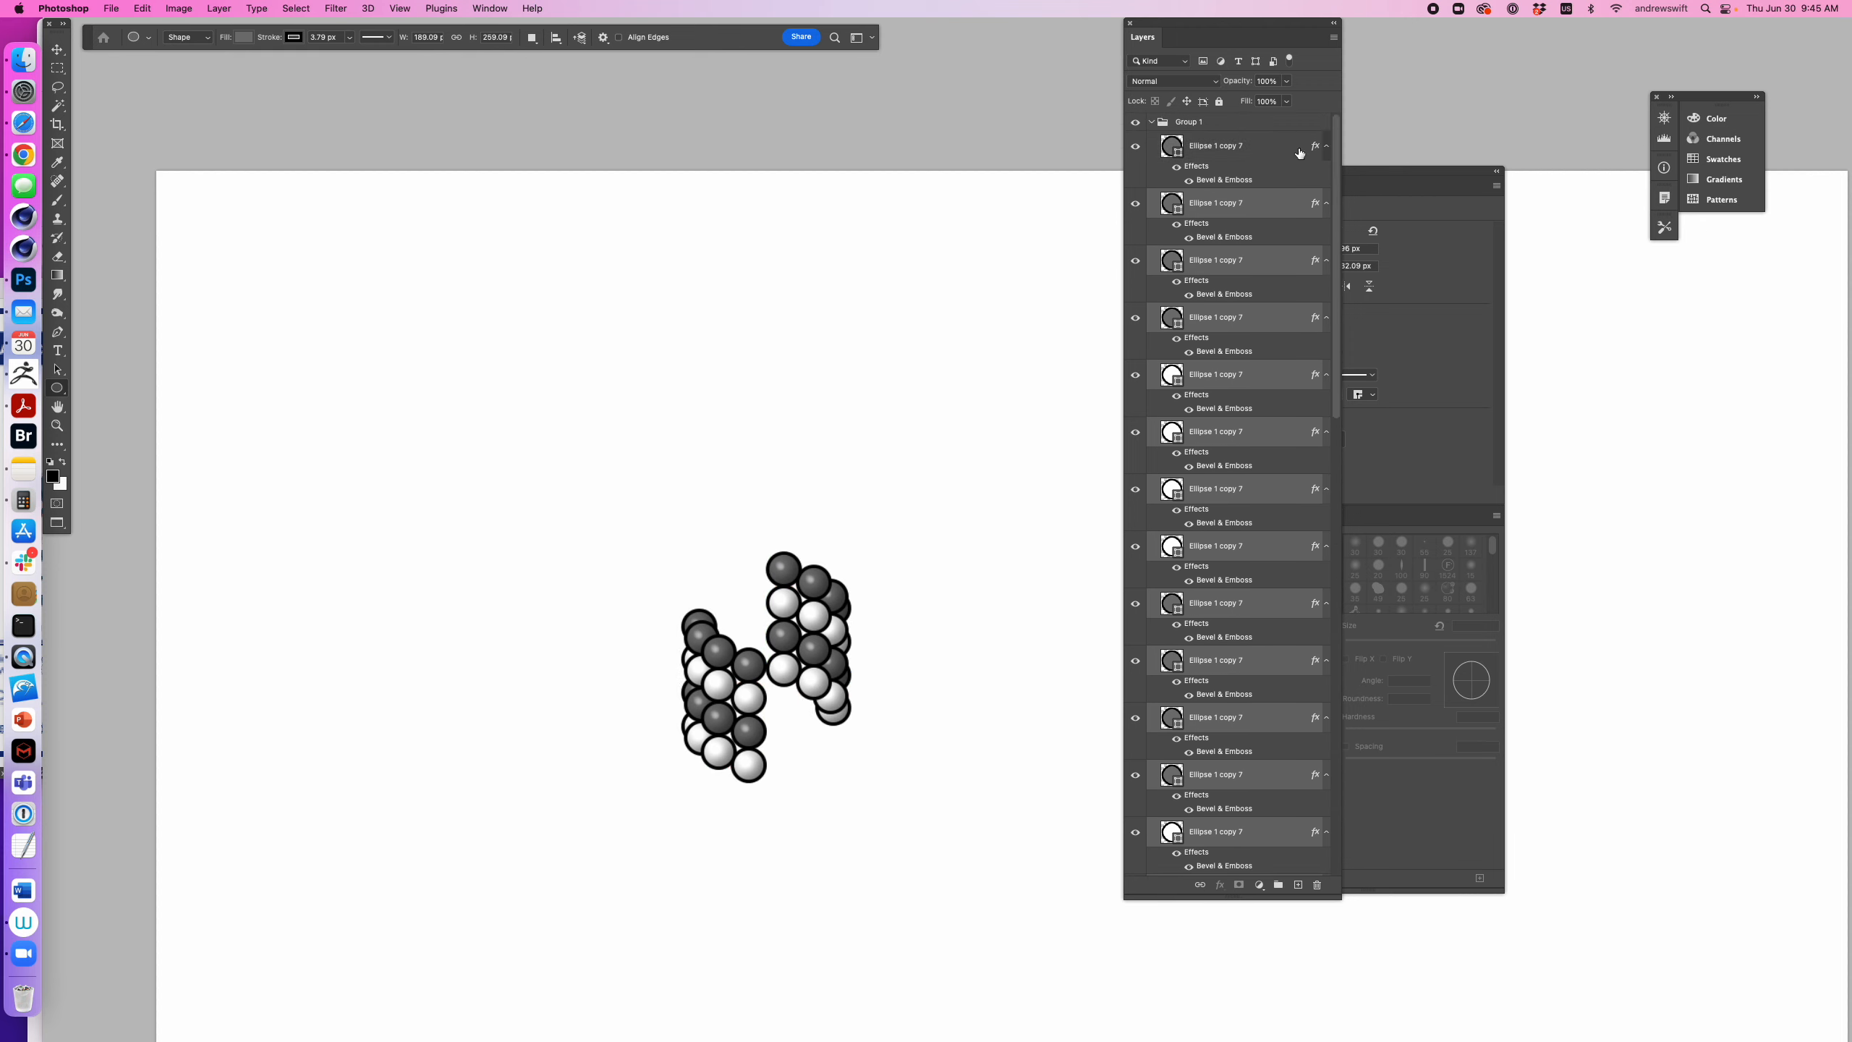
click(1271, 159)
right_click(1270, 159)
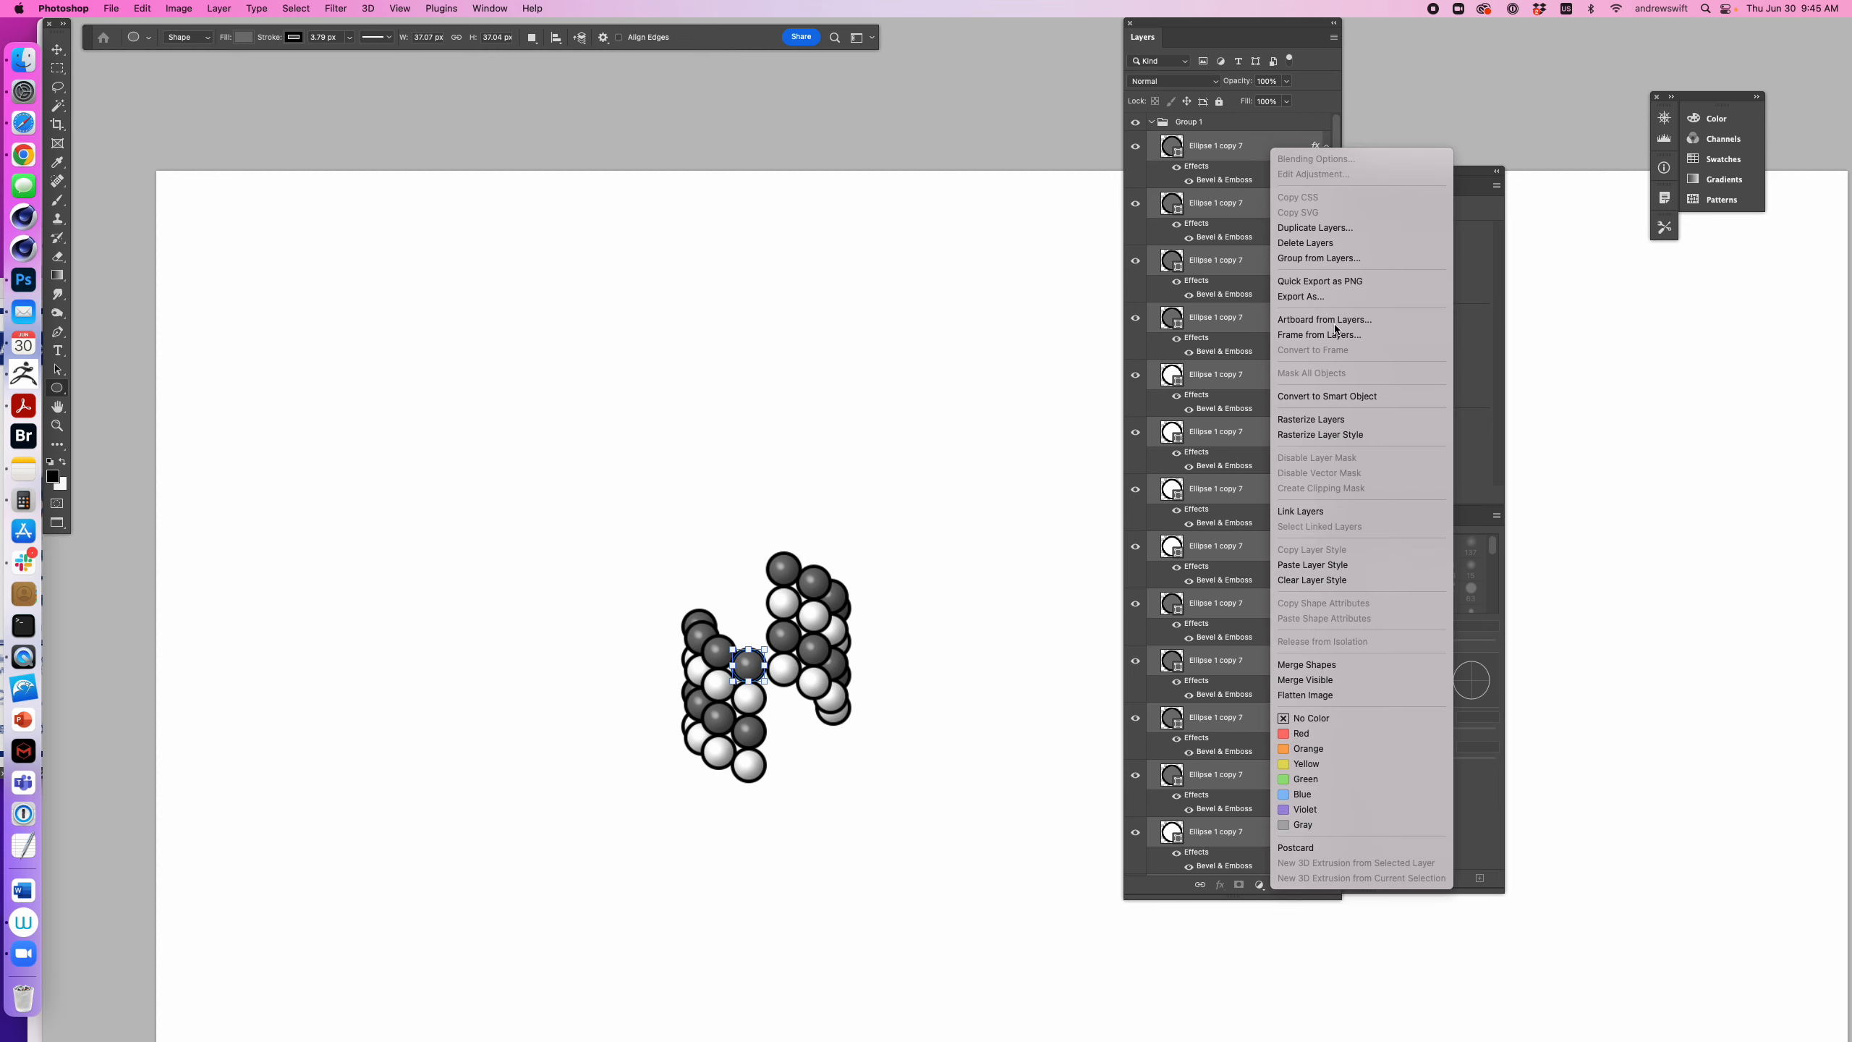
click(1336, 396)
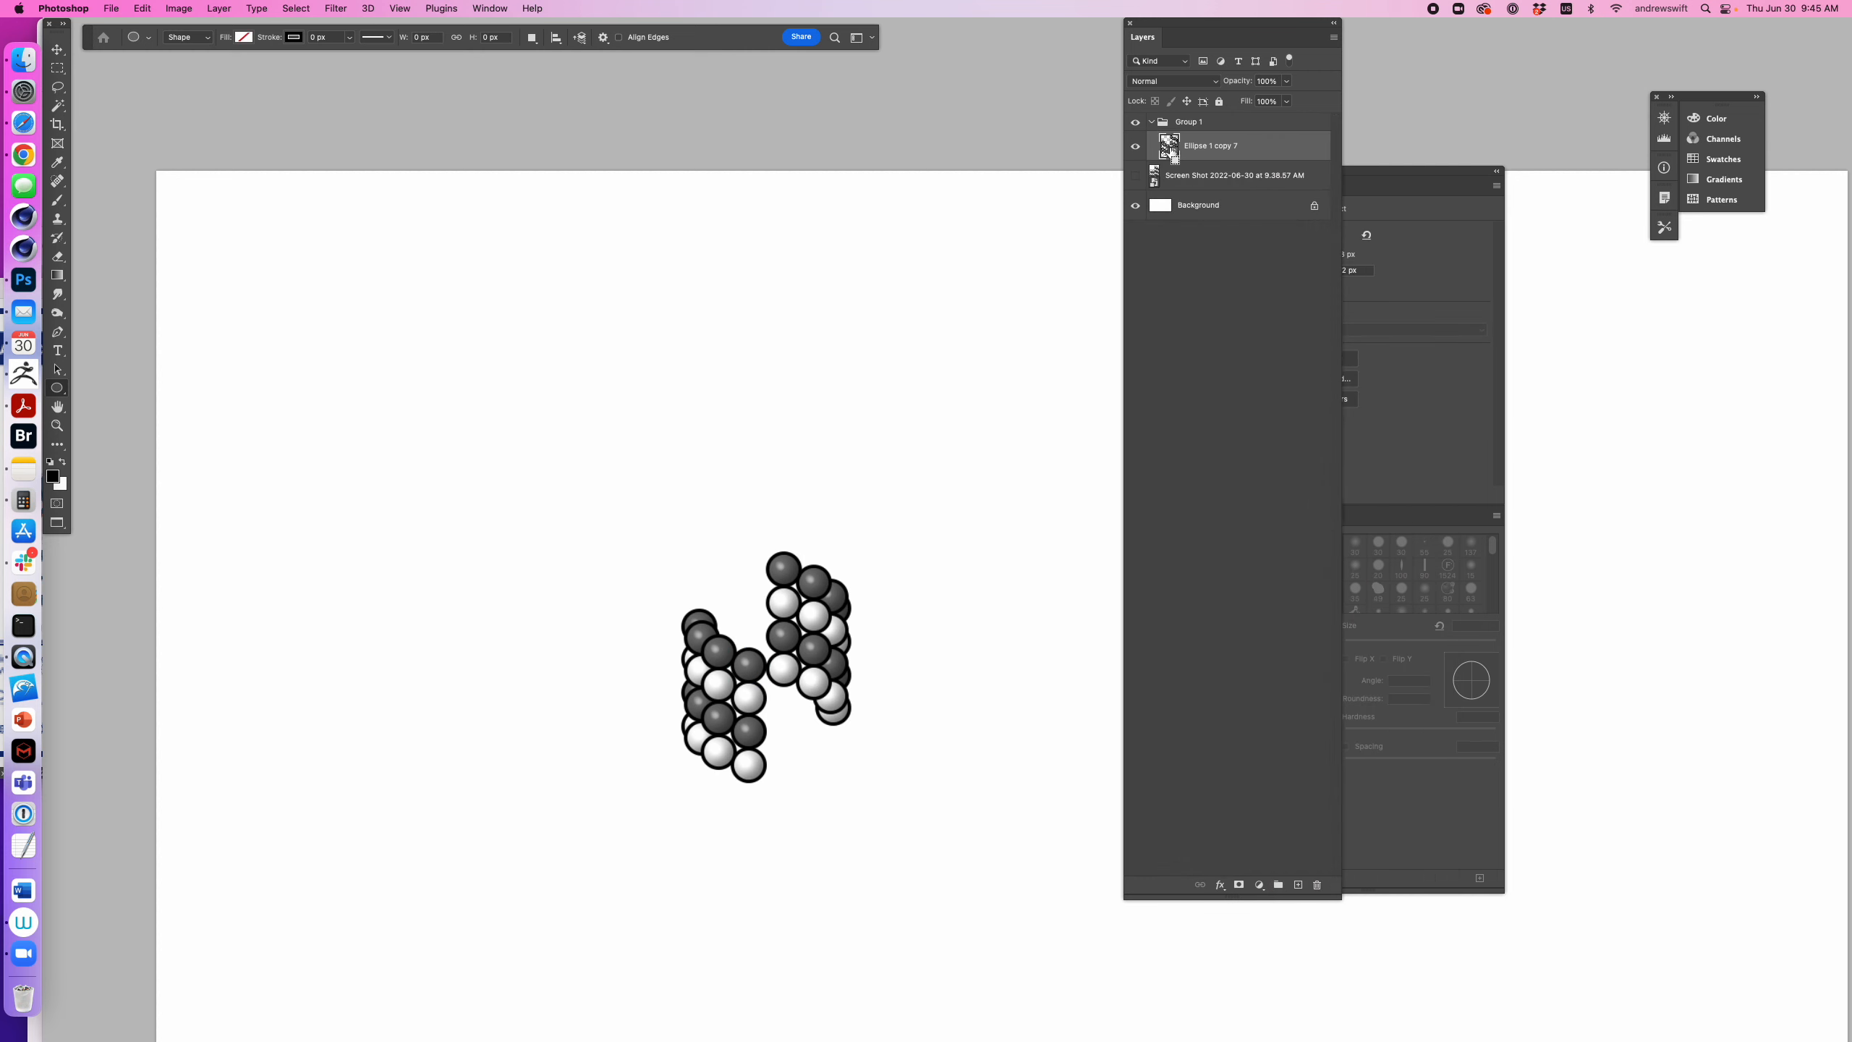
- Deselect the layers and load the RGB composite channel as a selection
click(1449, 282)
click(1172, 277)
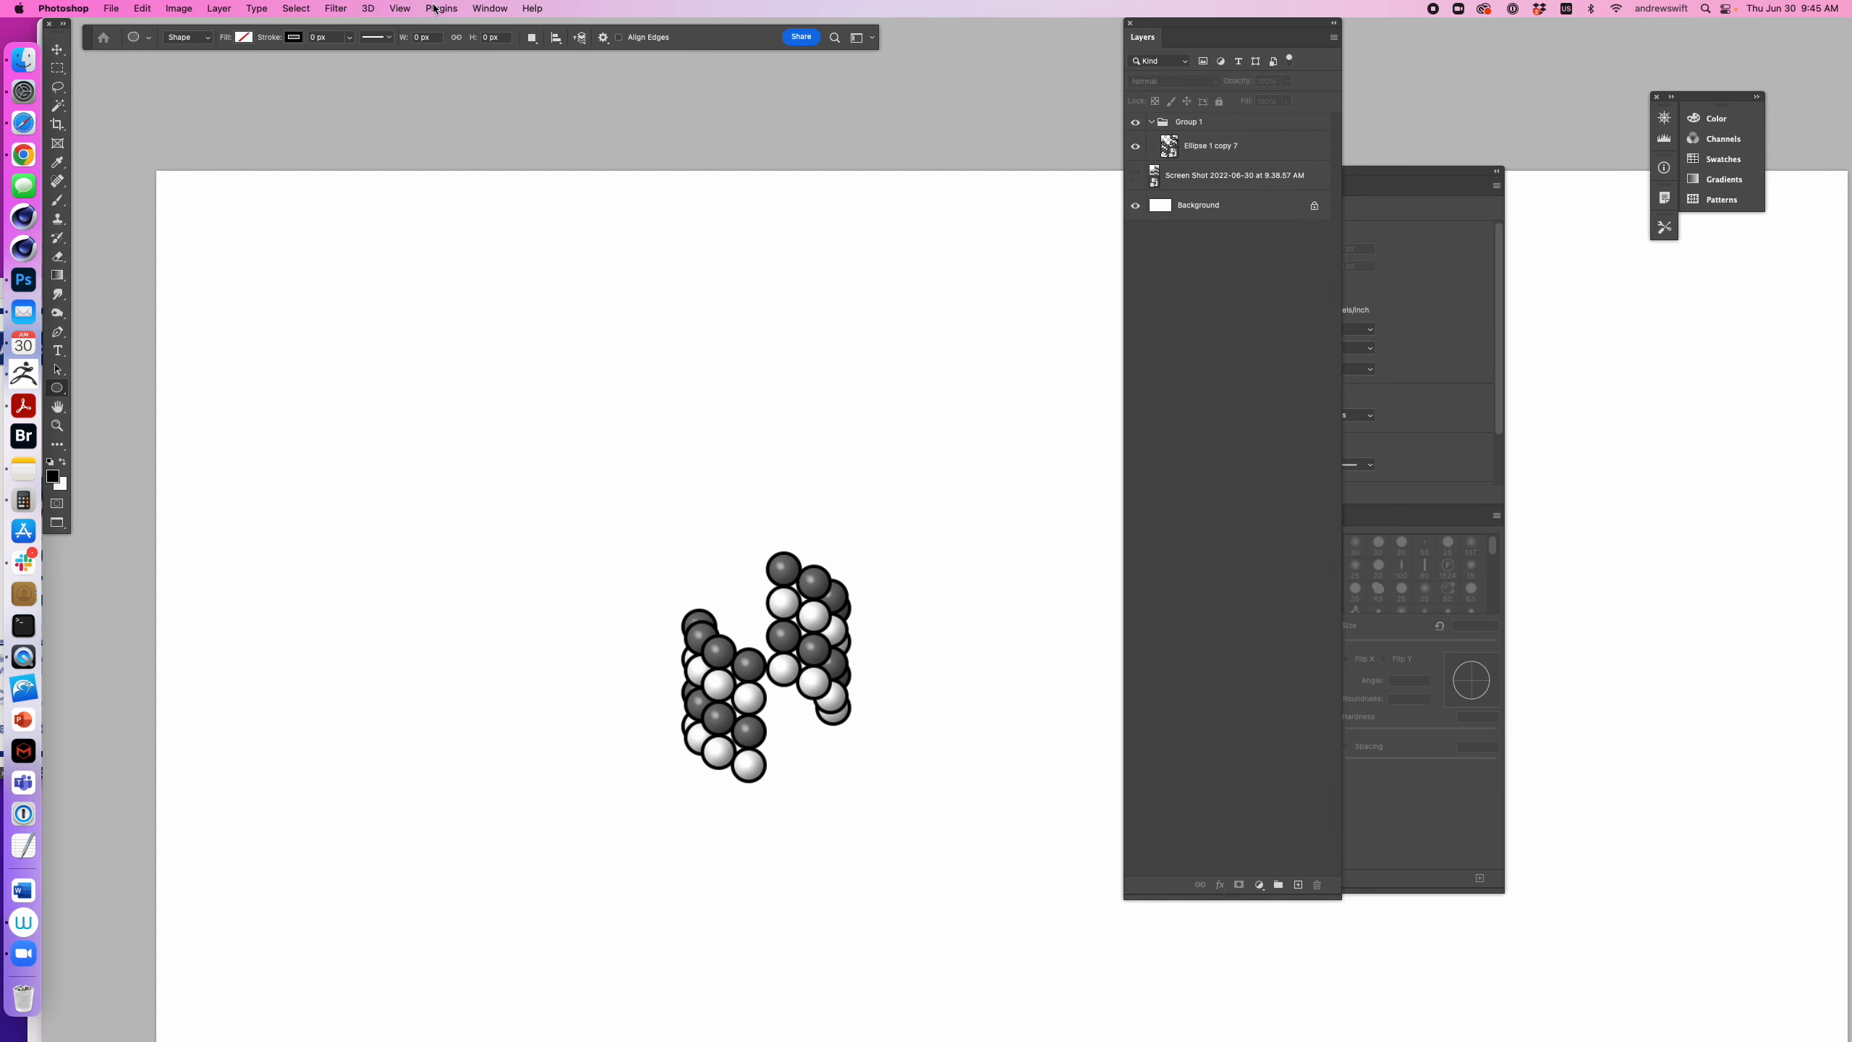
click(484, 7)
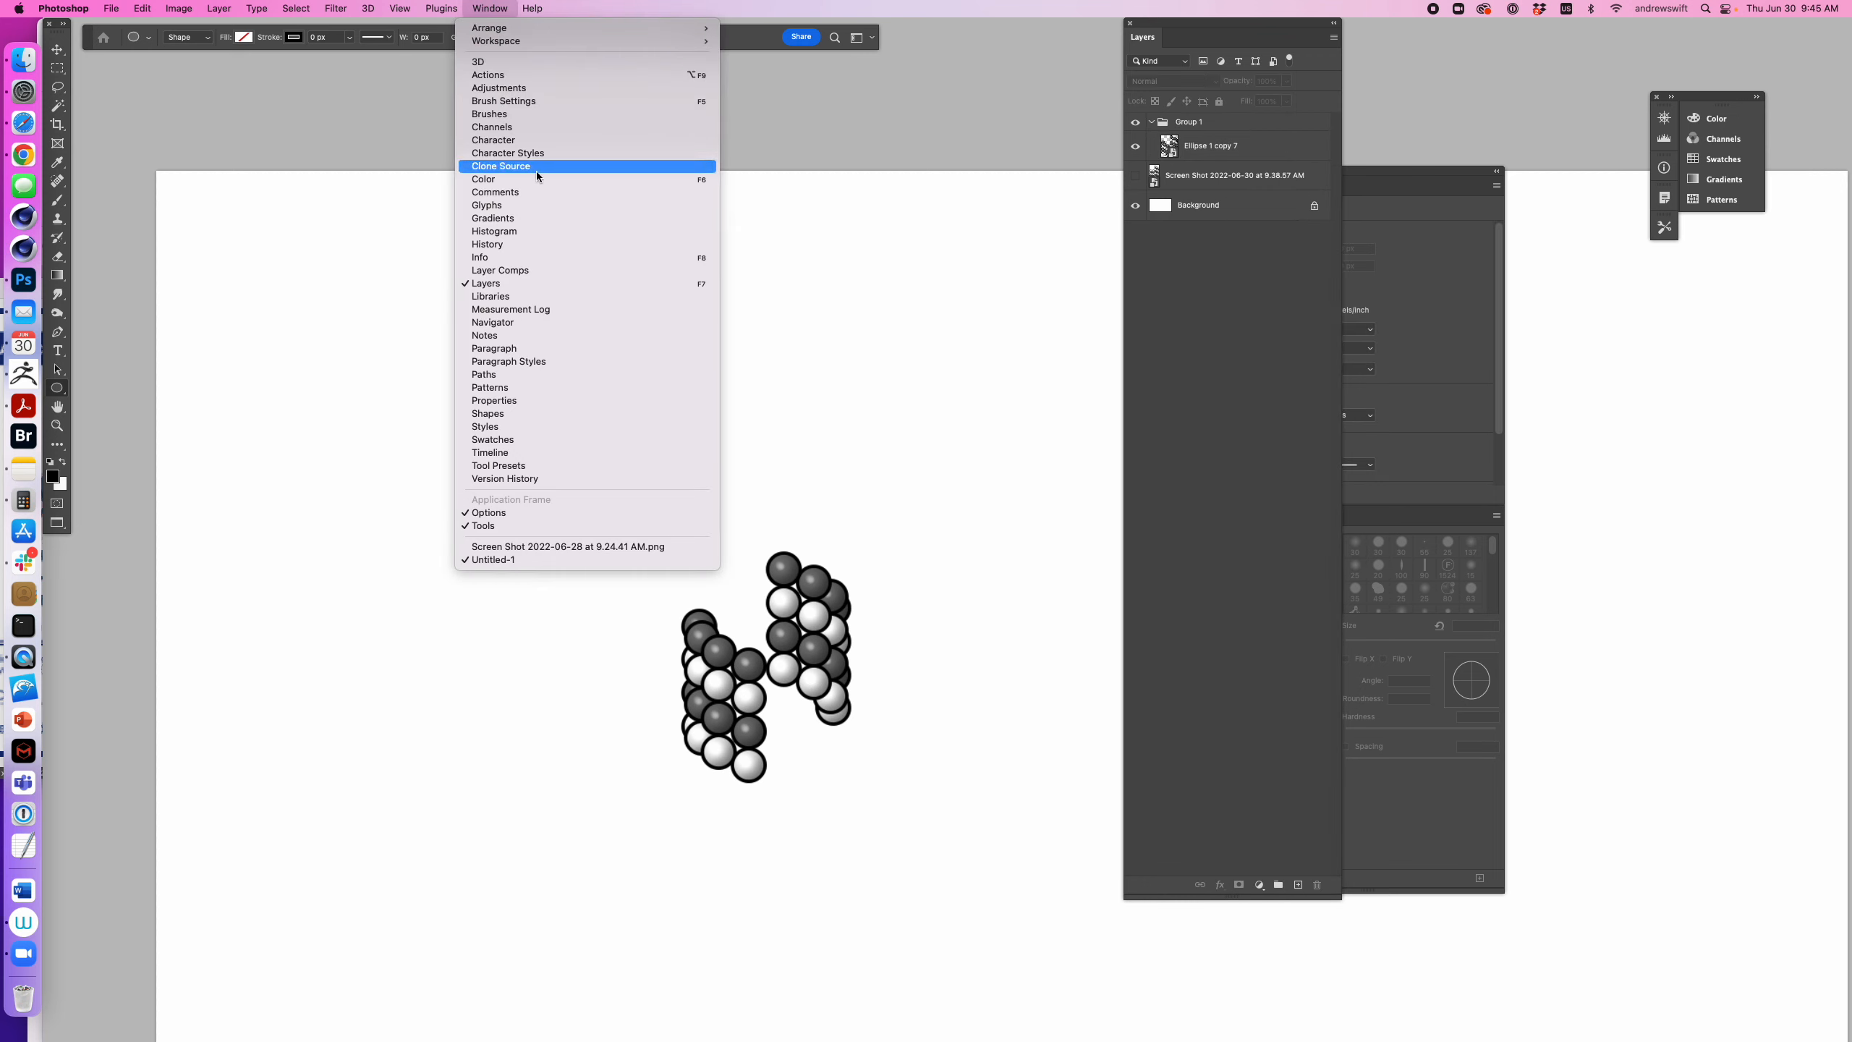
click(536, 127)
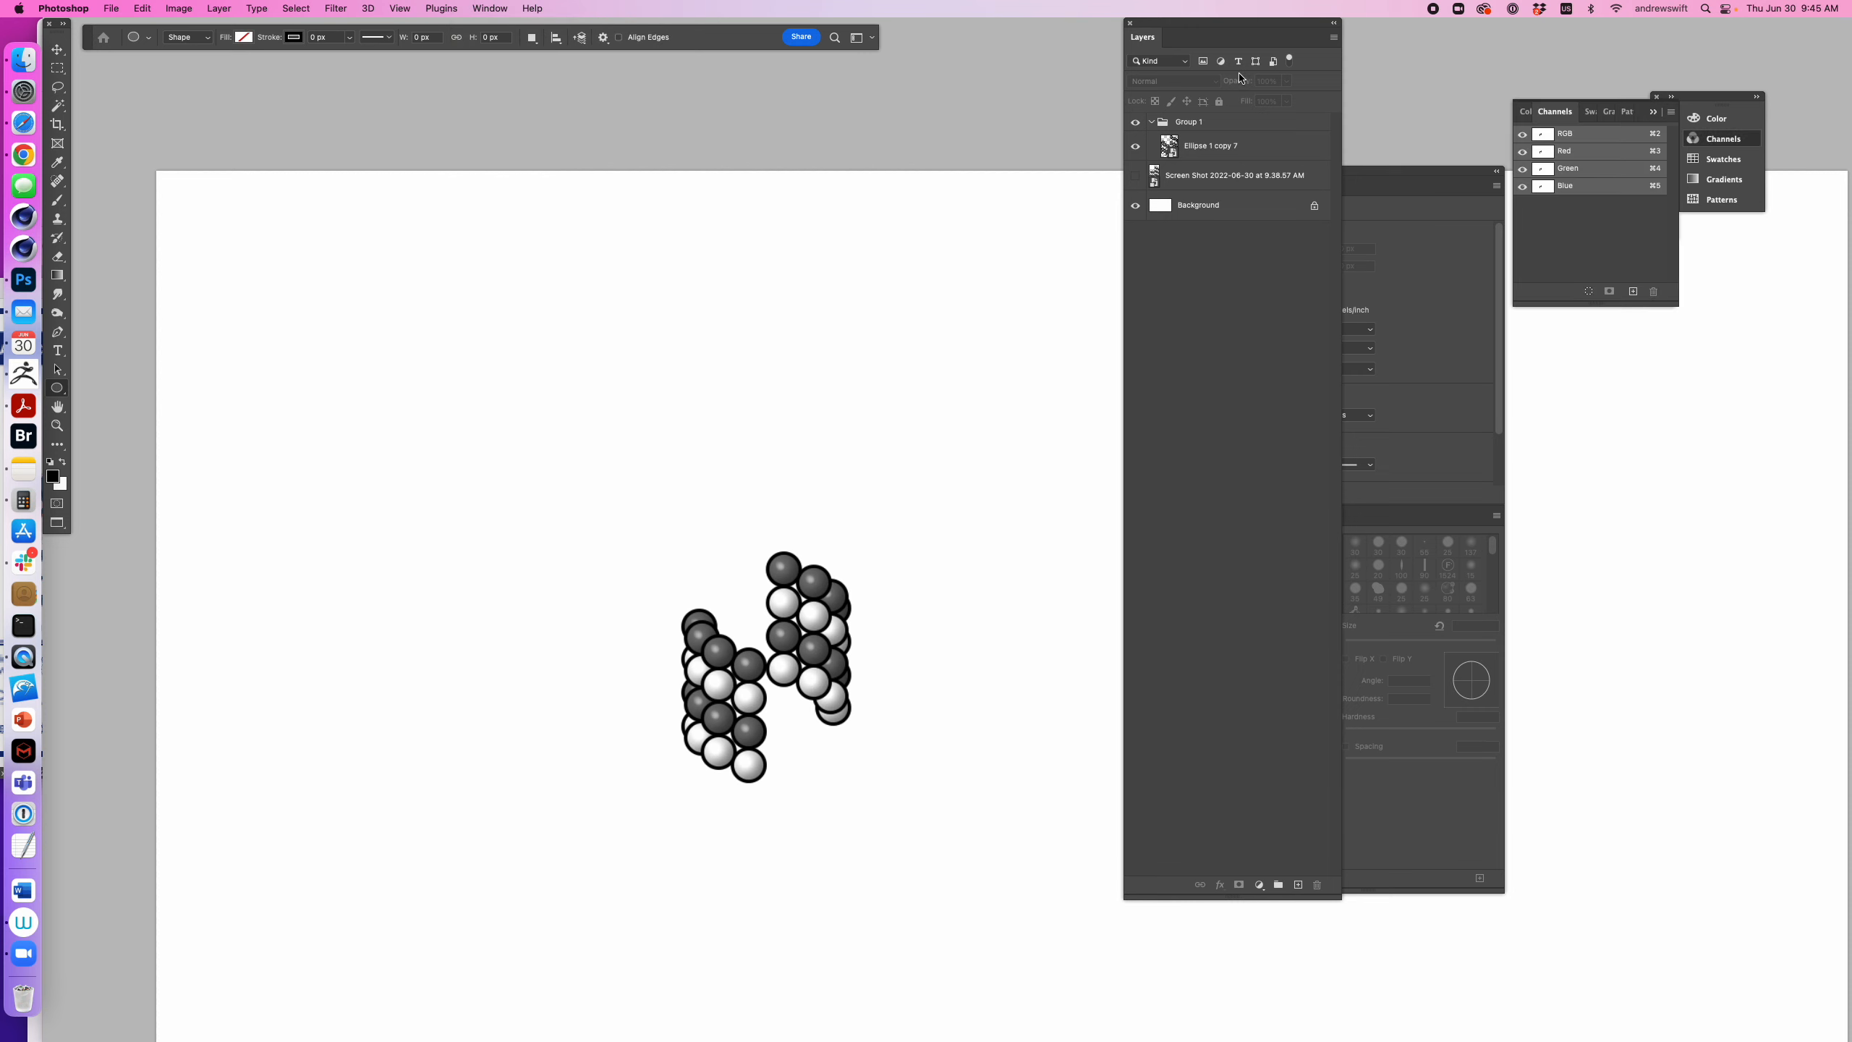
super+click(1544, 136)
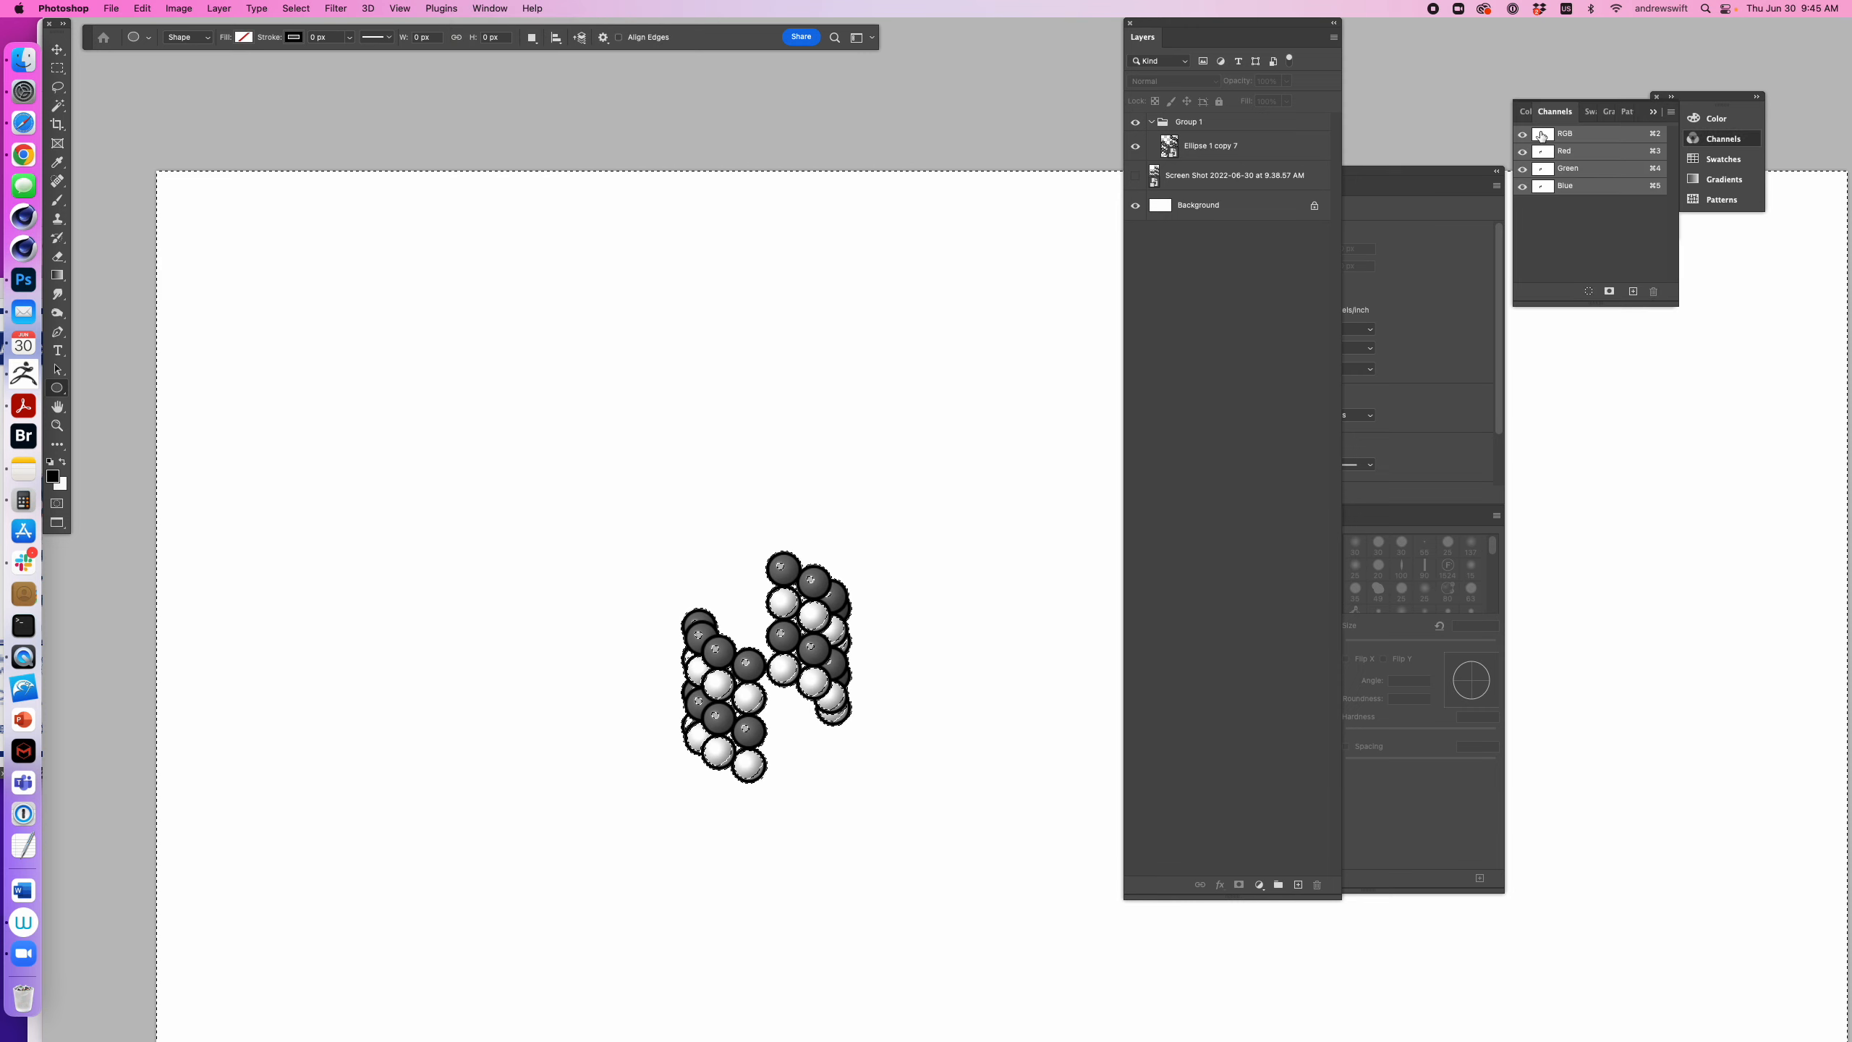
- Add an empty layer above the sphere group, keeping the selection active
click(1235, 152)
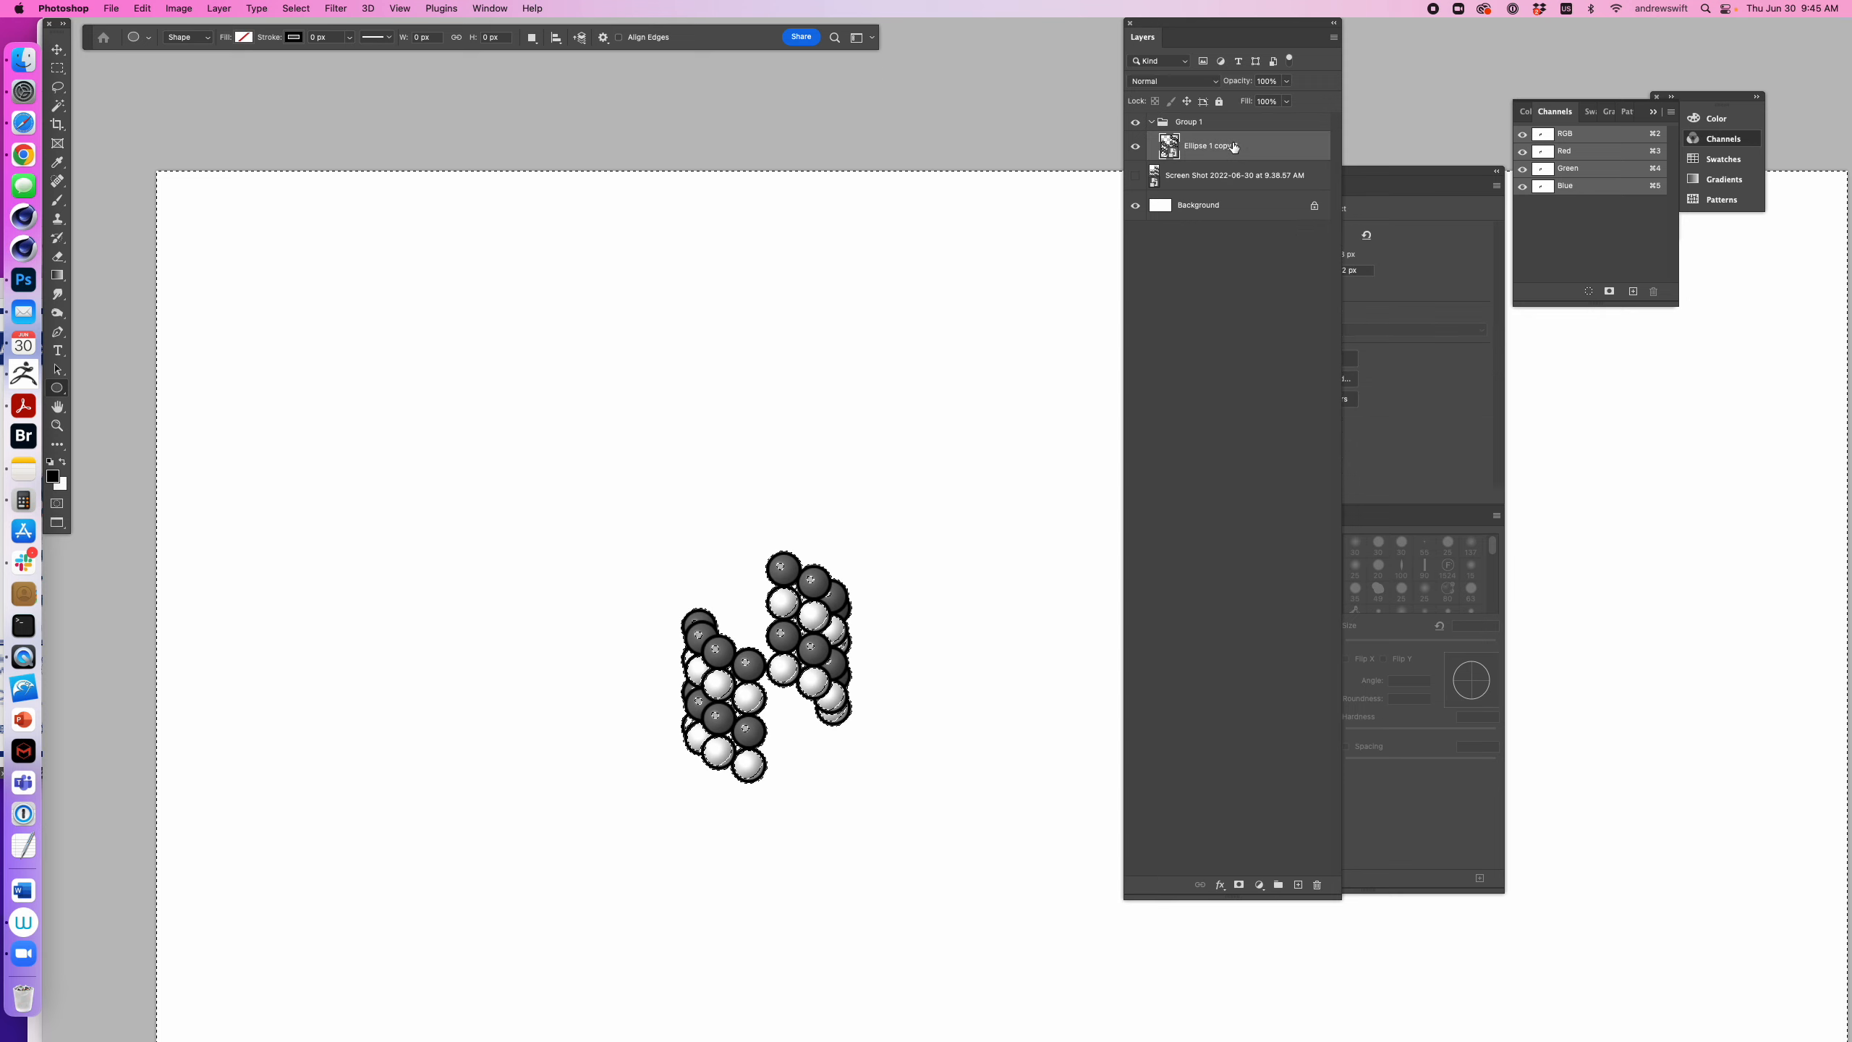
key(super+j)
key(super+bracketright)
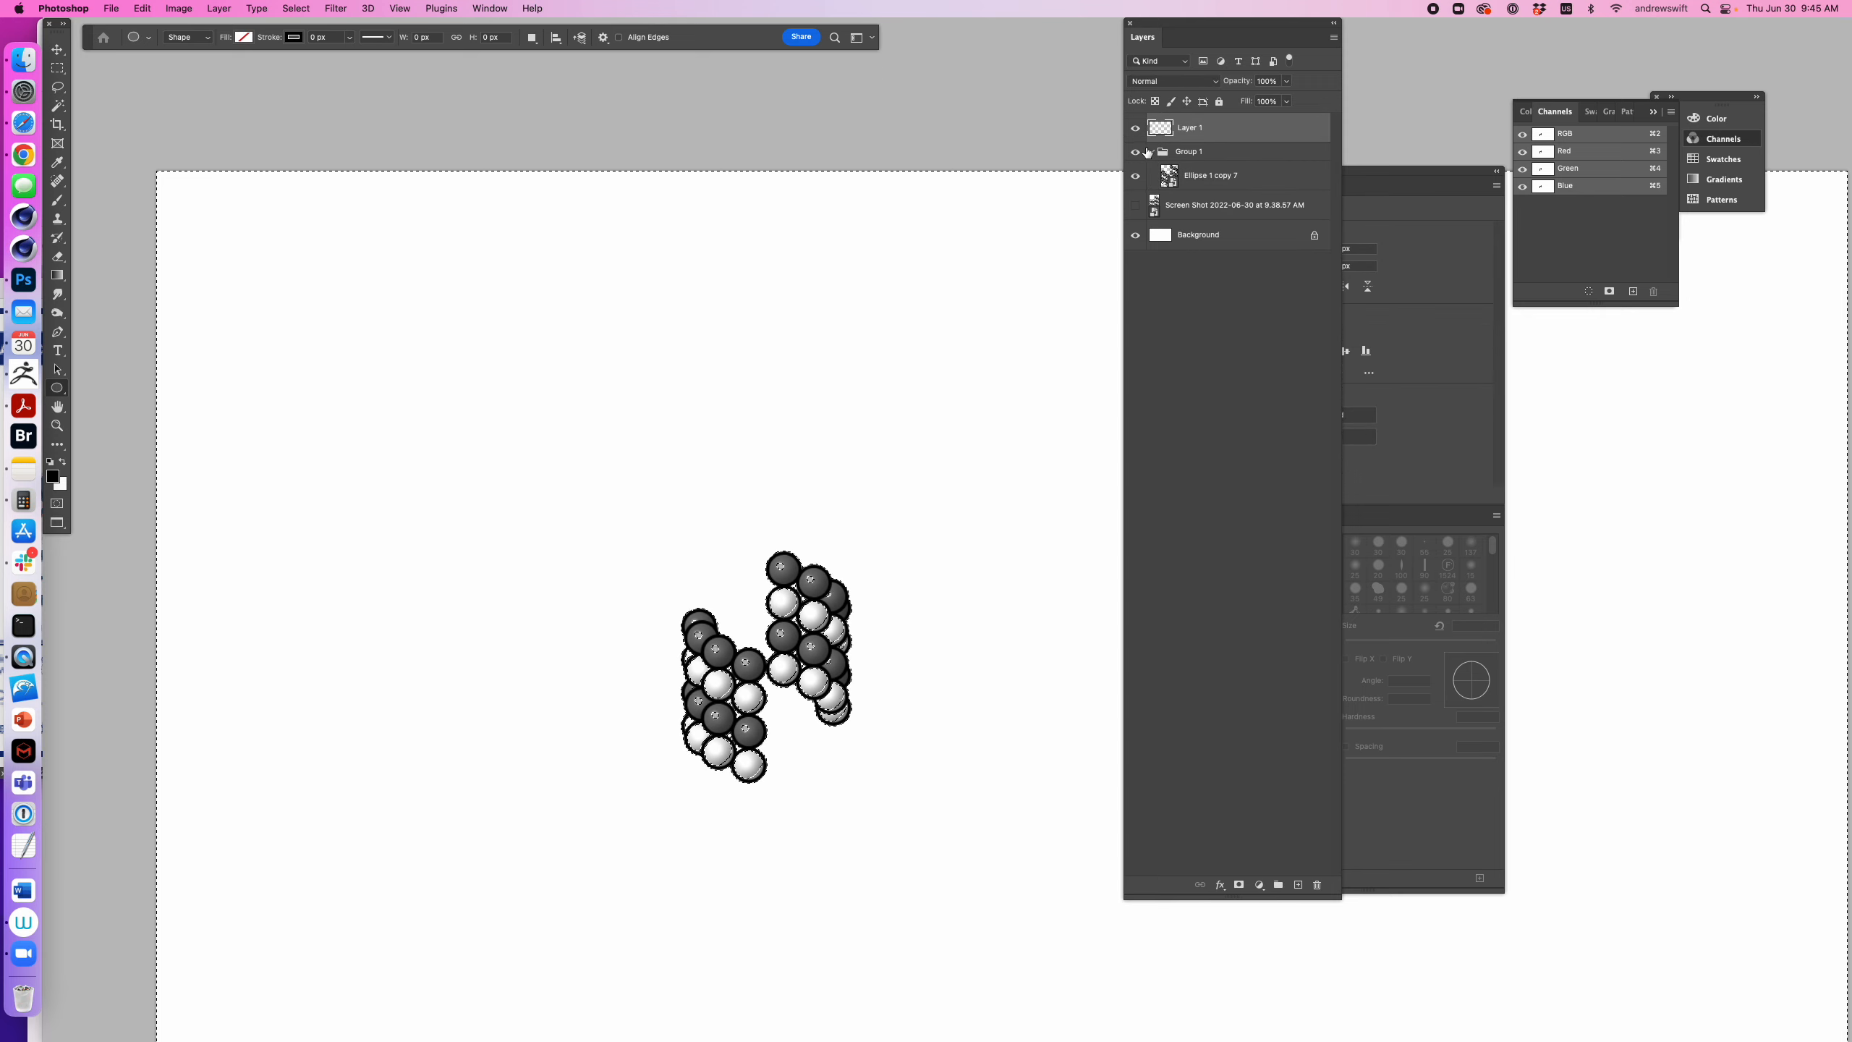
- Hide the sphere group, fill the inverted selection with black on the new layer, and deselect
click(1135, 152)
click(1135, 152)
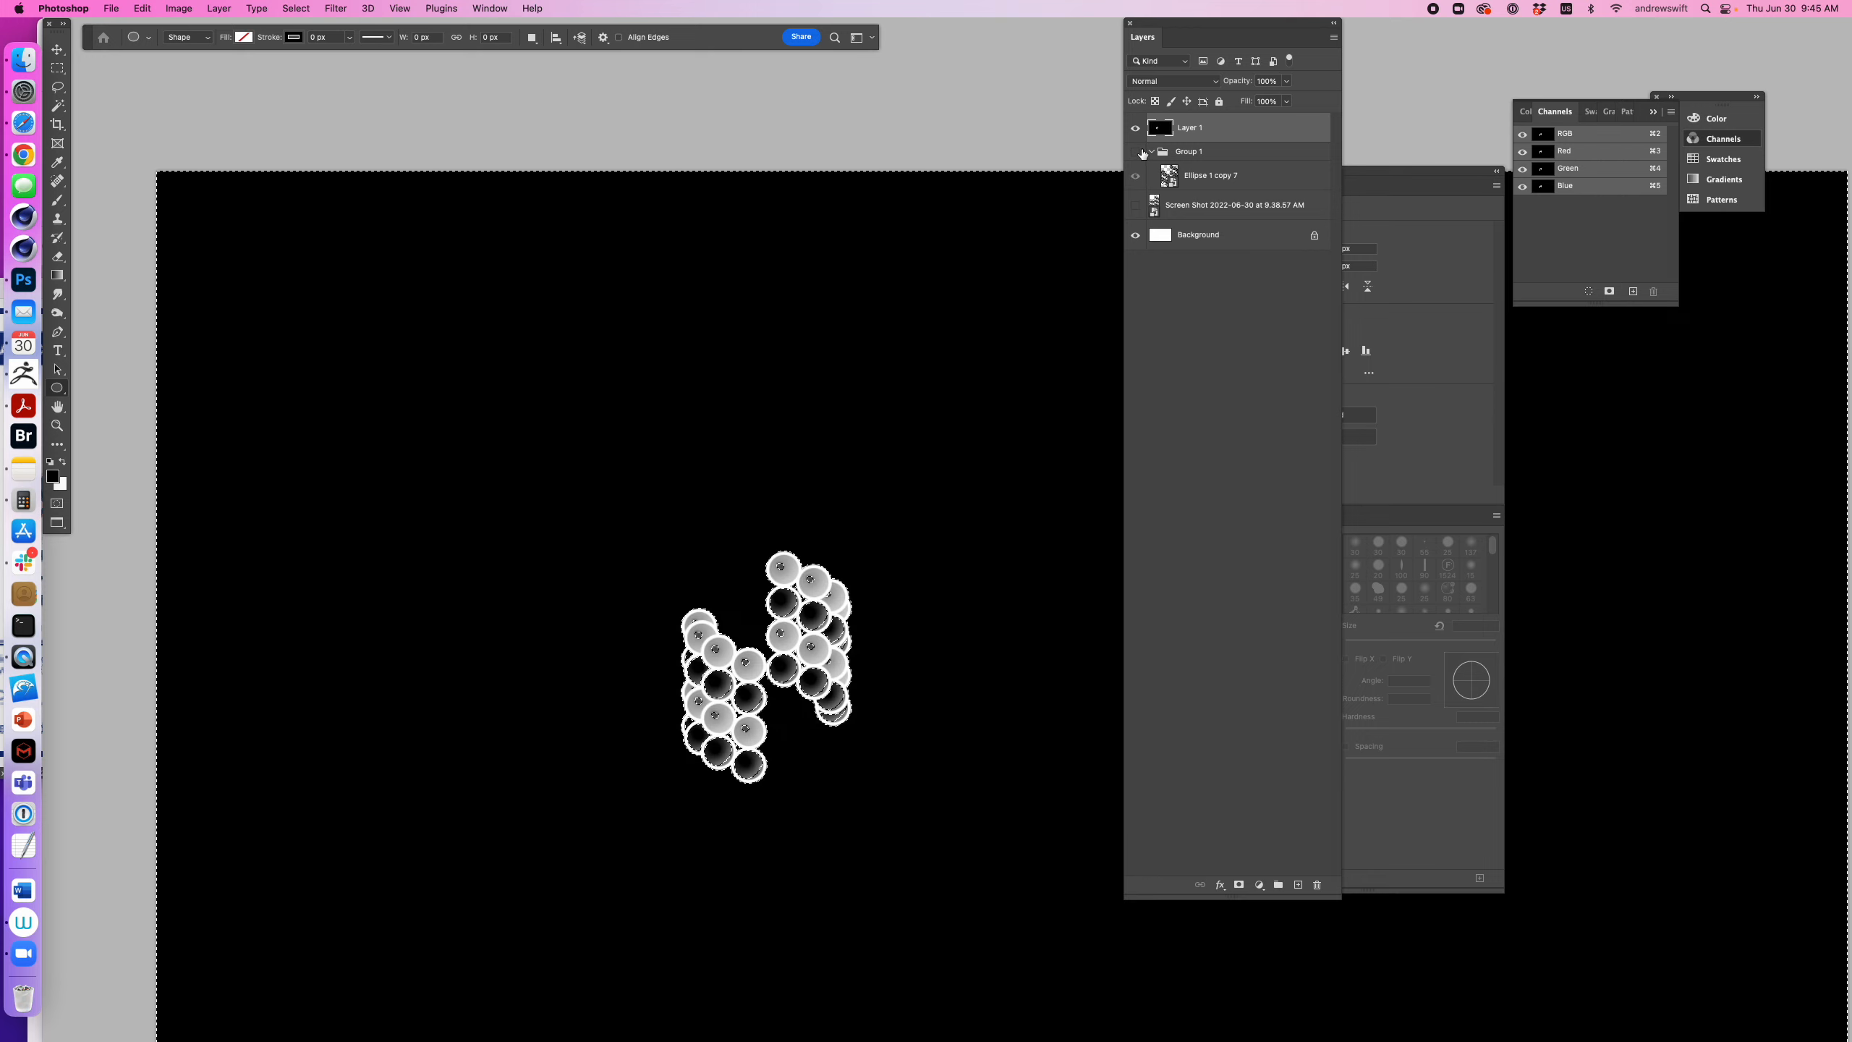
click(1136, 152)
key(alt+BackSpace)
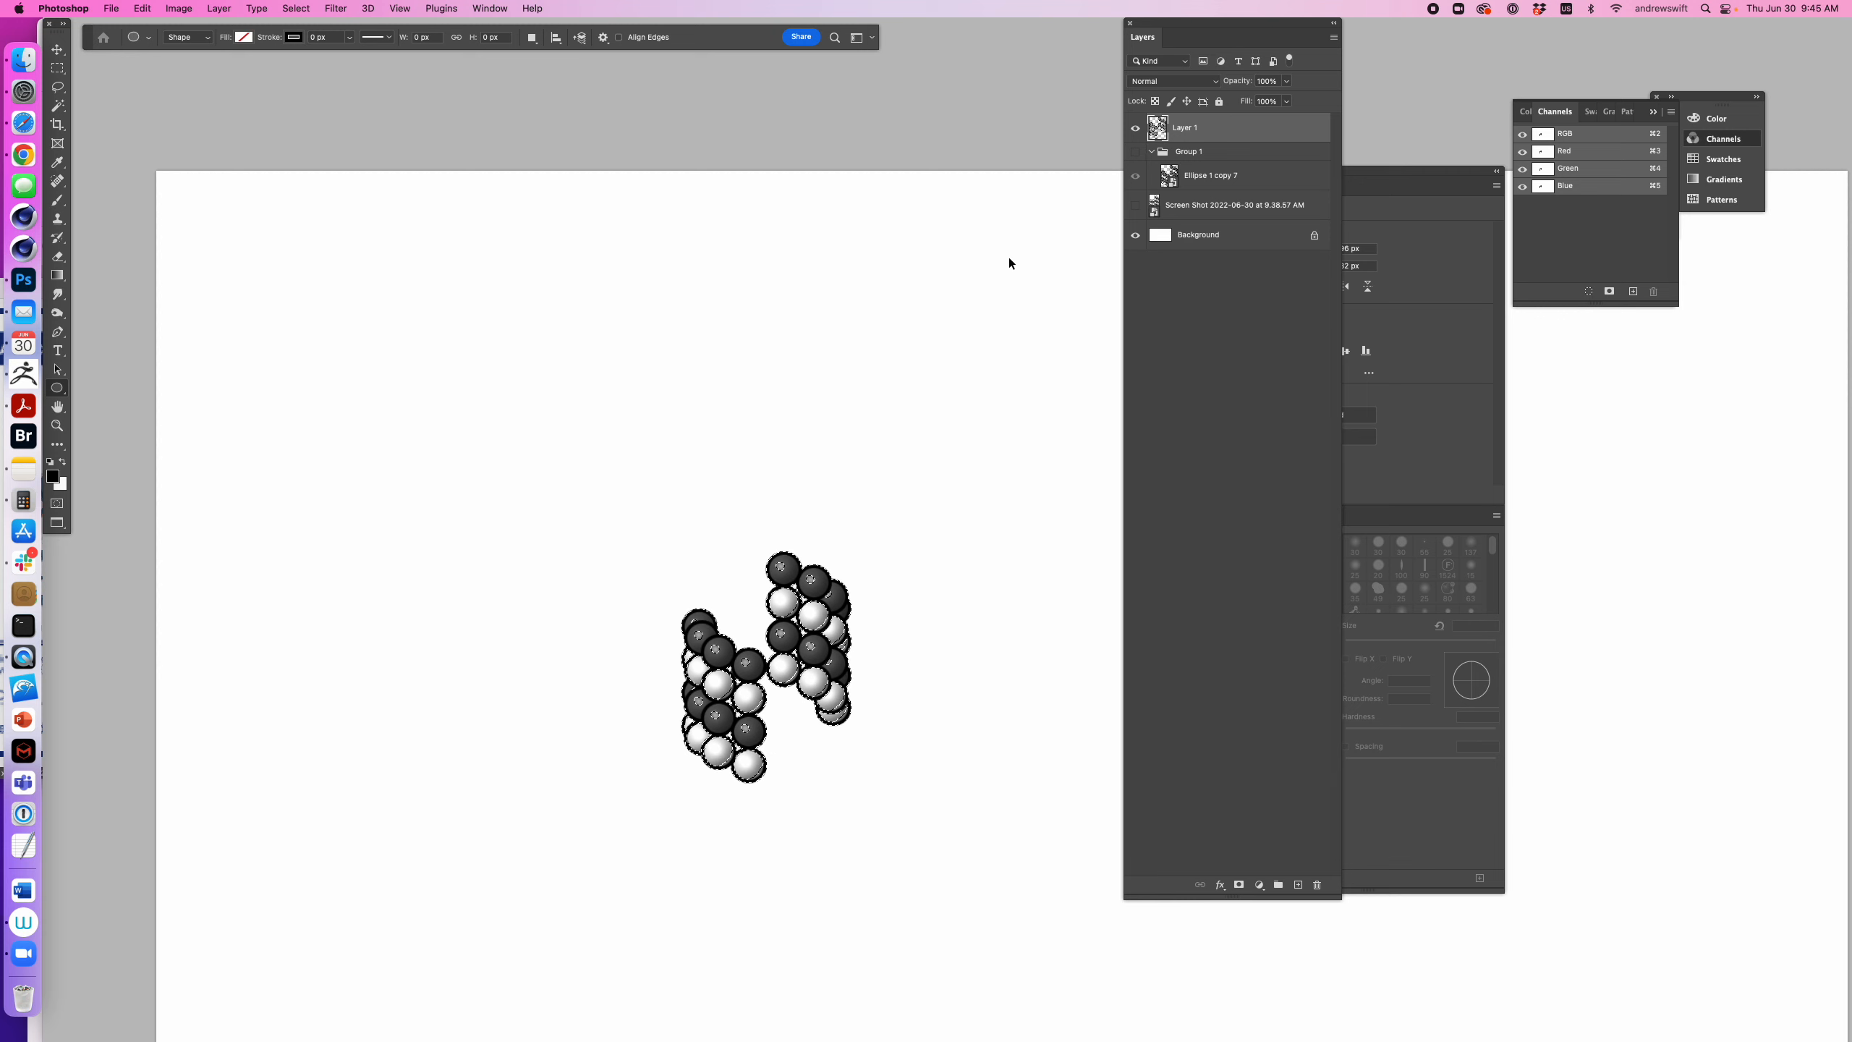
key(super+d)
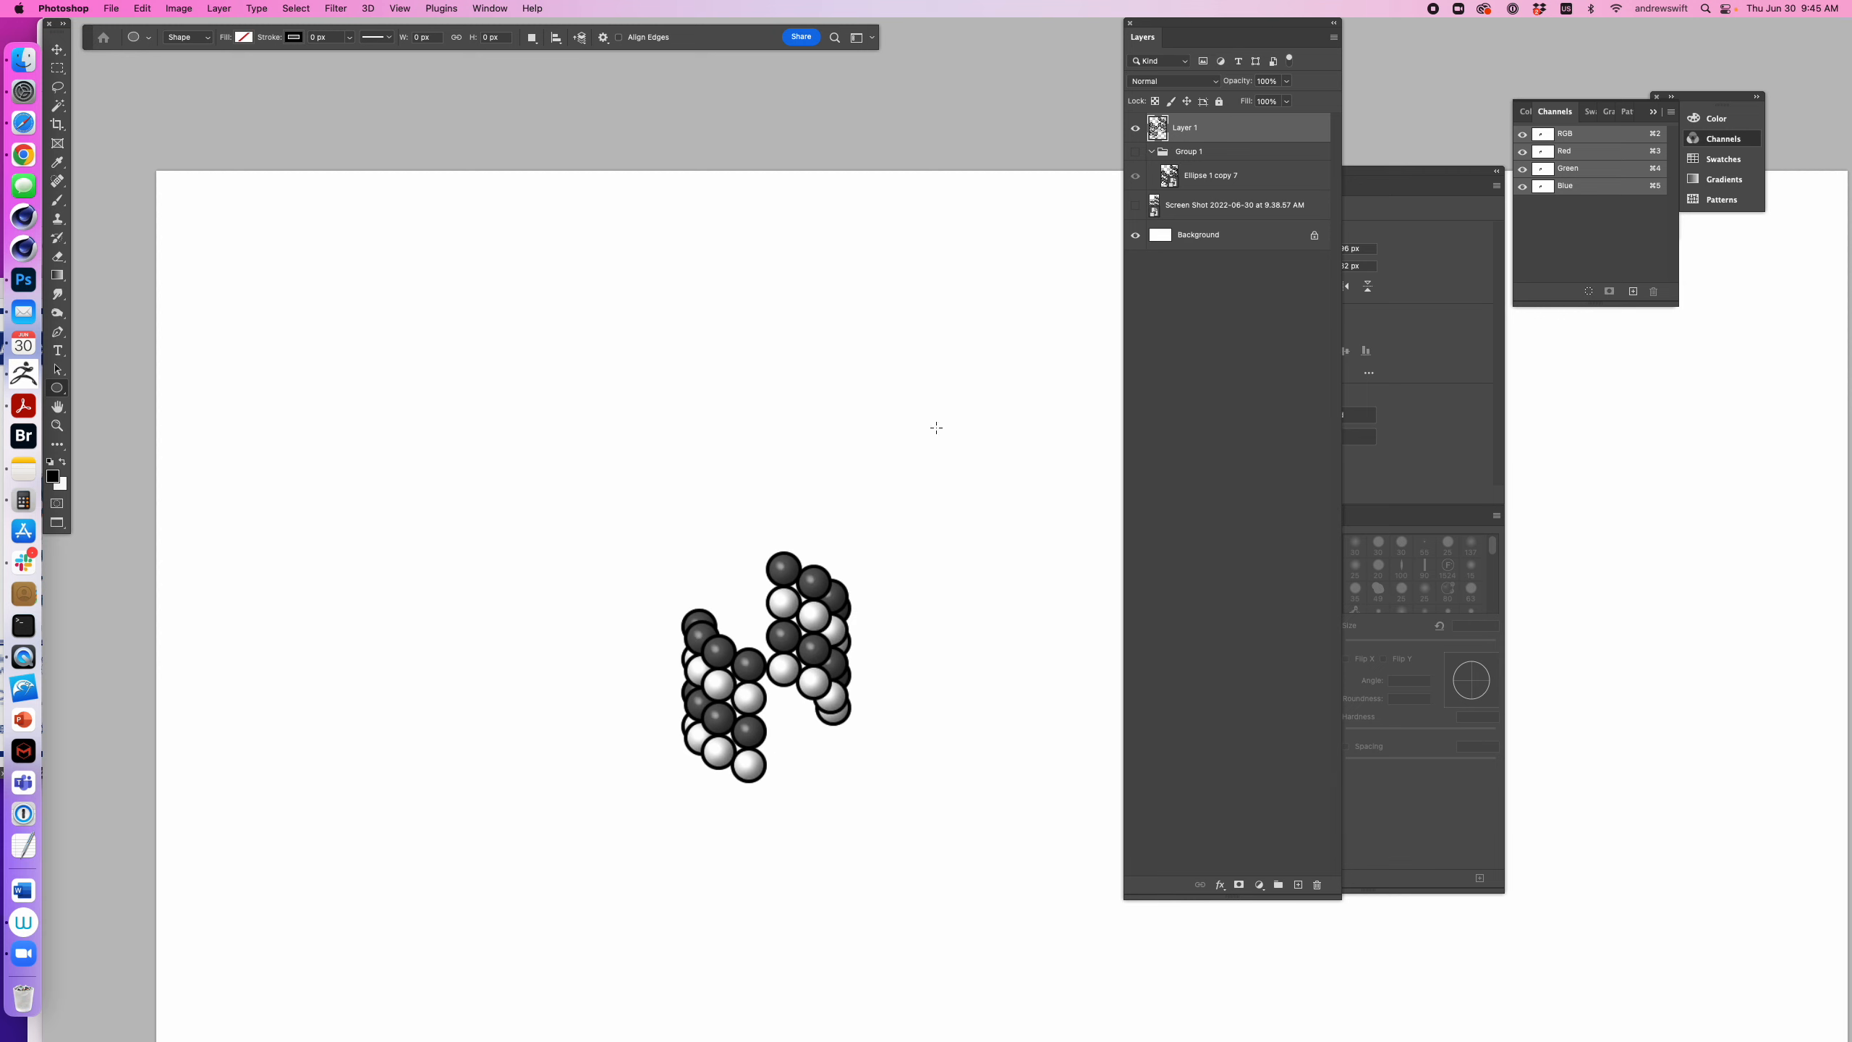
key(m)
drag(807, 807, 888, 801)
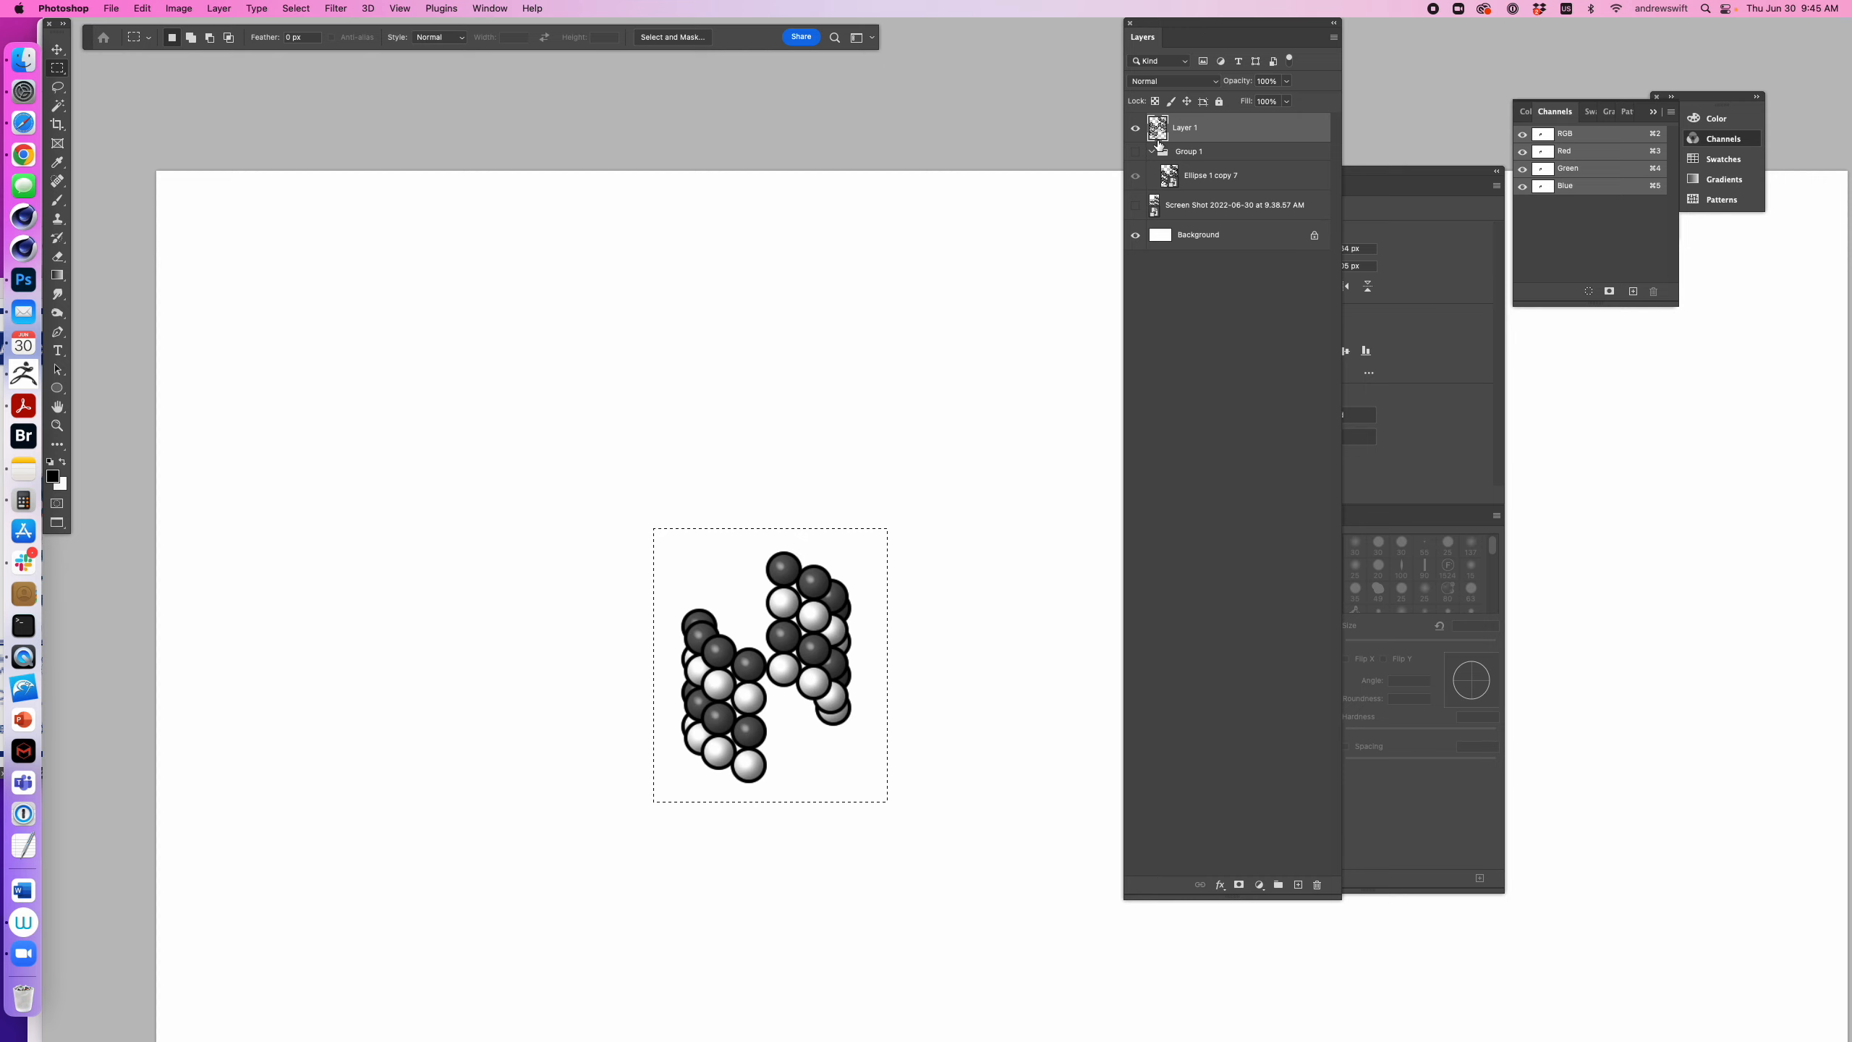
key(super+d)
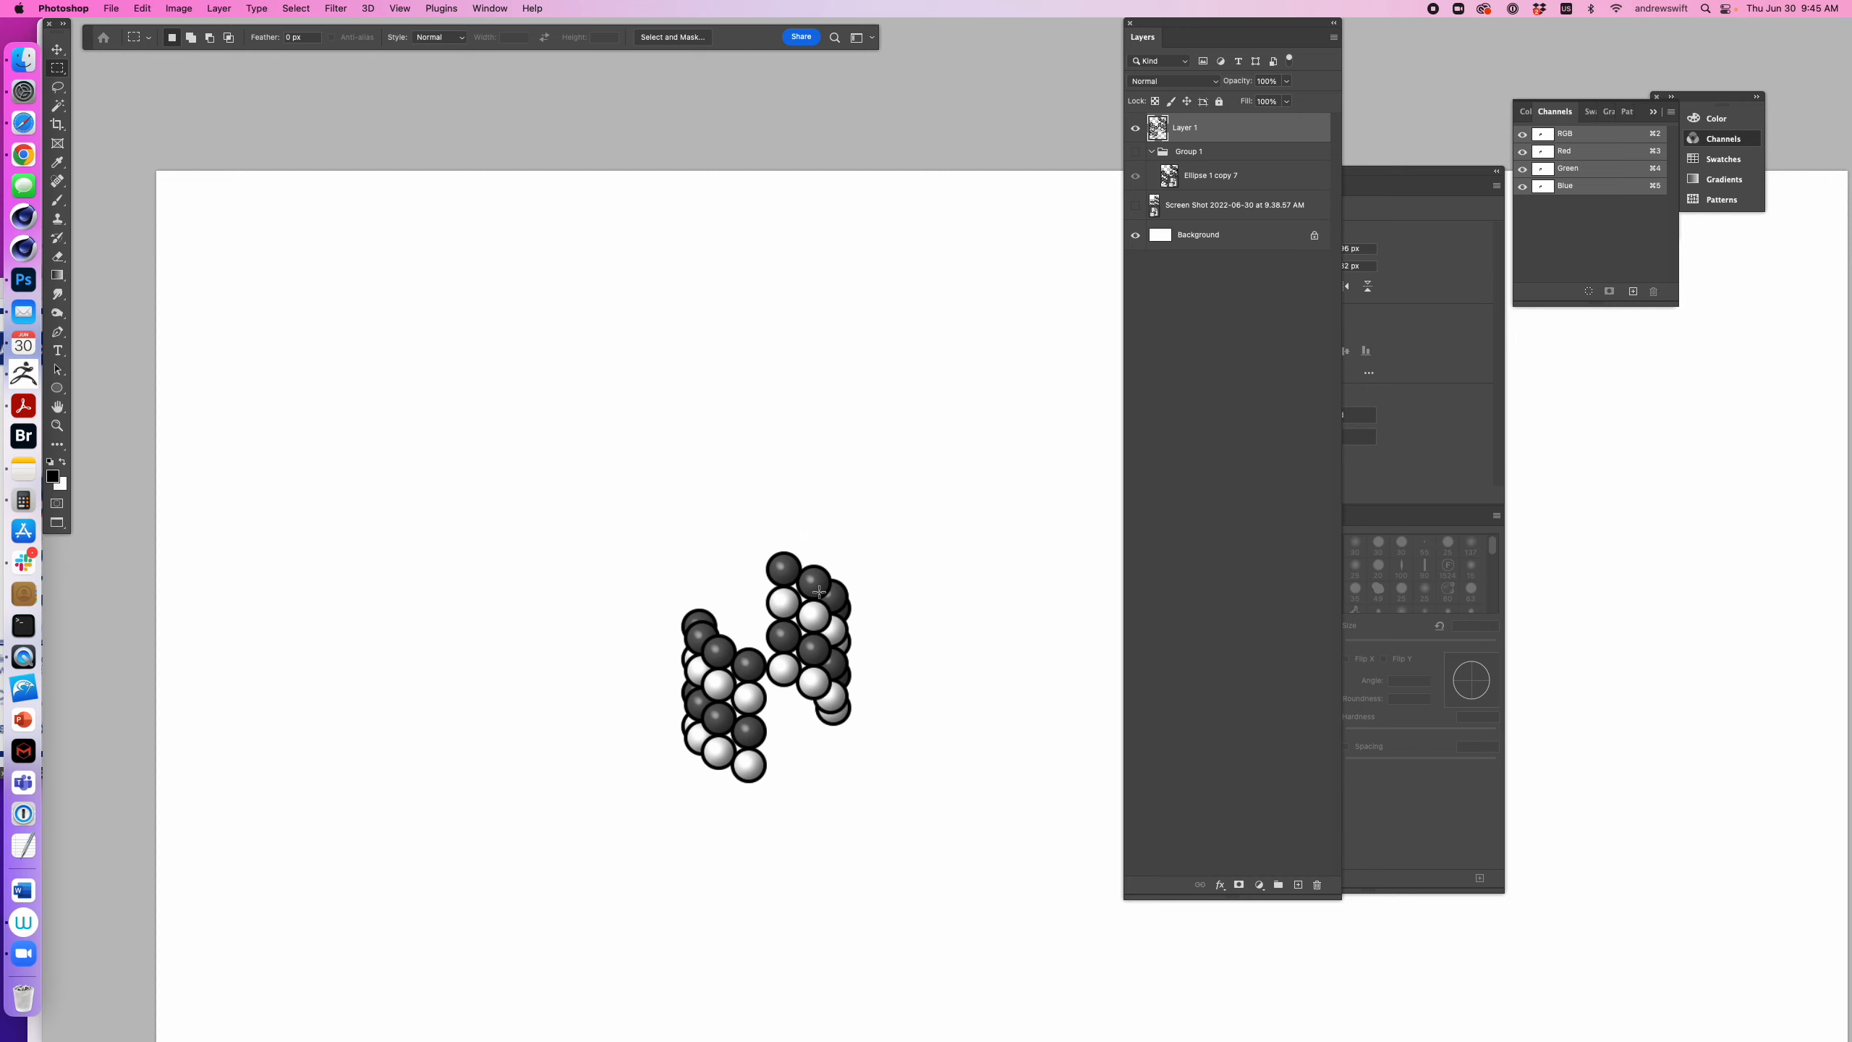
- Draw a rectangular marquee around both sphere columns and trim its upper edge down to the highest sphere
scroll(842, 606, up, 5)
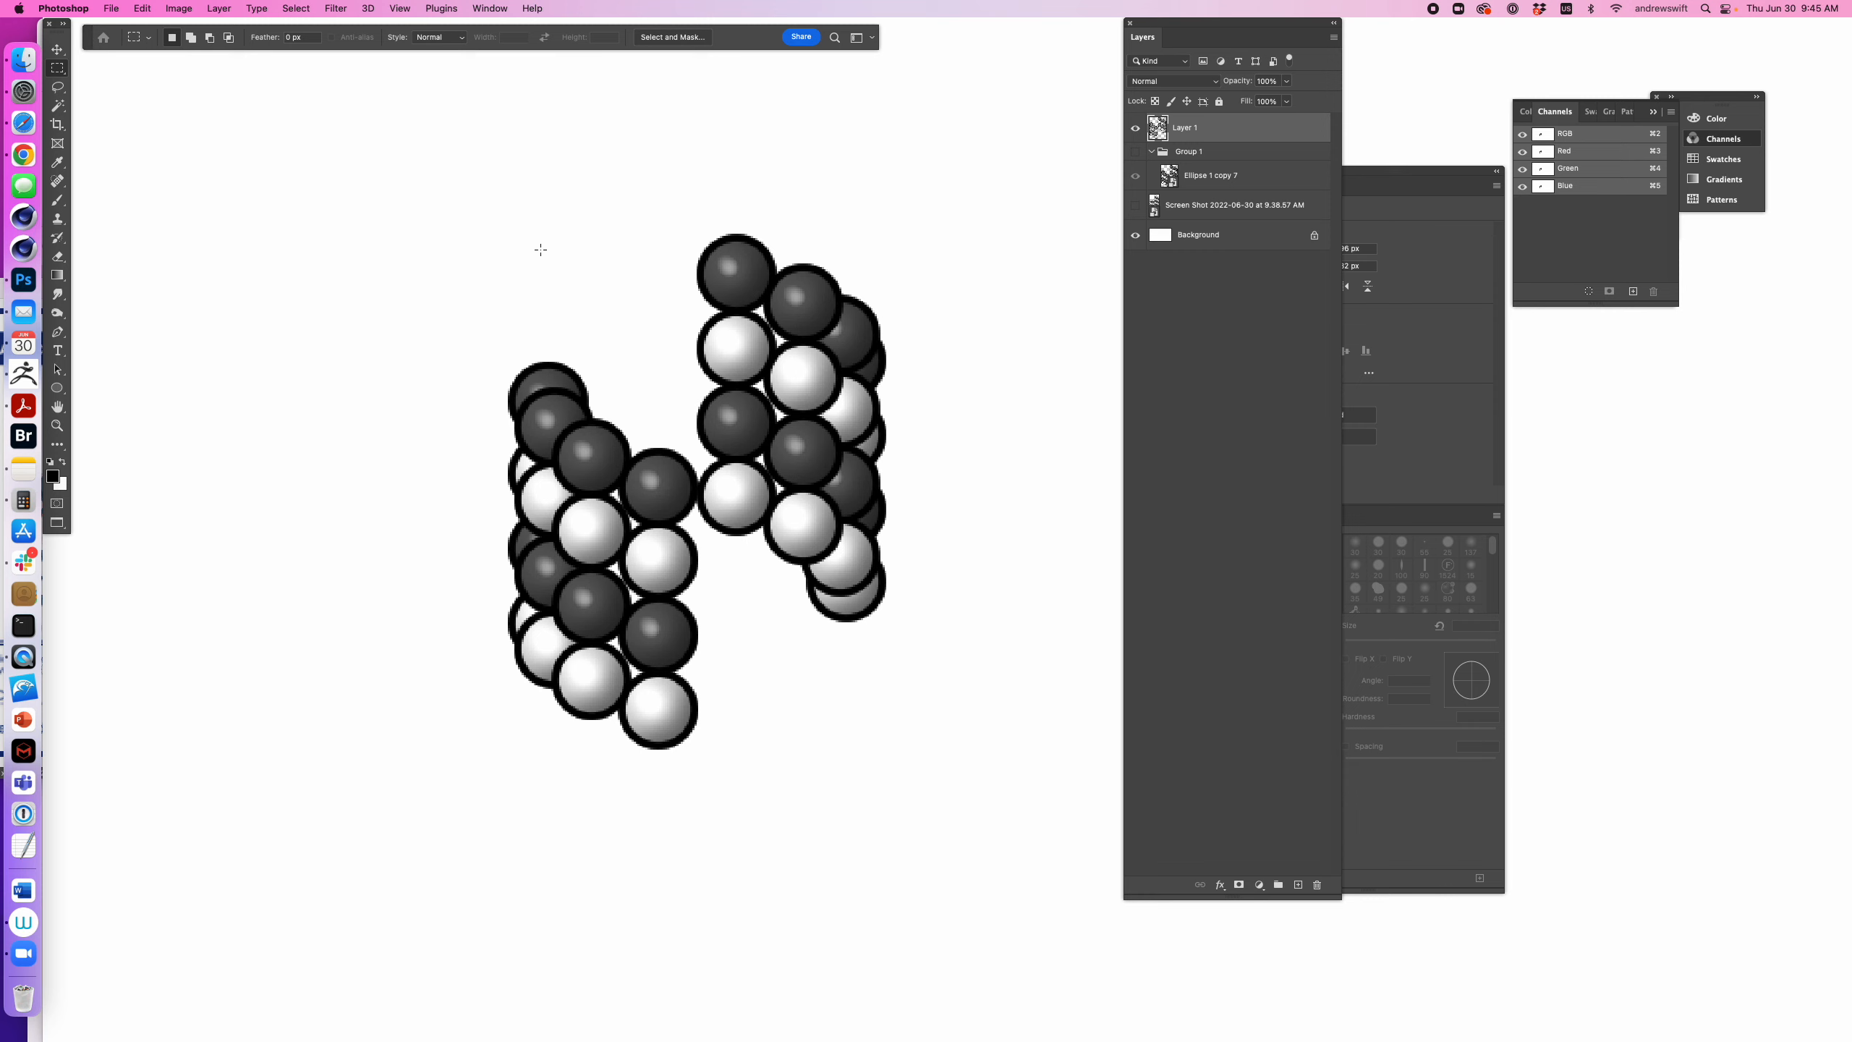
drag(485, 164, 889, 750)
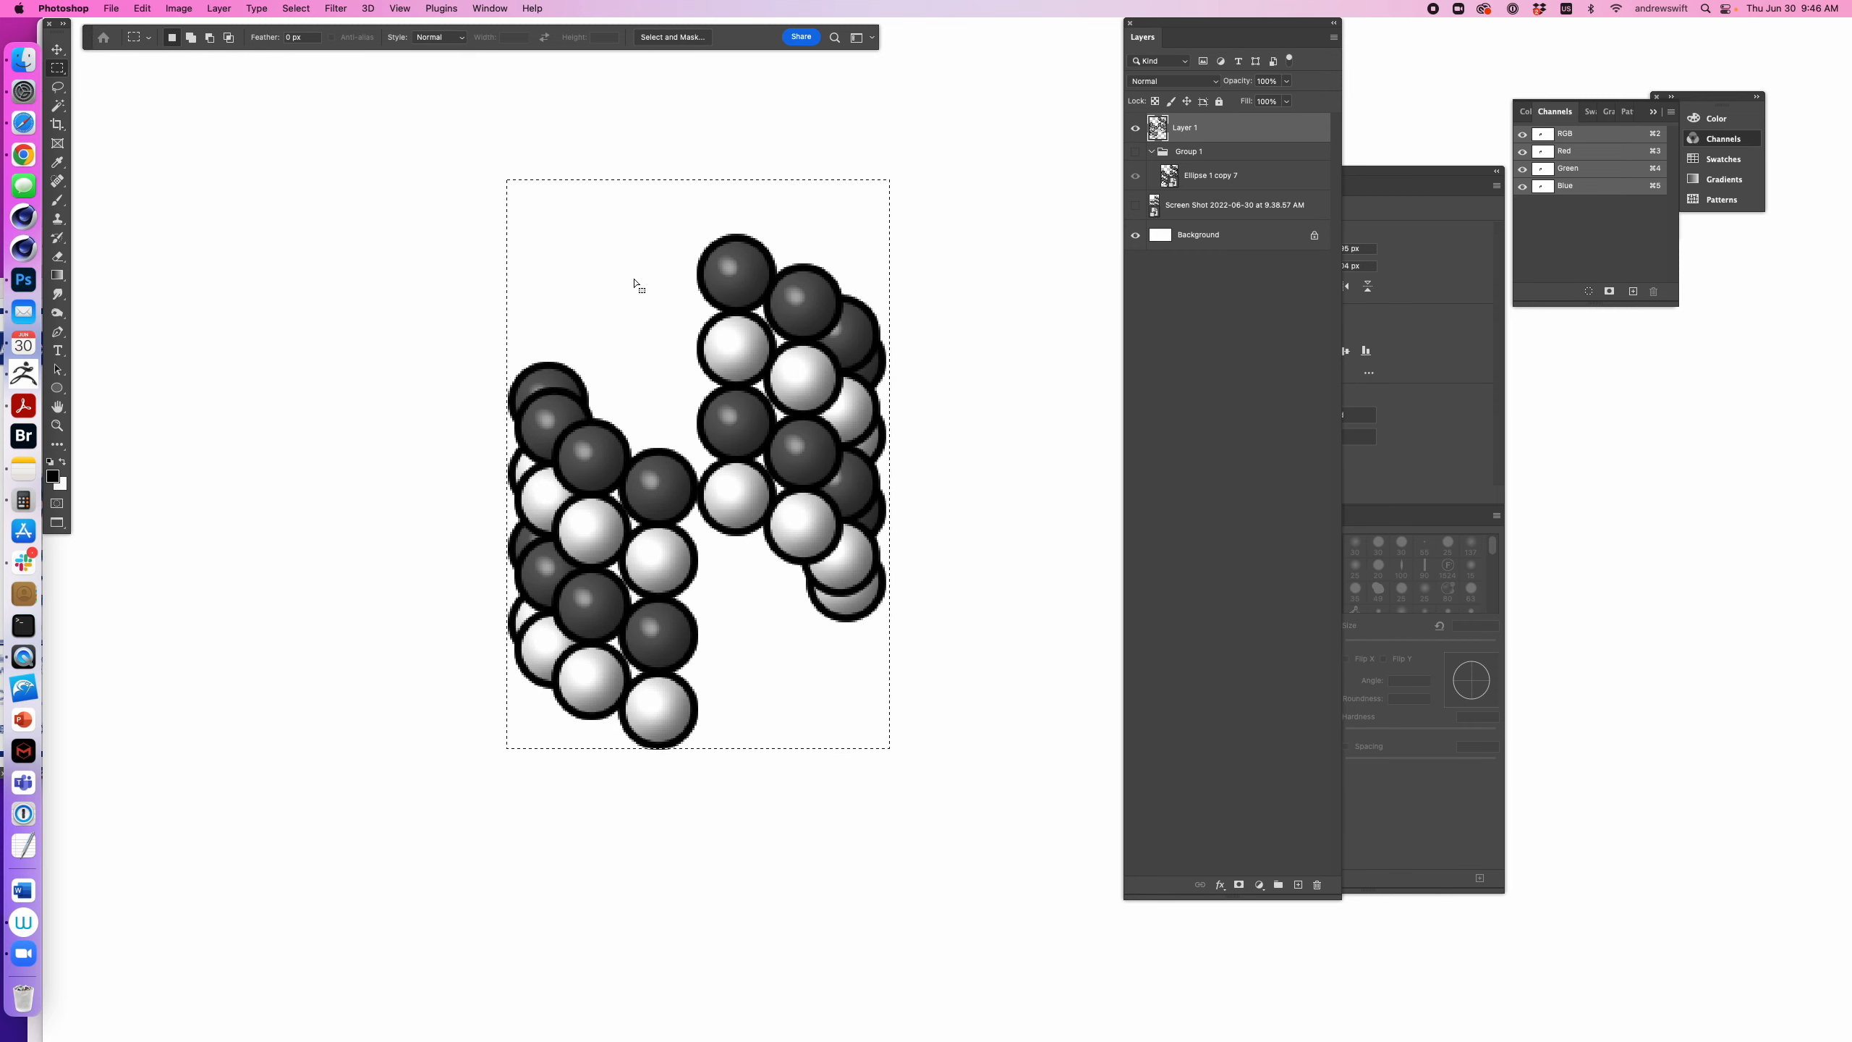
drag(448, 148, 1055, 233)
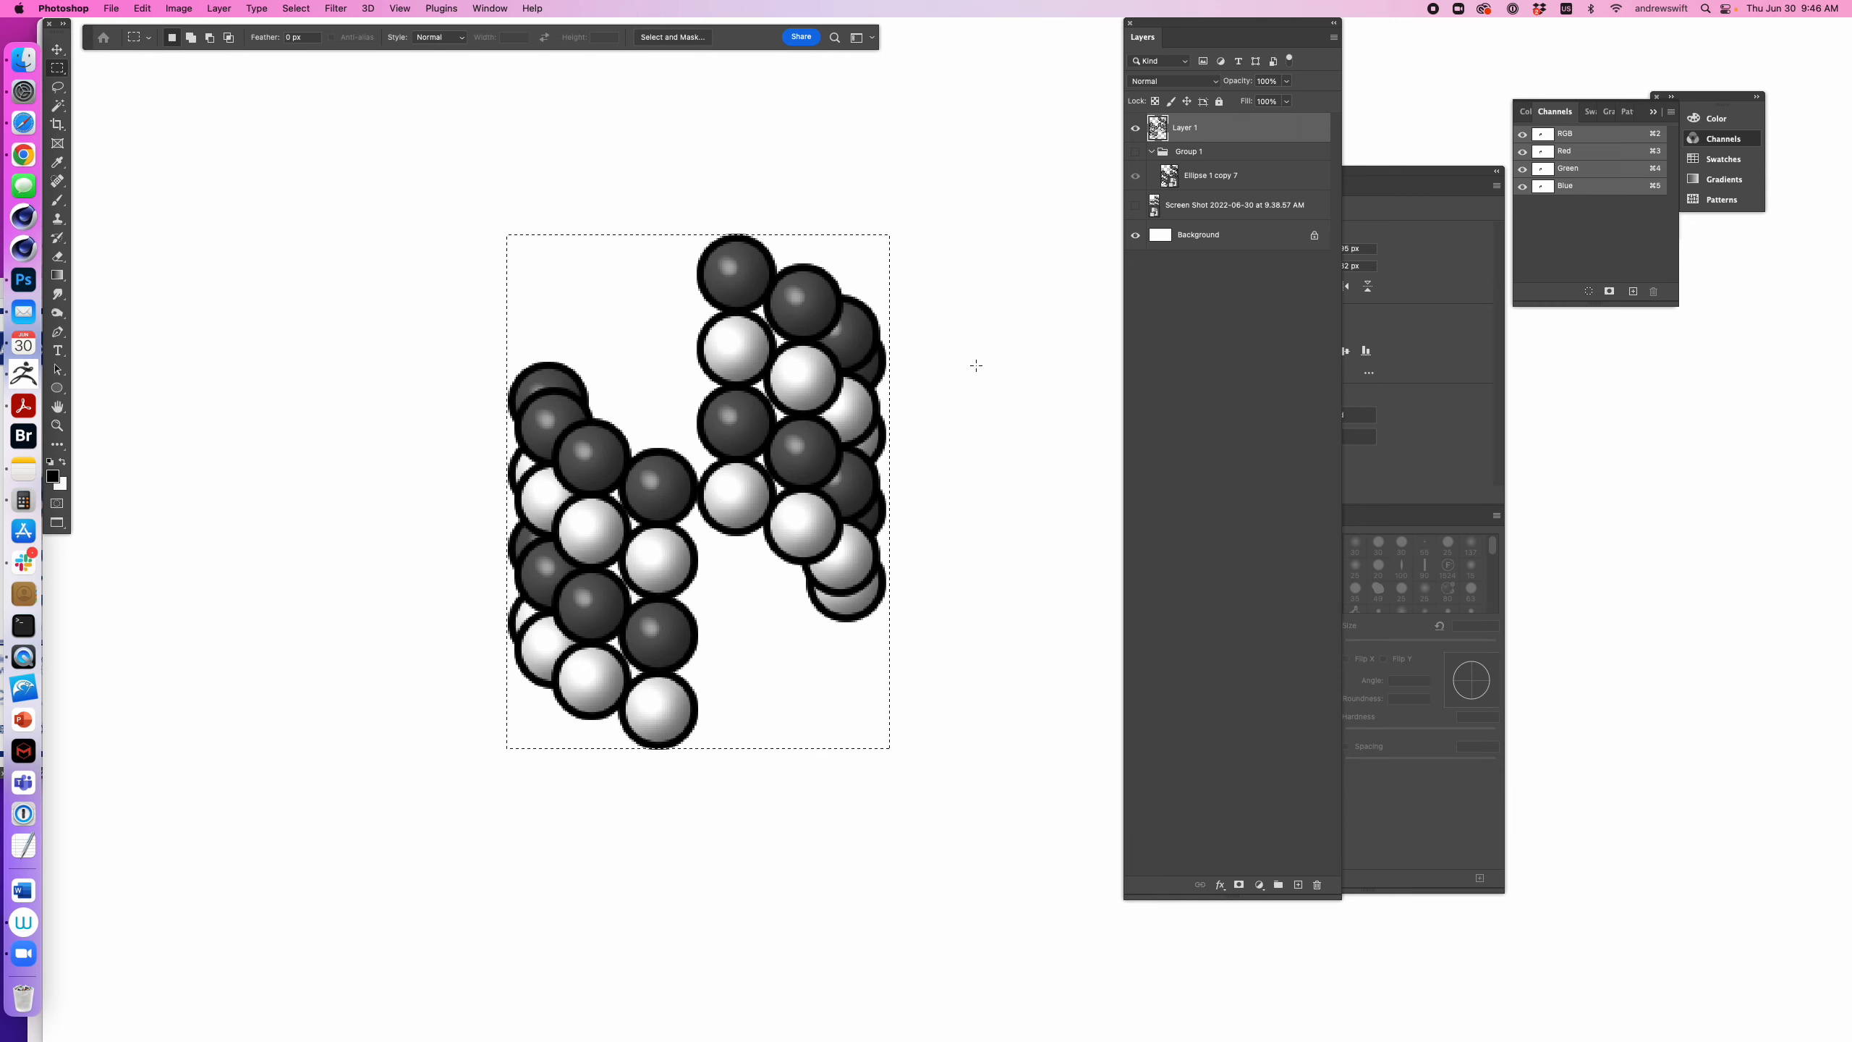
drag(941, 190, 885, 745)
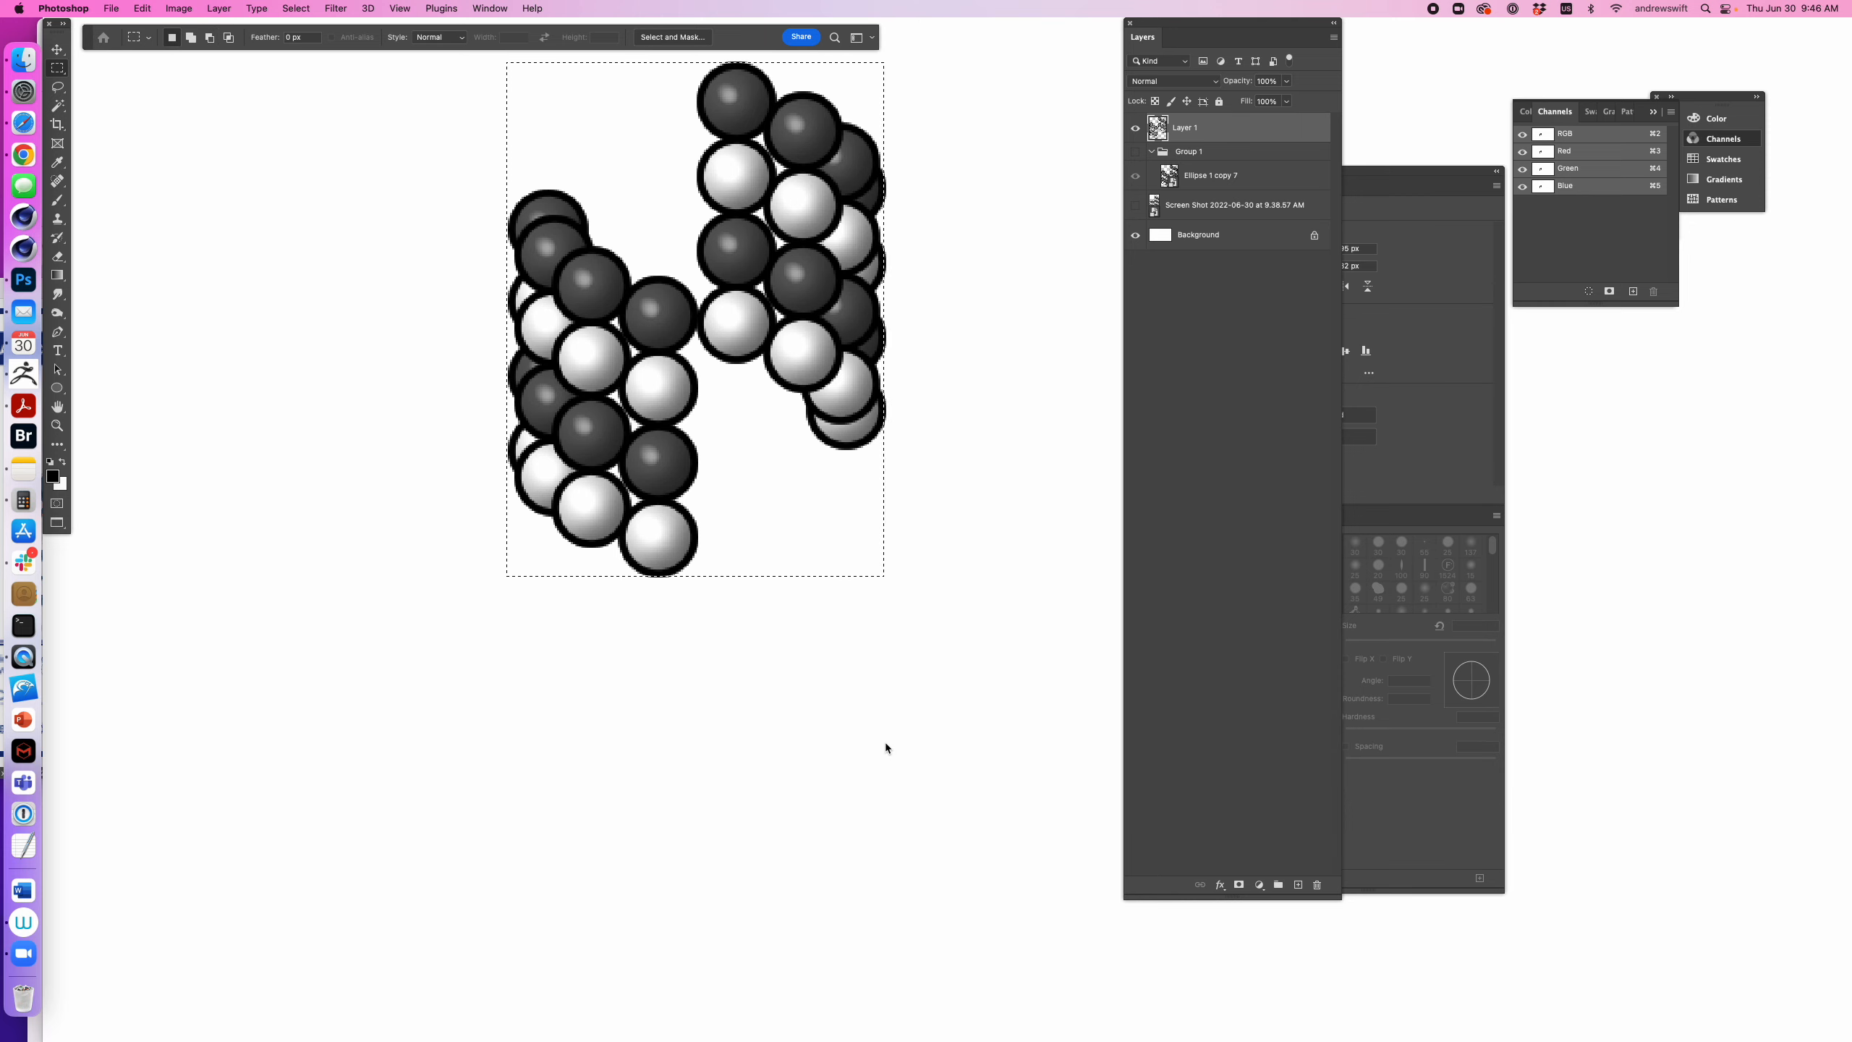
key(super+z)
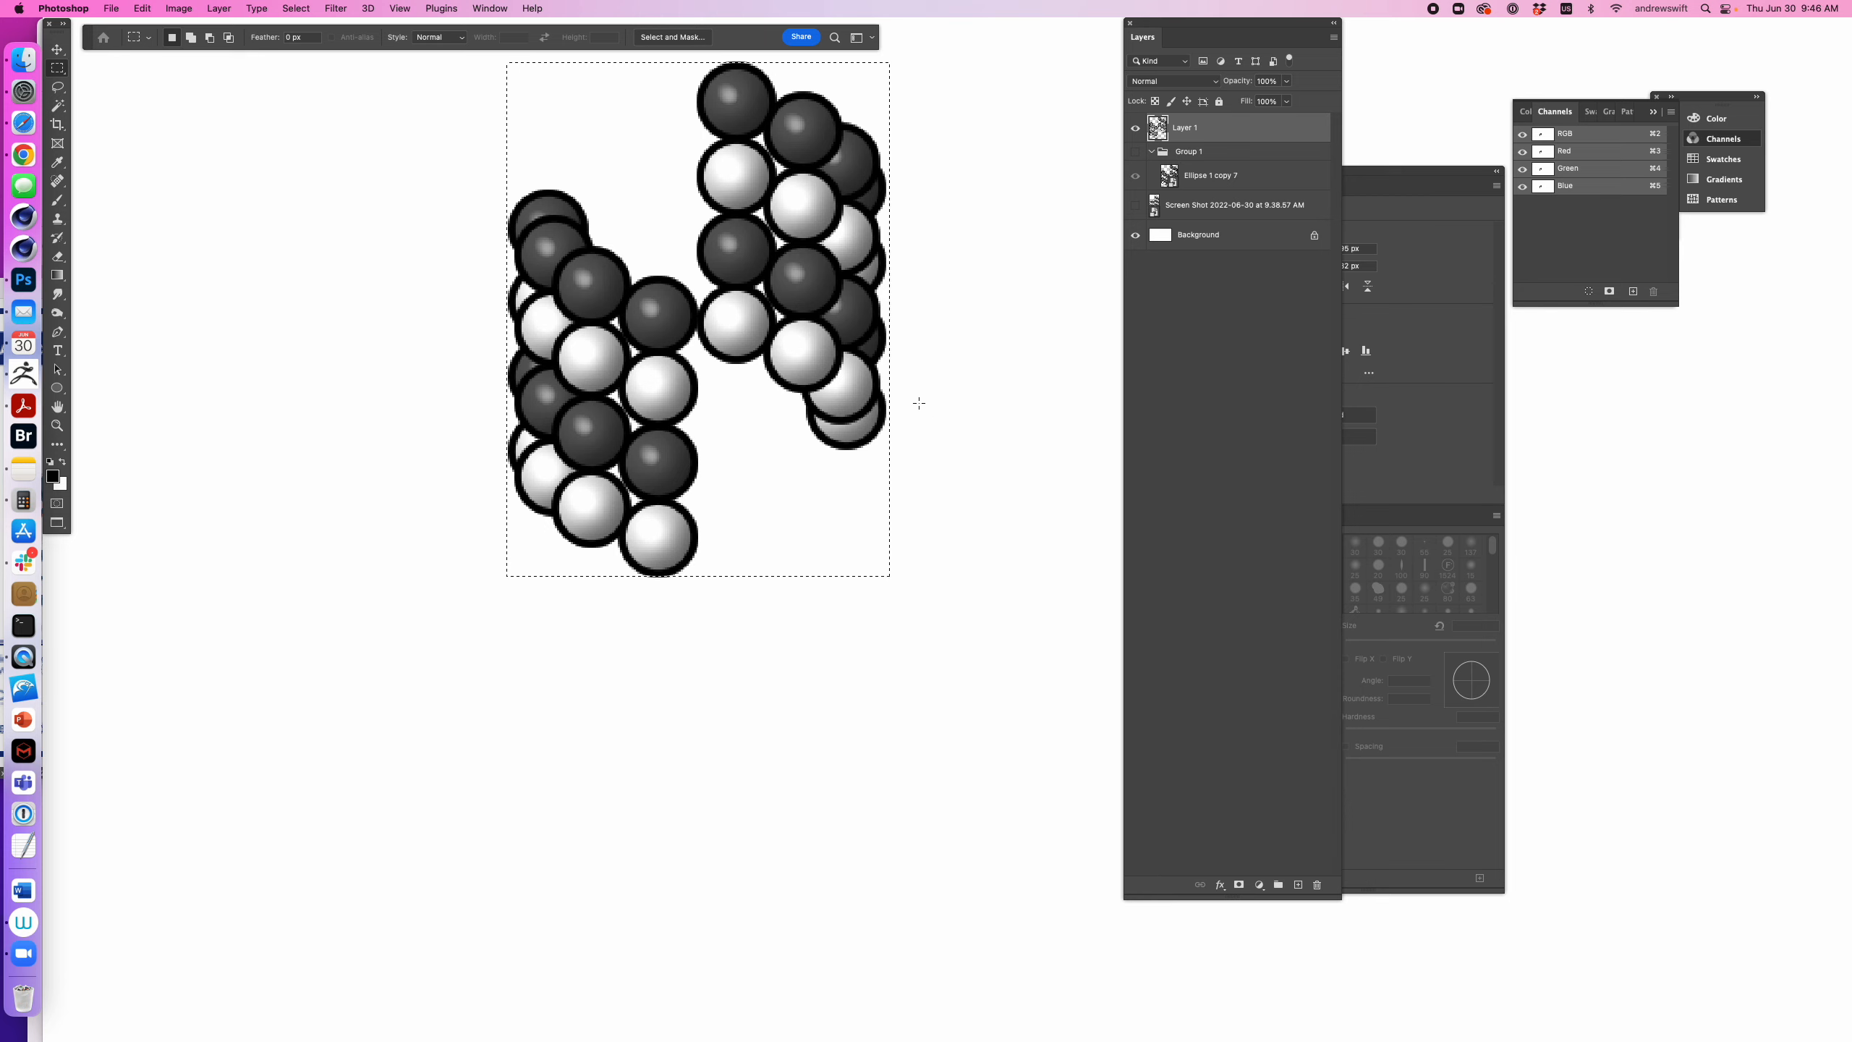
- Subtract narrow strips along the marquee's right side until it fits closely against the outermost spheres
drag(936, 362, 961, 580)
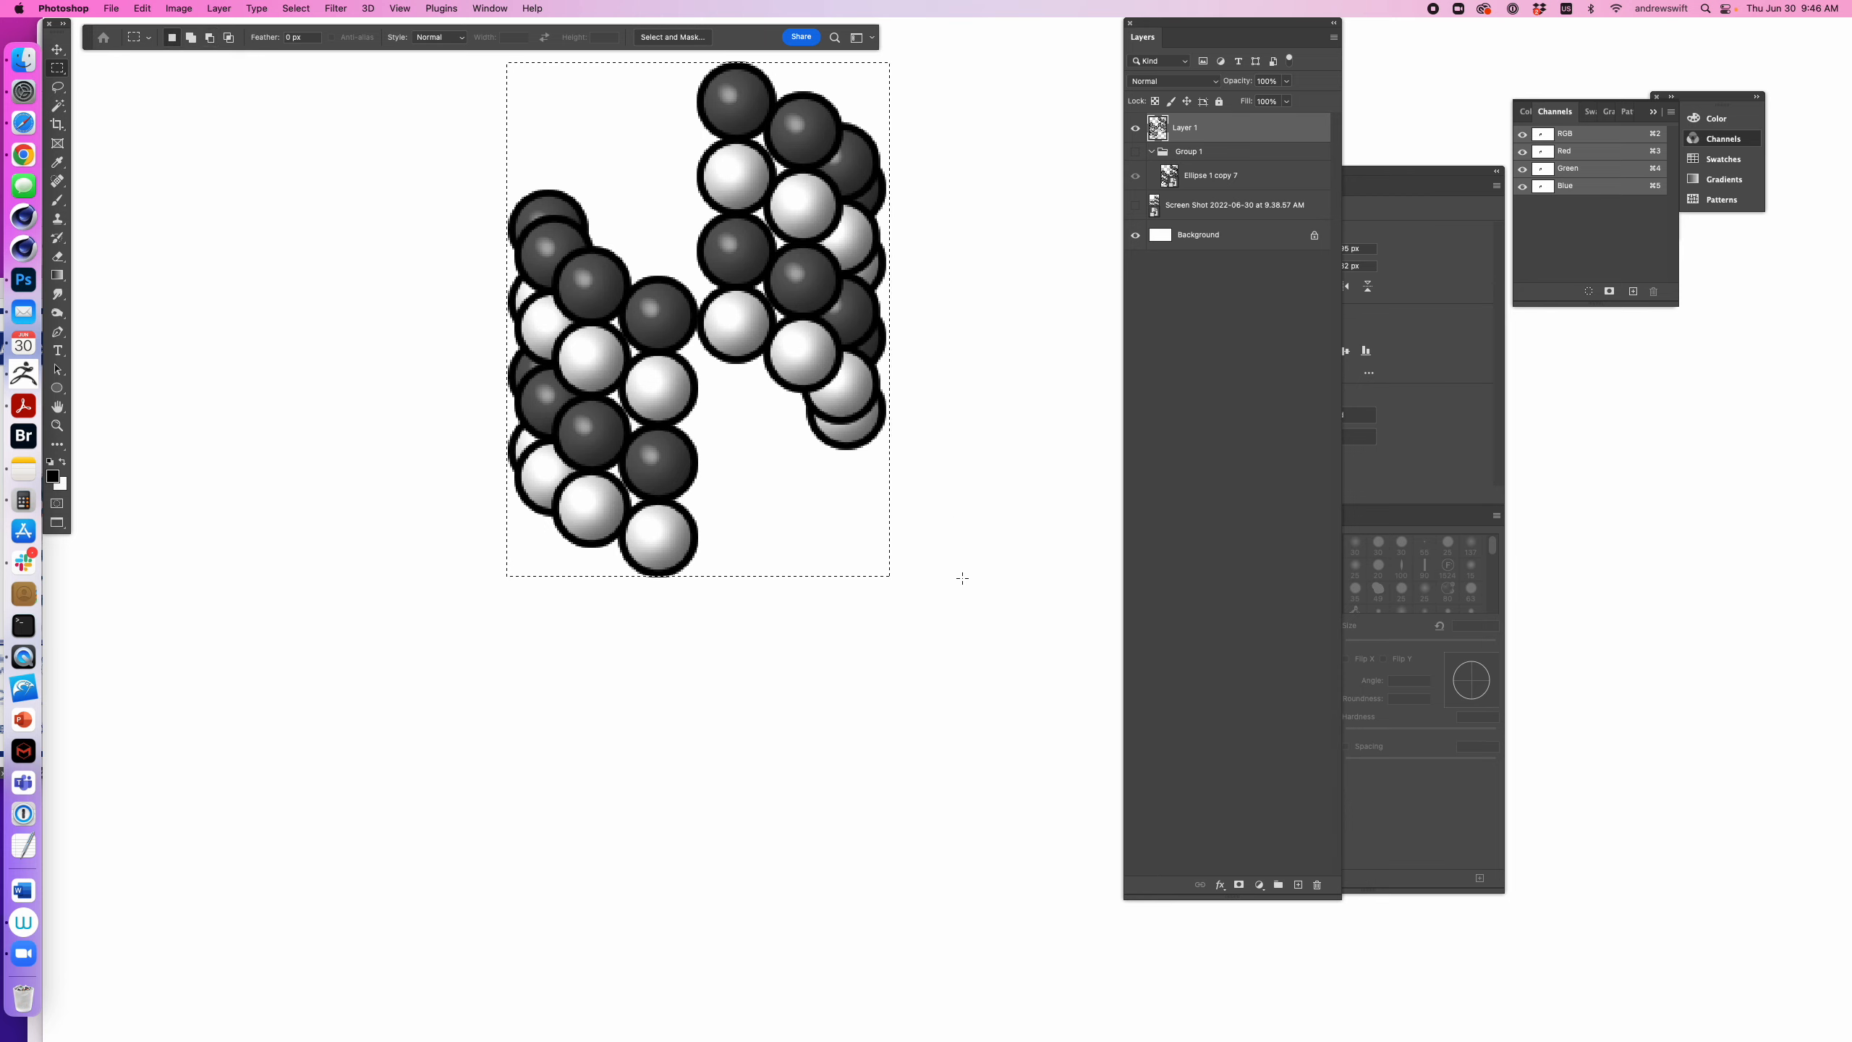
scroll(964, 582, up, 3)
scroll(965, 582, up, 1)
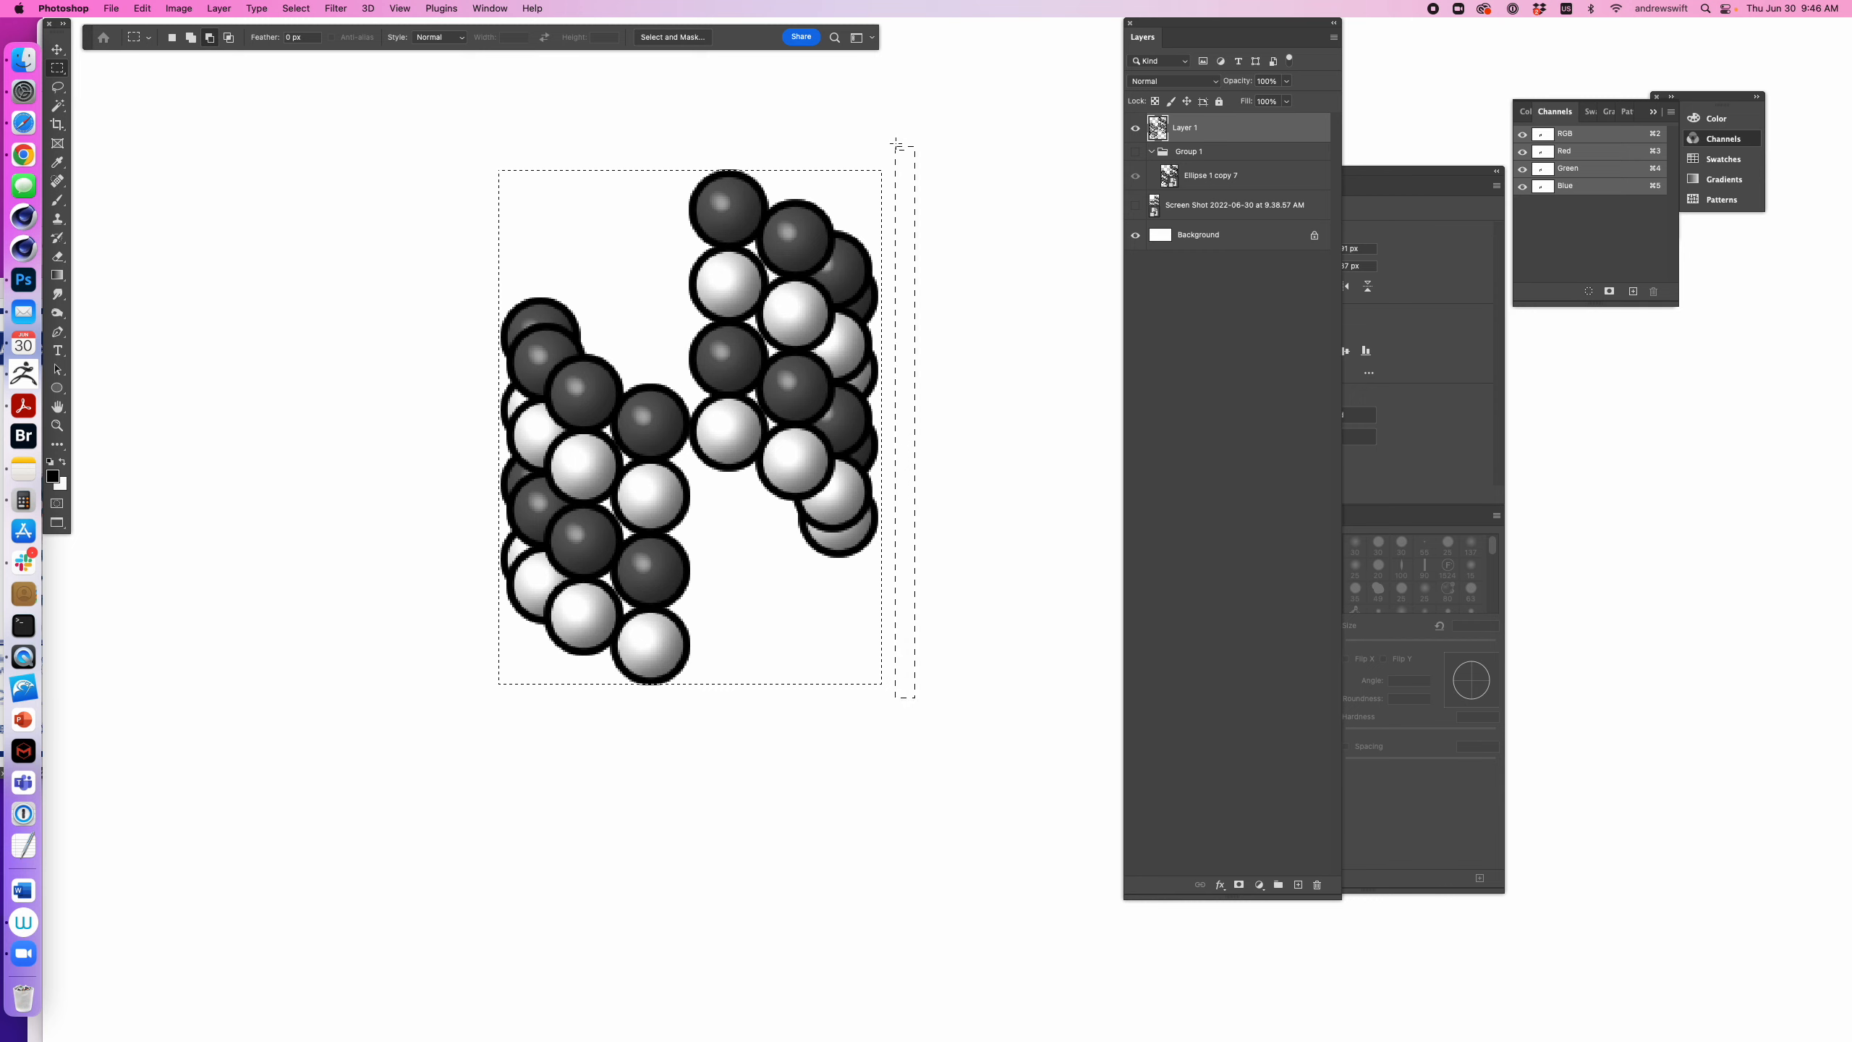
drag(897, 145, 877, 131)
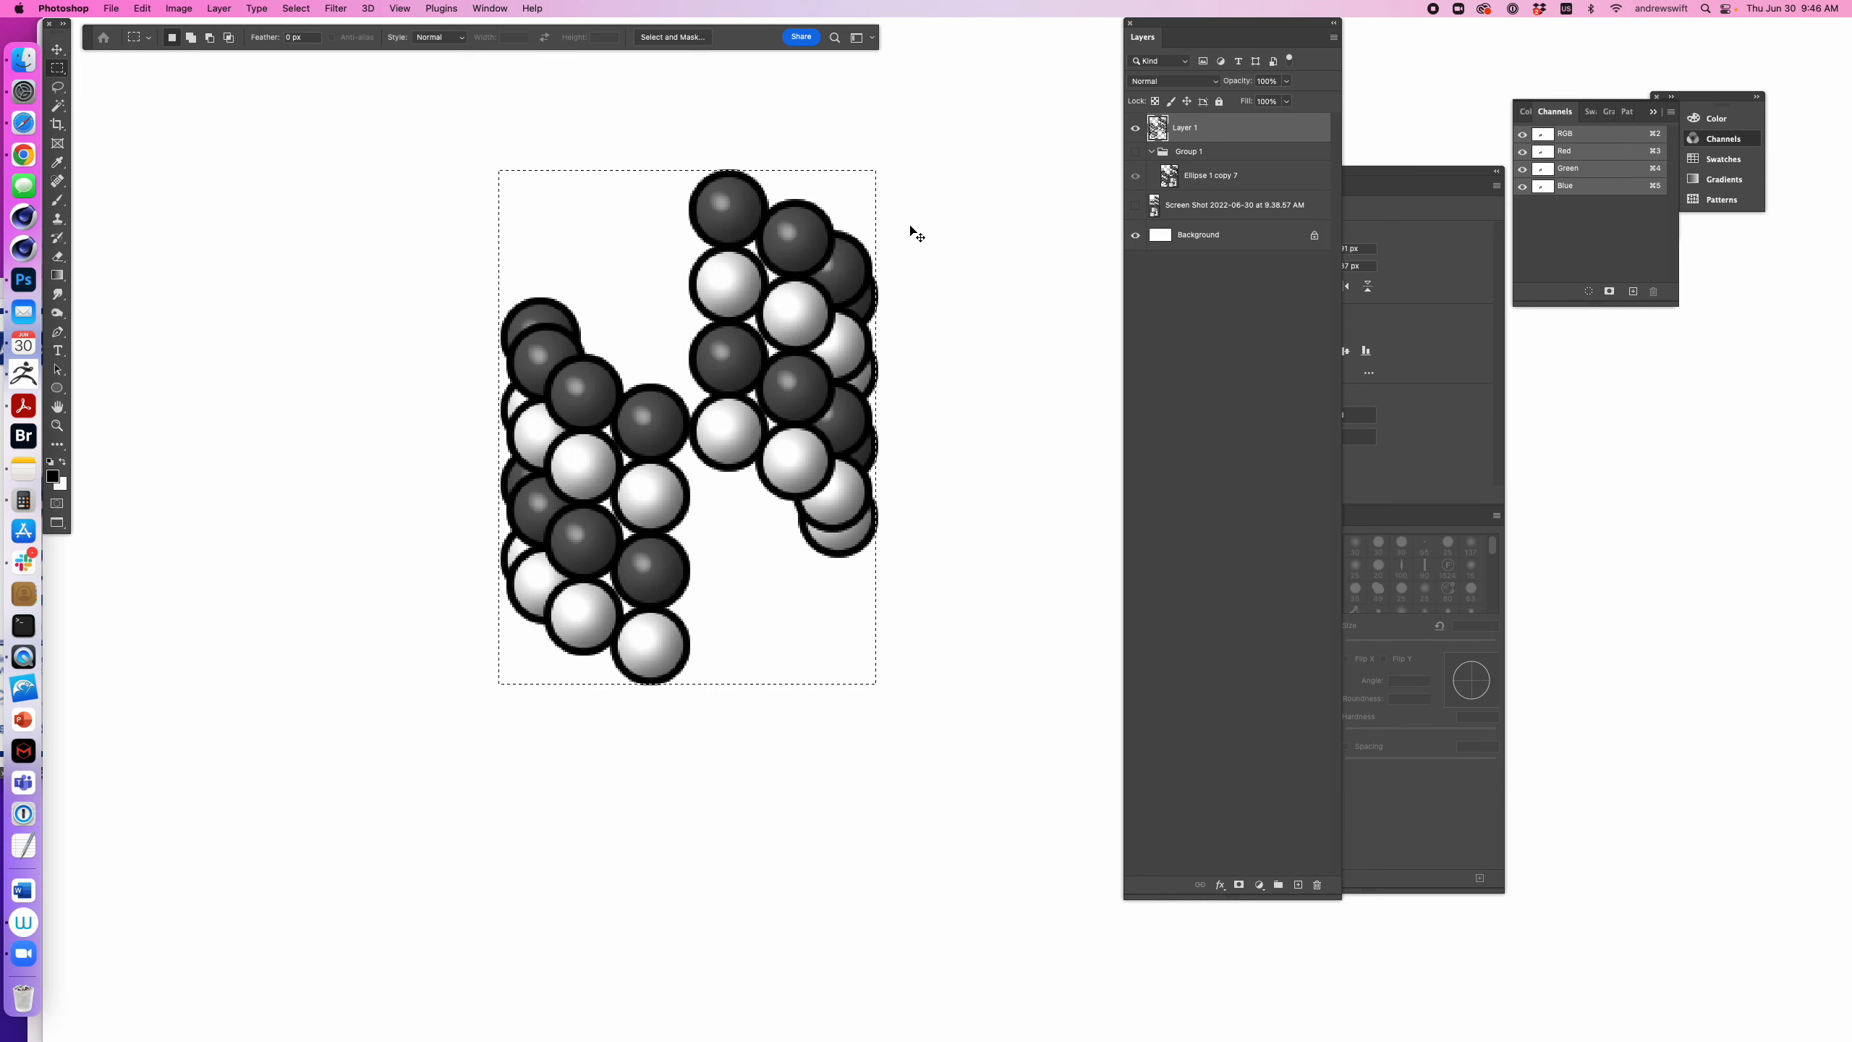
drag(917, 639, 877, 113)
drag(851, 323, 917, 363)
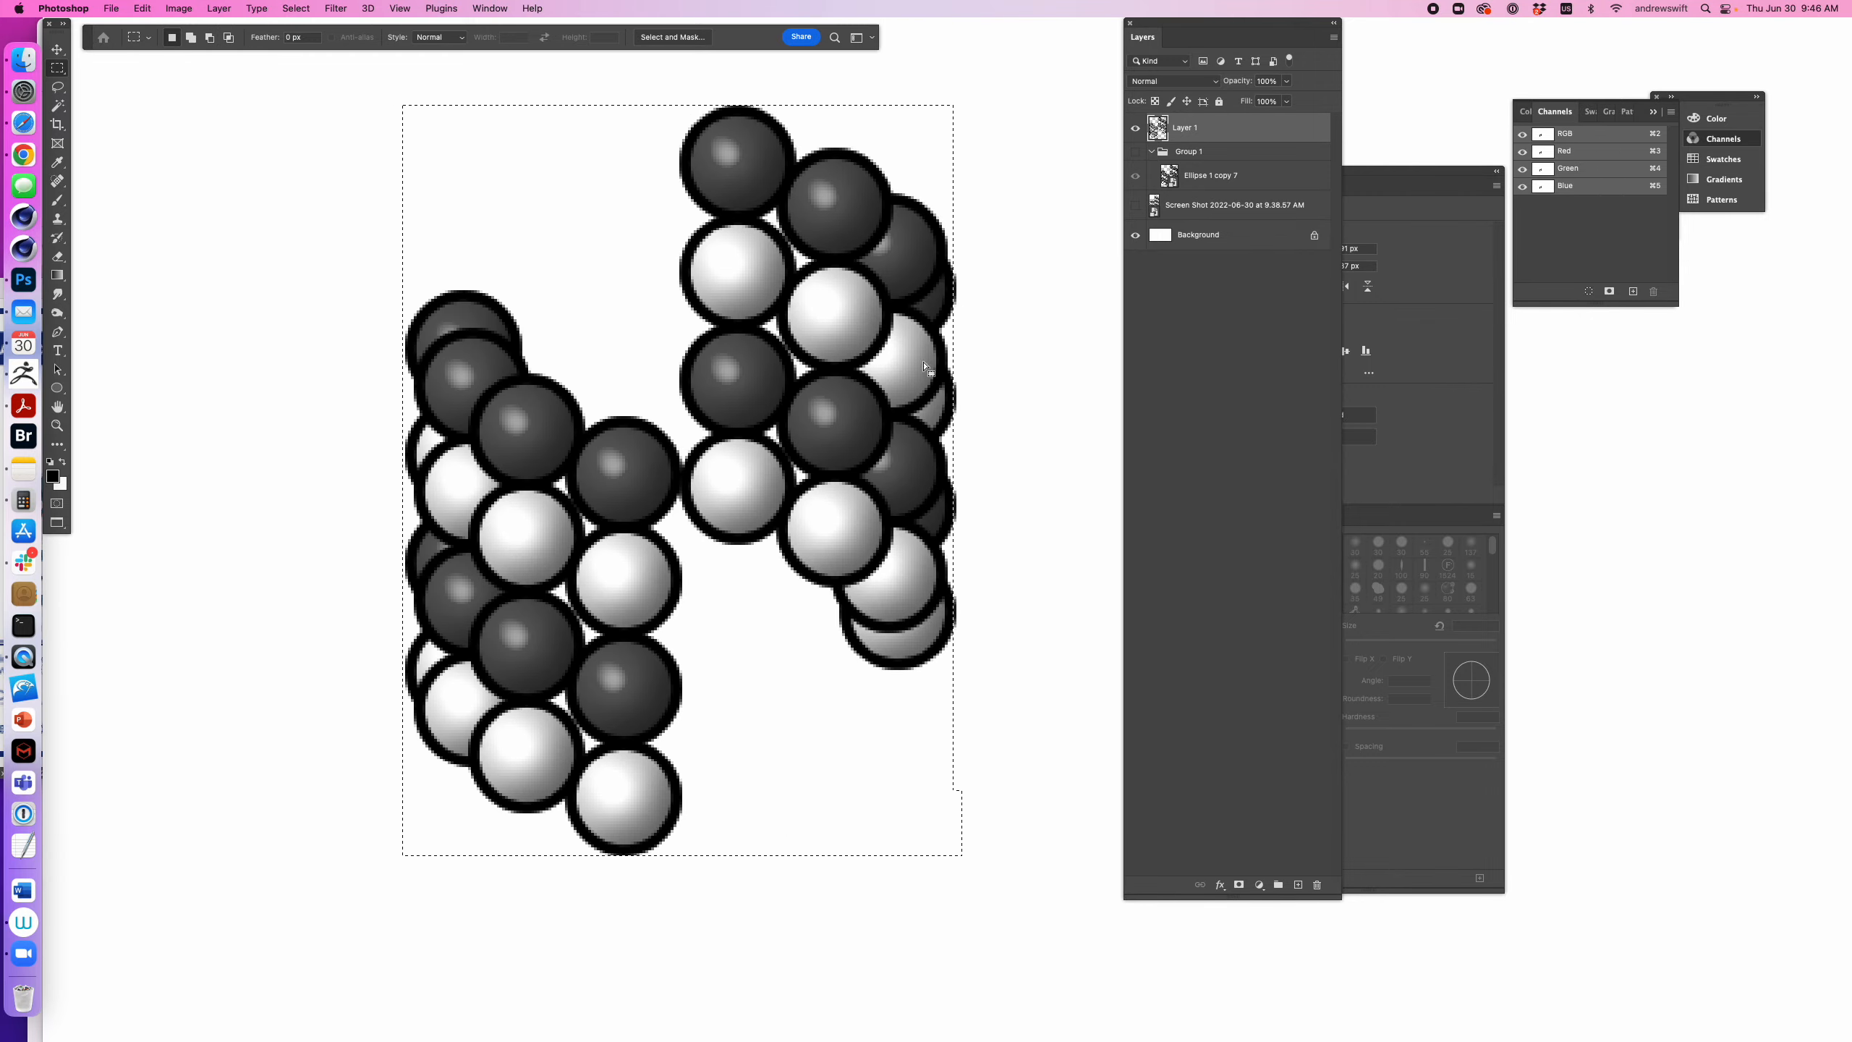
drag(1000, 711, 956, 457)
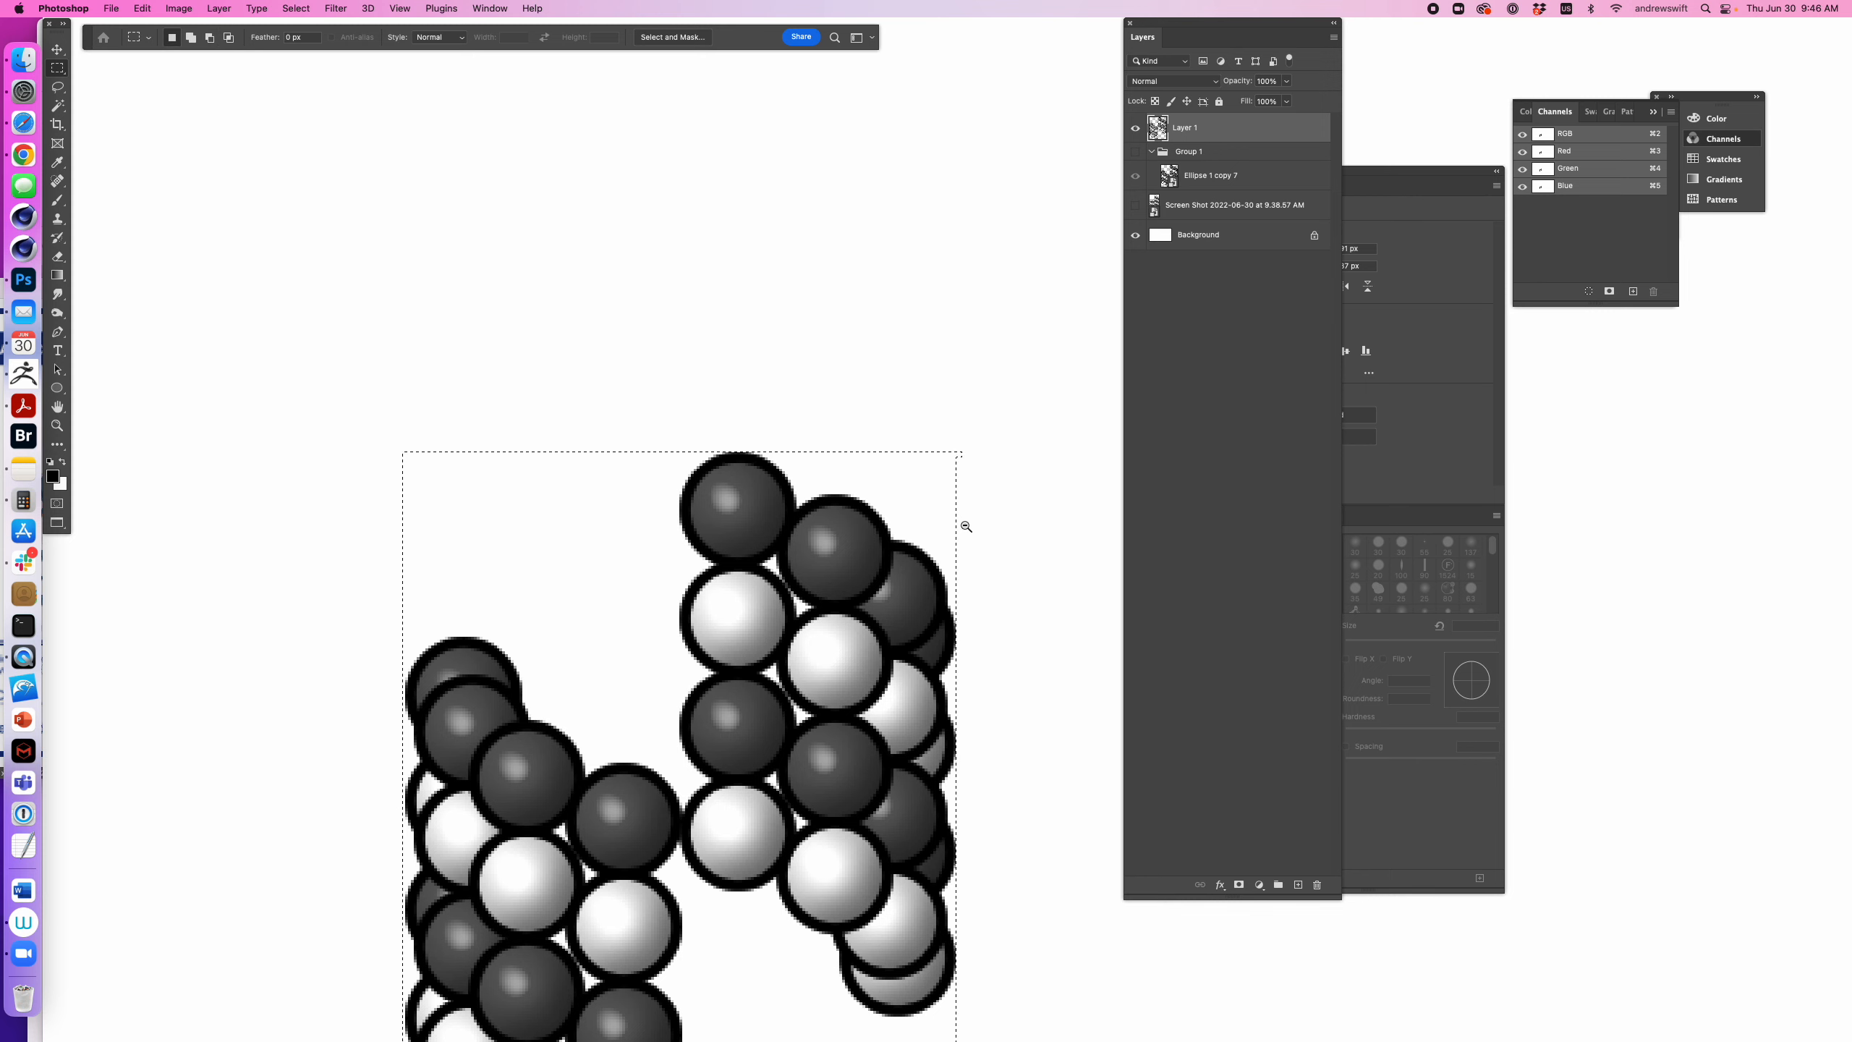
drag(965, 527, 859, 471)
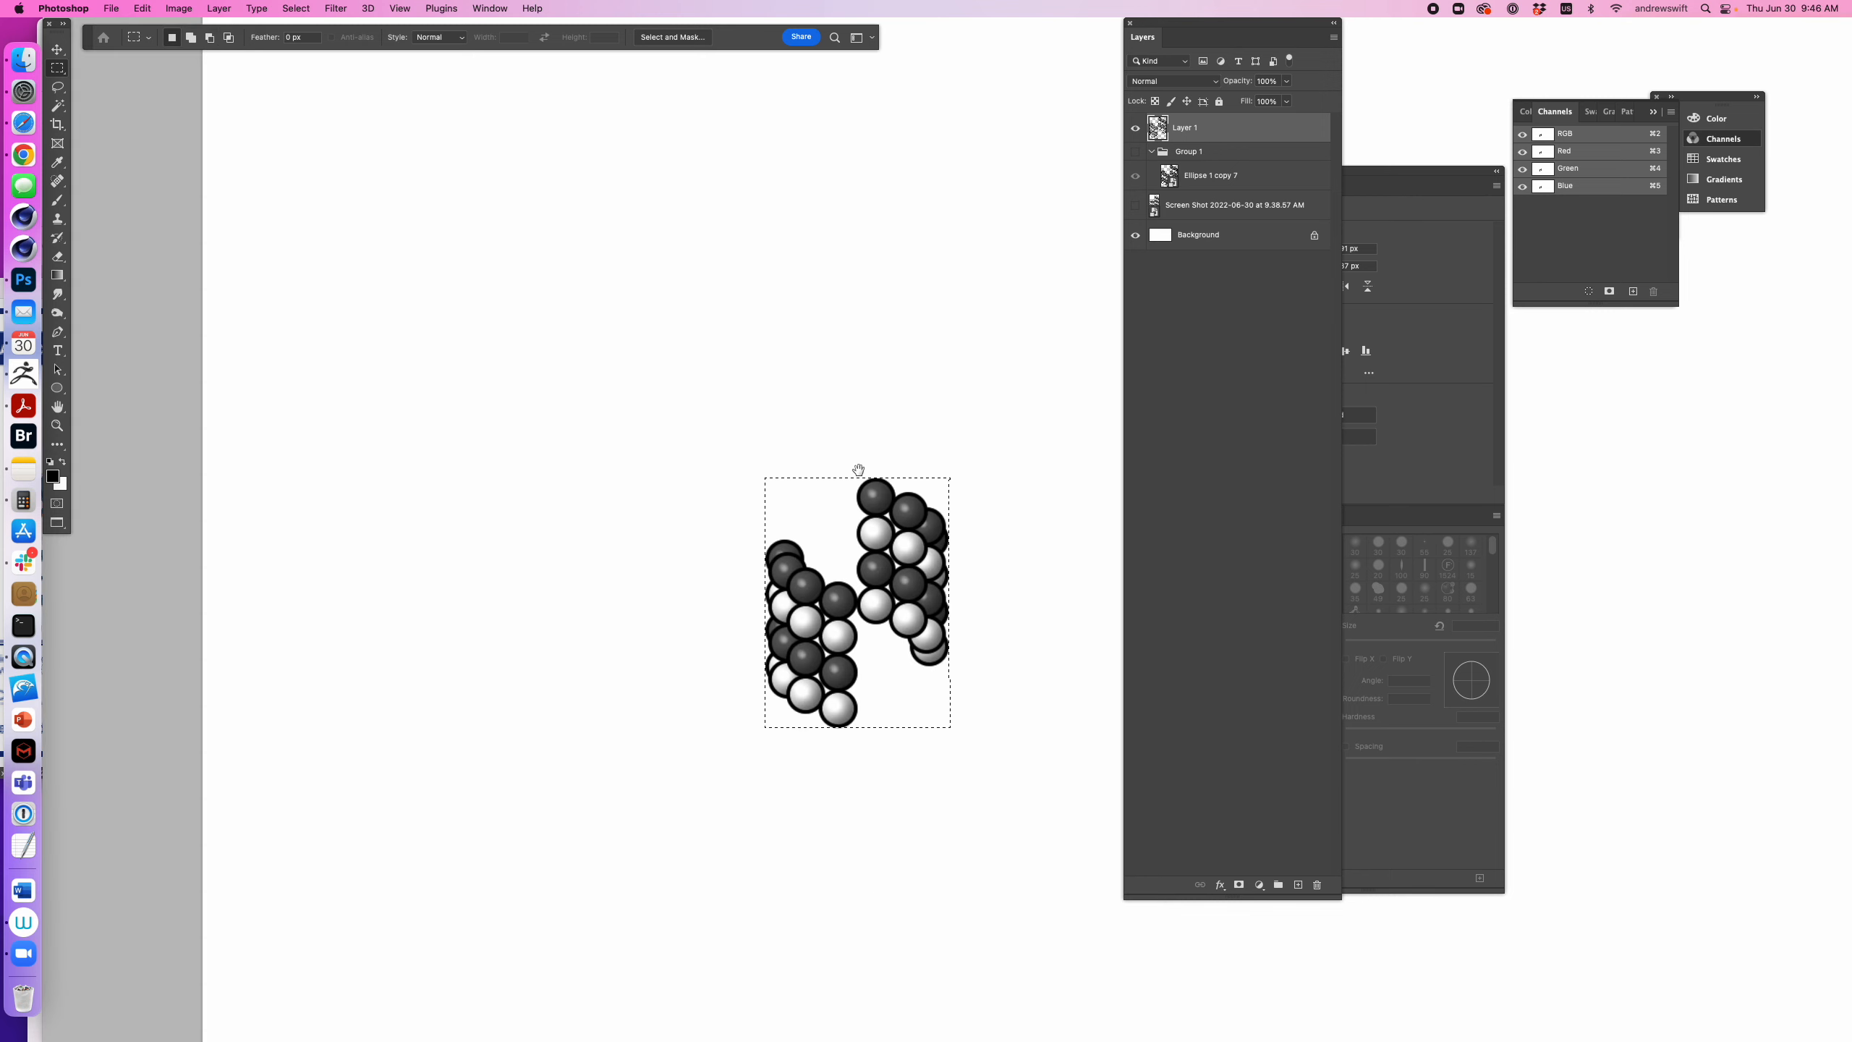
- Define a brush preset from the artwork inside the marquee, keeping the suggested brush name
click(179, 8)
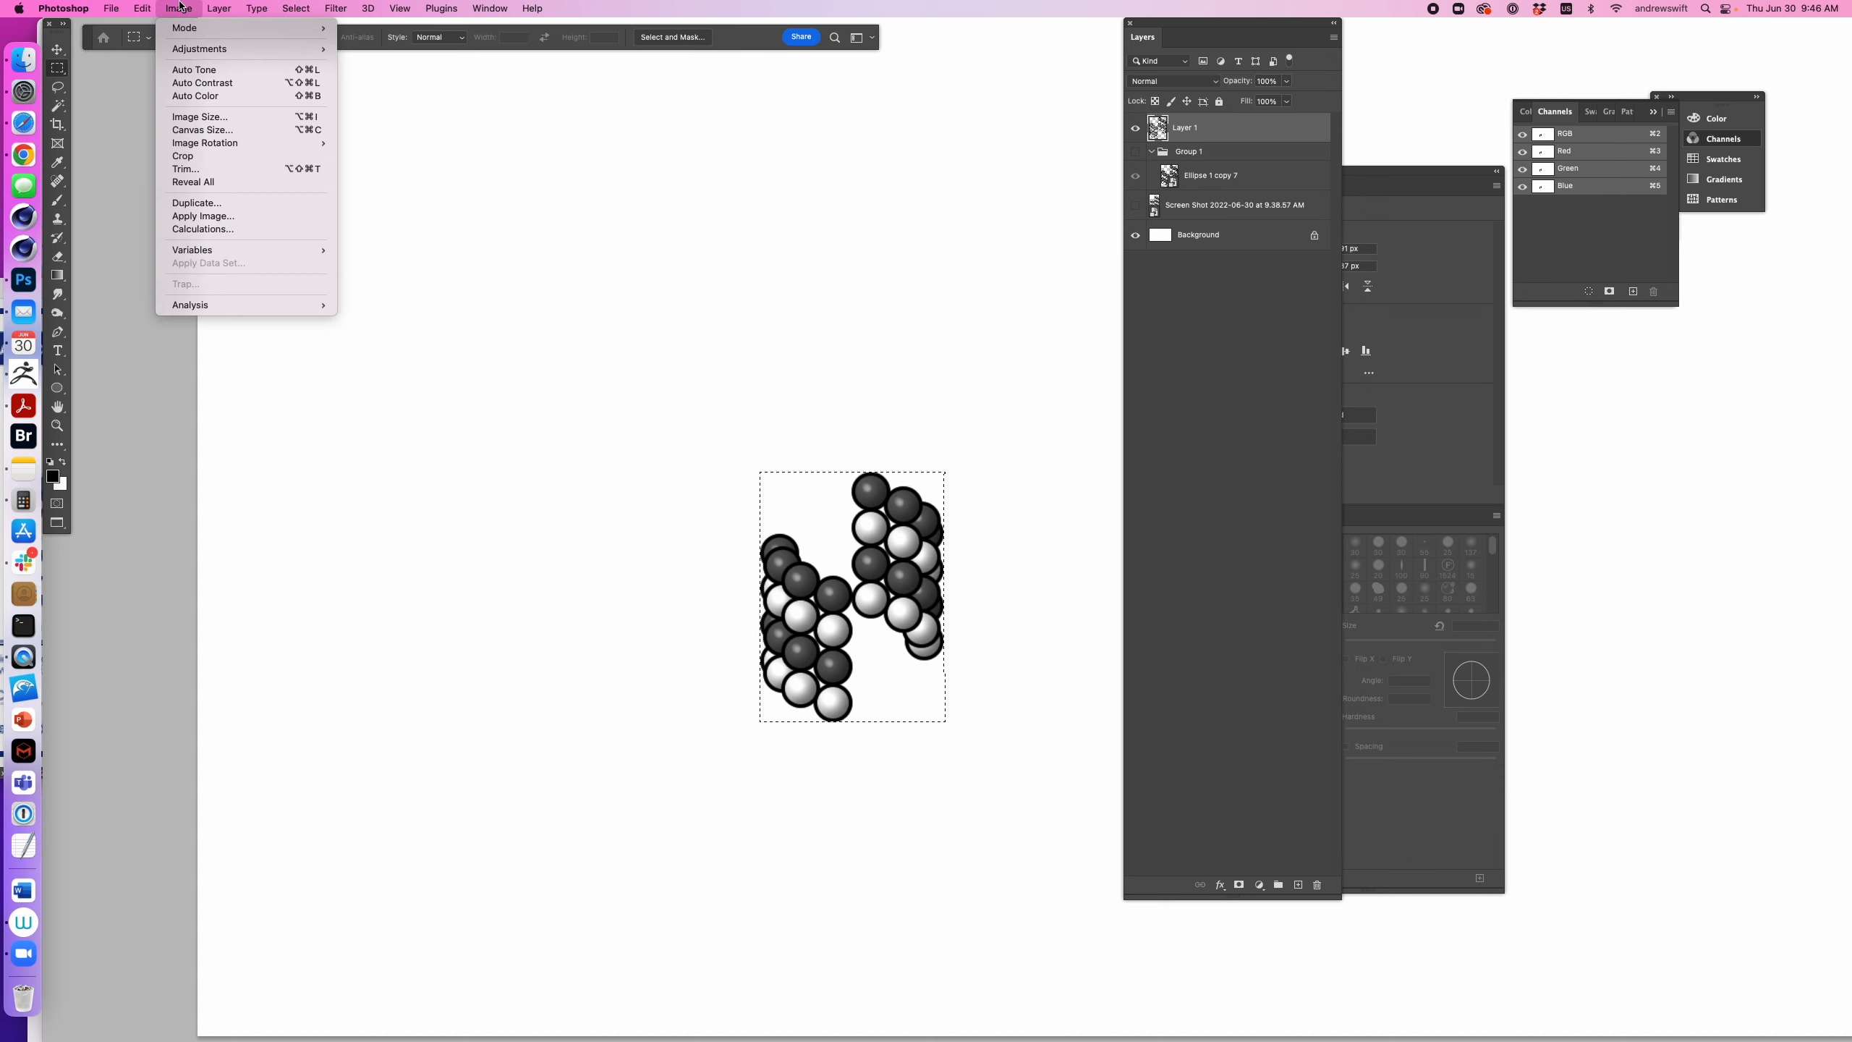
click(217, 5)
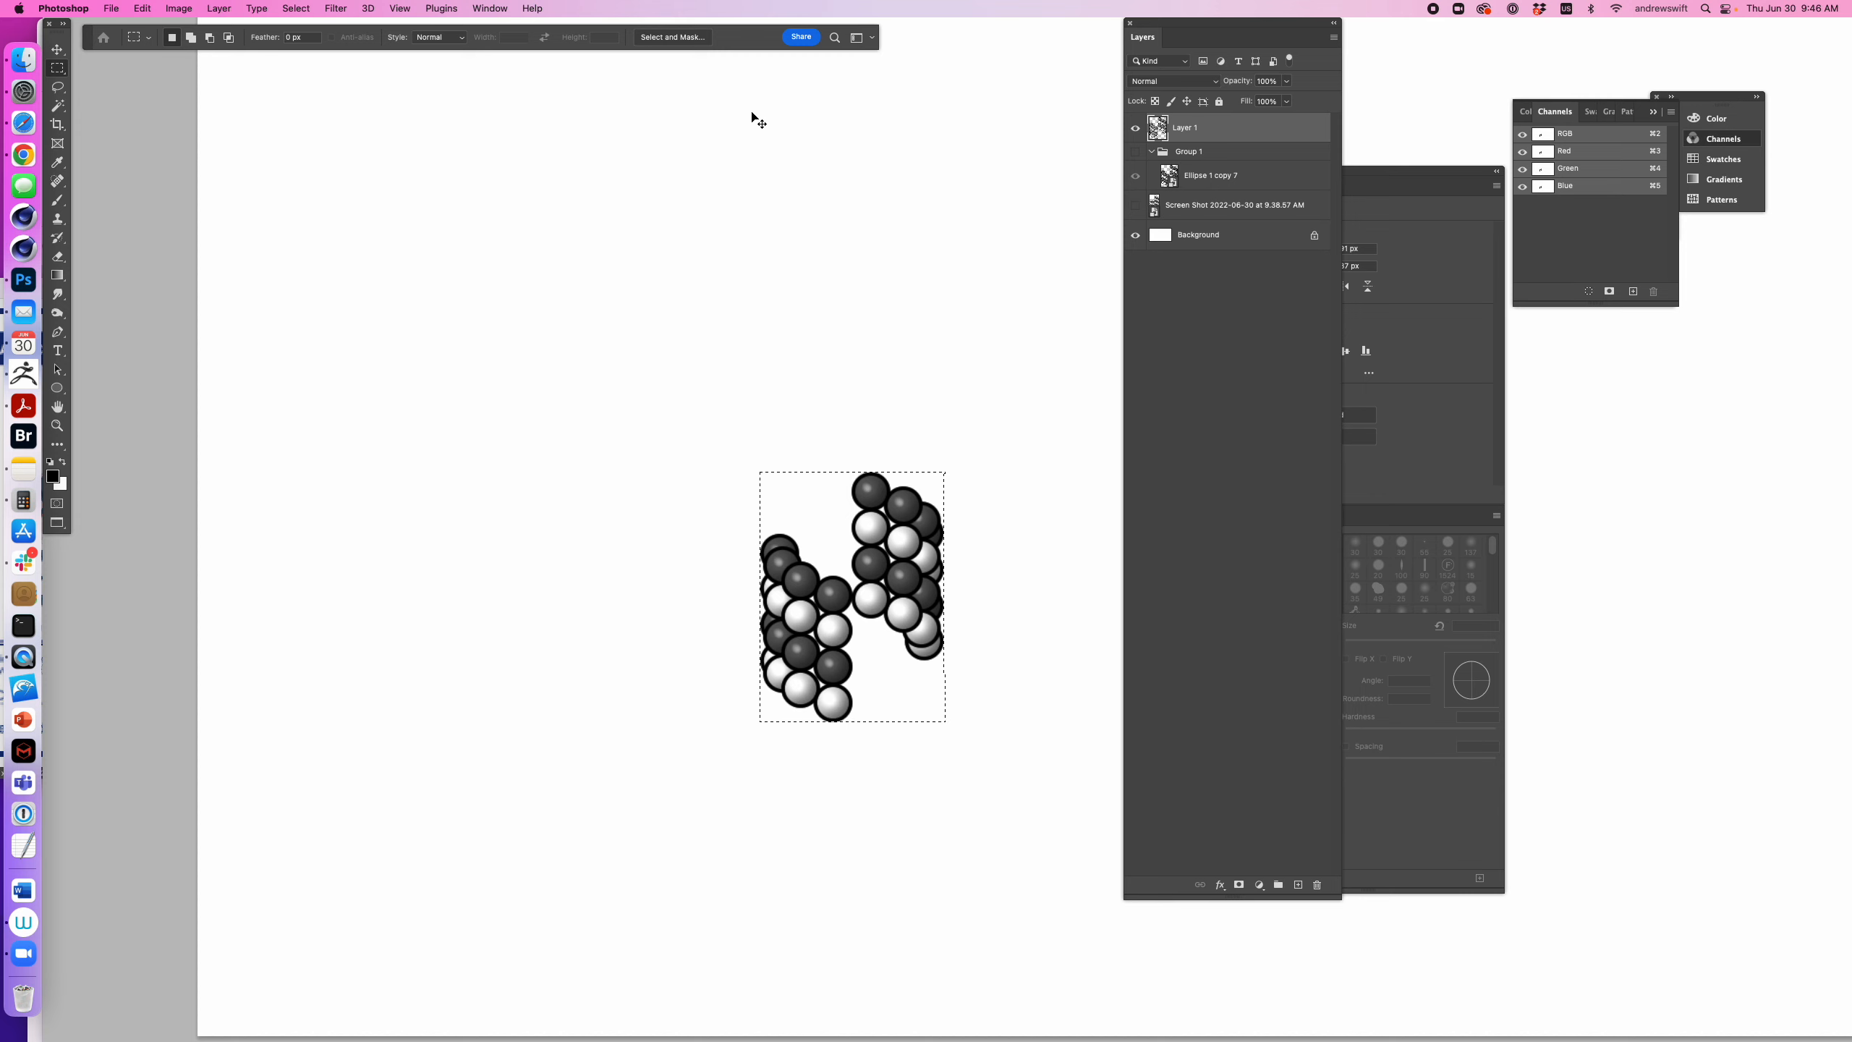
click(167, 7)
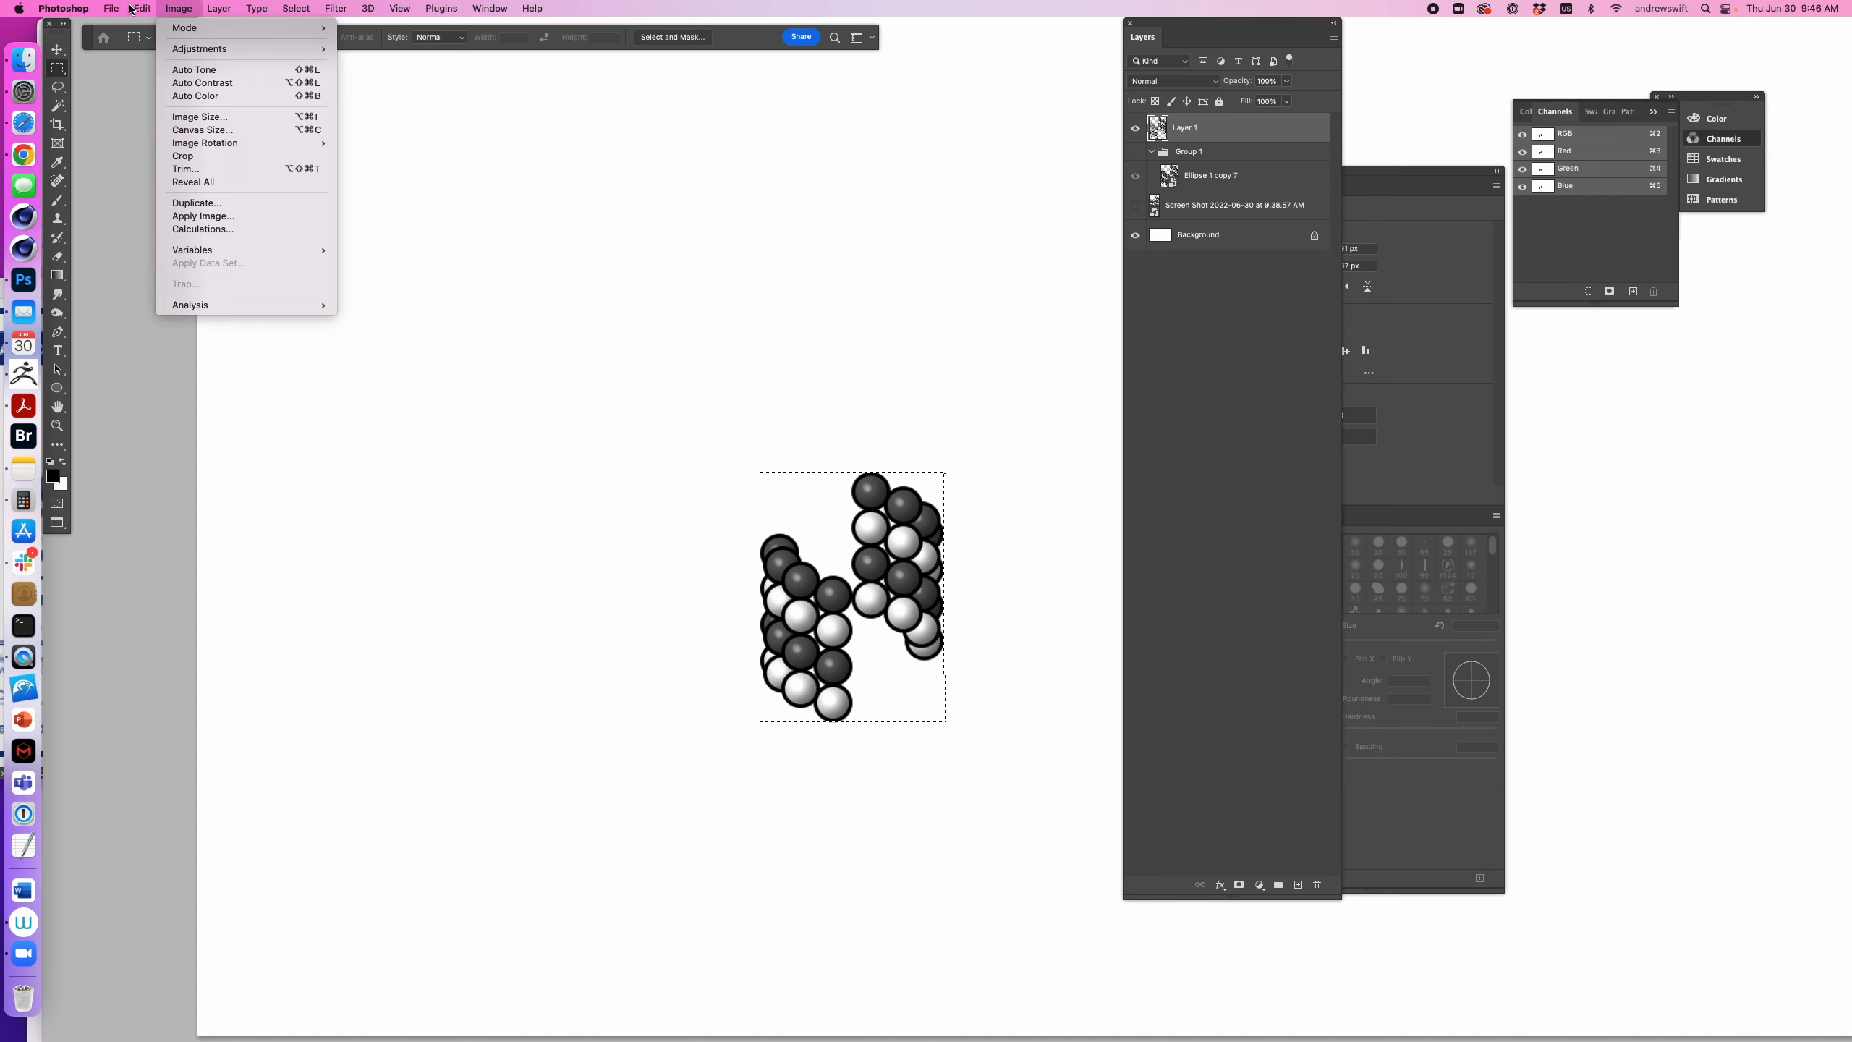
mouse_move(134, 8)
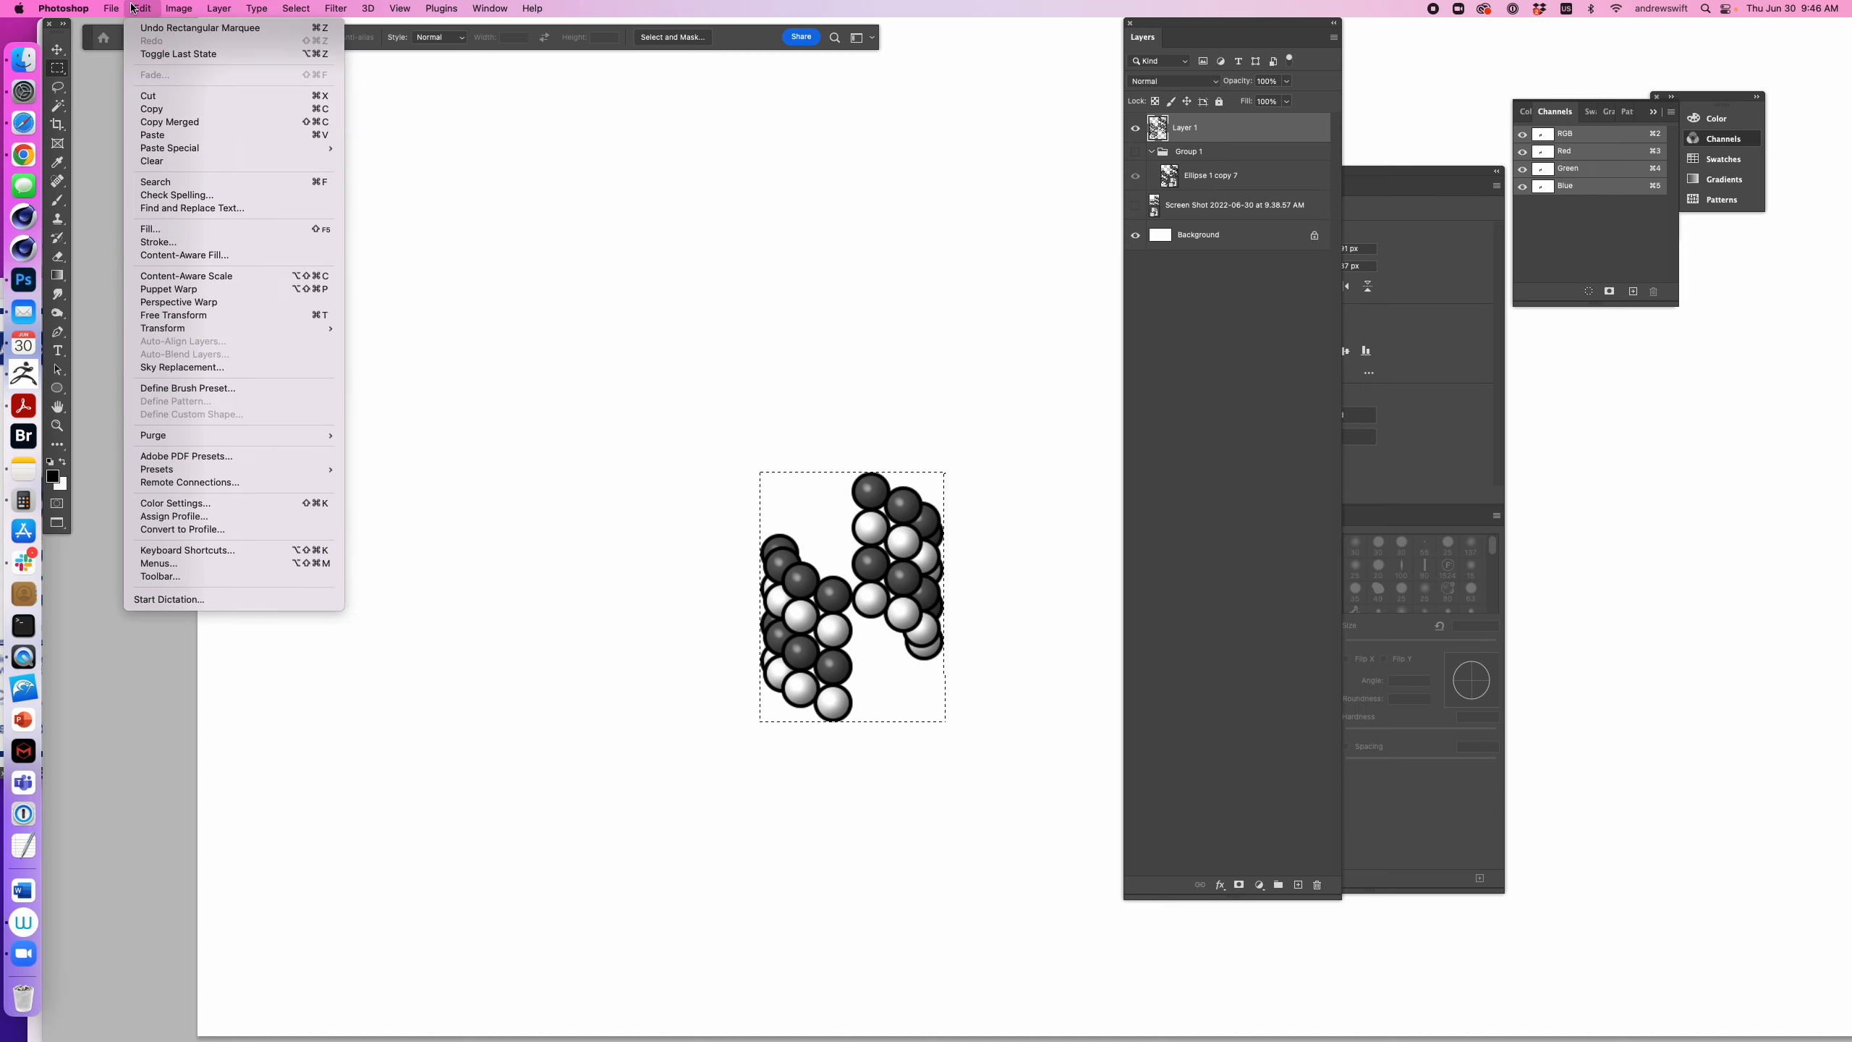
click(242, 386)
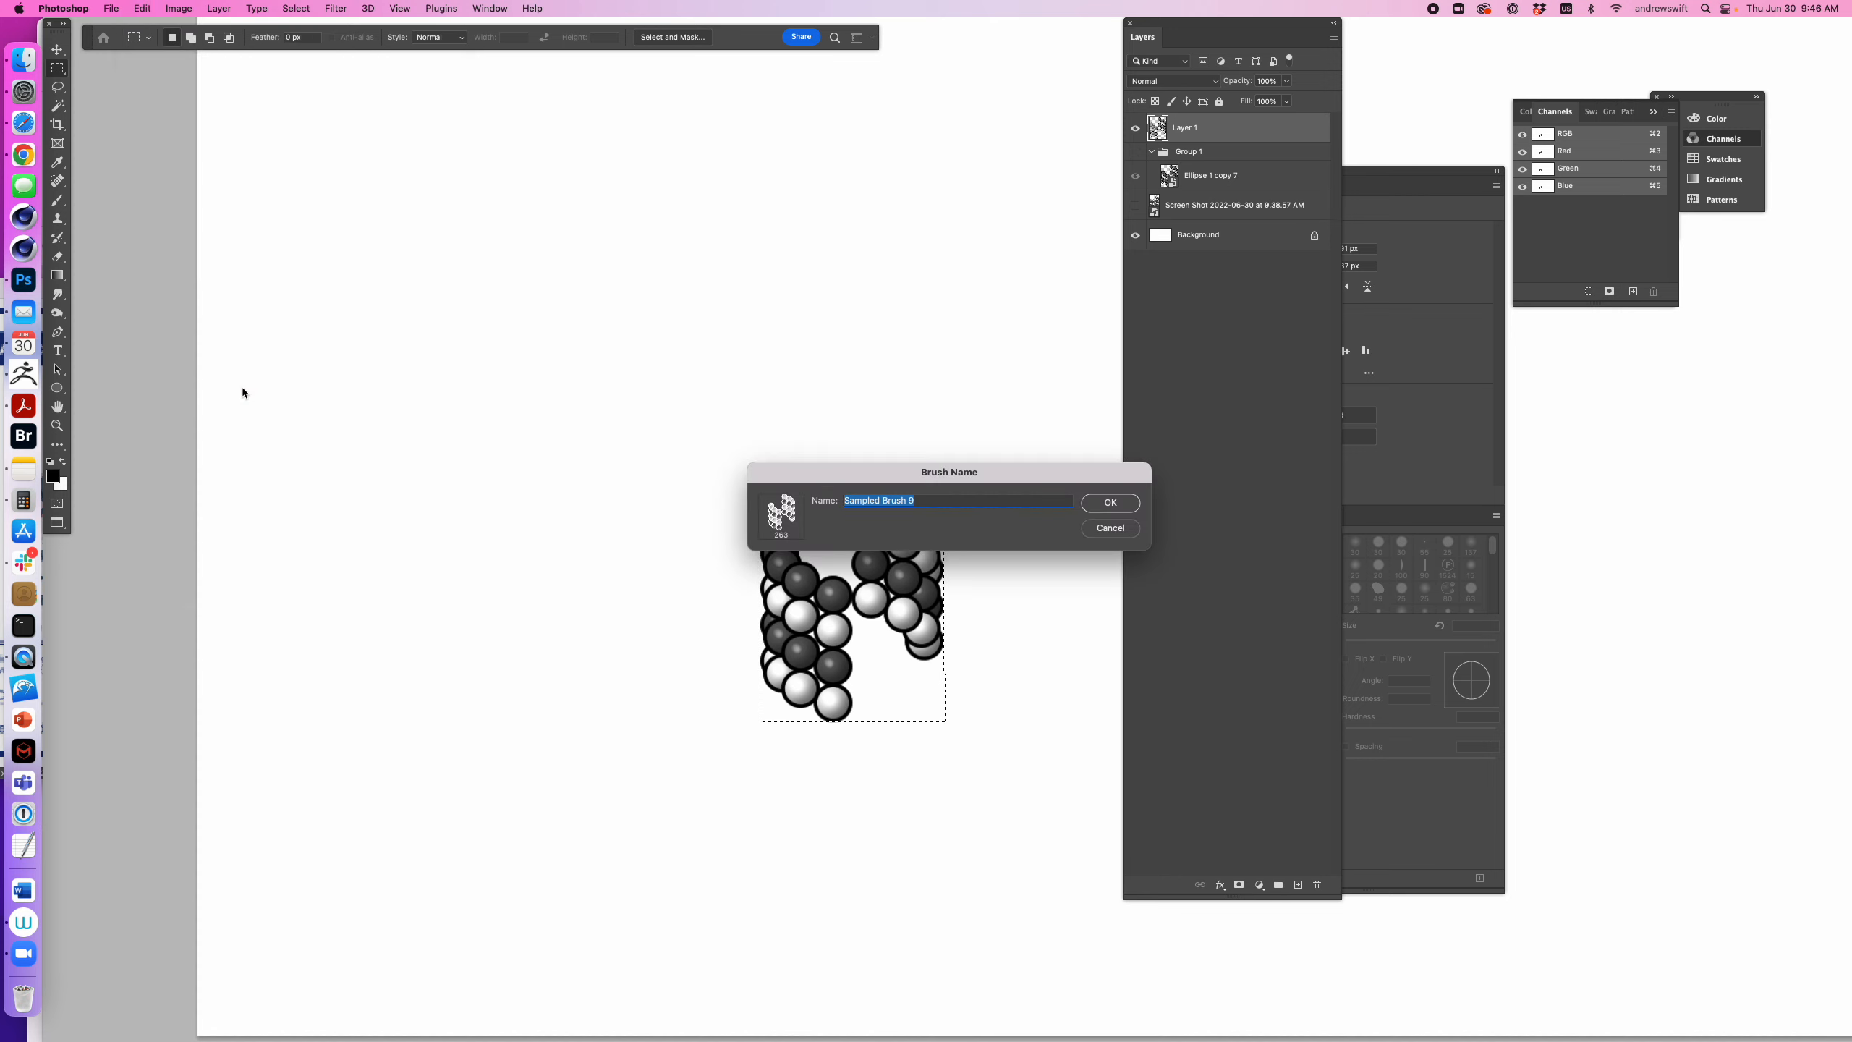
click(1110, 502)
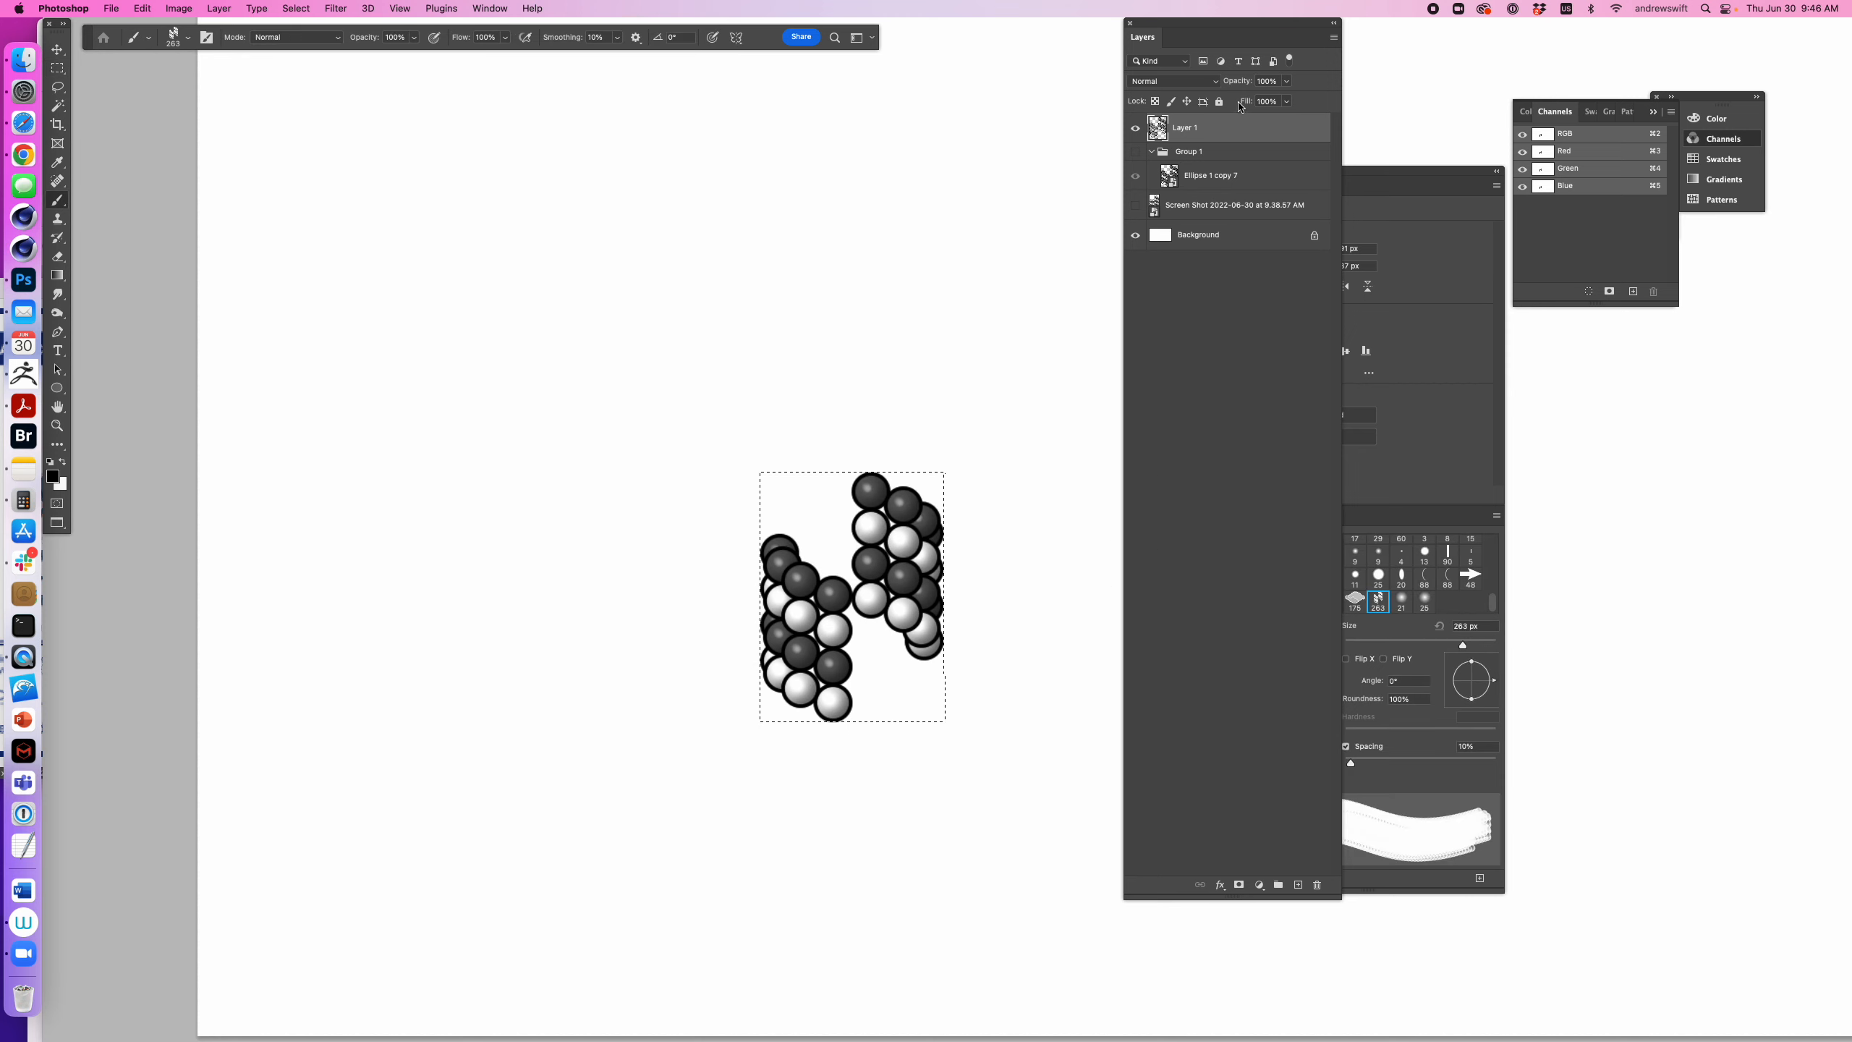
- With the selection cleared and Layer 1 hidden, try a diagonal stroke of the new brush on an empty layer
click(1136, 129)
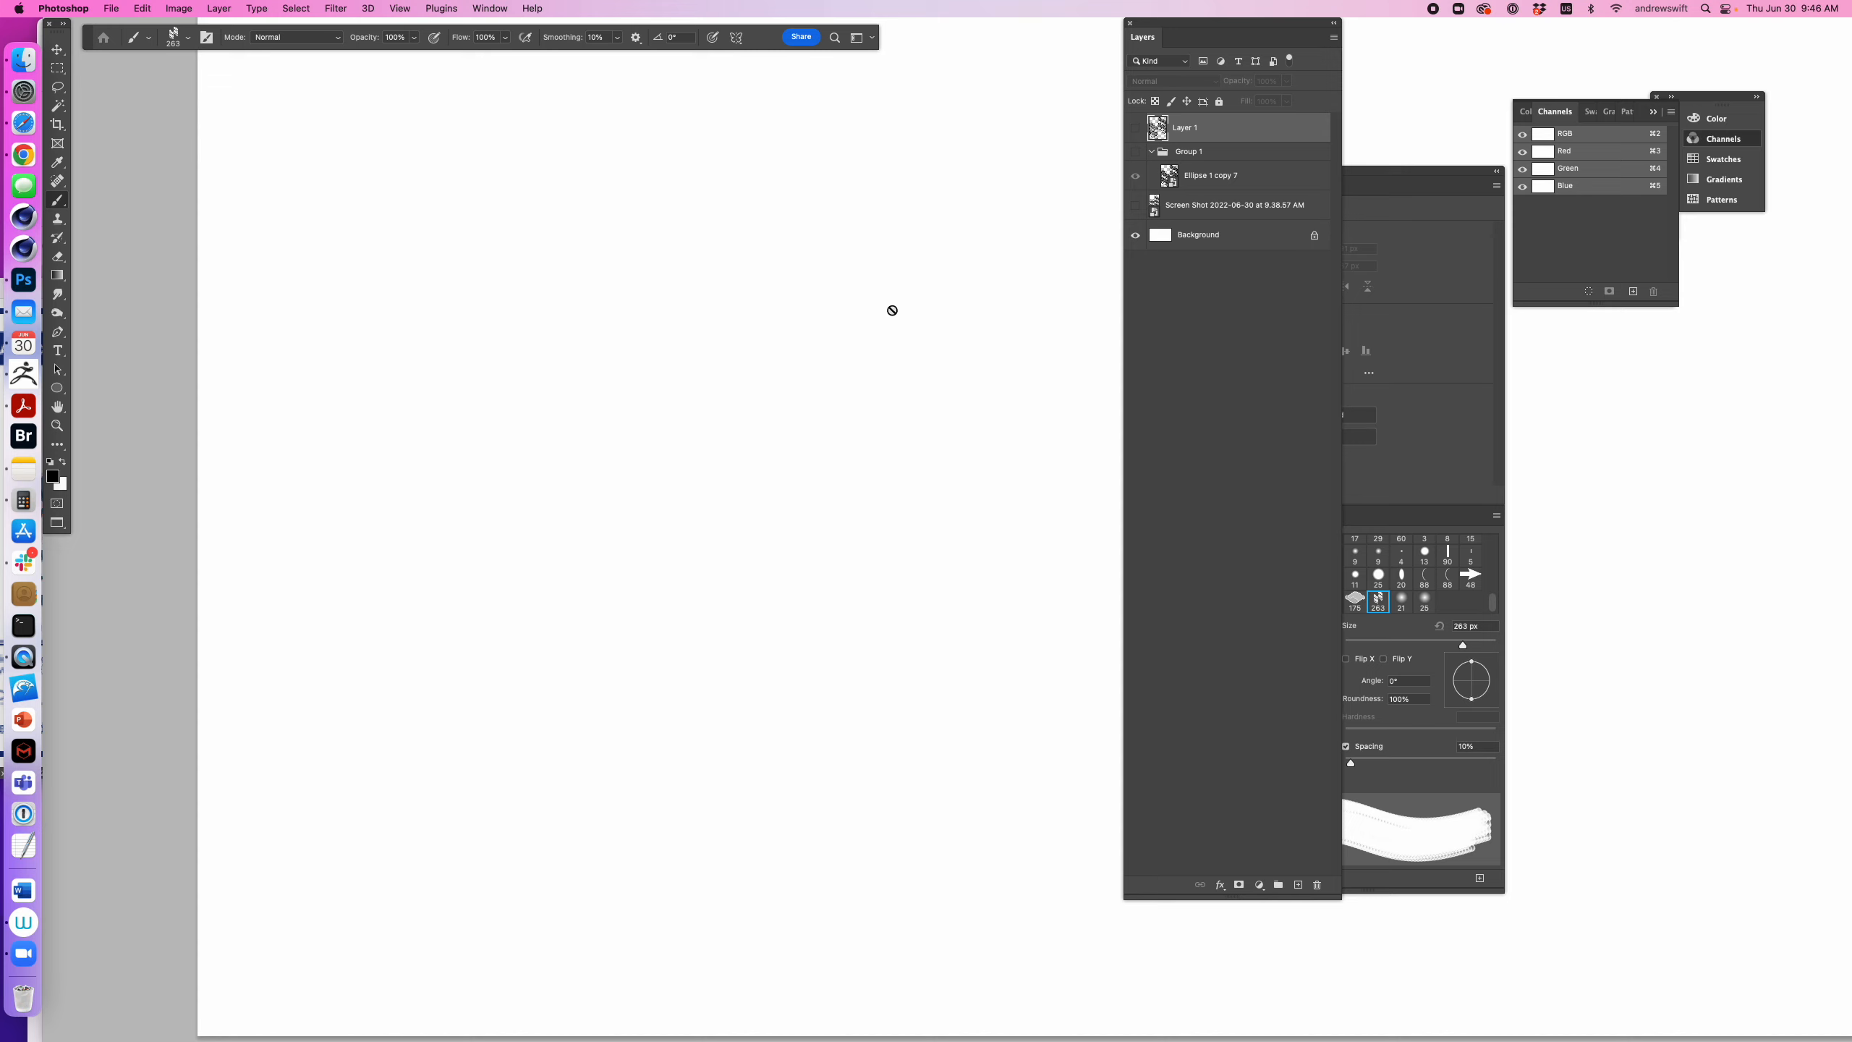
key(super+shift+alt+n)
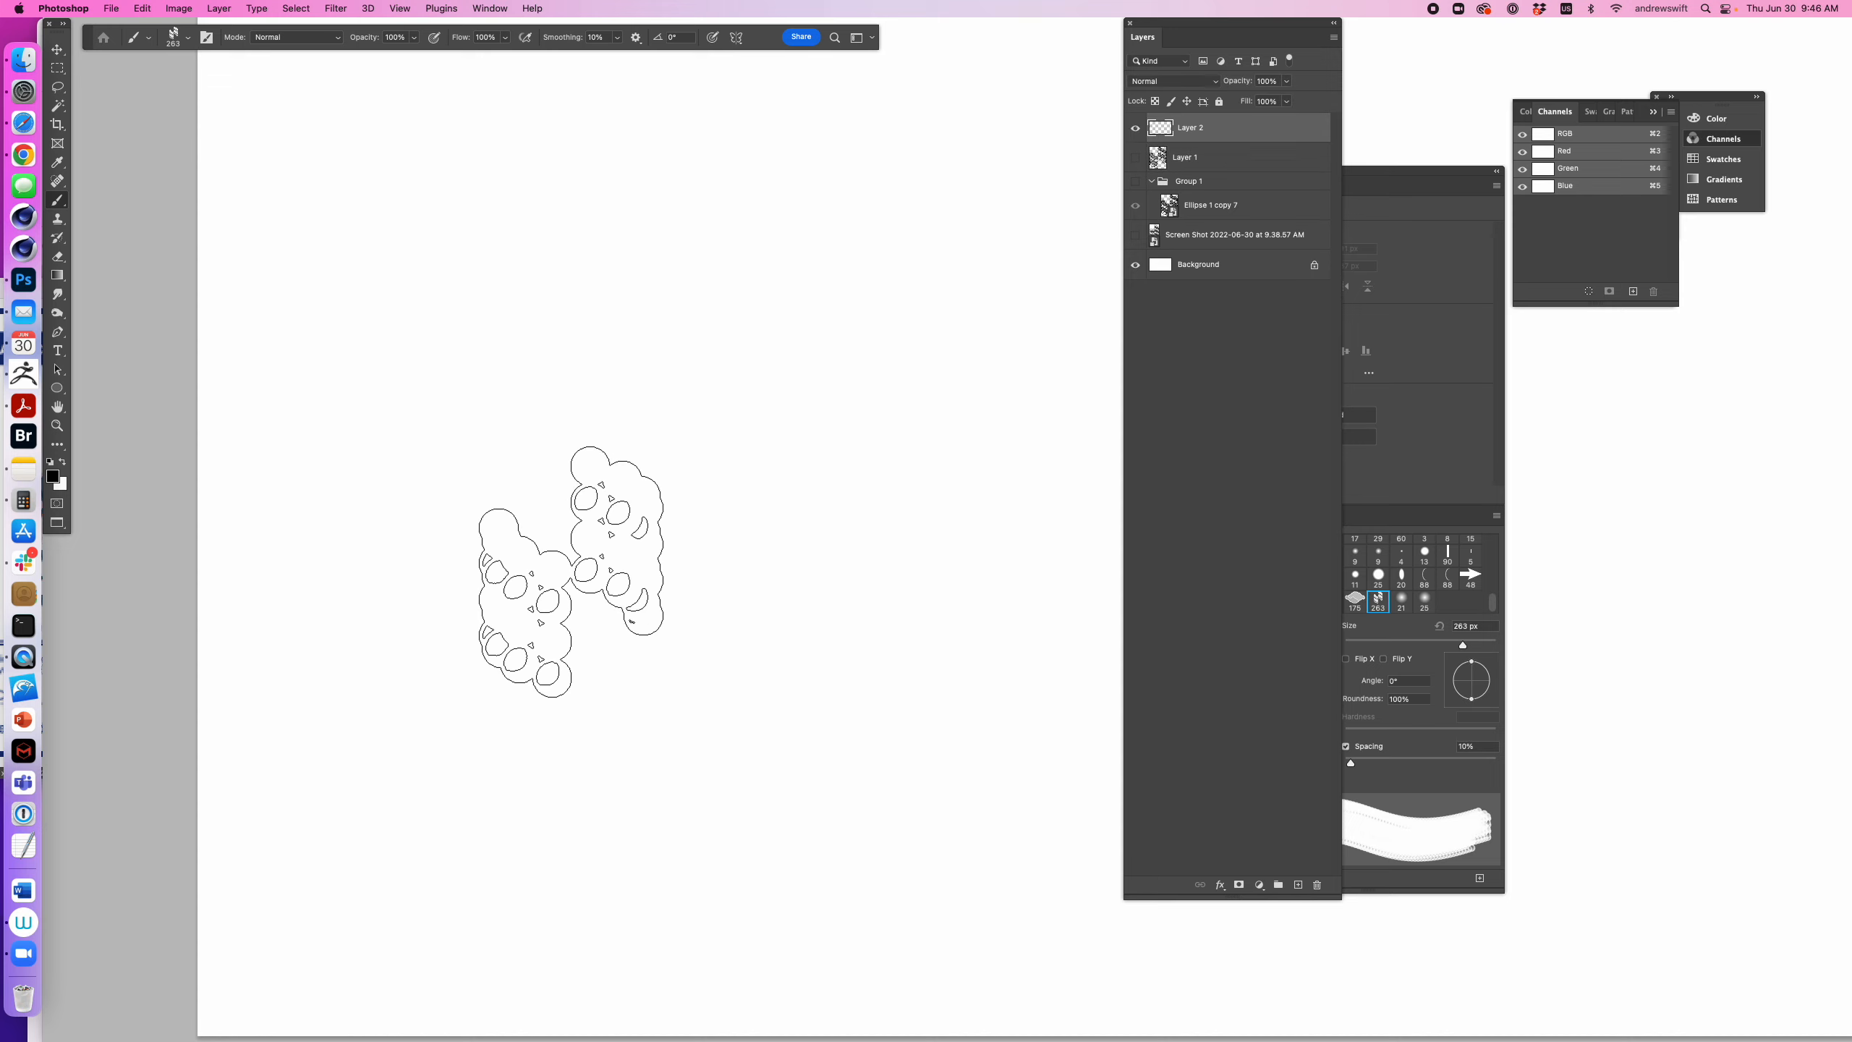
mouse_move(569, 572)
mouse_down()
mouse_move(504, 600)
mouse_move(670, 352)
mouse_move(742, 399)
mouse_up()
key(super+z)
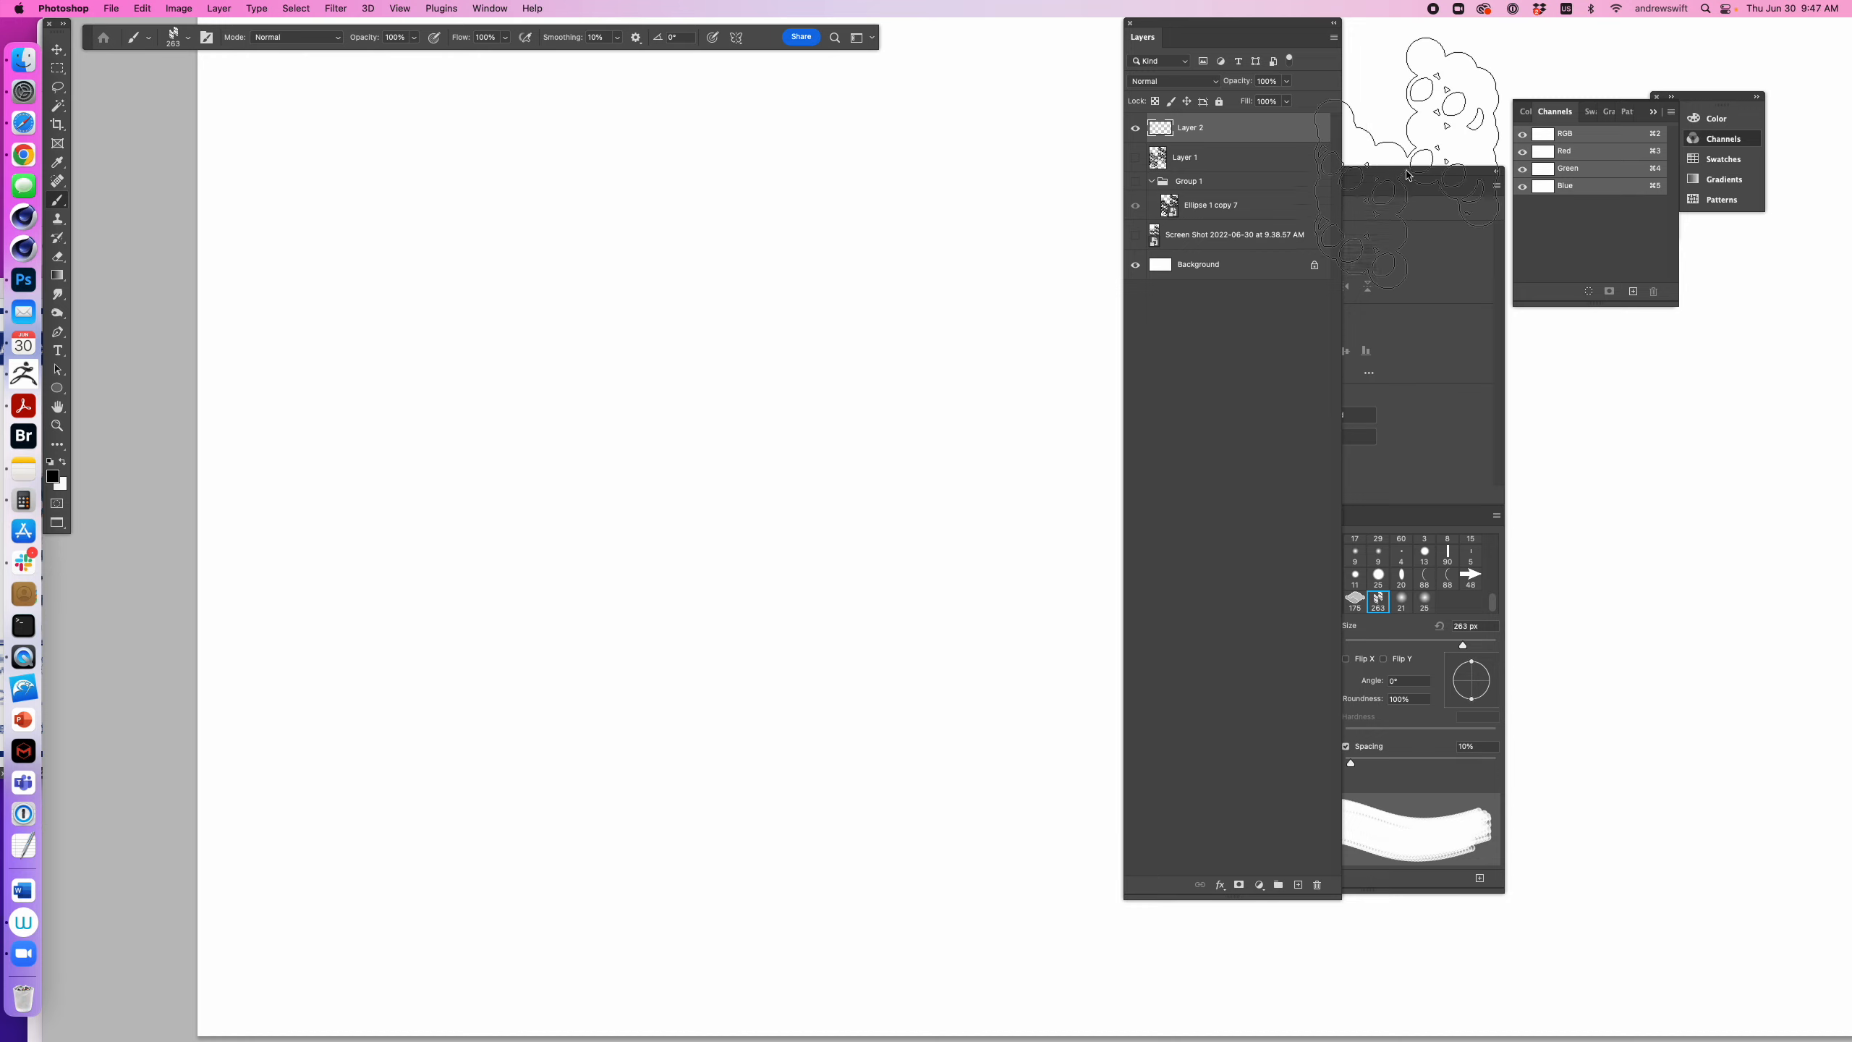
- Widen the brush spacing until the stamps separate, and set the Shape Dynamics angle jitter control to Direction
drag(1407, 175, 907, 170)
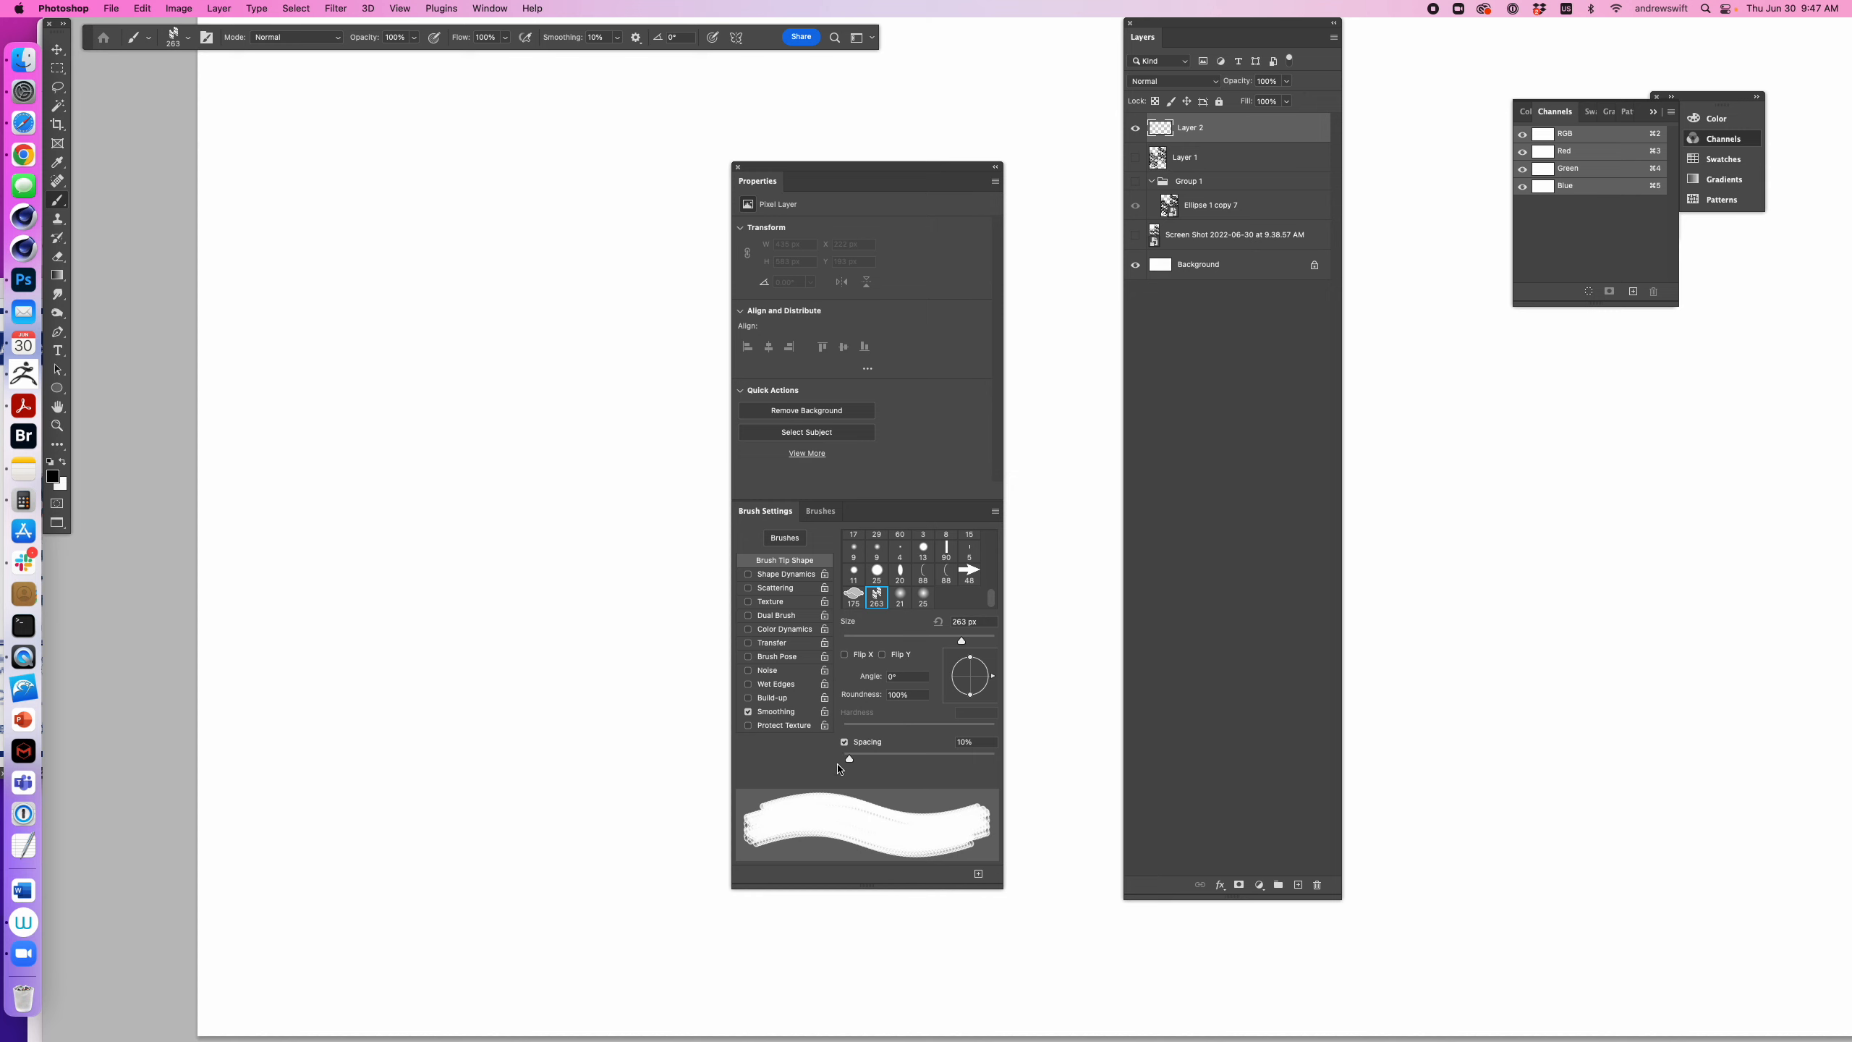
drag(847, 762, 932, 766)
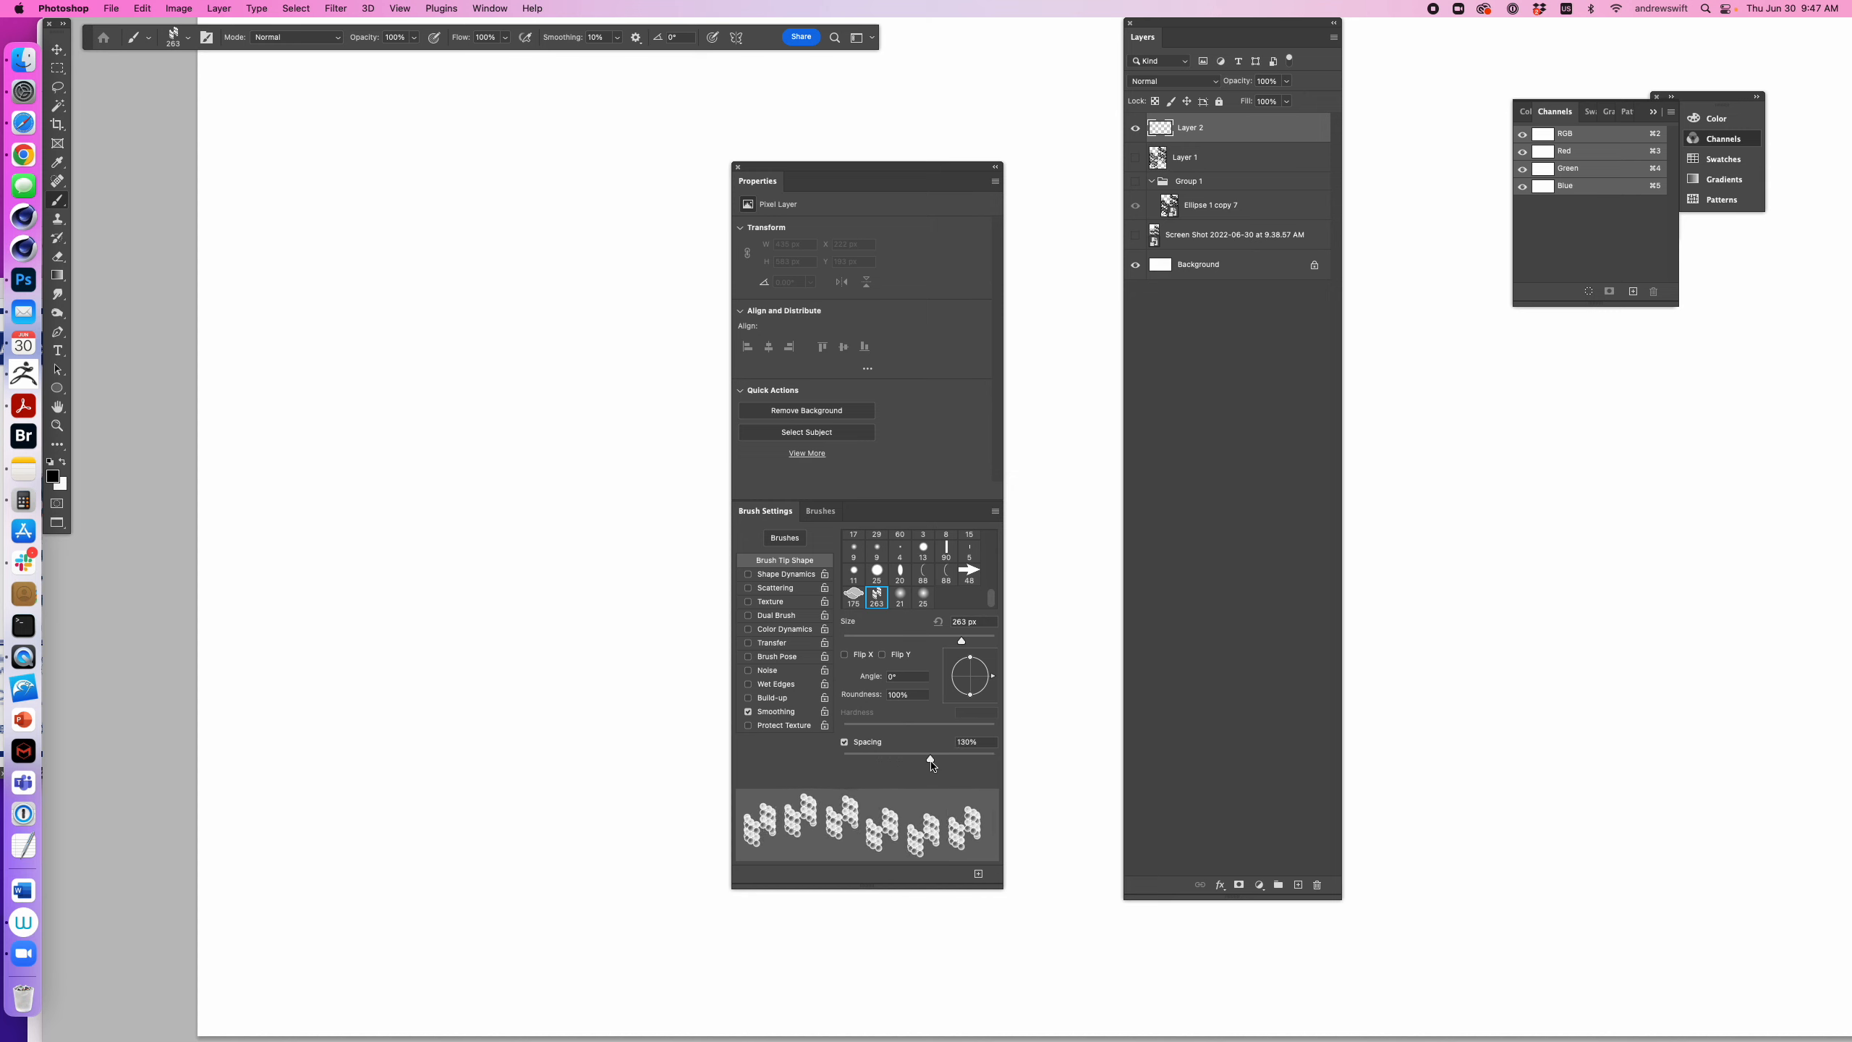
click(797, 575)
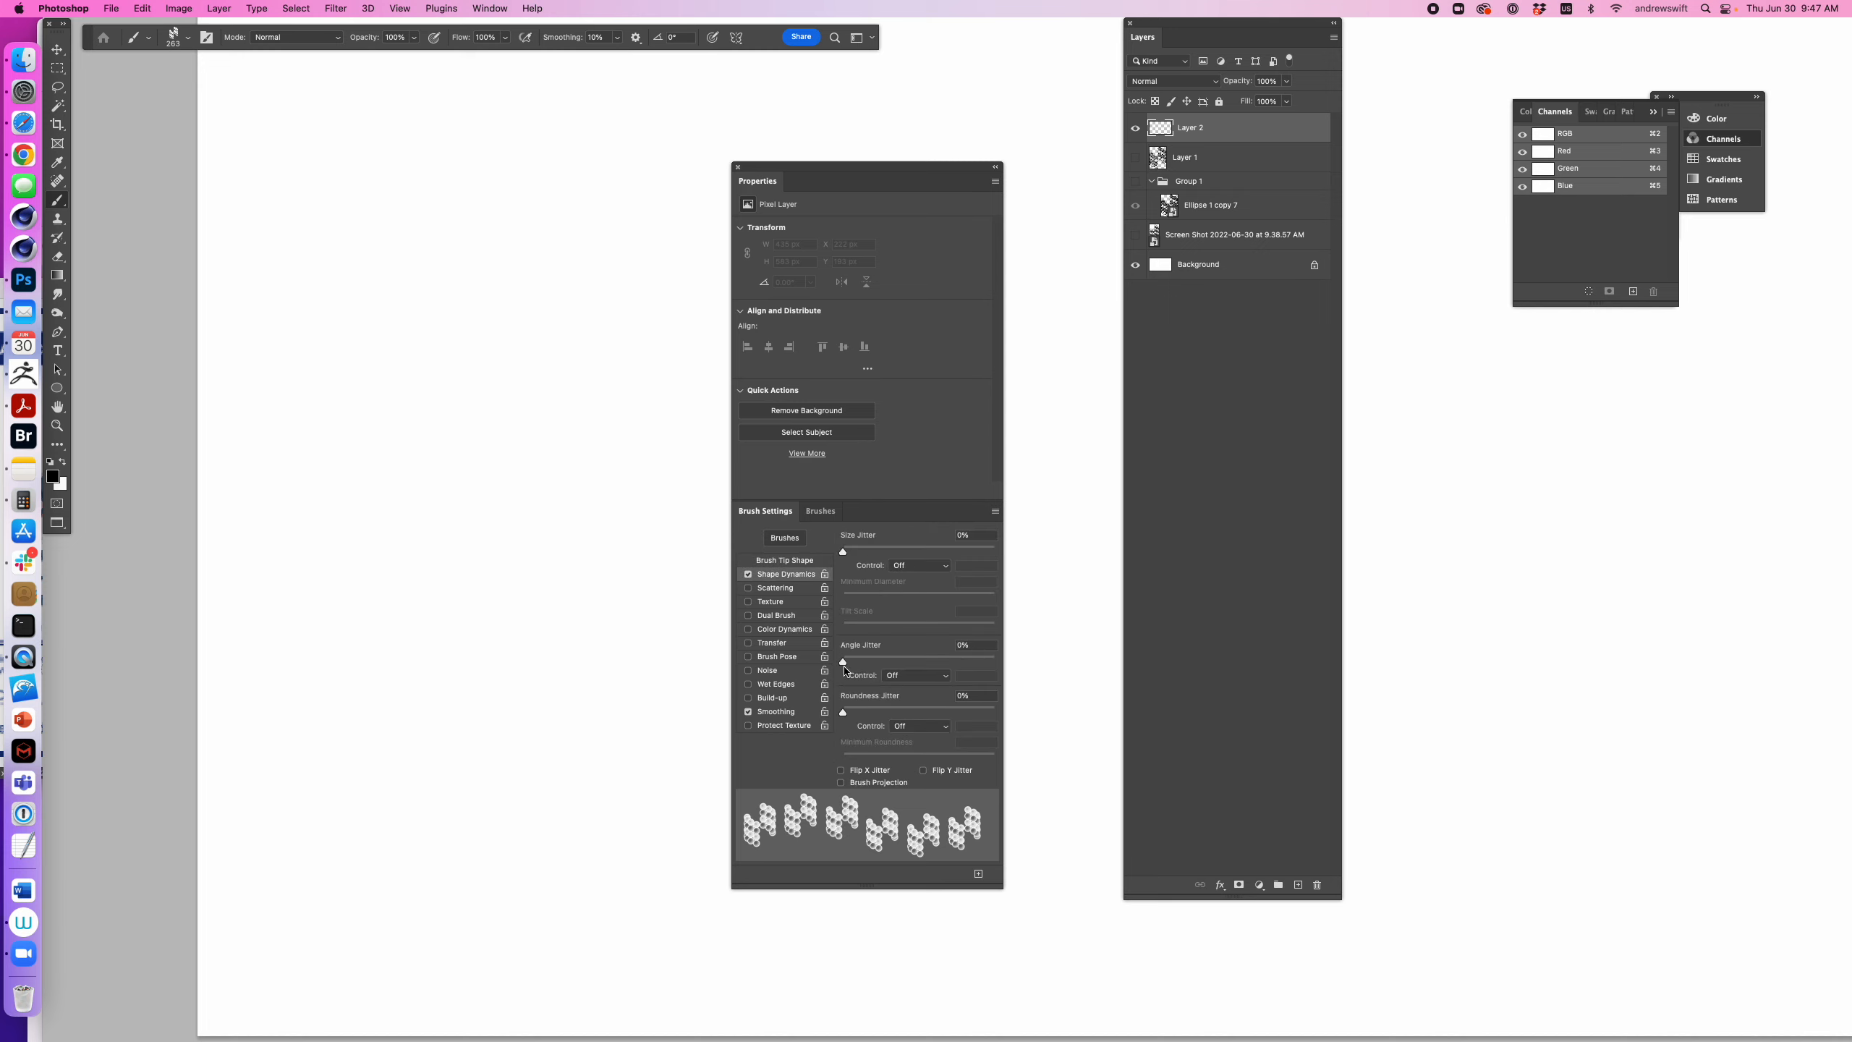
click(925, 683)
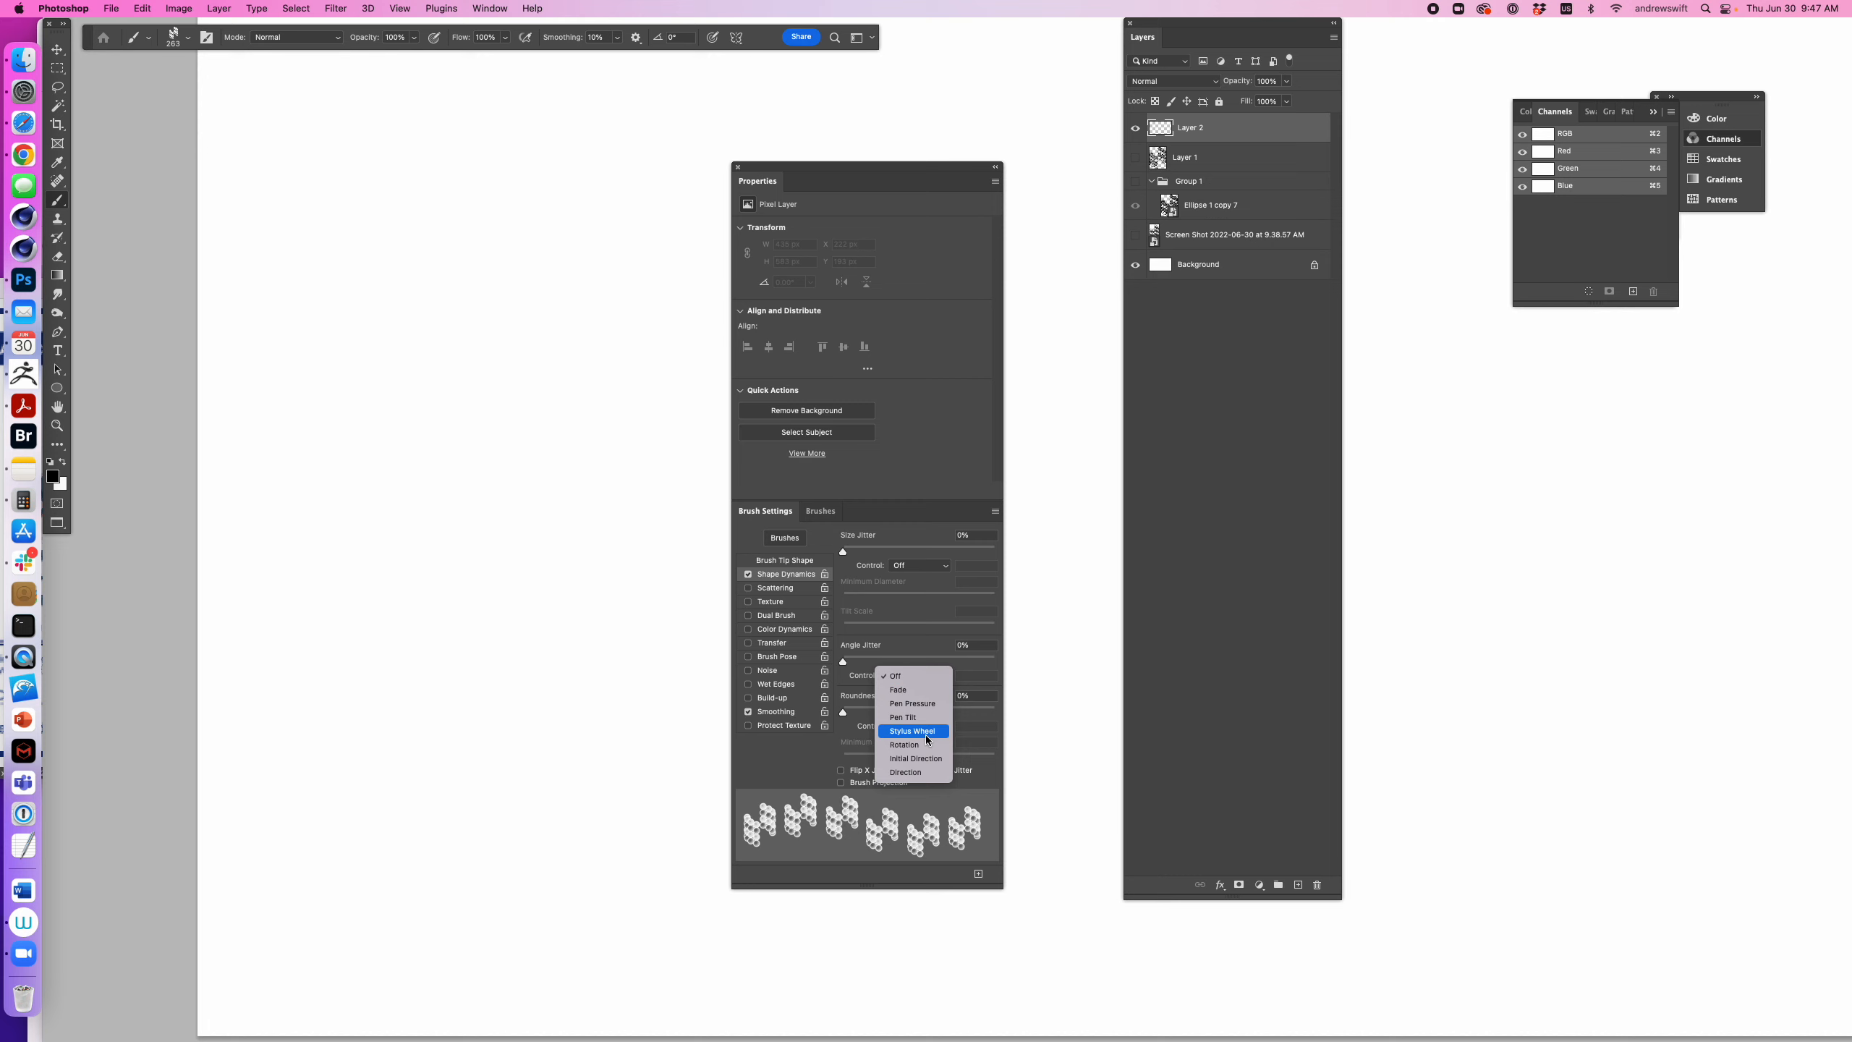
click(924, 773)
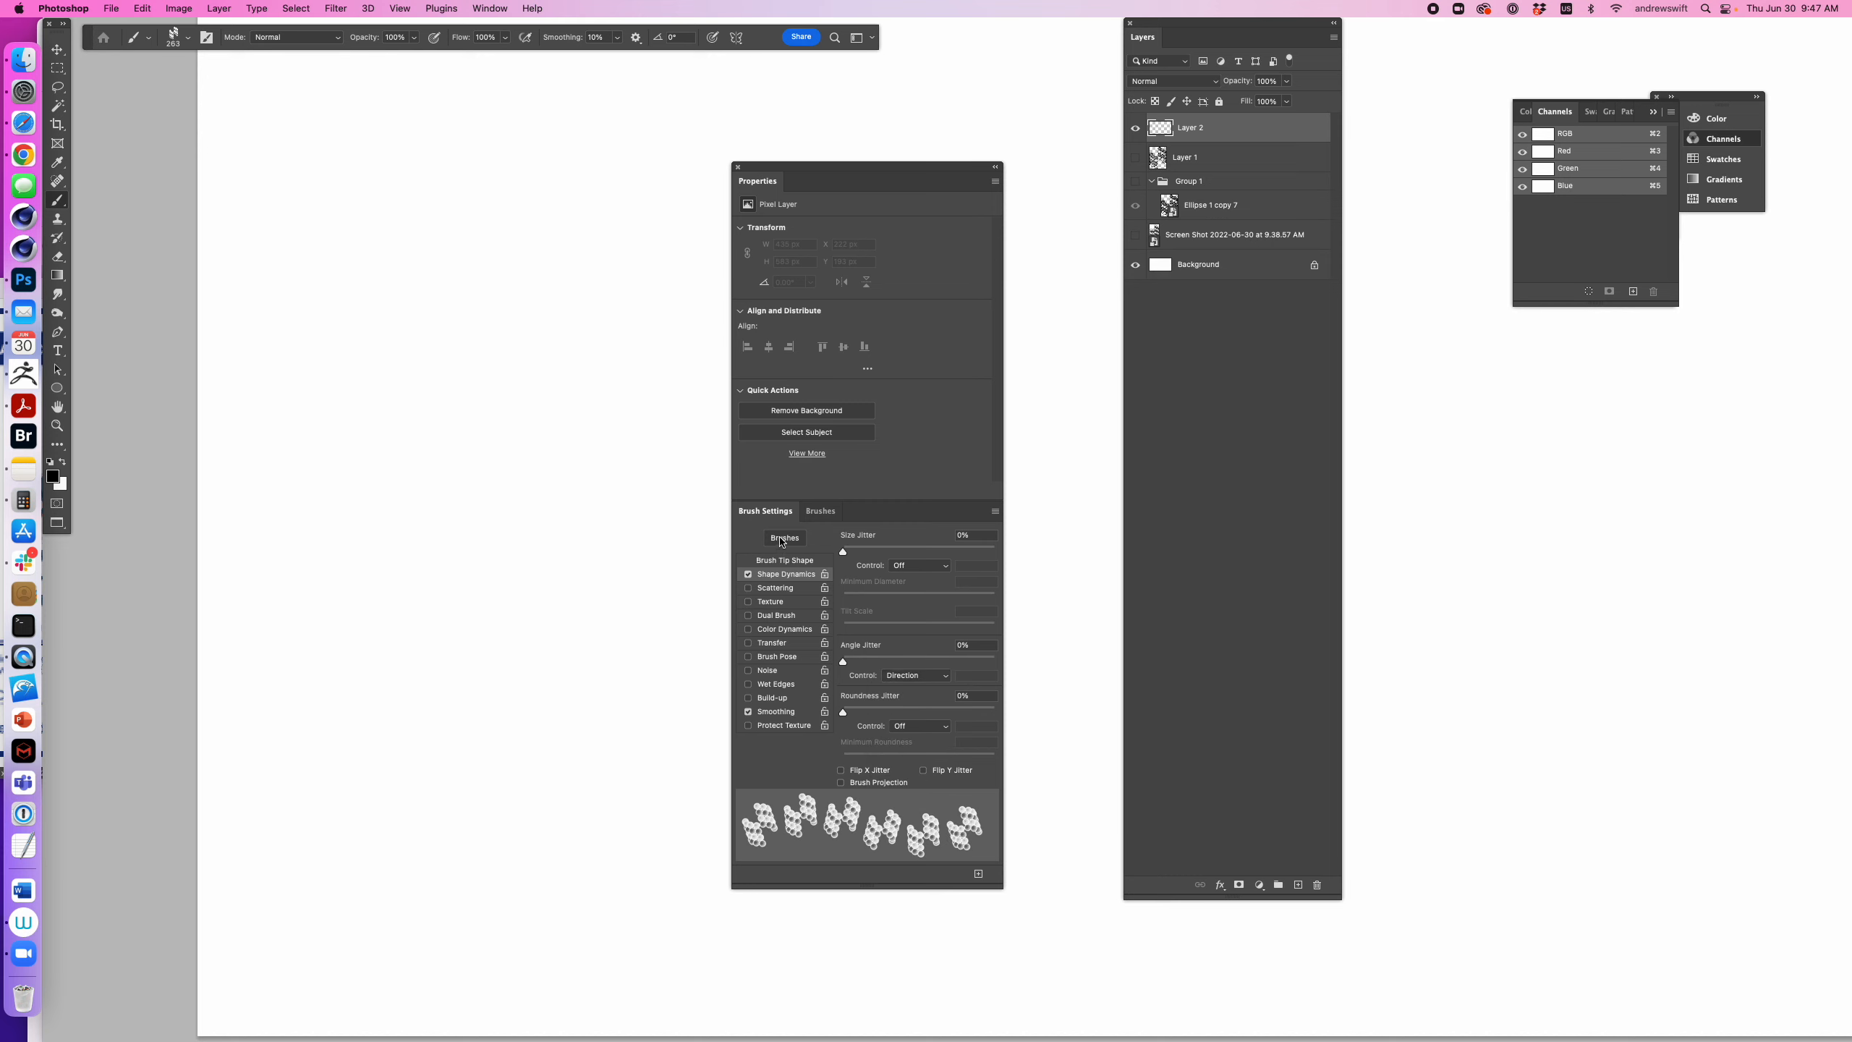
- Rotate the brush tip to -90° at 100% roundness and tighten its spacing to 79%
click(772, 560)
drag(968, 660, 970, 668)
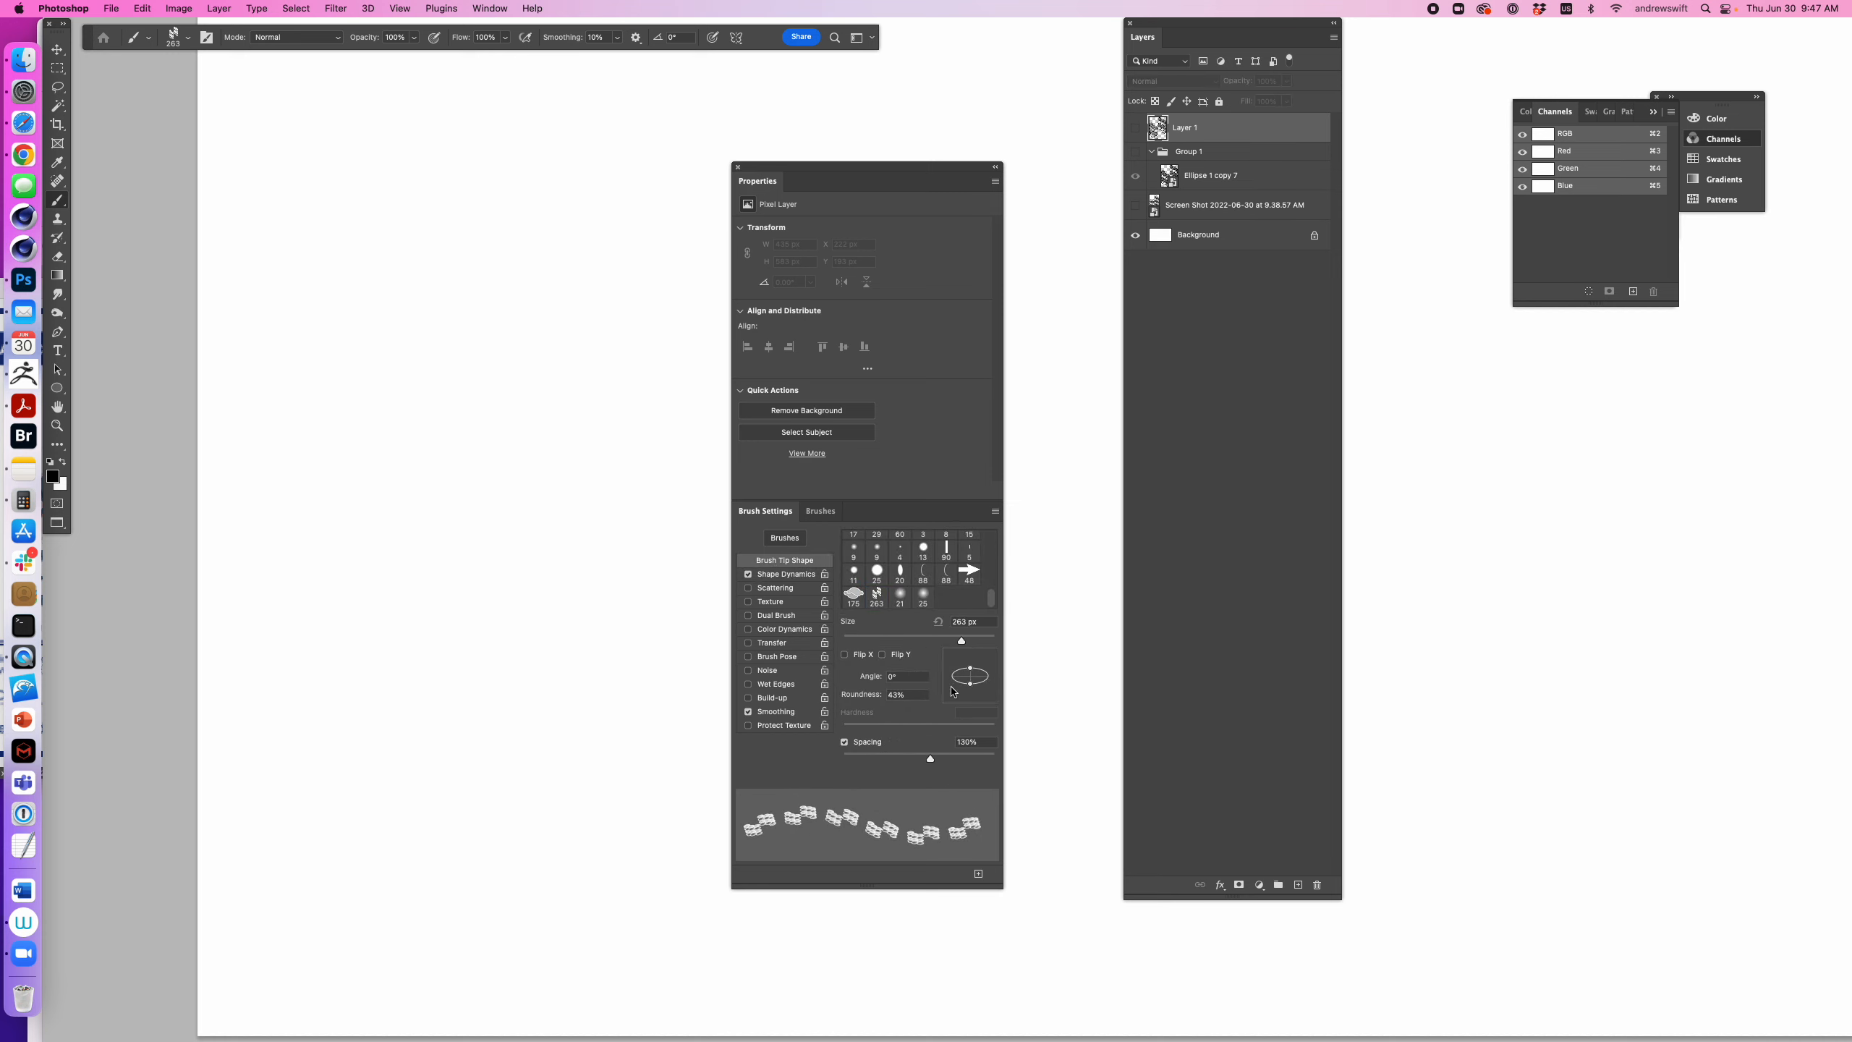
mouse_move(970, 668)
mouse_down()
mouse_move(992, 677)
mouse_move(968, 694)
mouse_up()
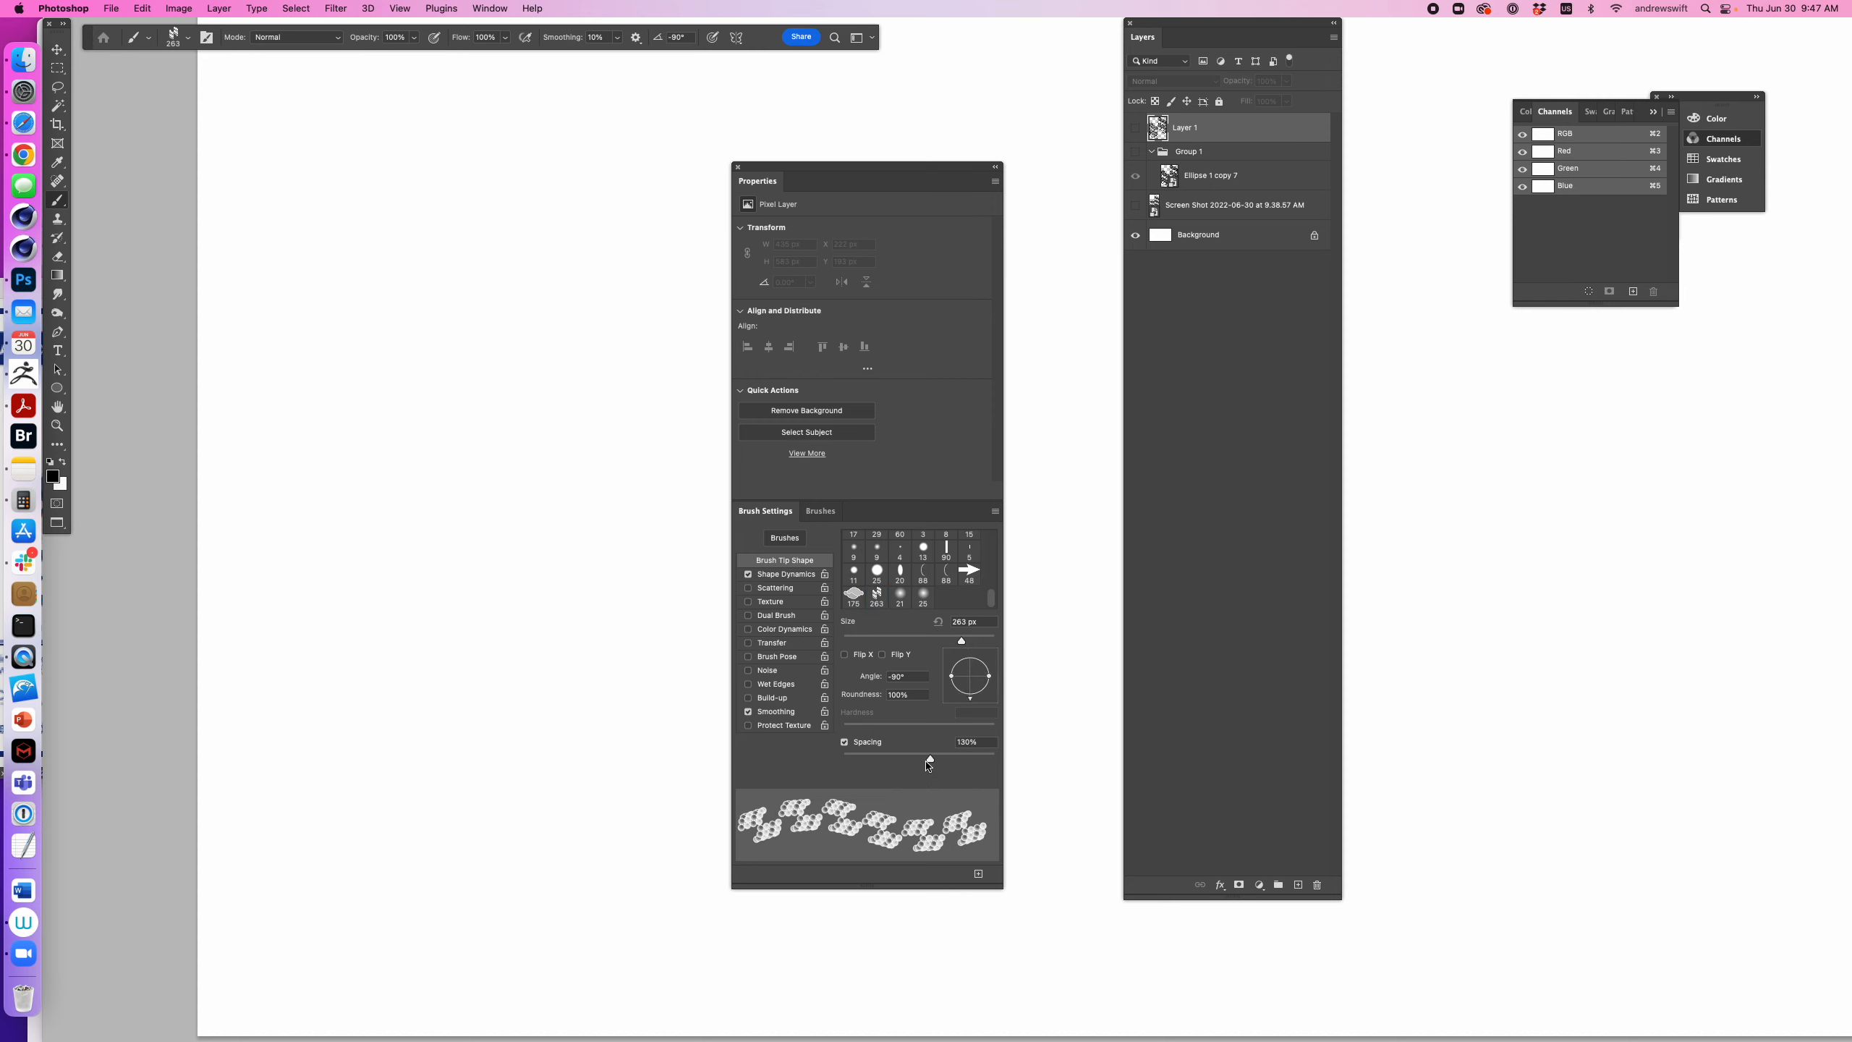
drag(929, 761, 903, 760)
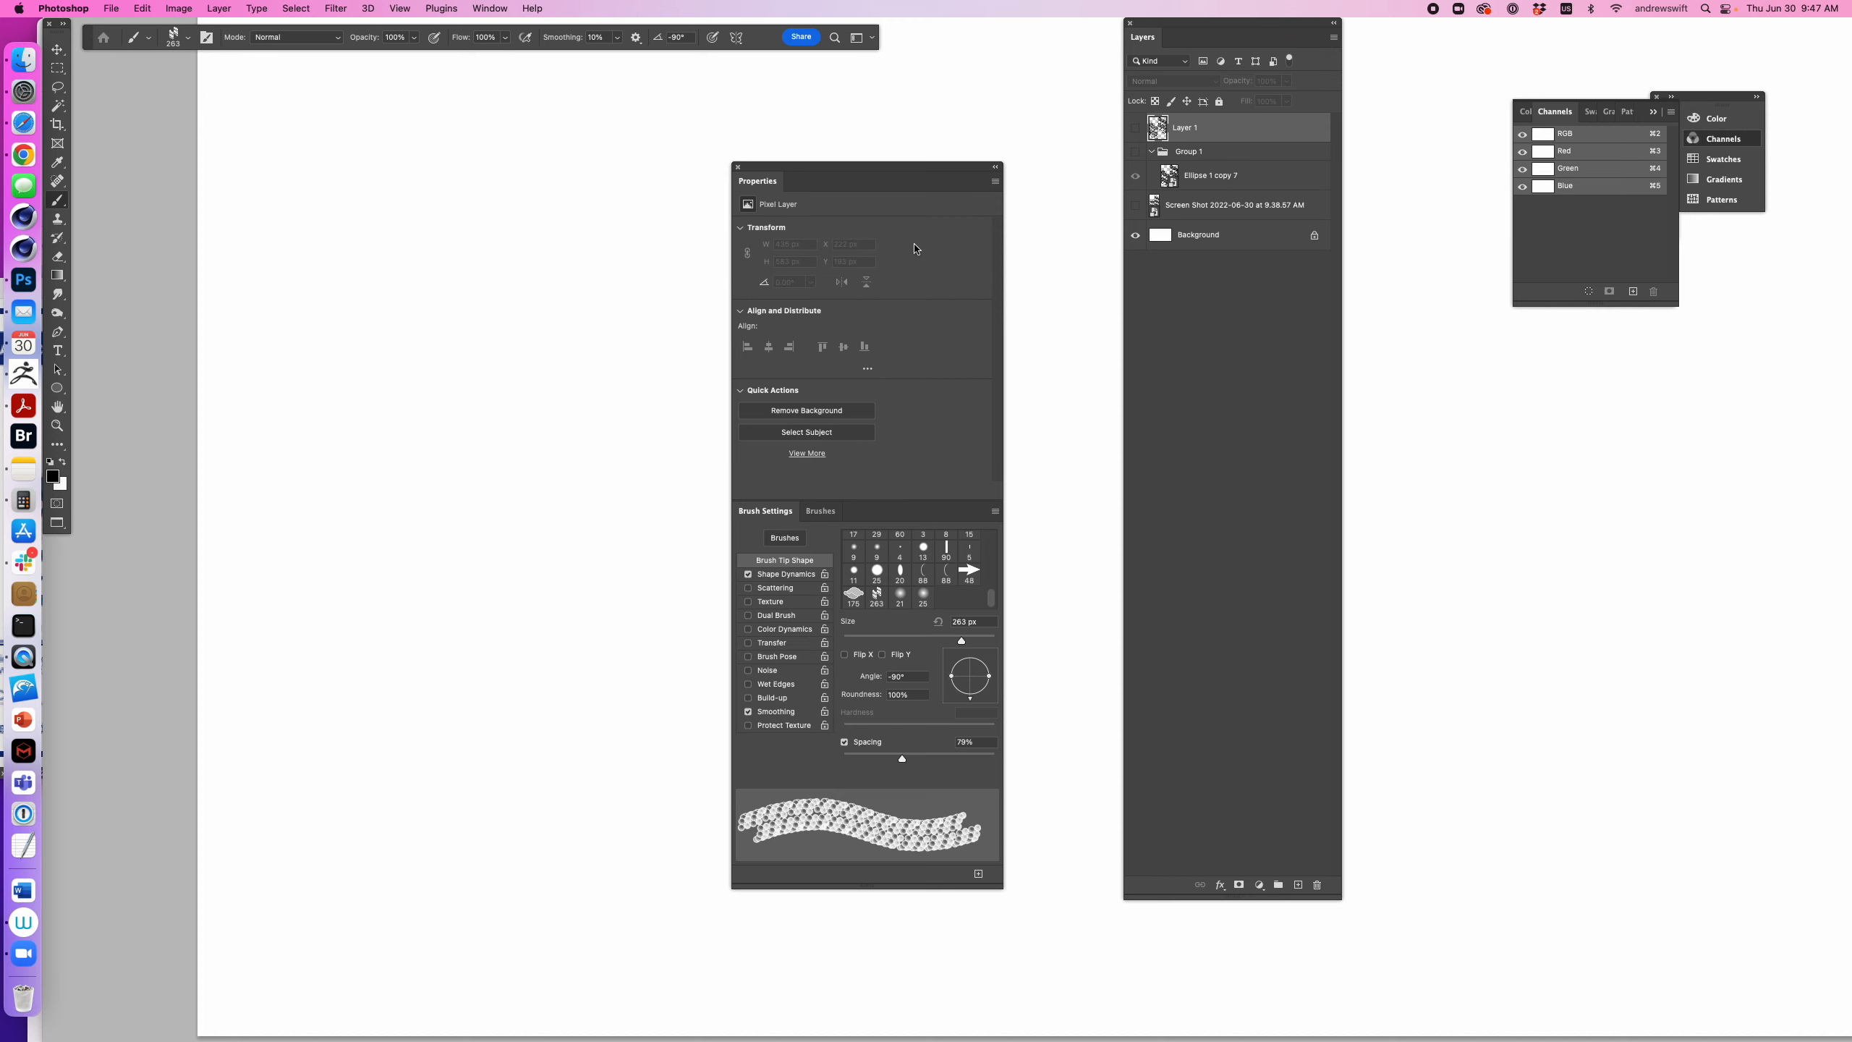
drag(812, 175, 1471, 163)
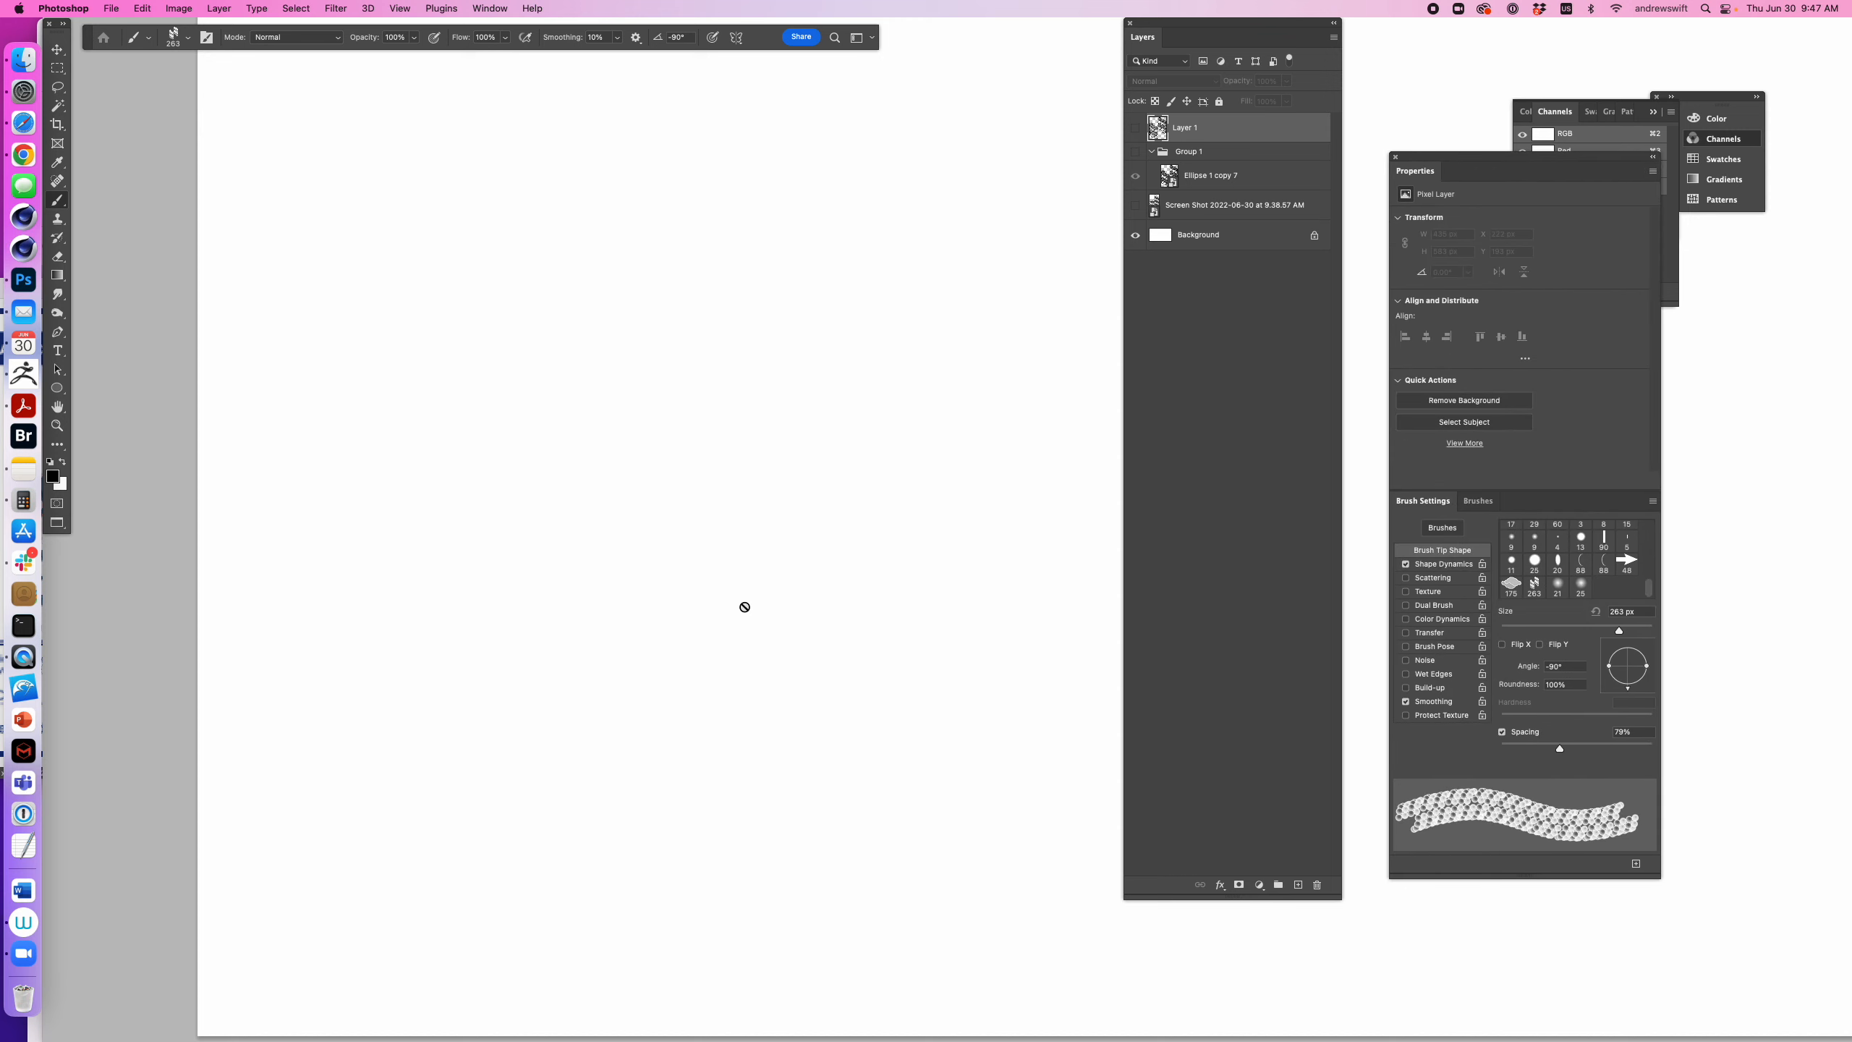
- Save the adjusted brush as a new preset that includes tool settings and color
click(1654, 505)
click(1690, 512)
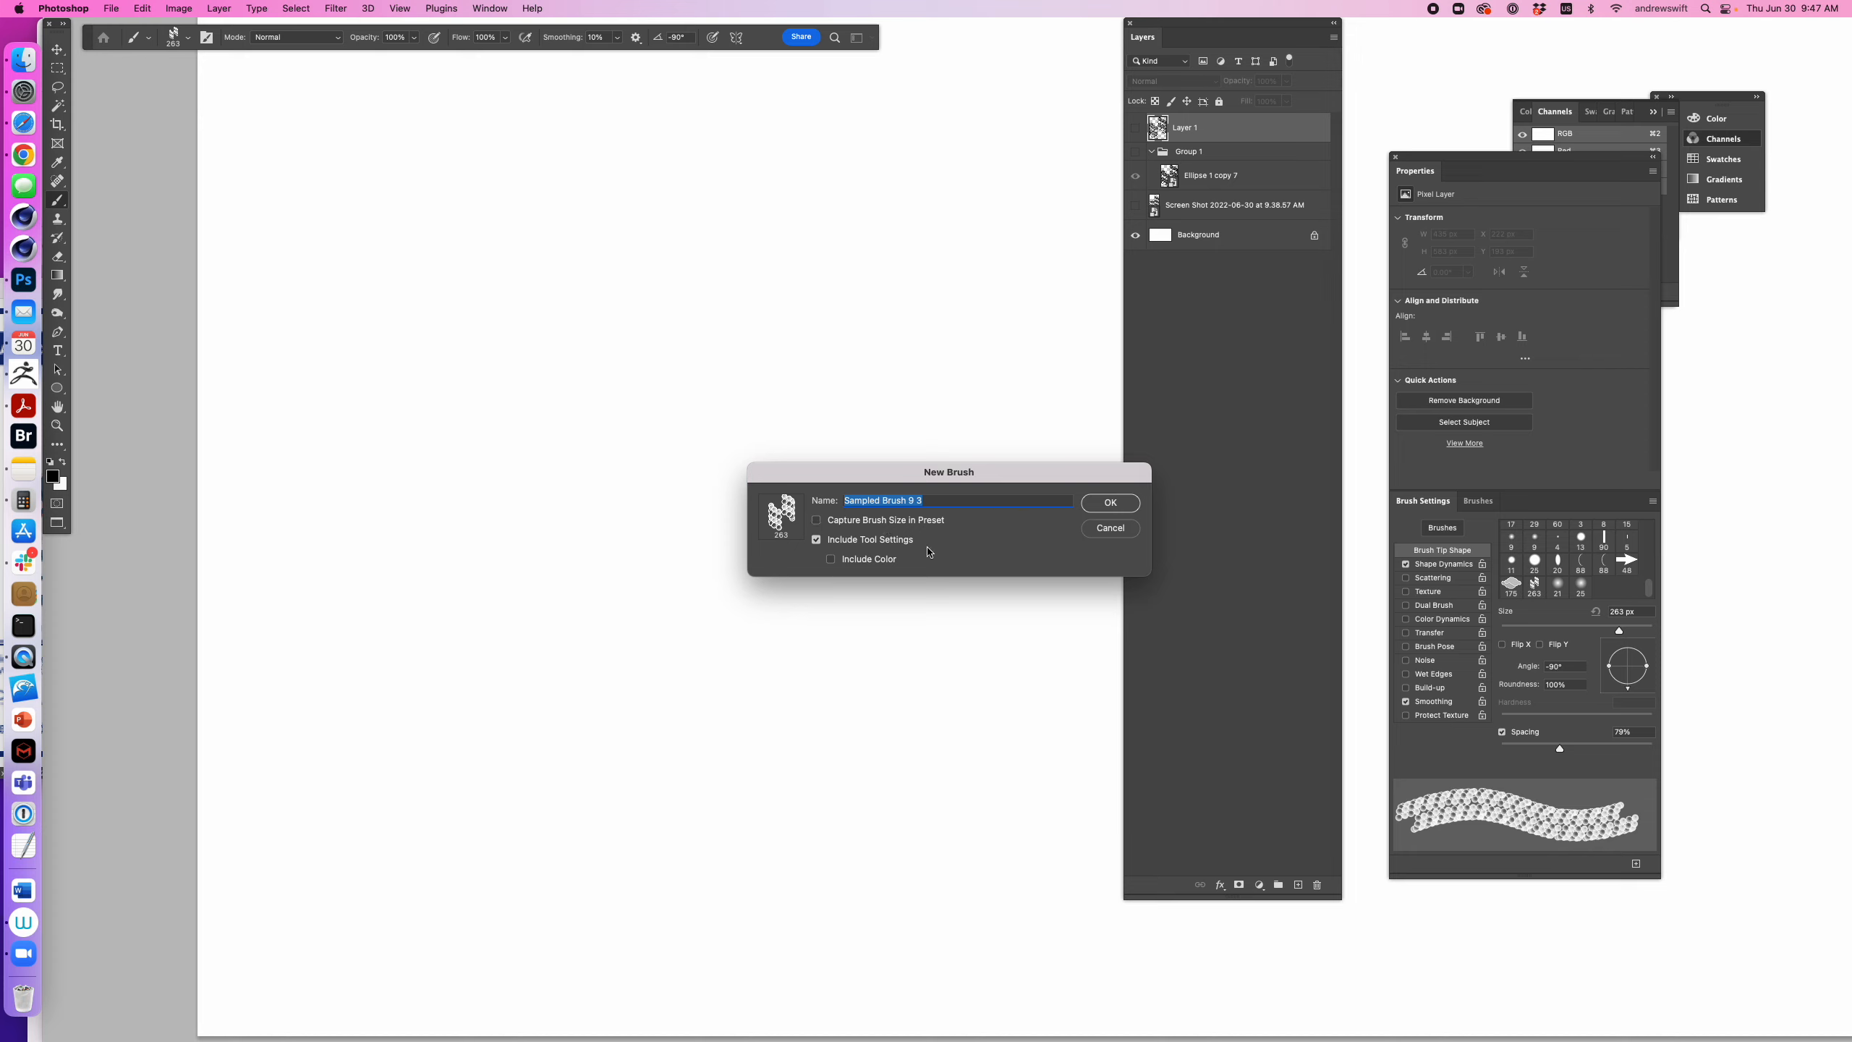
click(831, 559)
click(1110, 502)
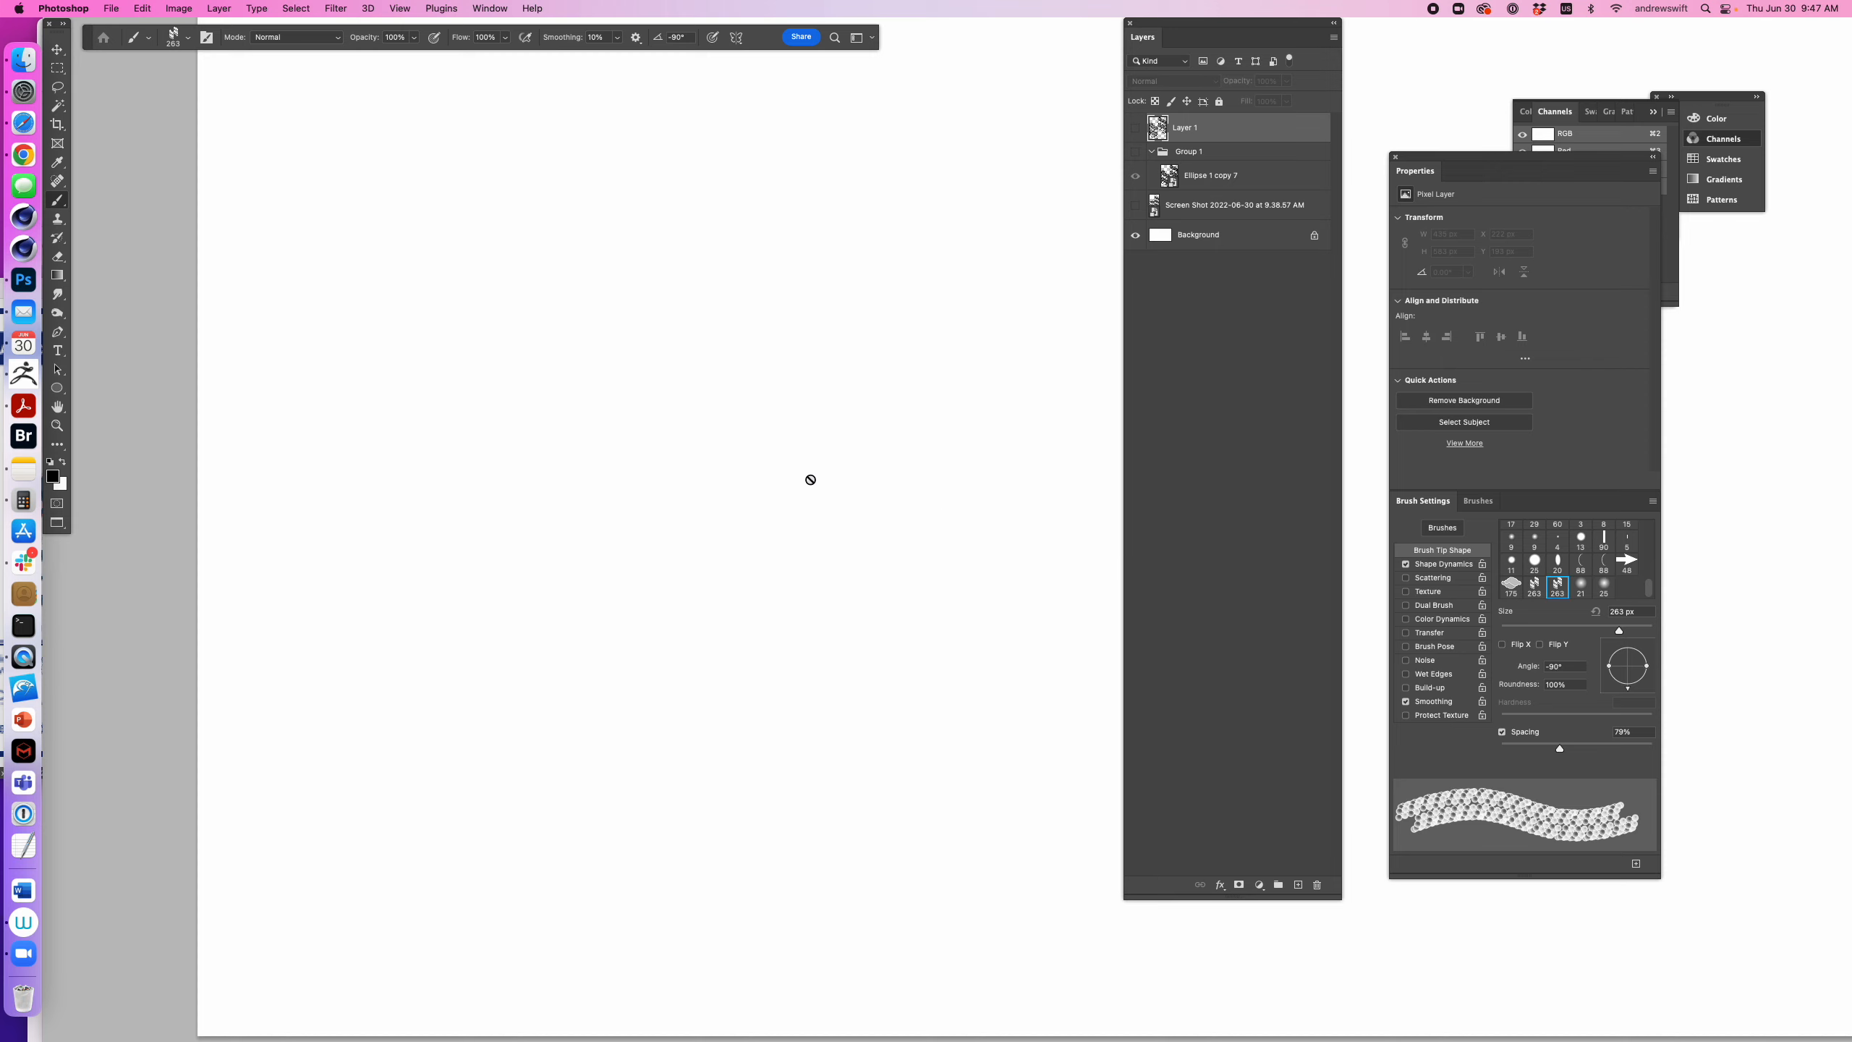
- Add an empty layer and paint a long winding stroke across the canvas with the brush reduced to 90 px
key(super+alt+shift+n)
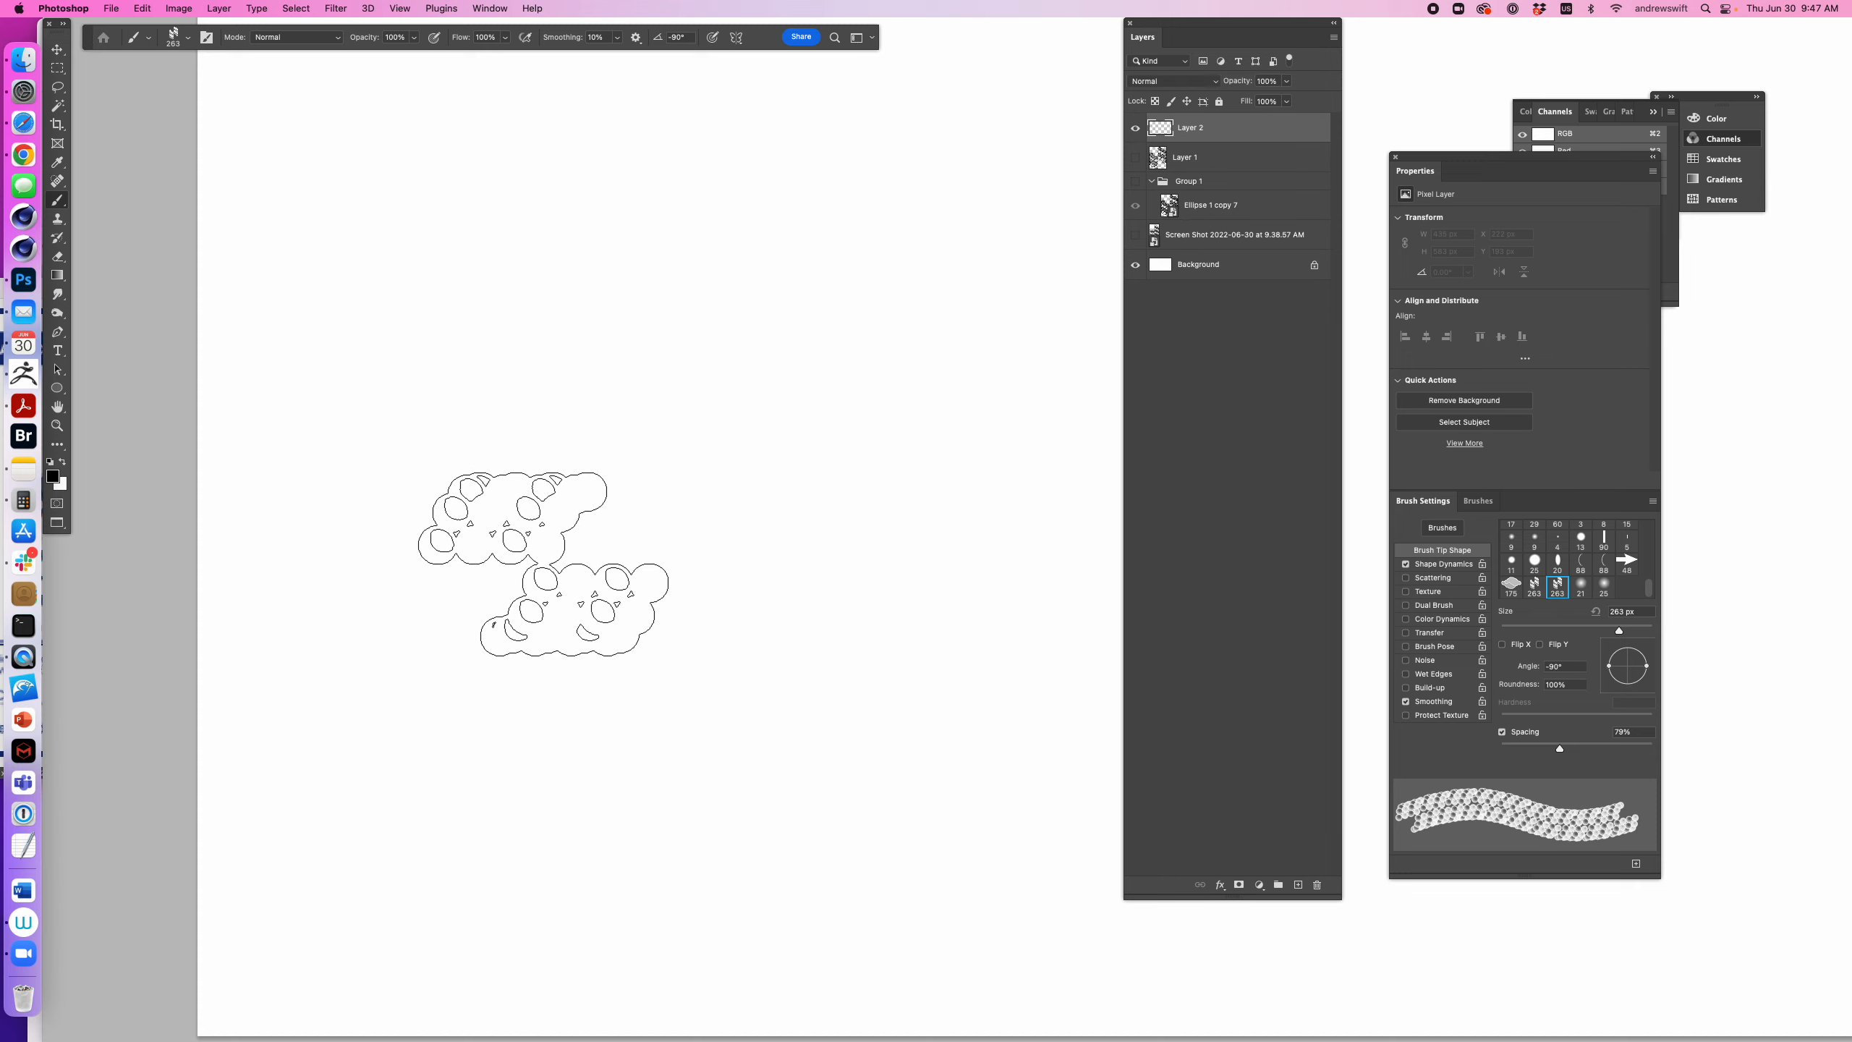
key(bracketleft)
key(bracketleft)
key(bracketleft)
key(bracketleft)
key(bracketleft)
key(bracketleft)
key(bracketleft)
mouse_move(309, 357)
mouse_down()
mouse_move(365, 314)
mouse_move(1001, 841)
mouse_up()
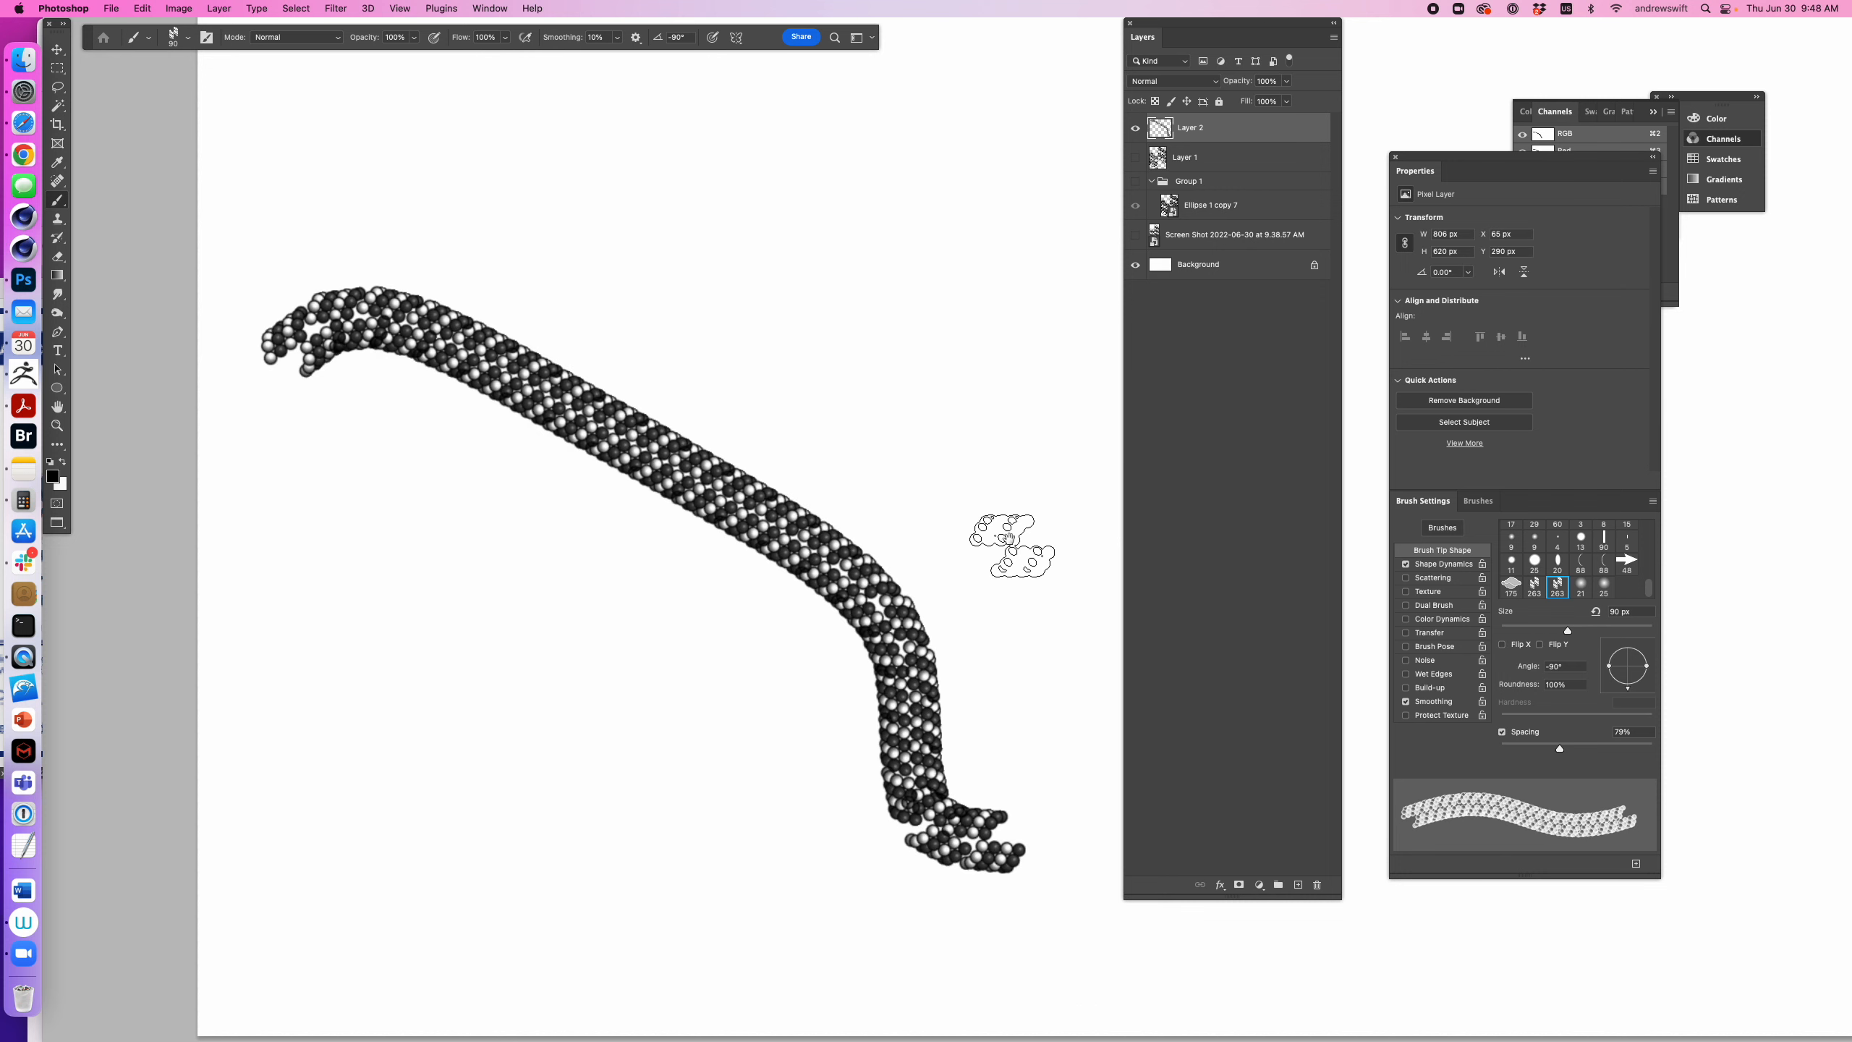
- Undo the winding stroke and try a straight segment starting from a single stamp near the canvas's lower-left corner
key(super+minus)
key(super+minus)
drag(988, 534, 846, 561)
key(super+z)
click(616, 738)
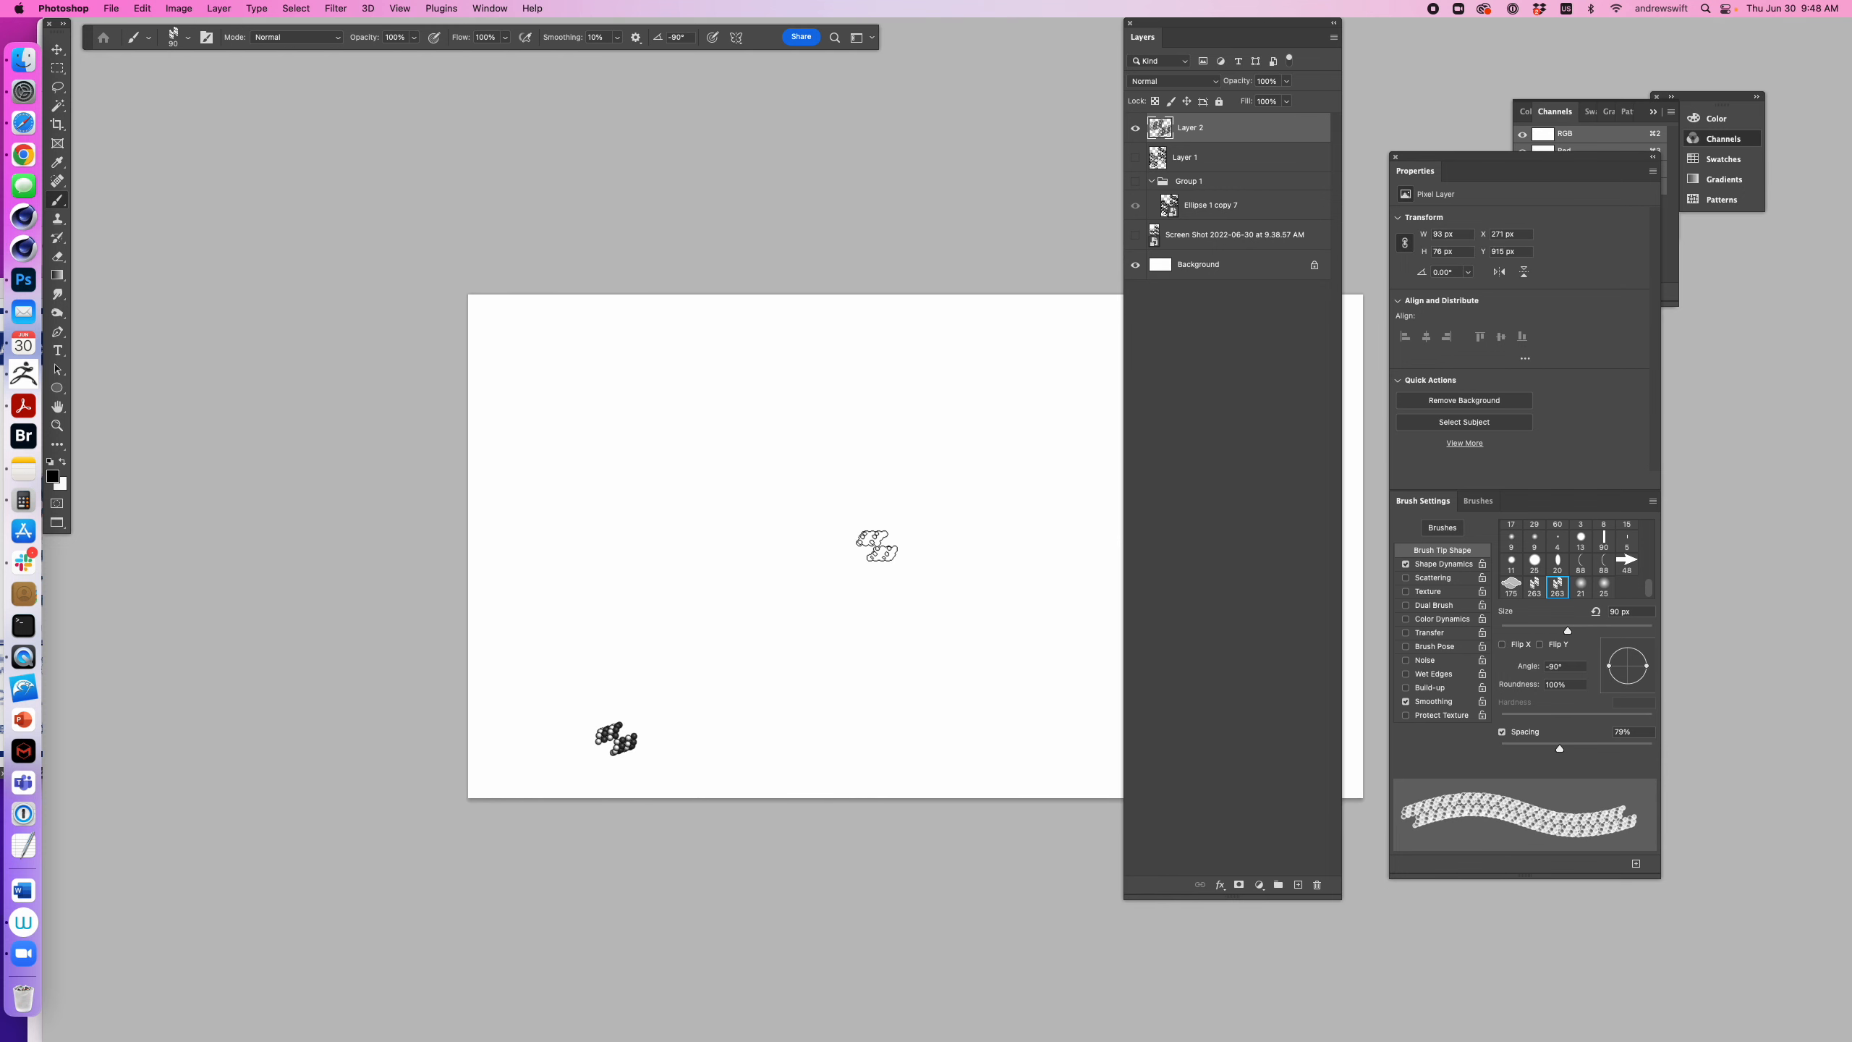
shift+click(904, 416)
key(super+z)
- Paint two long strokes crossing in an X and a shorter, slightly curved stroke to the right of them
drag(583, 702, 845, 353)
drag(824, 715, 521, 241)
drag(893, 665, 996, 441)
mouse_move(978, 540)
mouse_down()
mouse_move(1056, 534)
mouse_move(832, 675)
mouse_move(797, 667)
mouse_up()
mouse_move(912, 488)
mouse_down()
mouse_move(930, 484)
mouse_move(907, 524)
mouse_up()
alt+click(907, 524)
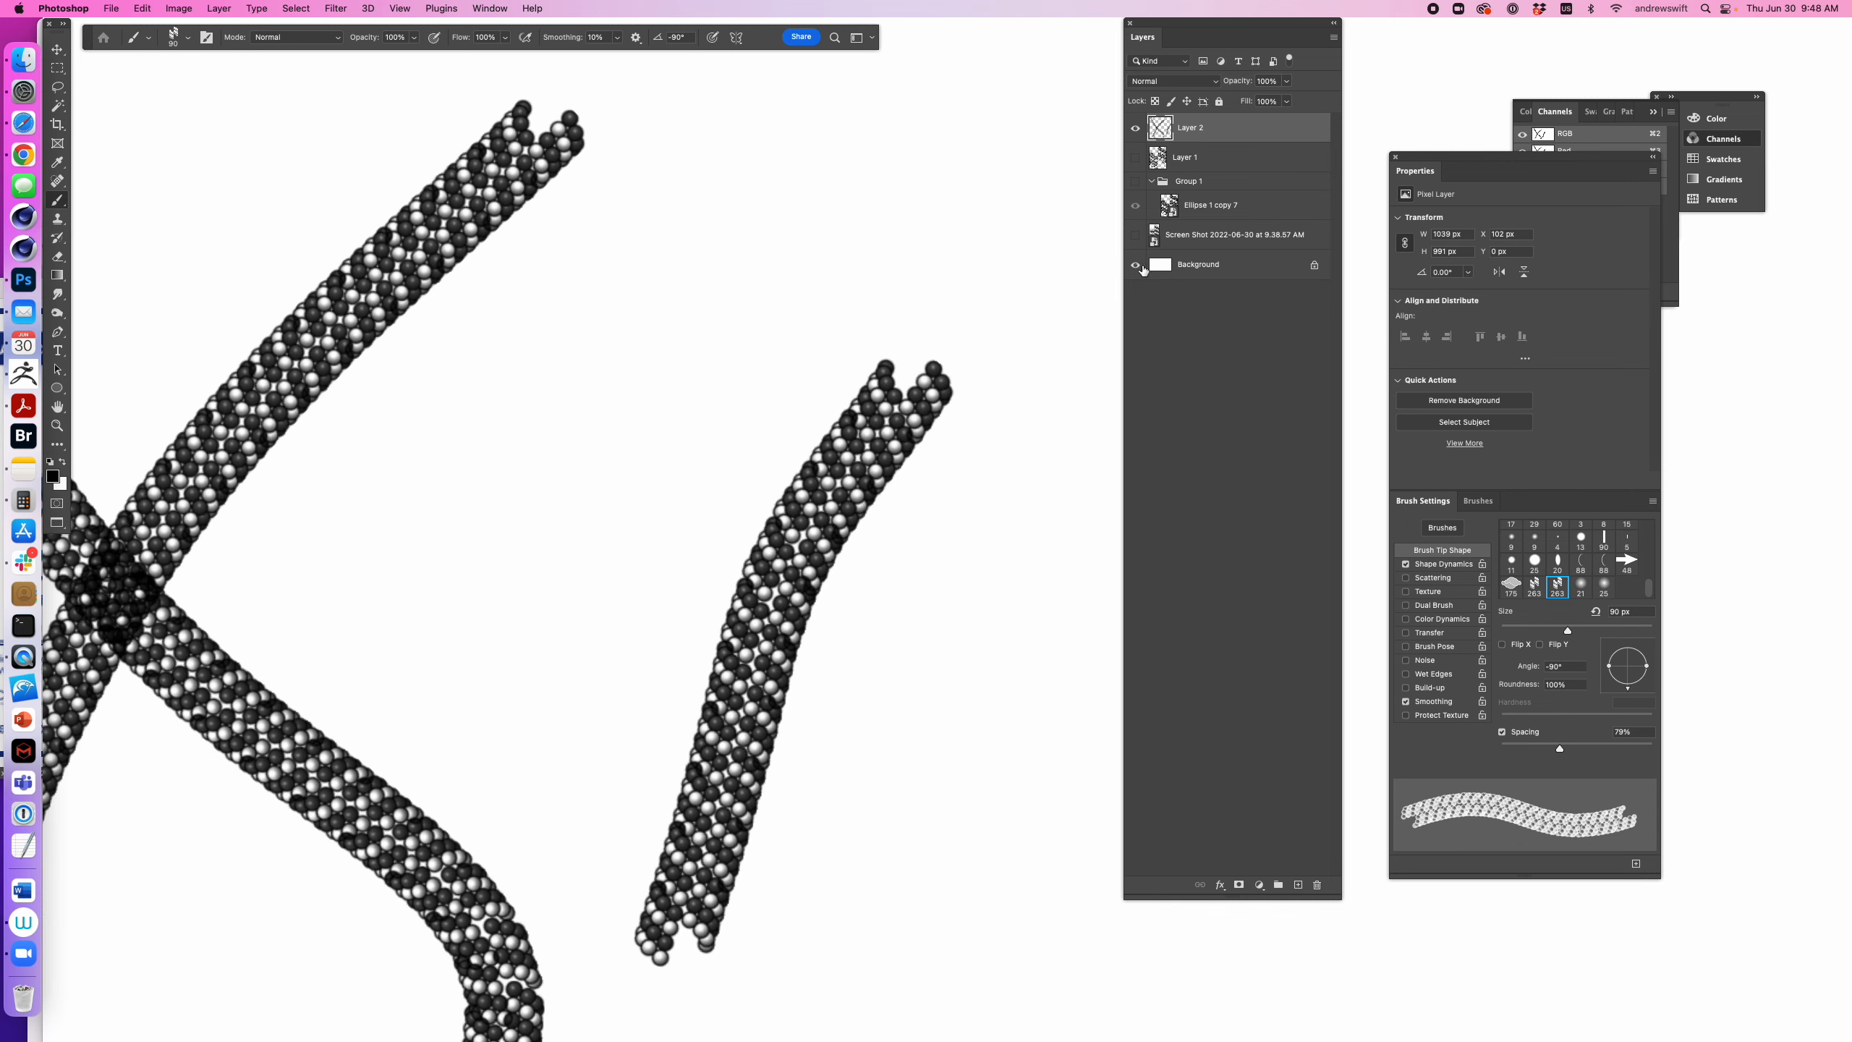
- View the reference screenshot layer on its own for comparison, and restore the painted layer and white background
alt+click(1135, 207)
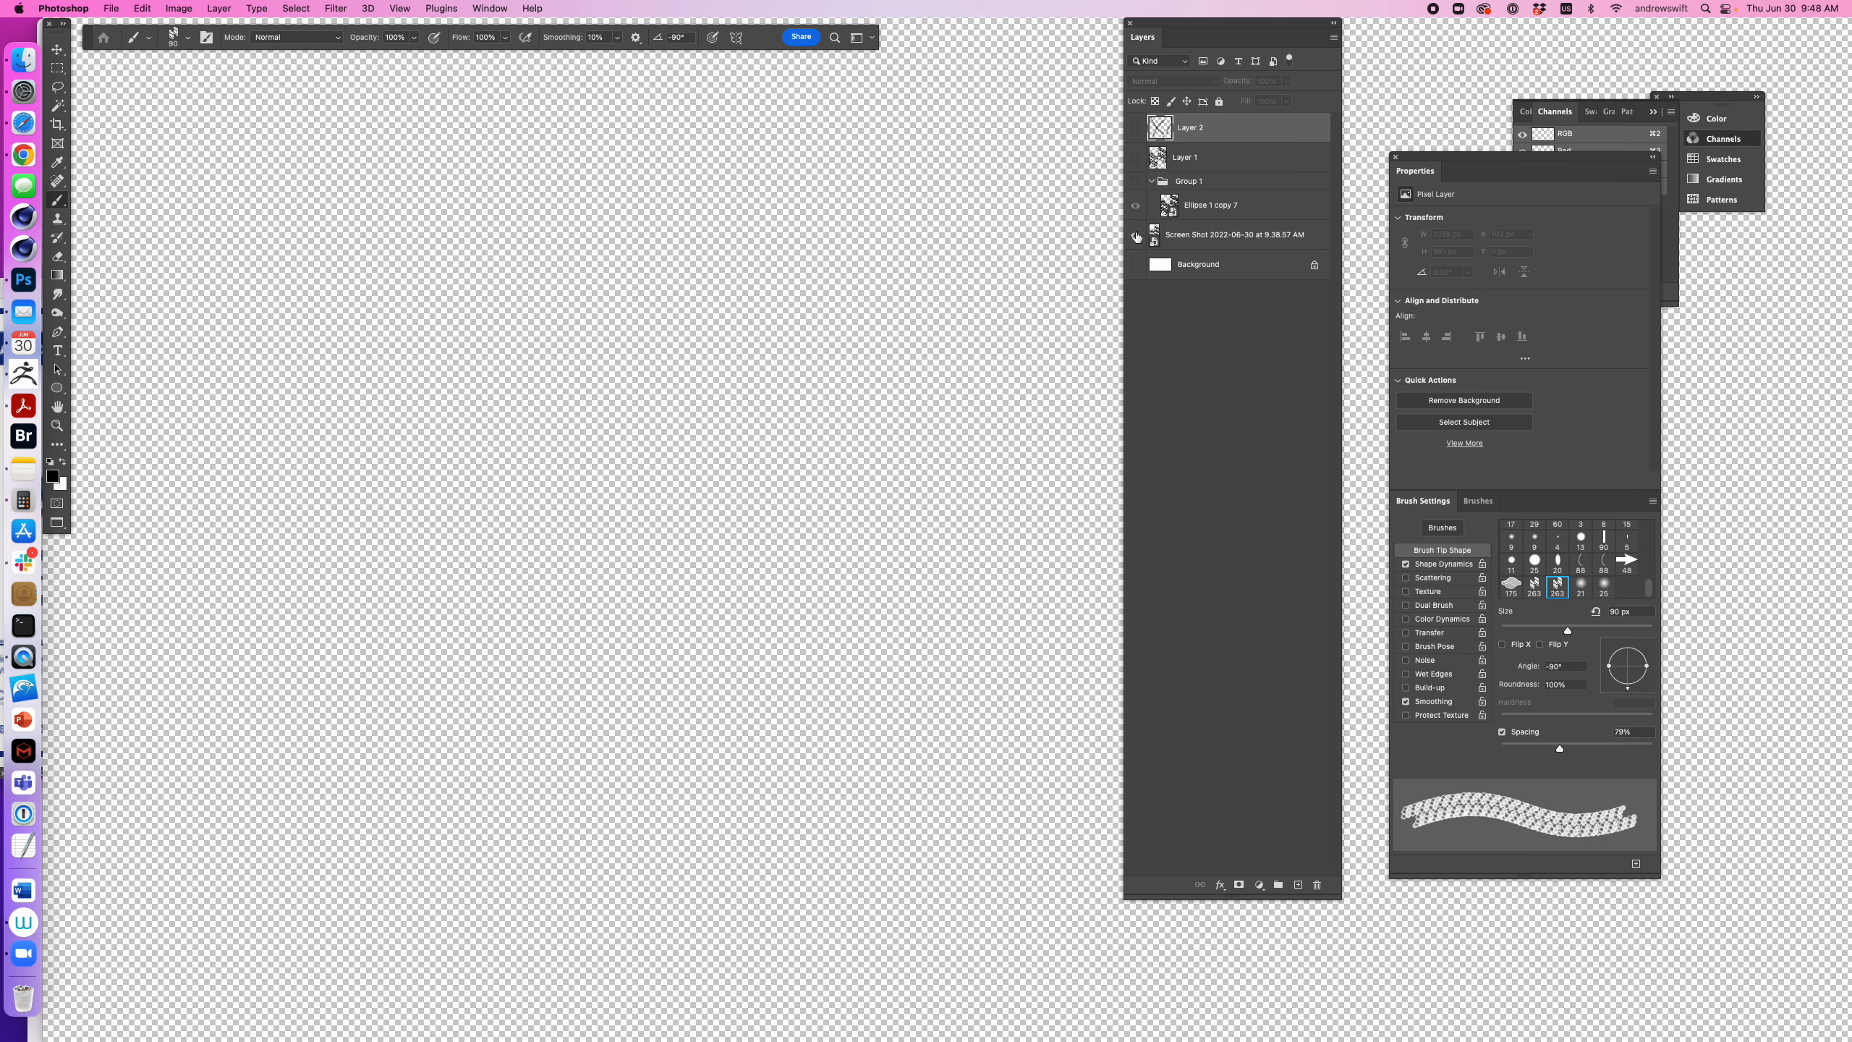
click(1135, 235)
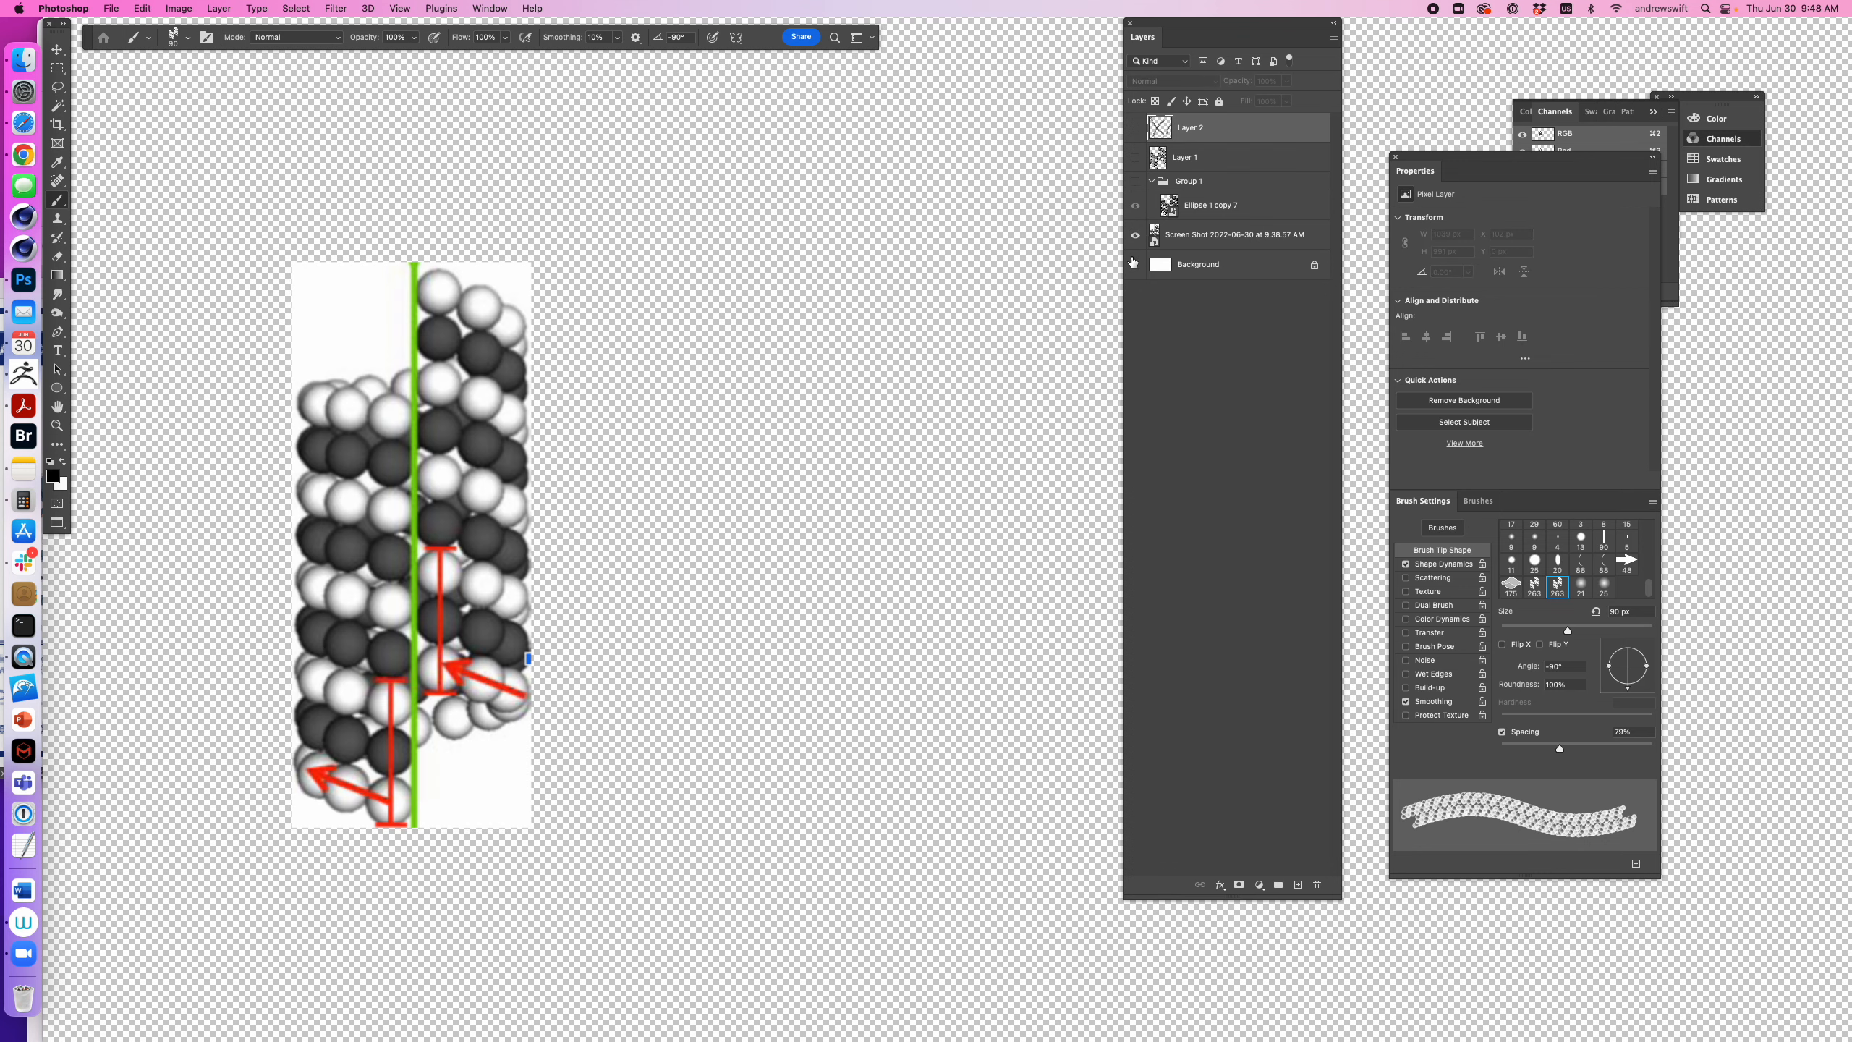
alt+click(1135, 128)
click(1134, 265)
- Paint a straight diagonal stroke to the right of the short curved one, joining a start and an end point
drag(648, 485, 554, 502)
drag(621, 545, 459, 546)
click(544, 682)
shift+click(748, 364)
mouse_move(685, 467)
mouse_down()
mouse_move(845, 423)
mouse_move(695, 467)
mouse_move(774, 439)
mouse_move(726, 456)
mouse_up()
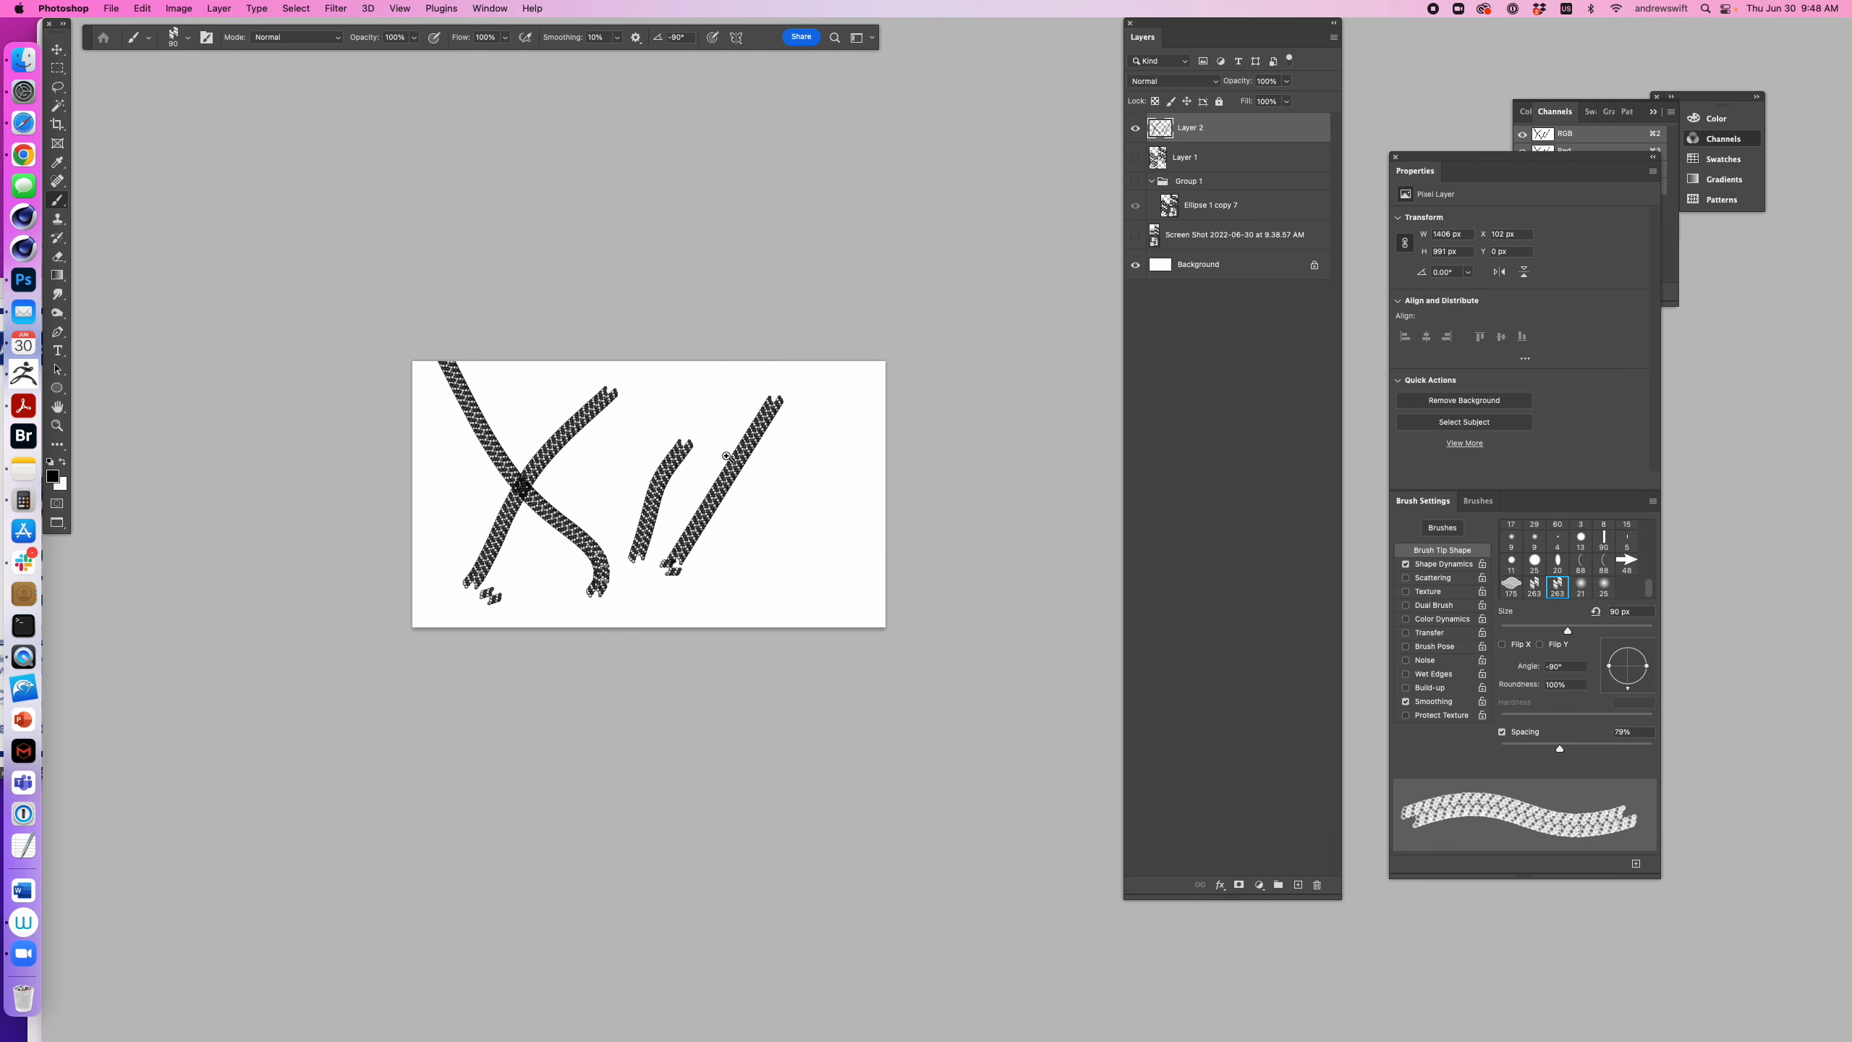
- Paint another straight diagonal stroke to the right of the last one, with brush opacity set to 50%
key(m)
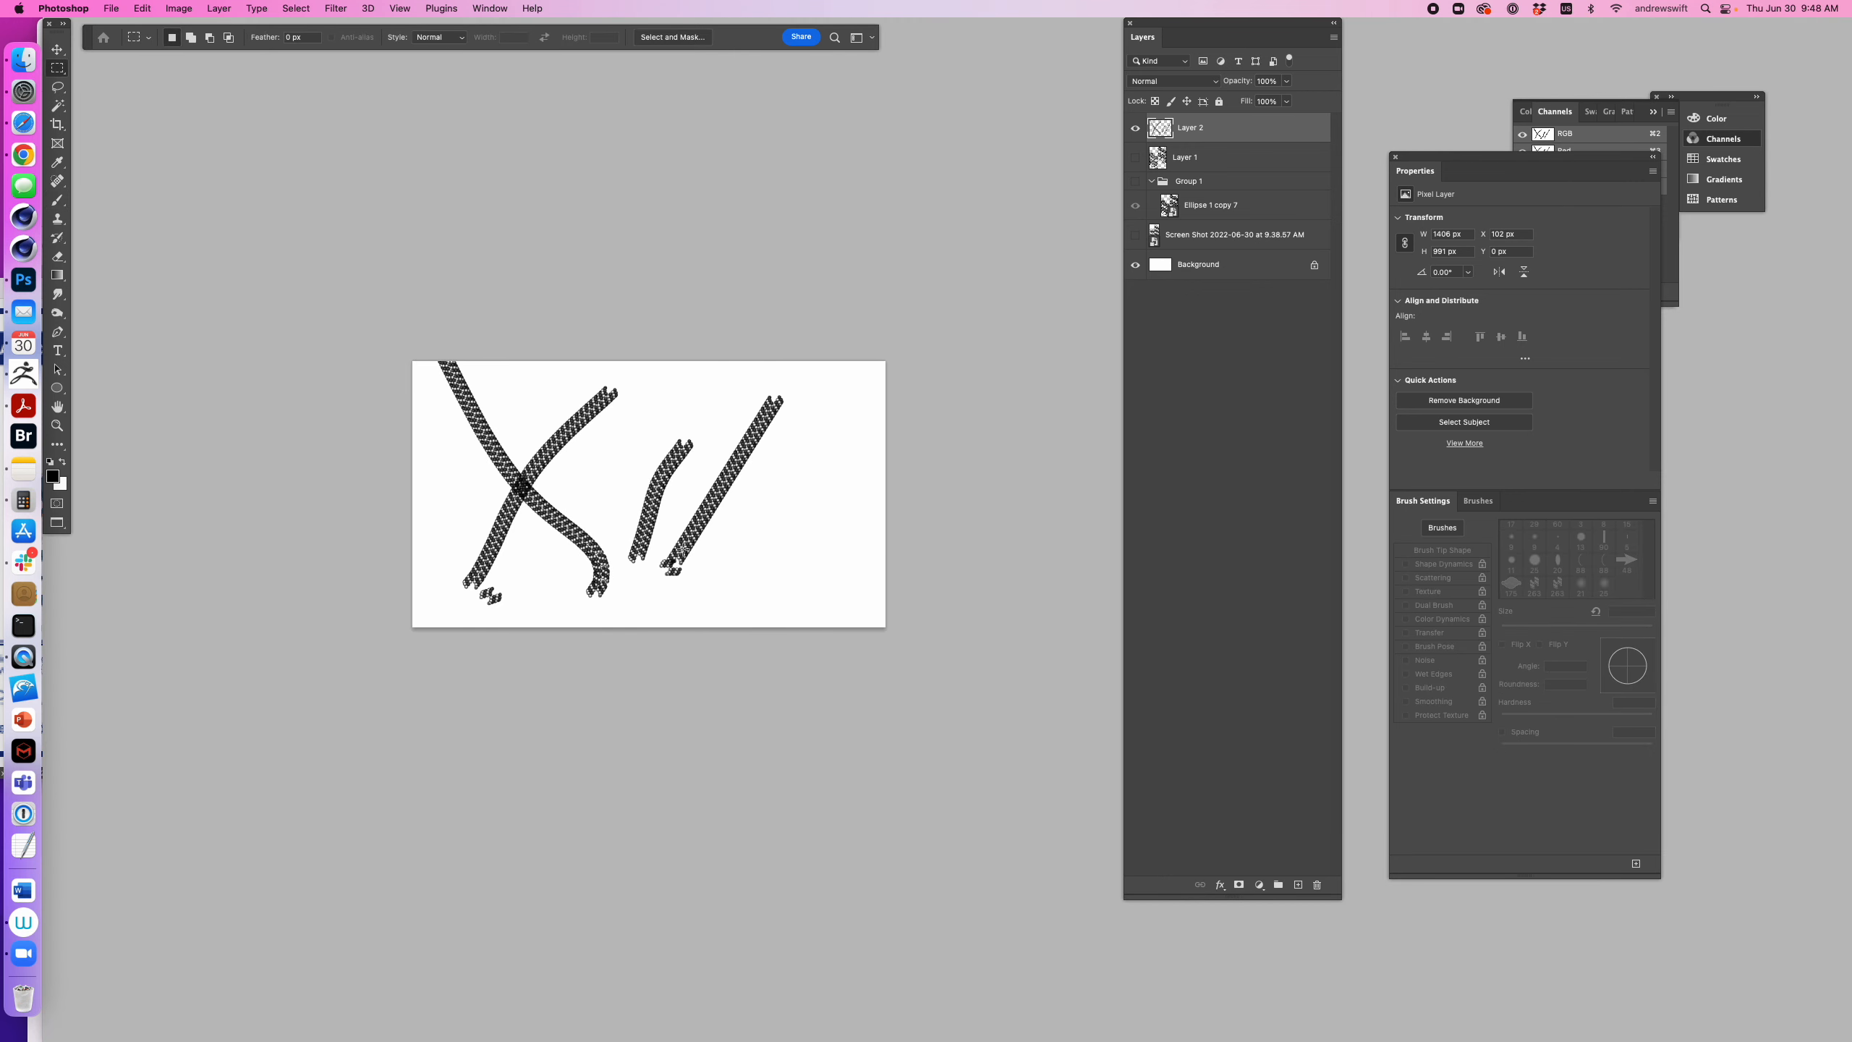
key(b)
click(723, 597)
shift+click(820, 436)
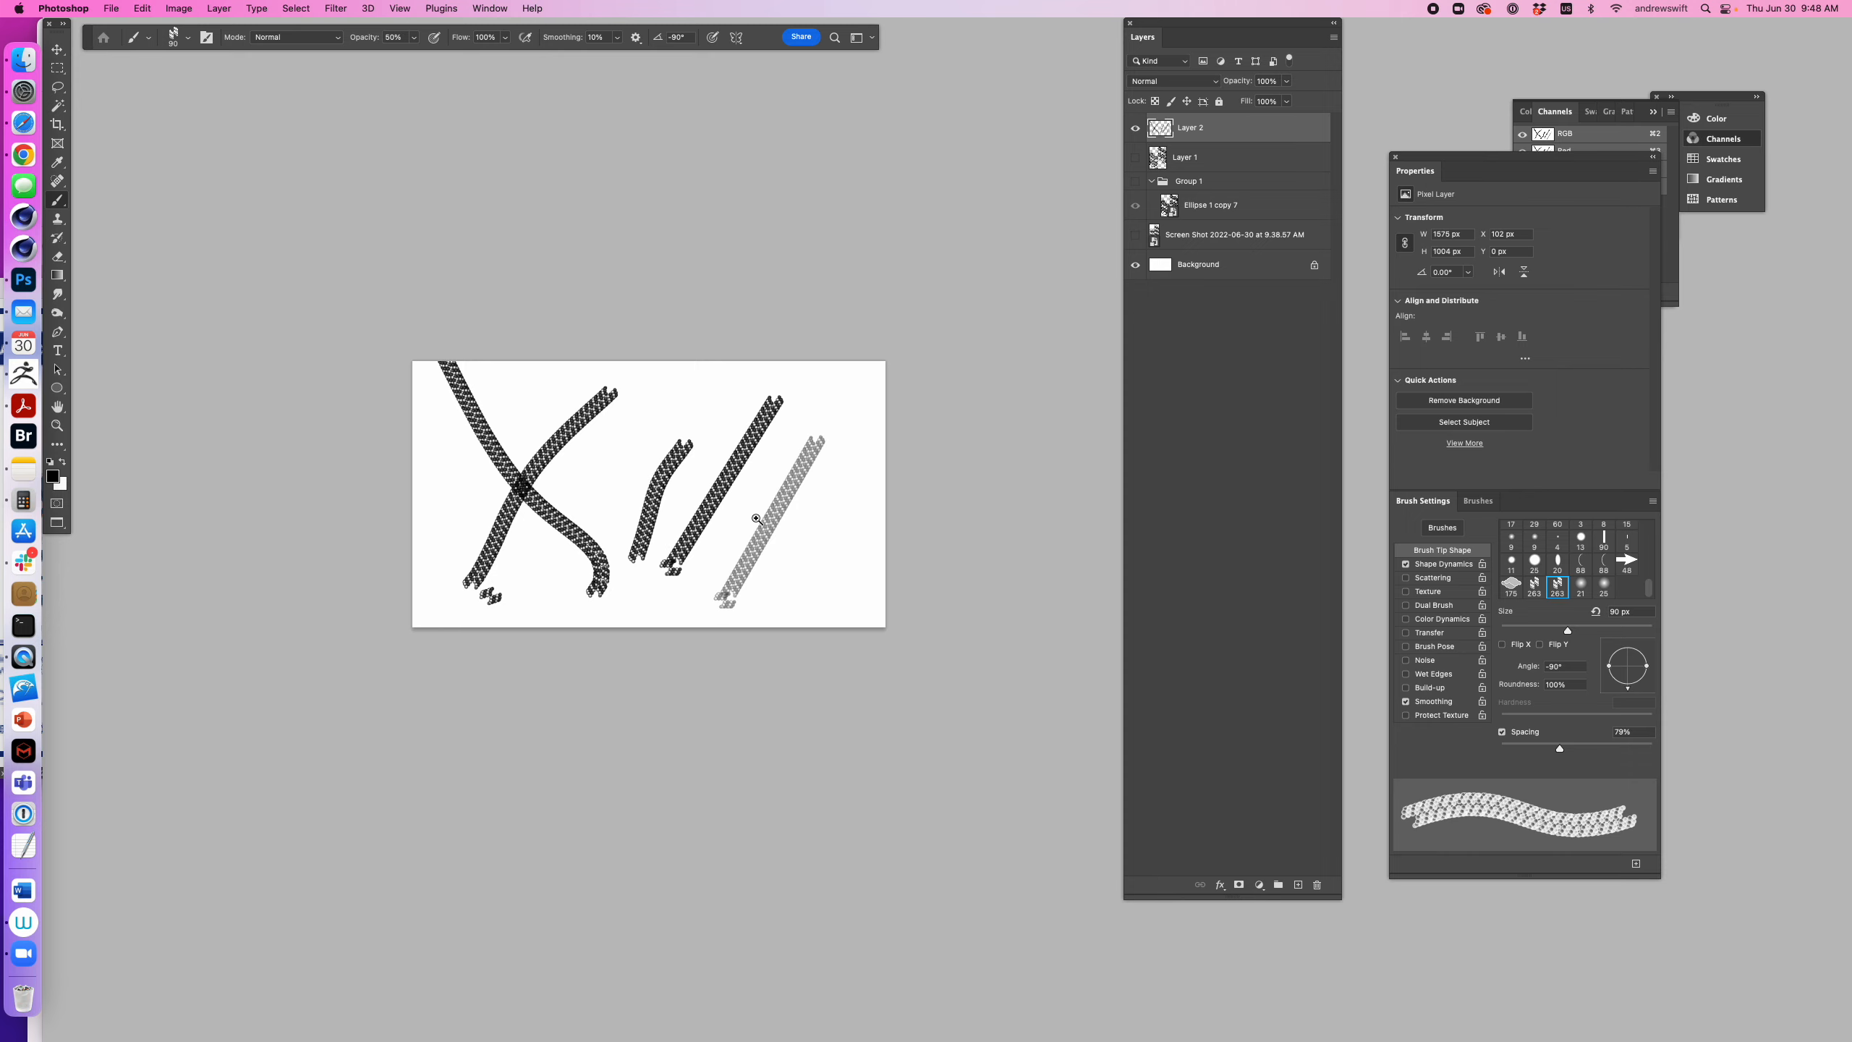
mouse_move(757, 519)
mouse_down()
mouse_move(842, 506)
mouse_move(810, 454)
mouse_up()
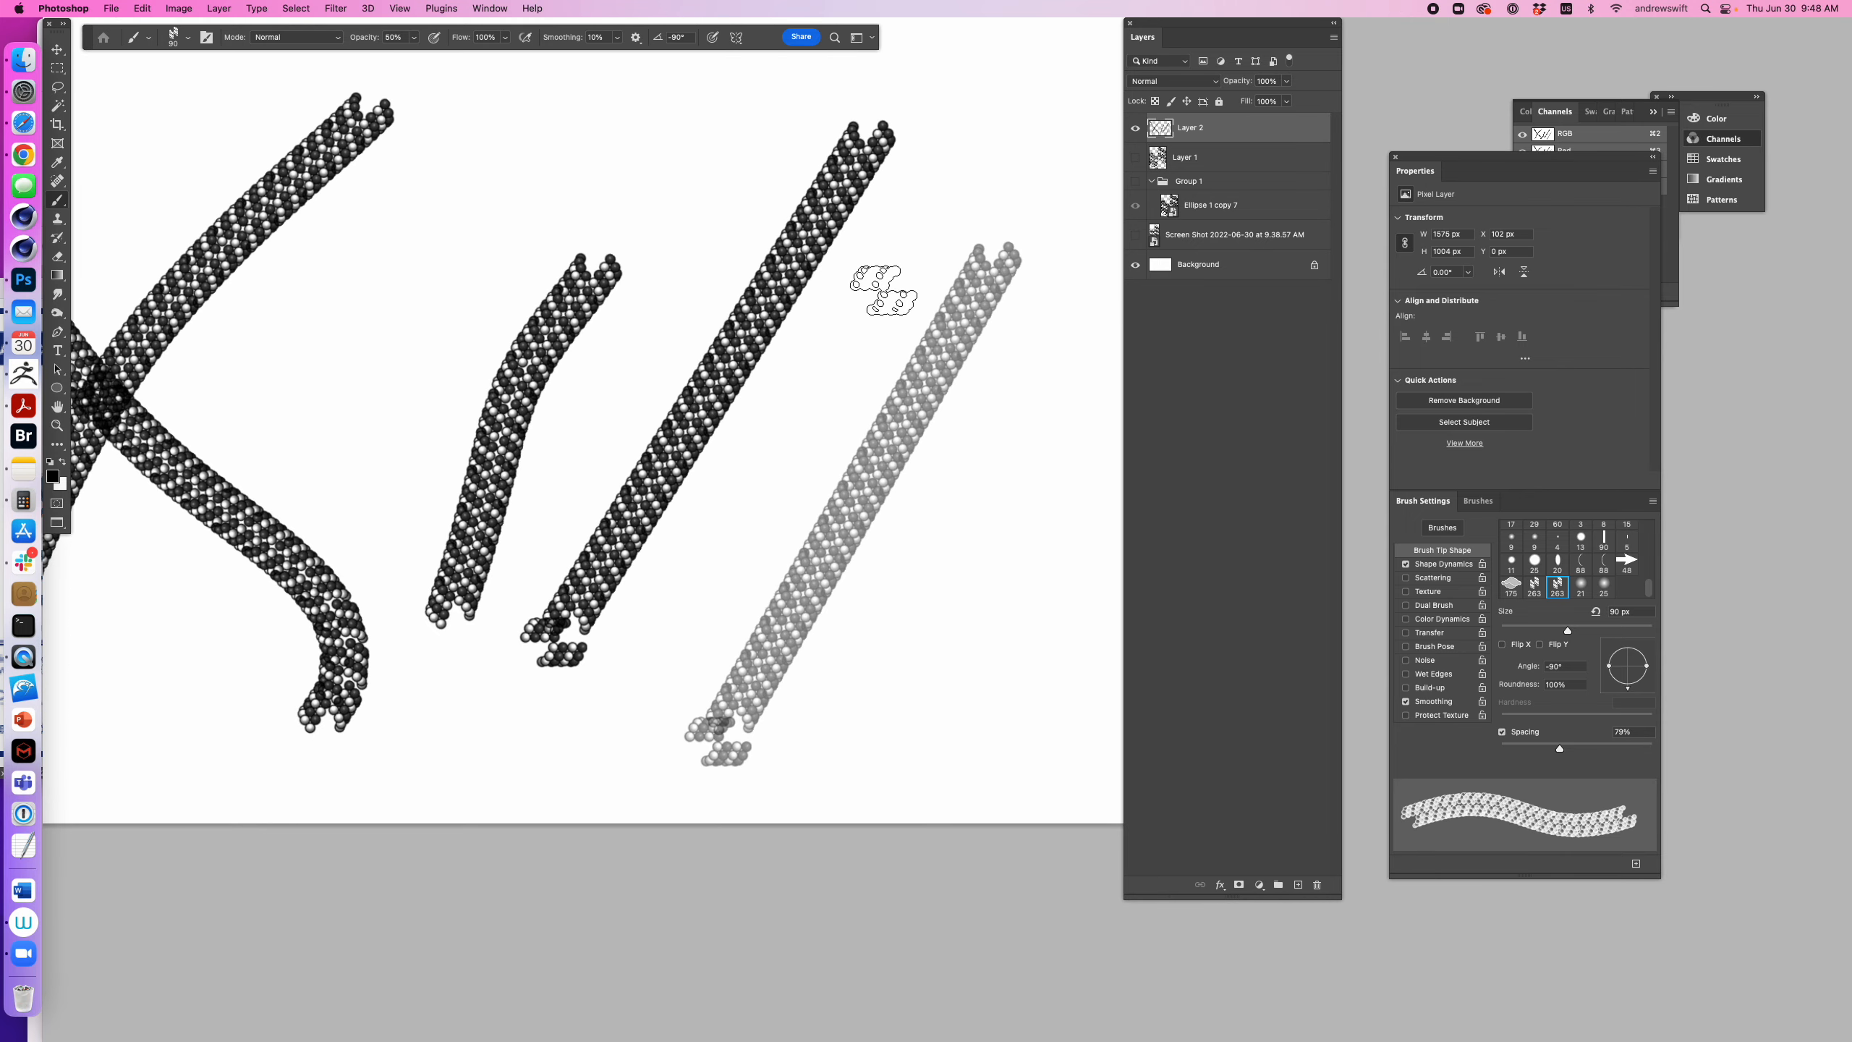
key(super+minus)
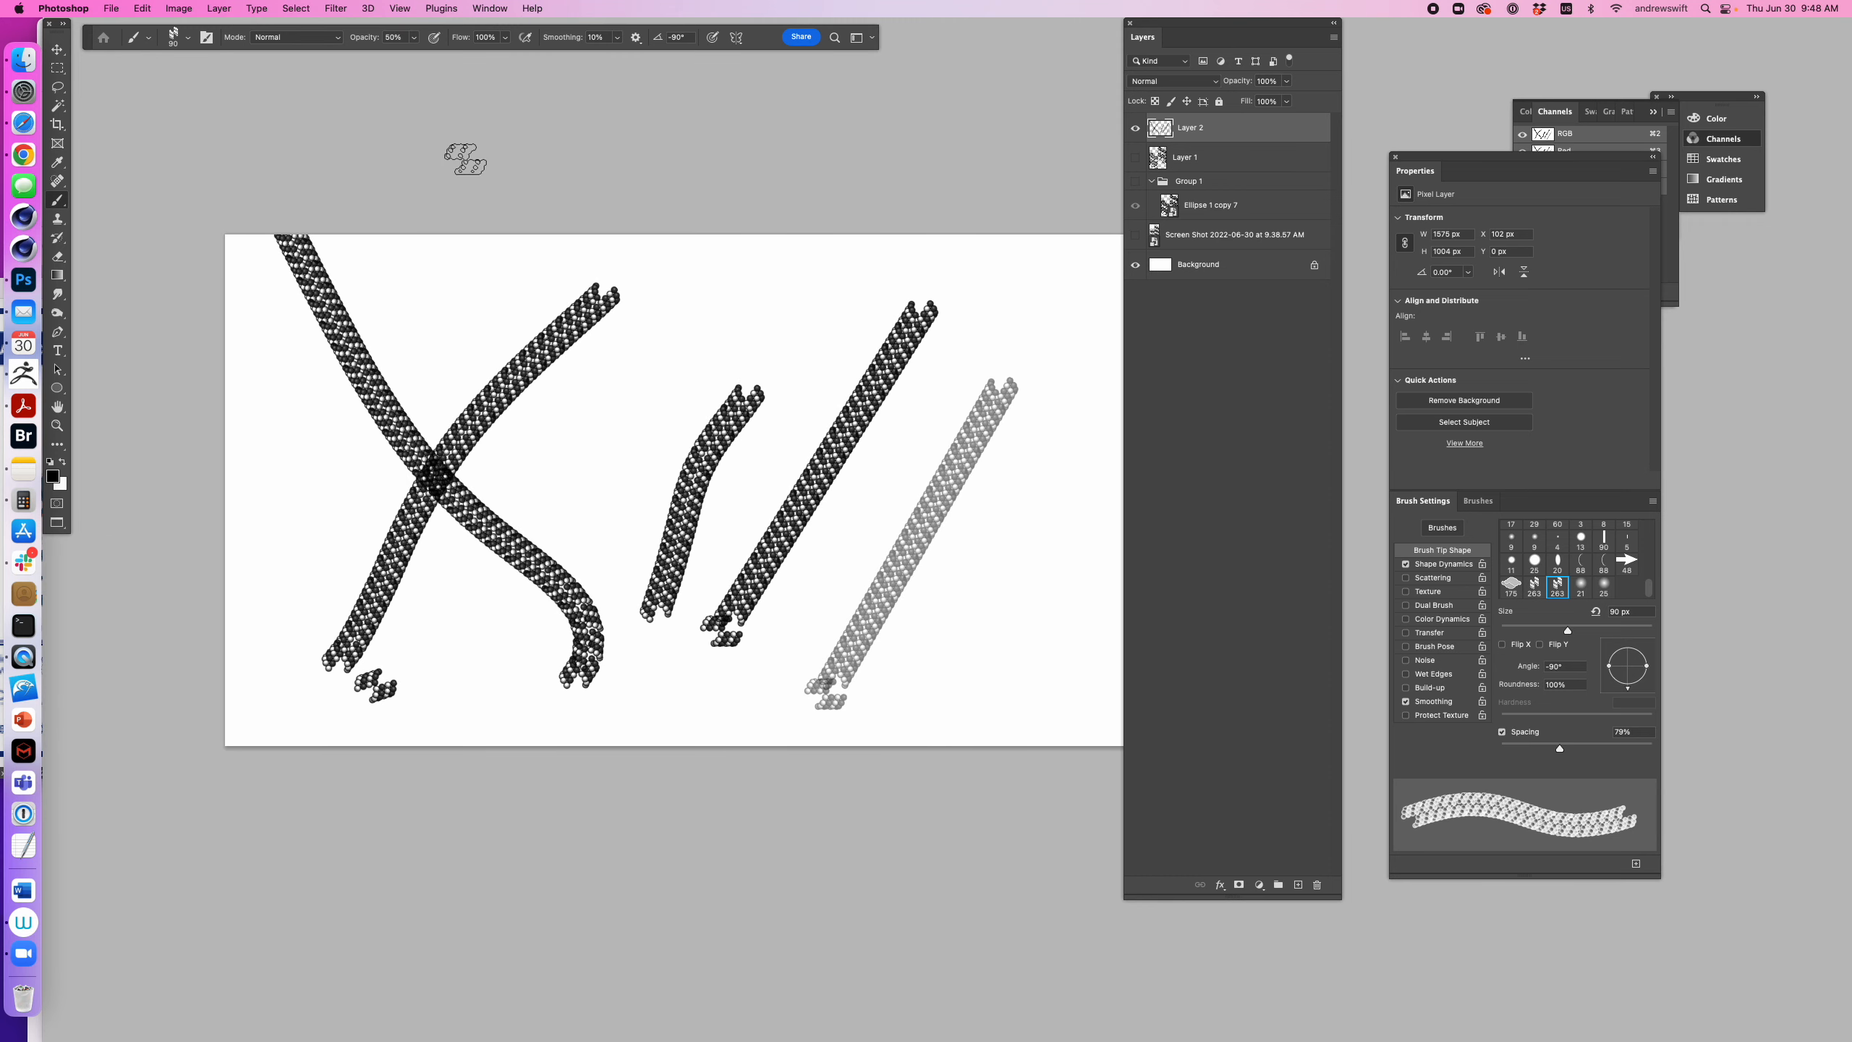
- Examine the saved sphere brush among the brush presets and look over the commands for managing presets
right_click(438, 257)
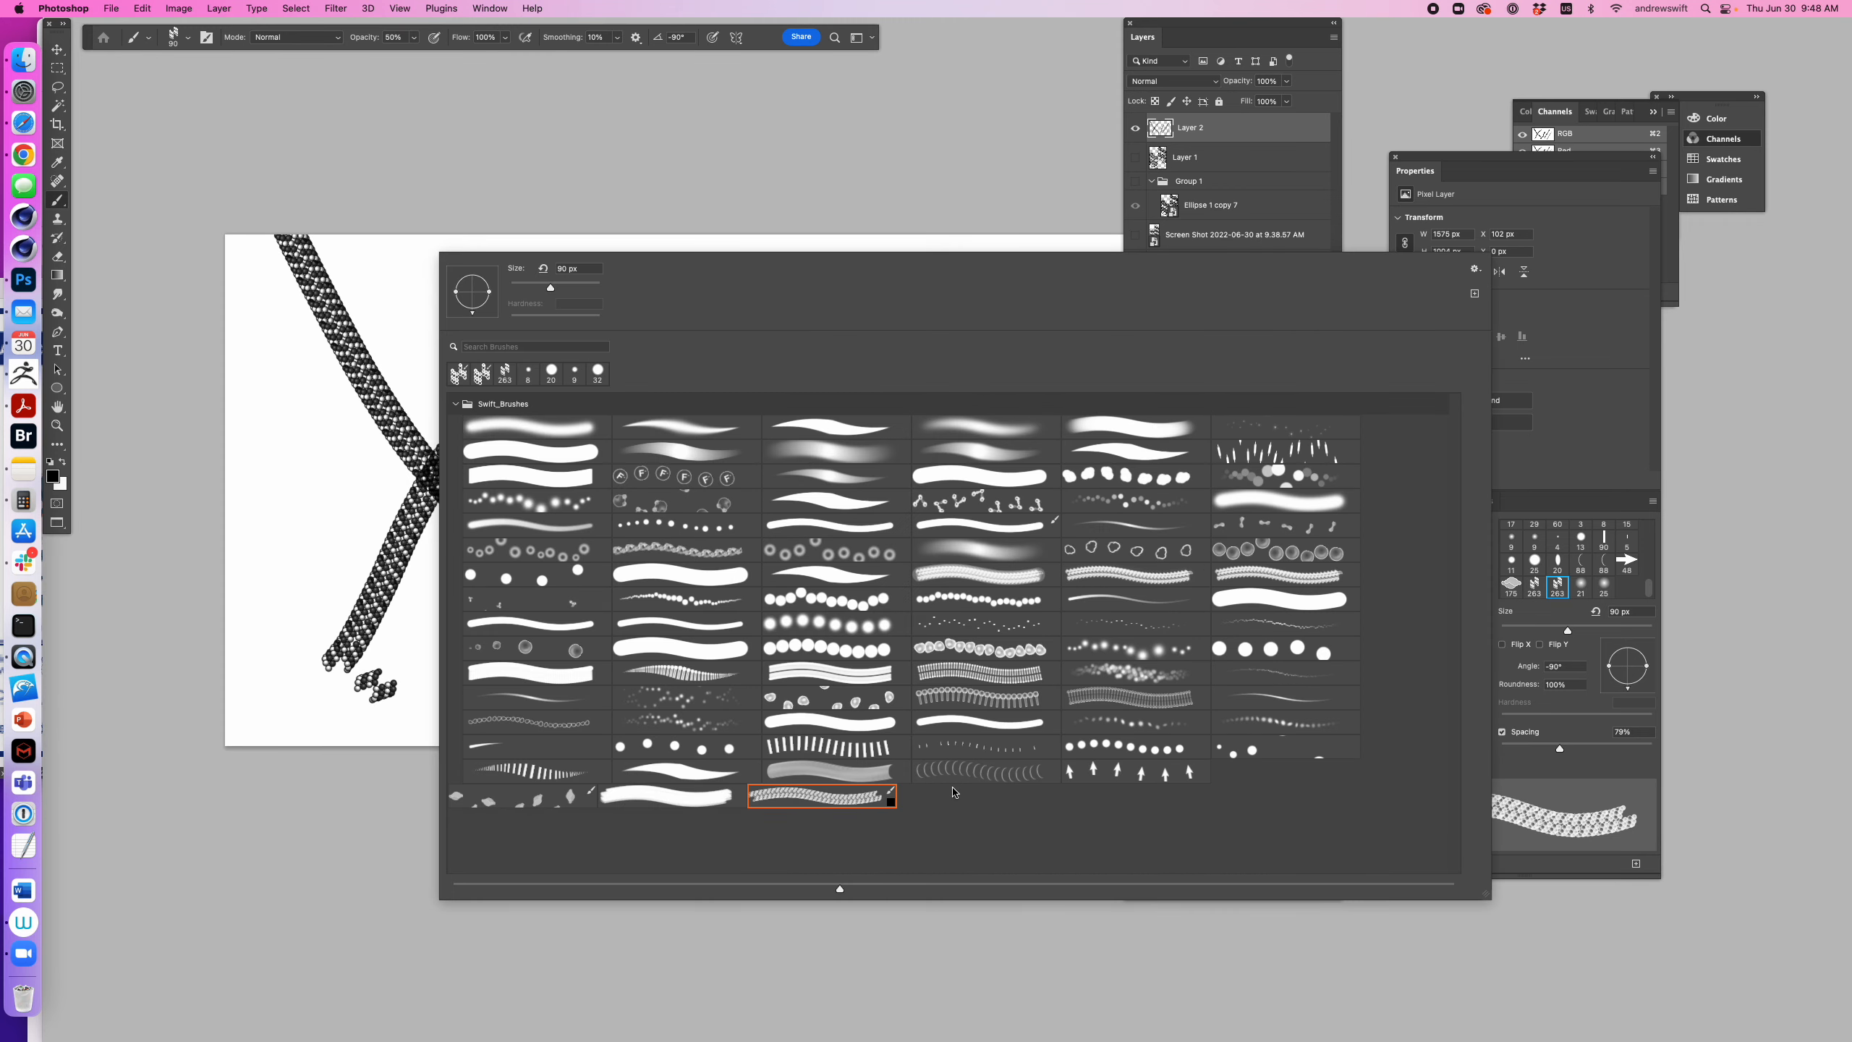
click(1475, 270)
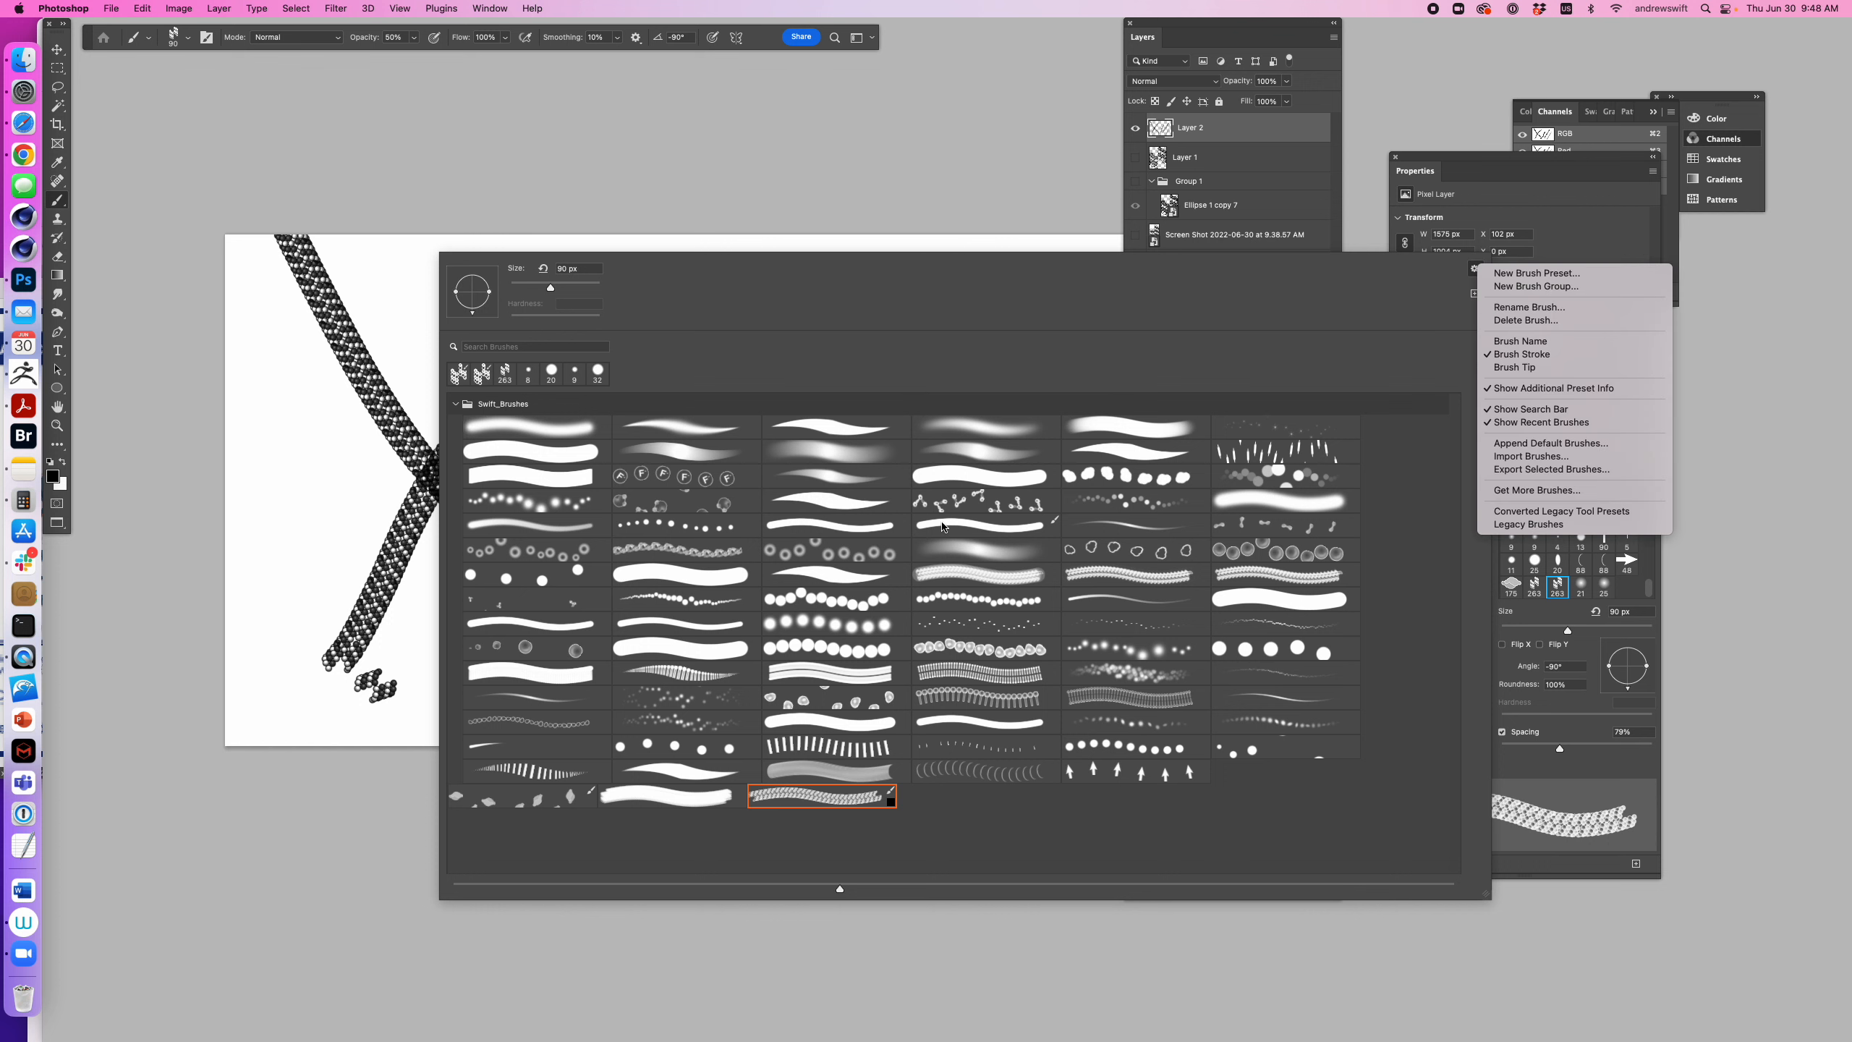
click(388, 335)
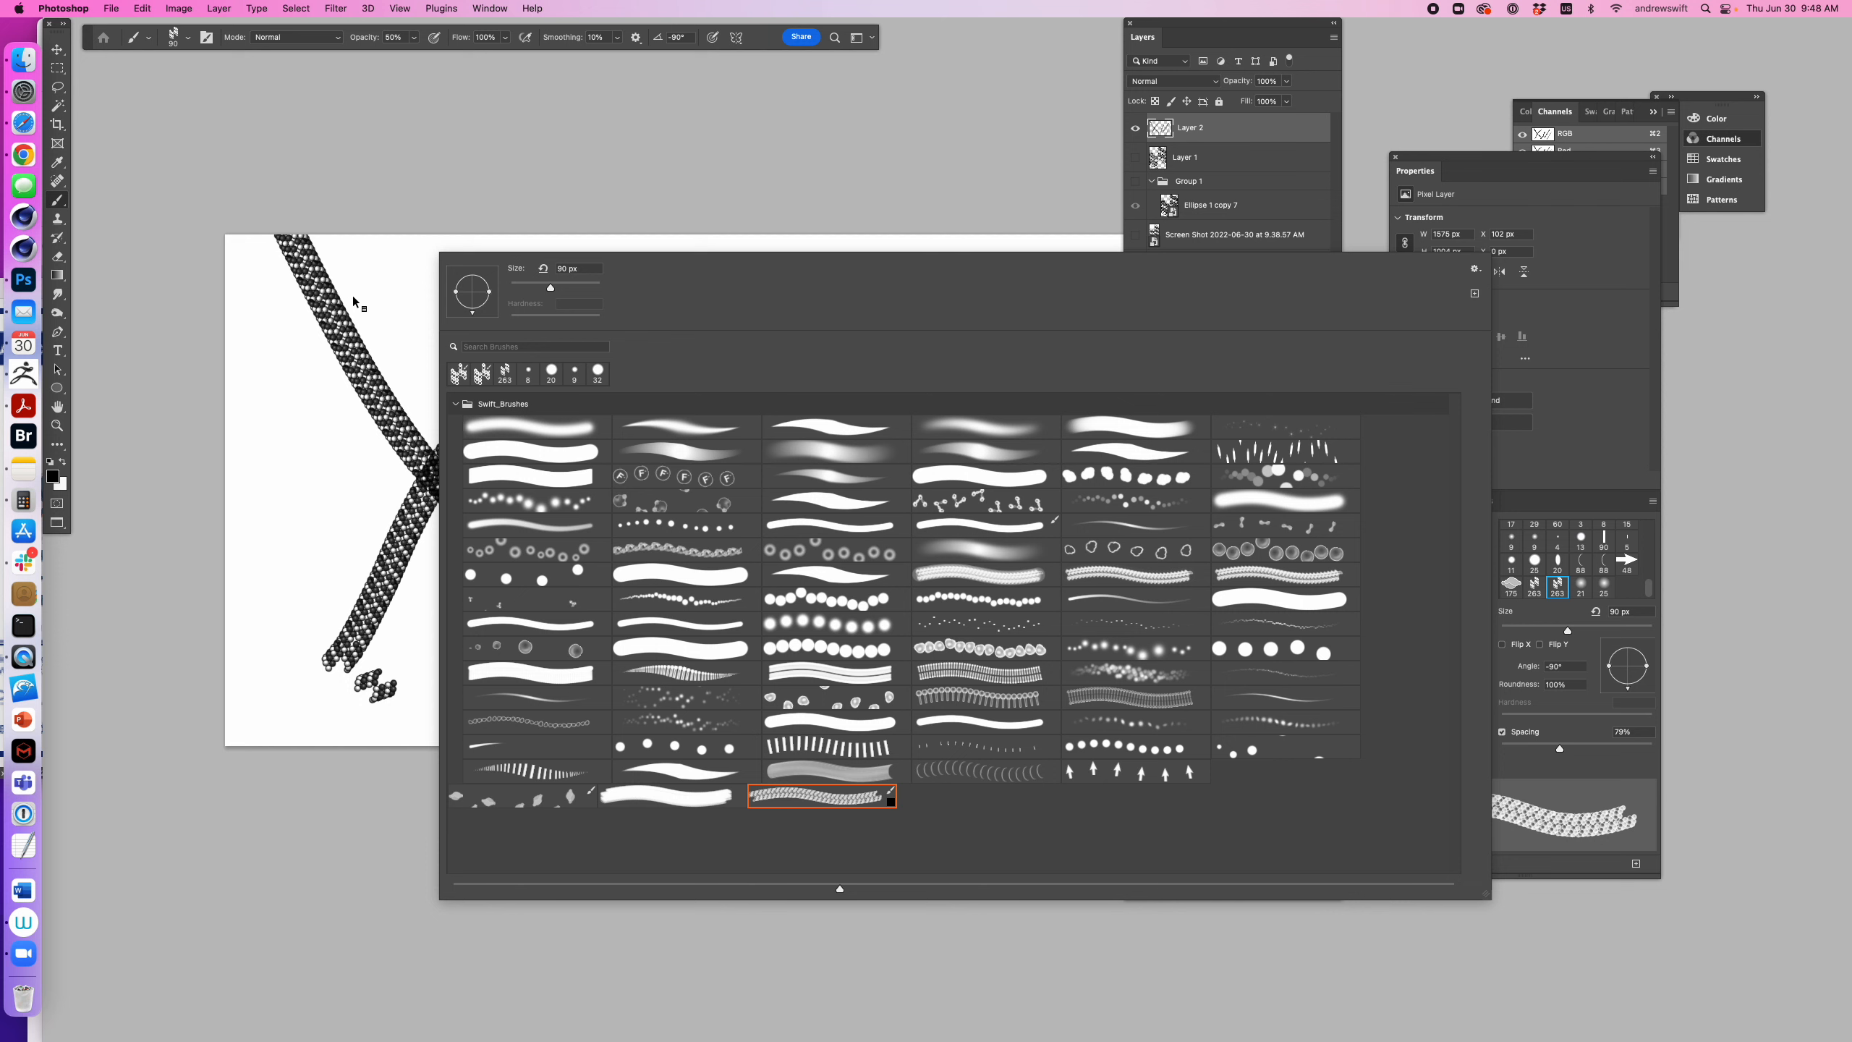
click(300, 289)
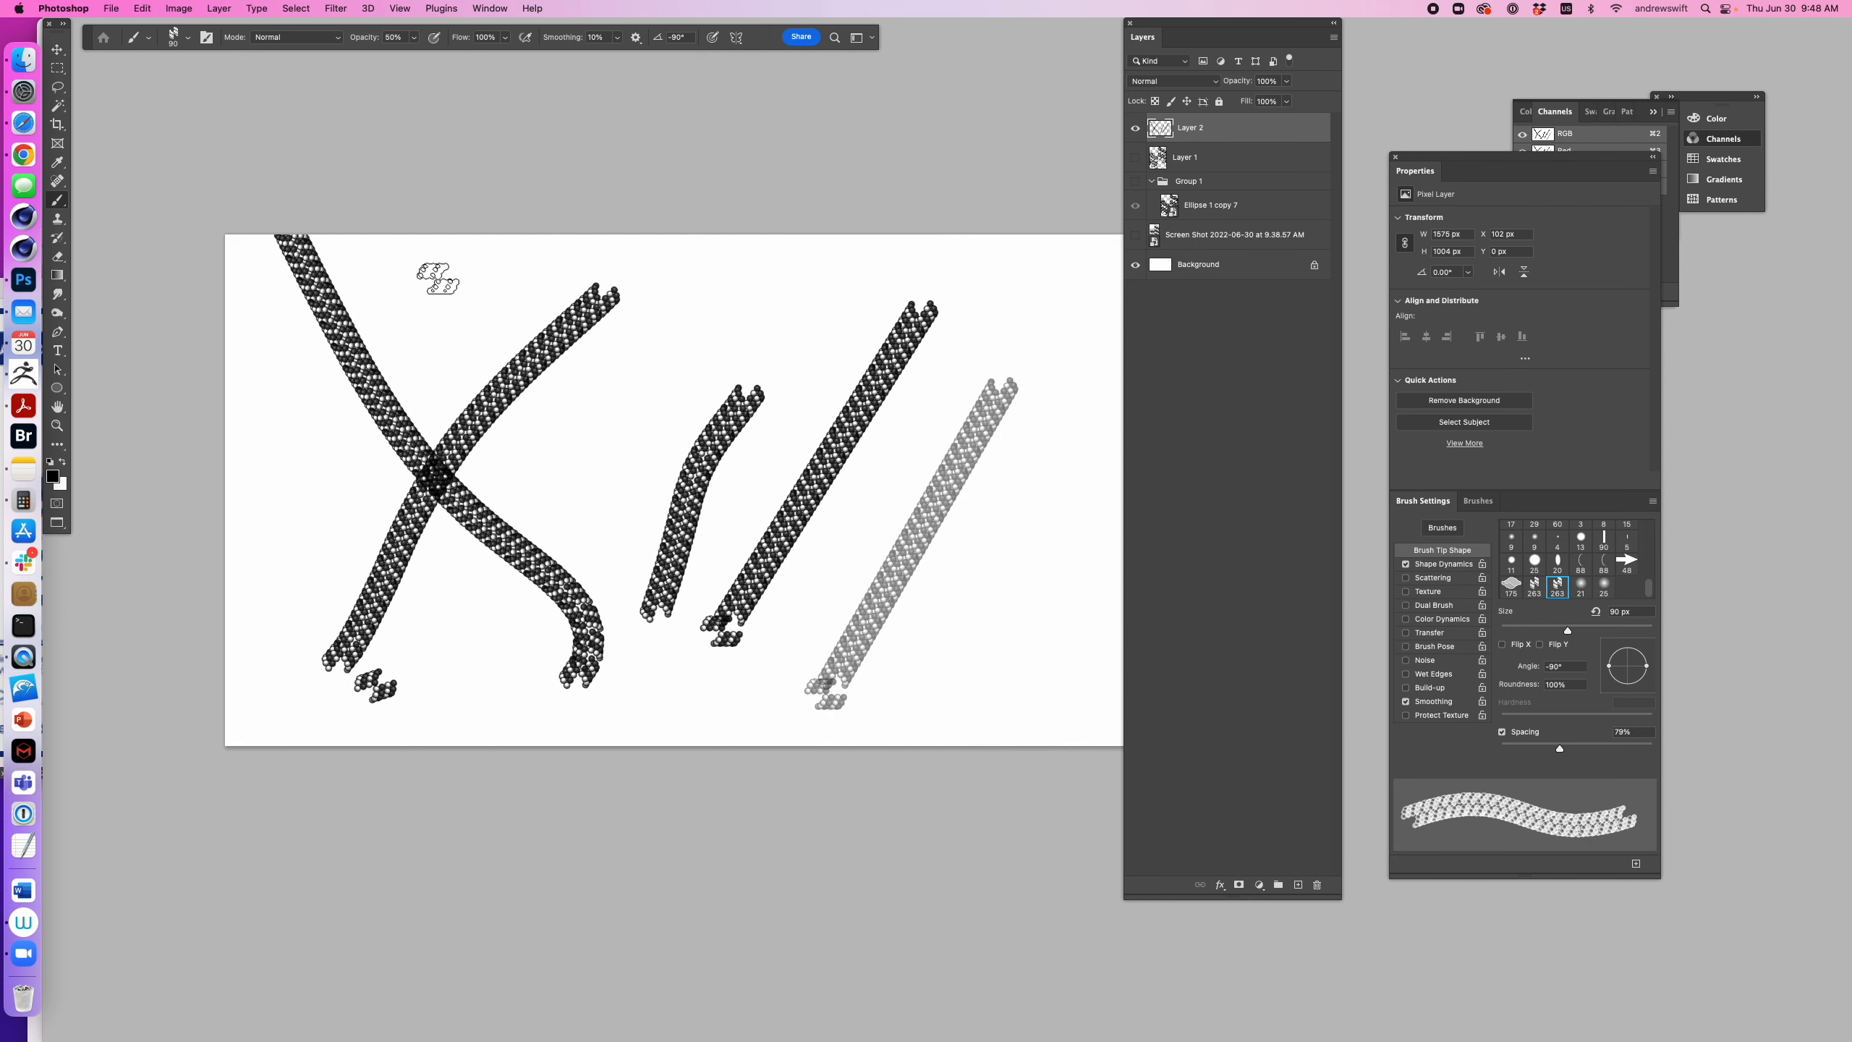
- Open the brush picker over the canvas and review its preset management commands and the saved sphere lattice brush
right_click(442, 278)
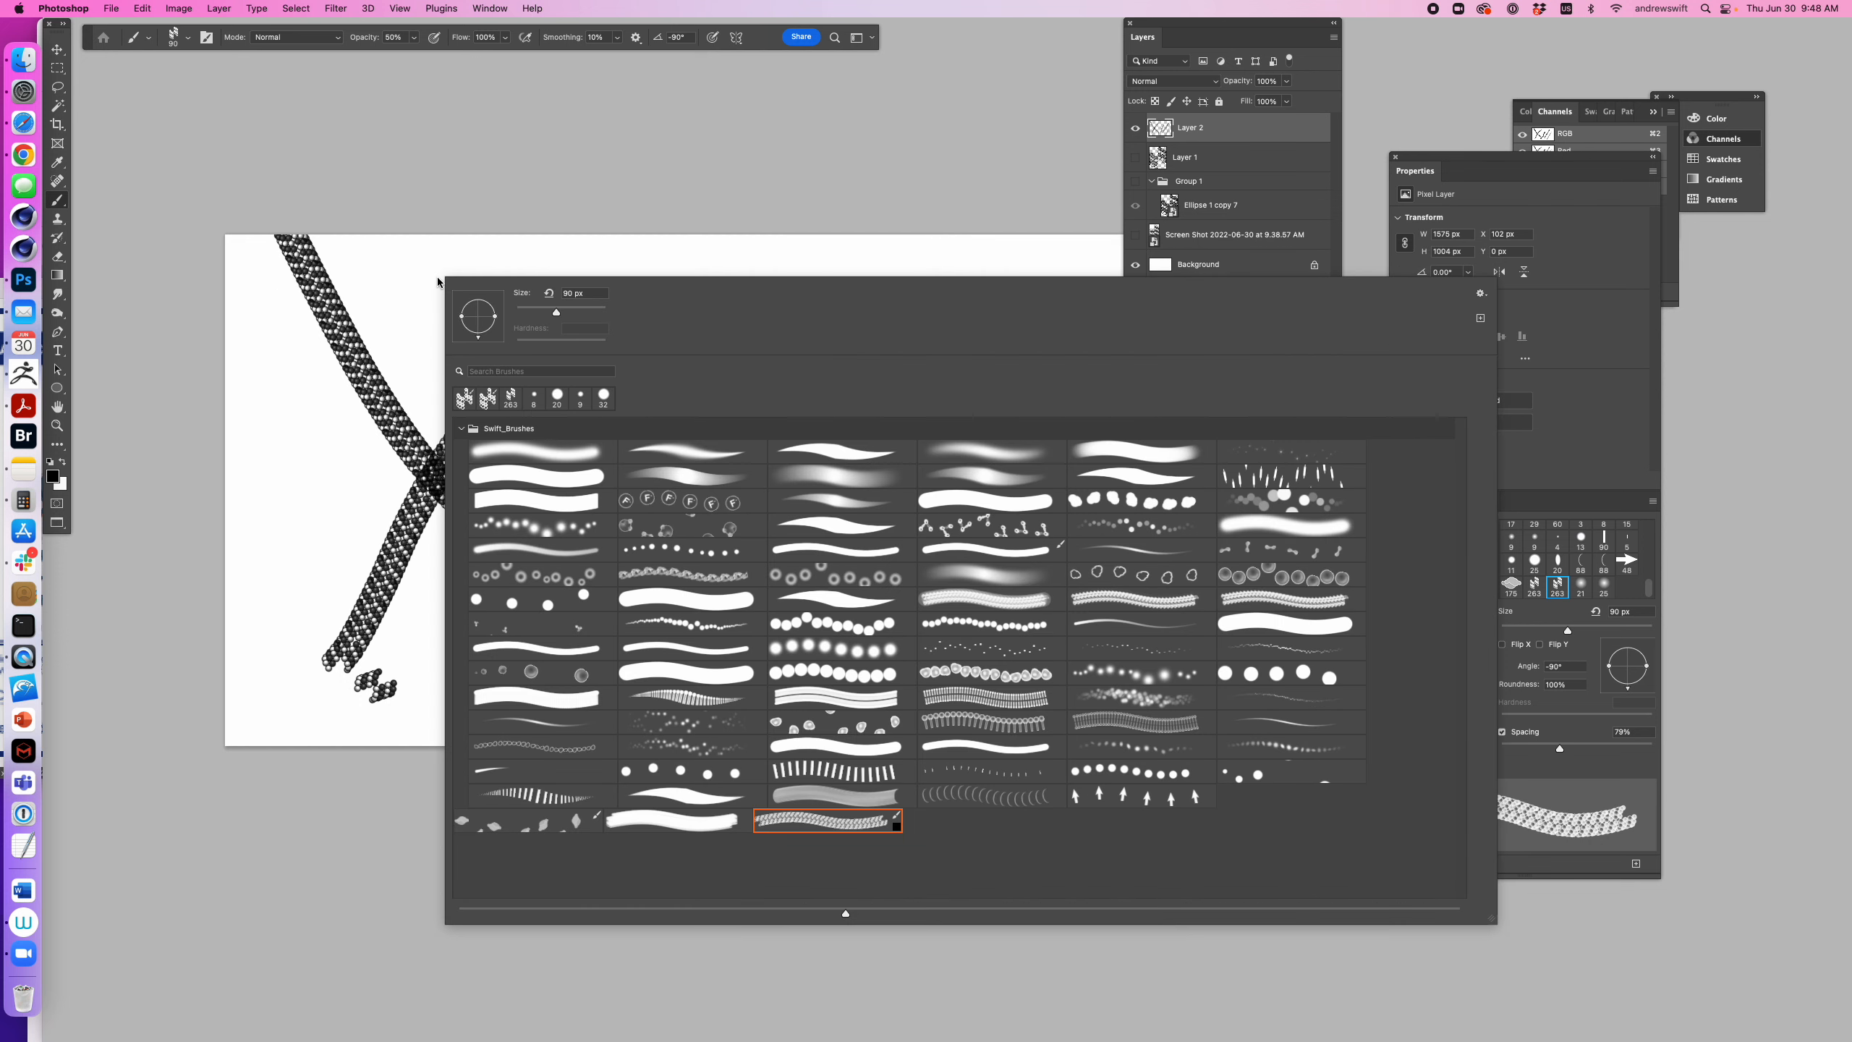
click(1480, 294)
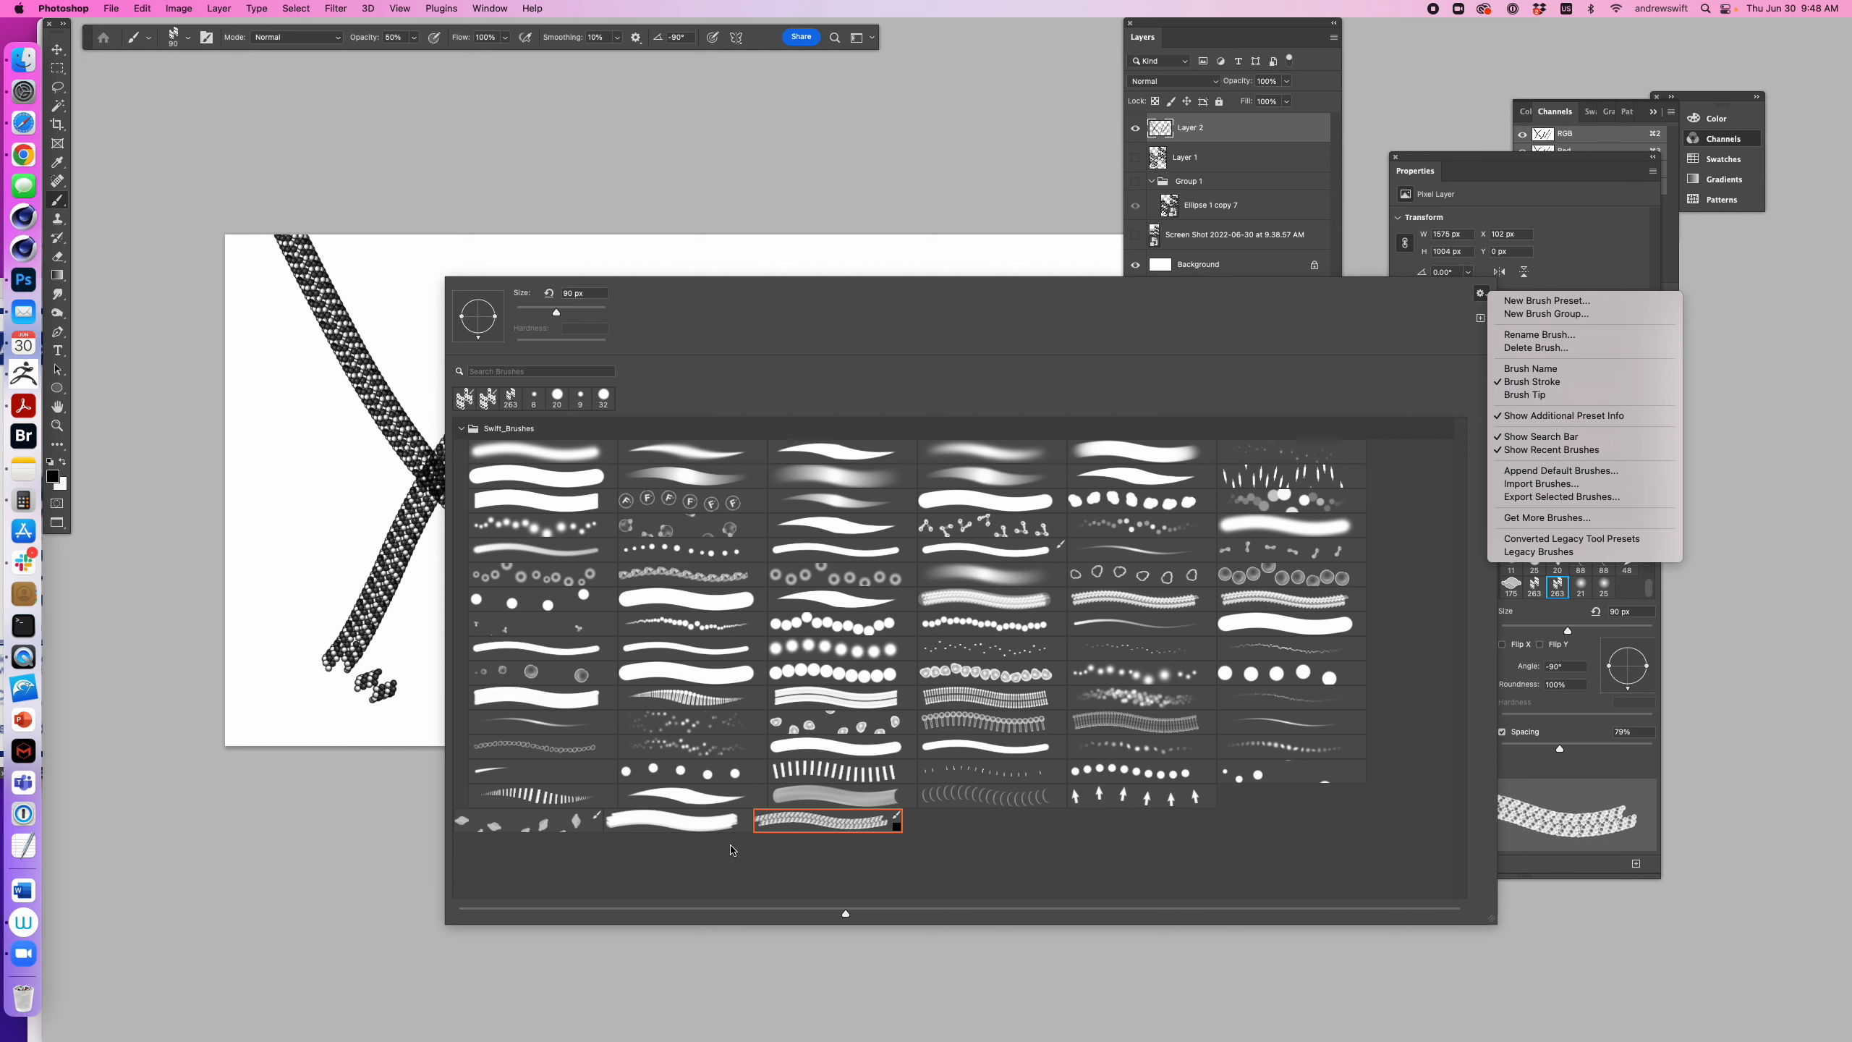
click(806, 828)
mouse_move(822, 805)
mouse_down()
mouse_move(838, 699)
mouse_move(781, 726)
mouse_move(826, 841)
mouse_move(824, 682)
mouse_move(813, 809)
mouse_move(877, 834)
mouse_up()
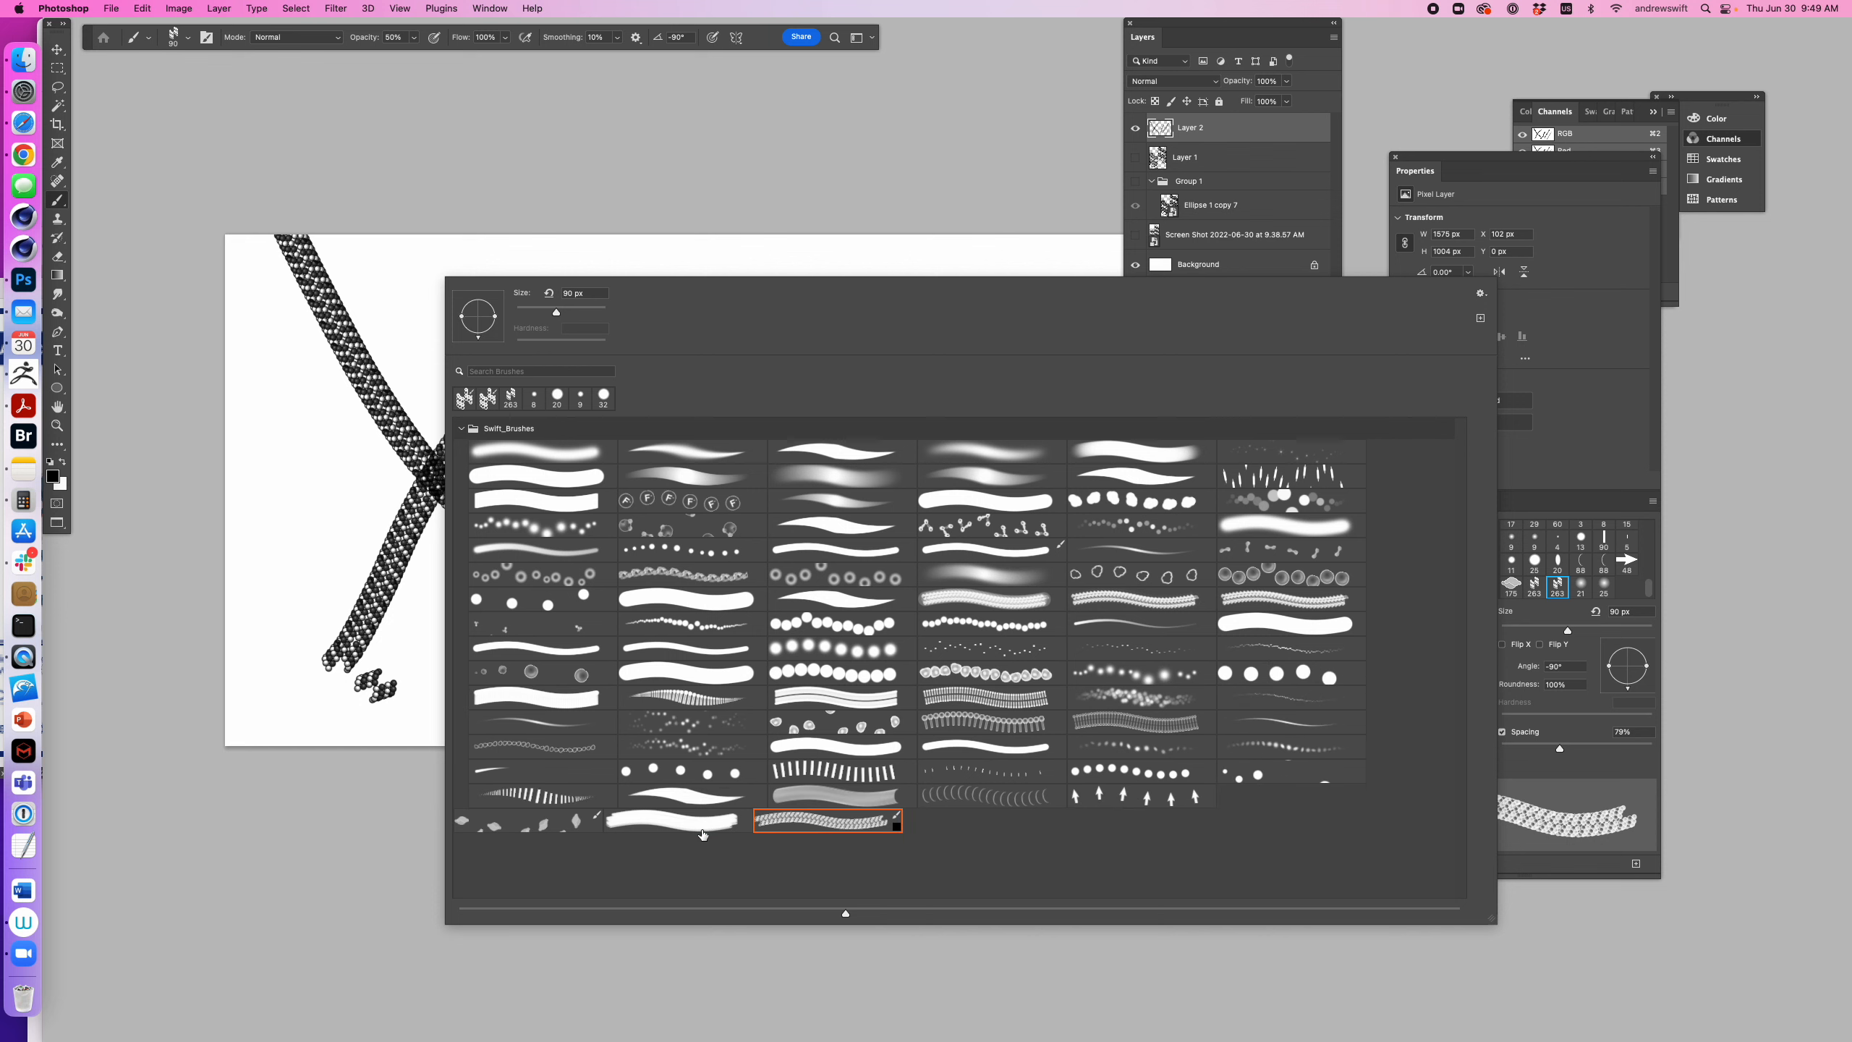
- Switch to the double-row brush preset with ball-headed tails, paint a trial stroke at its full size and undo it
click(964, 706)
mouse_move(281, 440)
mouse_down()
mouse_move(441, 407)
mouse_move(641, 430)
mouse_up()
key(super+z)
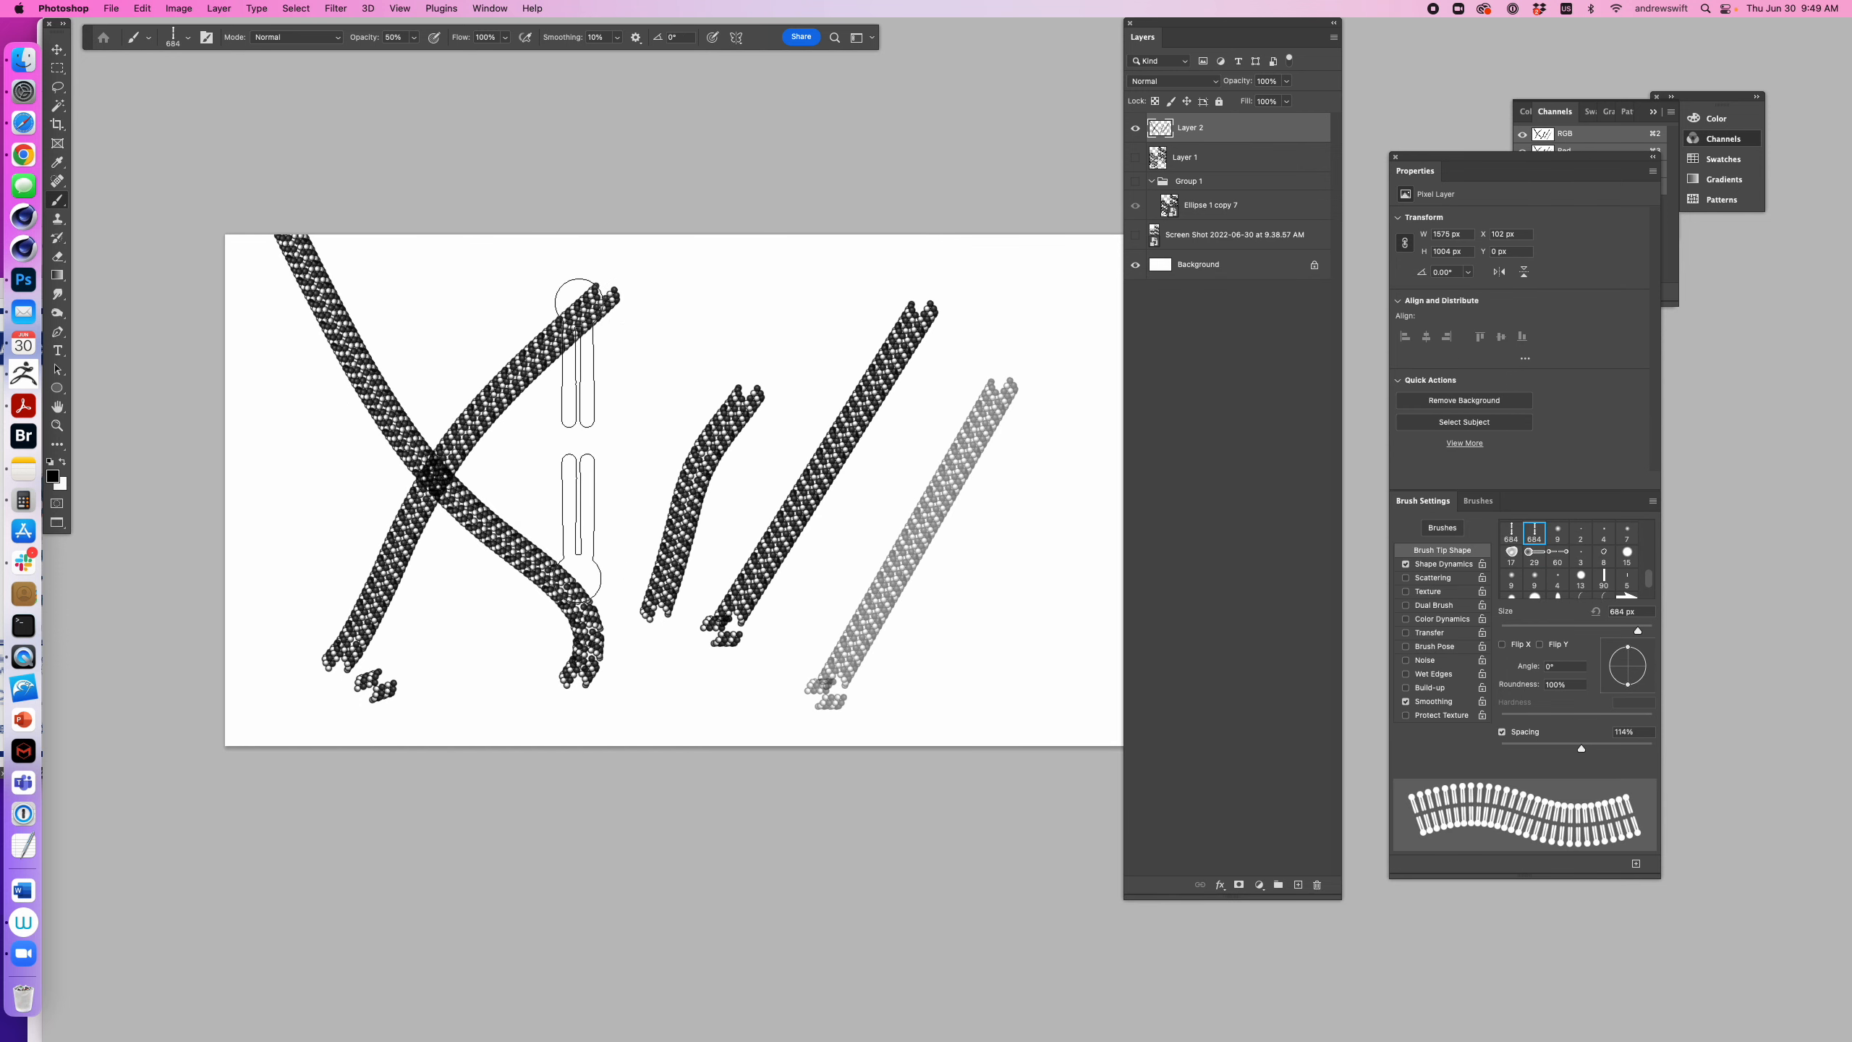
- Reduce the size of the double-row ball-headed brush to 100 px
key(bracketleft)
key(bracketleft)
key(bracketleft)
key(bracketleft)
key(bracketleft)
key(bracketleft)
key(bracketleft)
key(bracketleft)
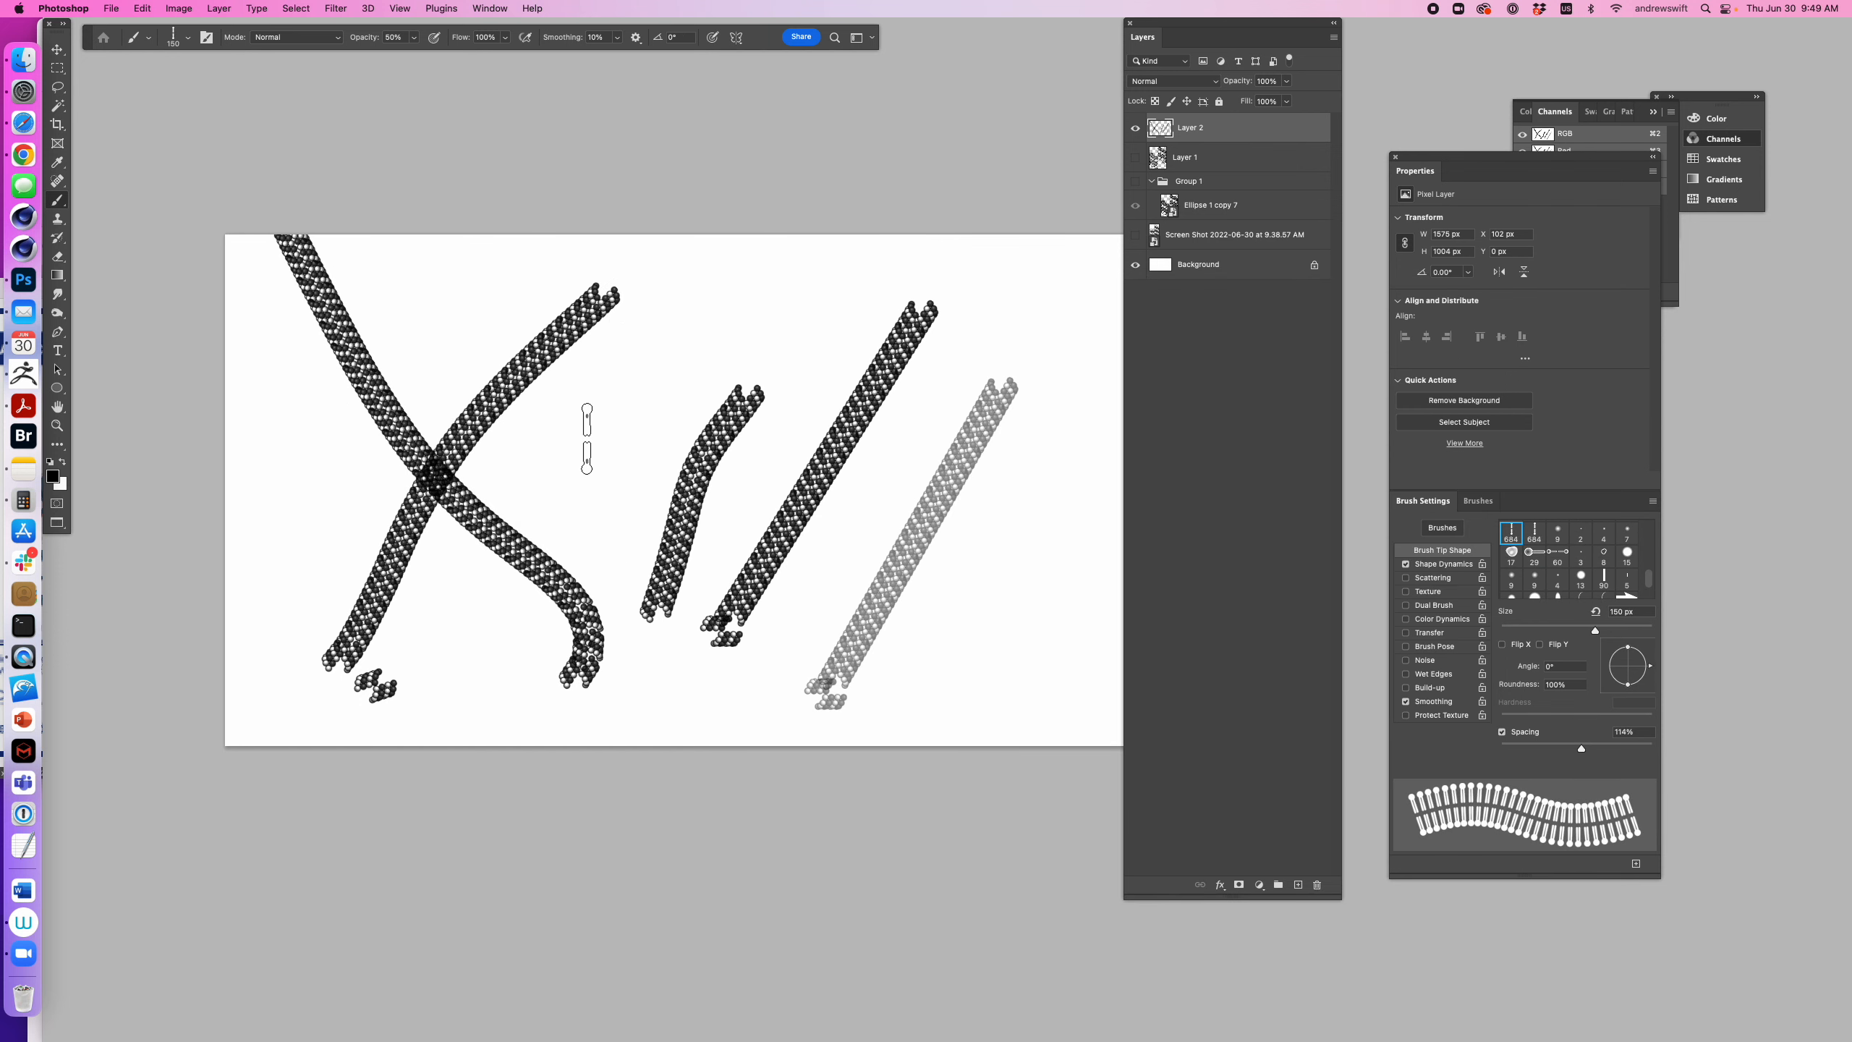
key(bracketleft)
key(bracketleft)
- Try the resized double-row brush with a long stroke across the middle of the canvas and undo the stroke
drag(530, 401, 1122, 588)
key(super+z)
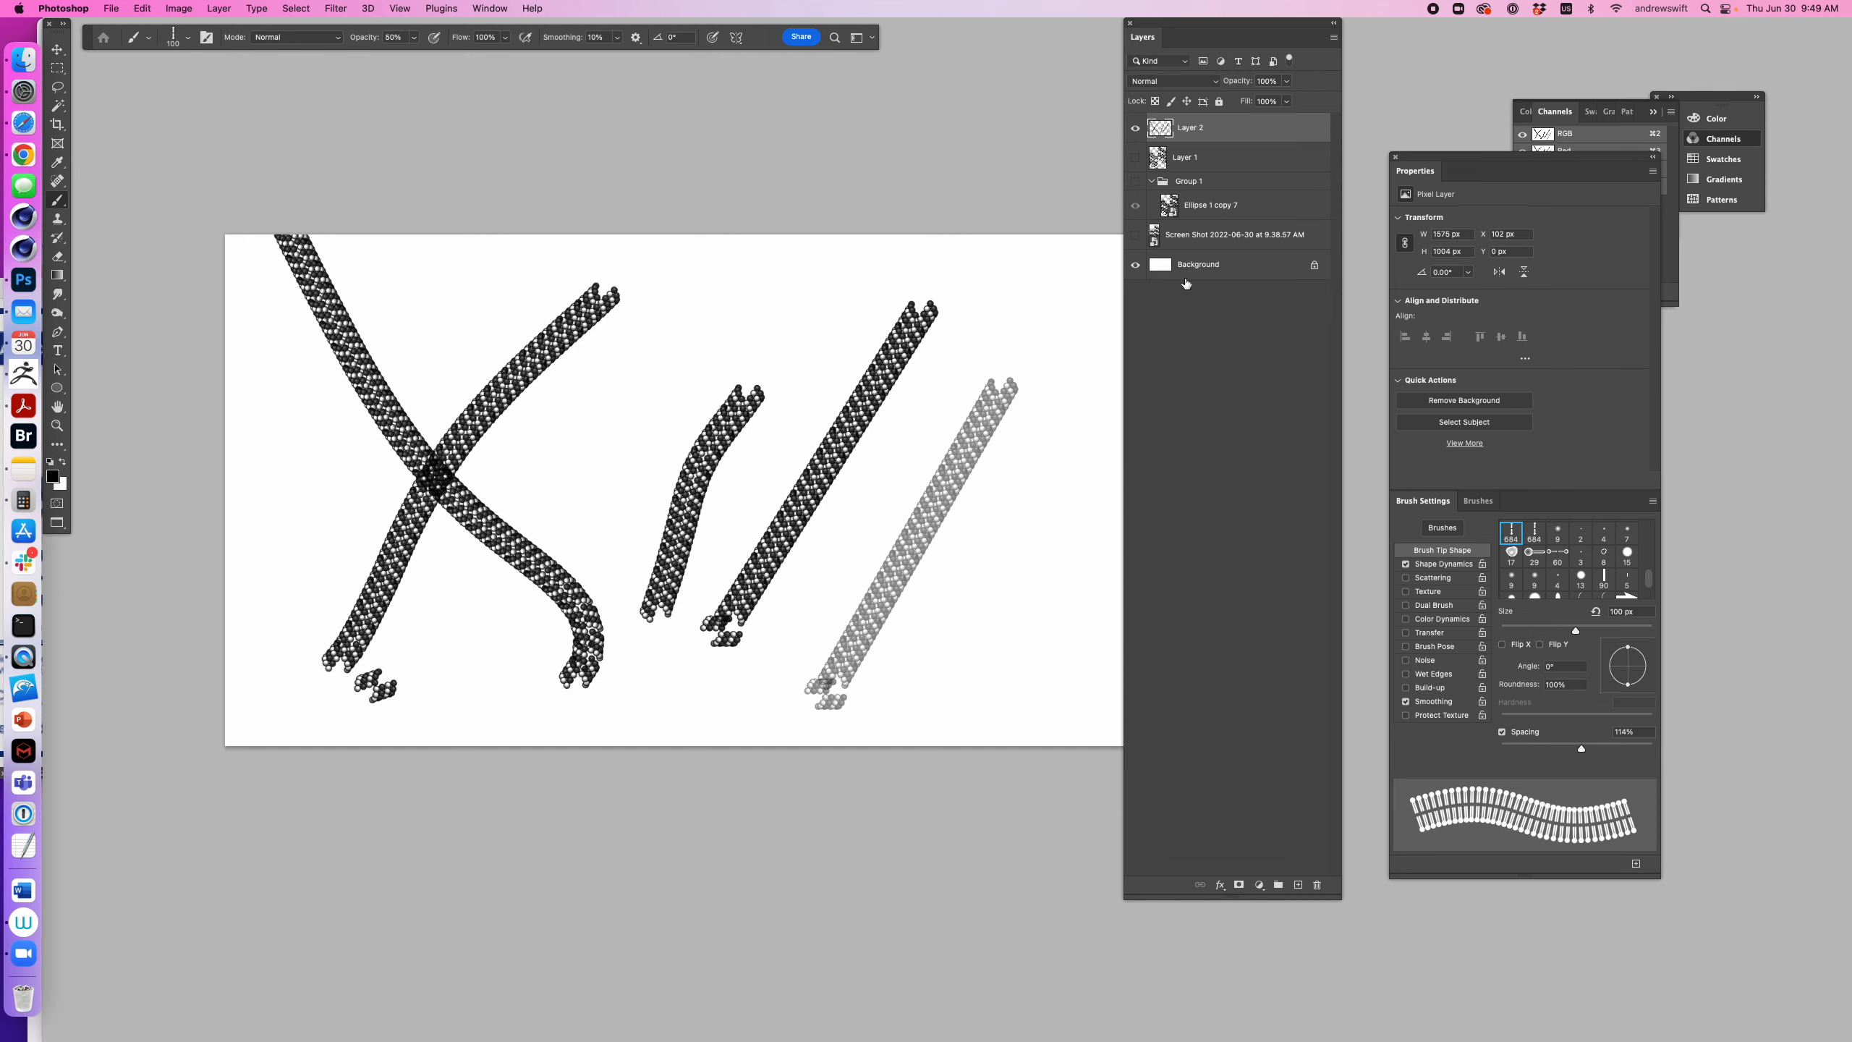
drag(881, 464, 795, 576)
click(820, 442)
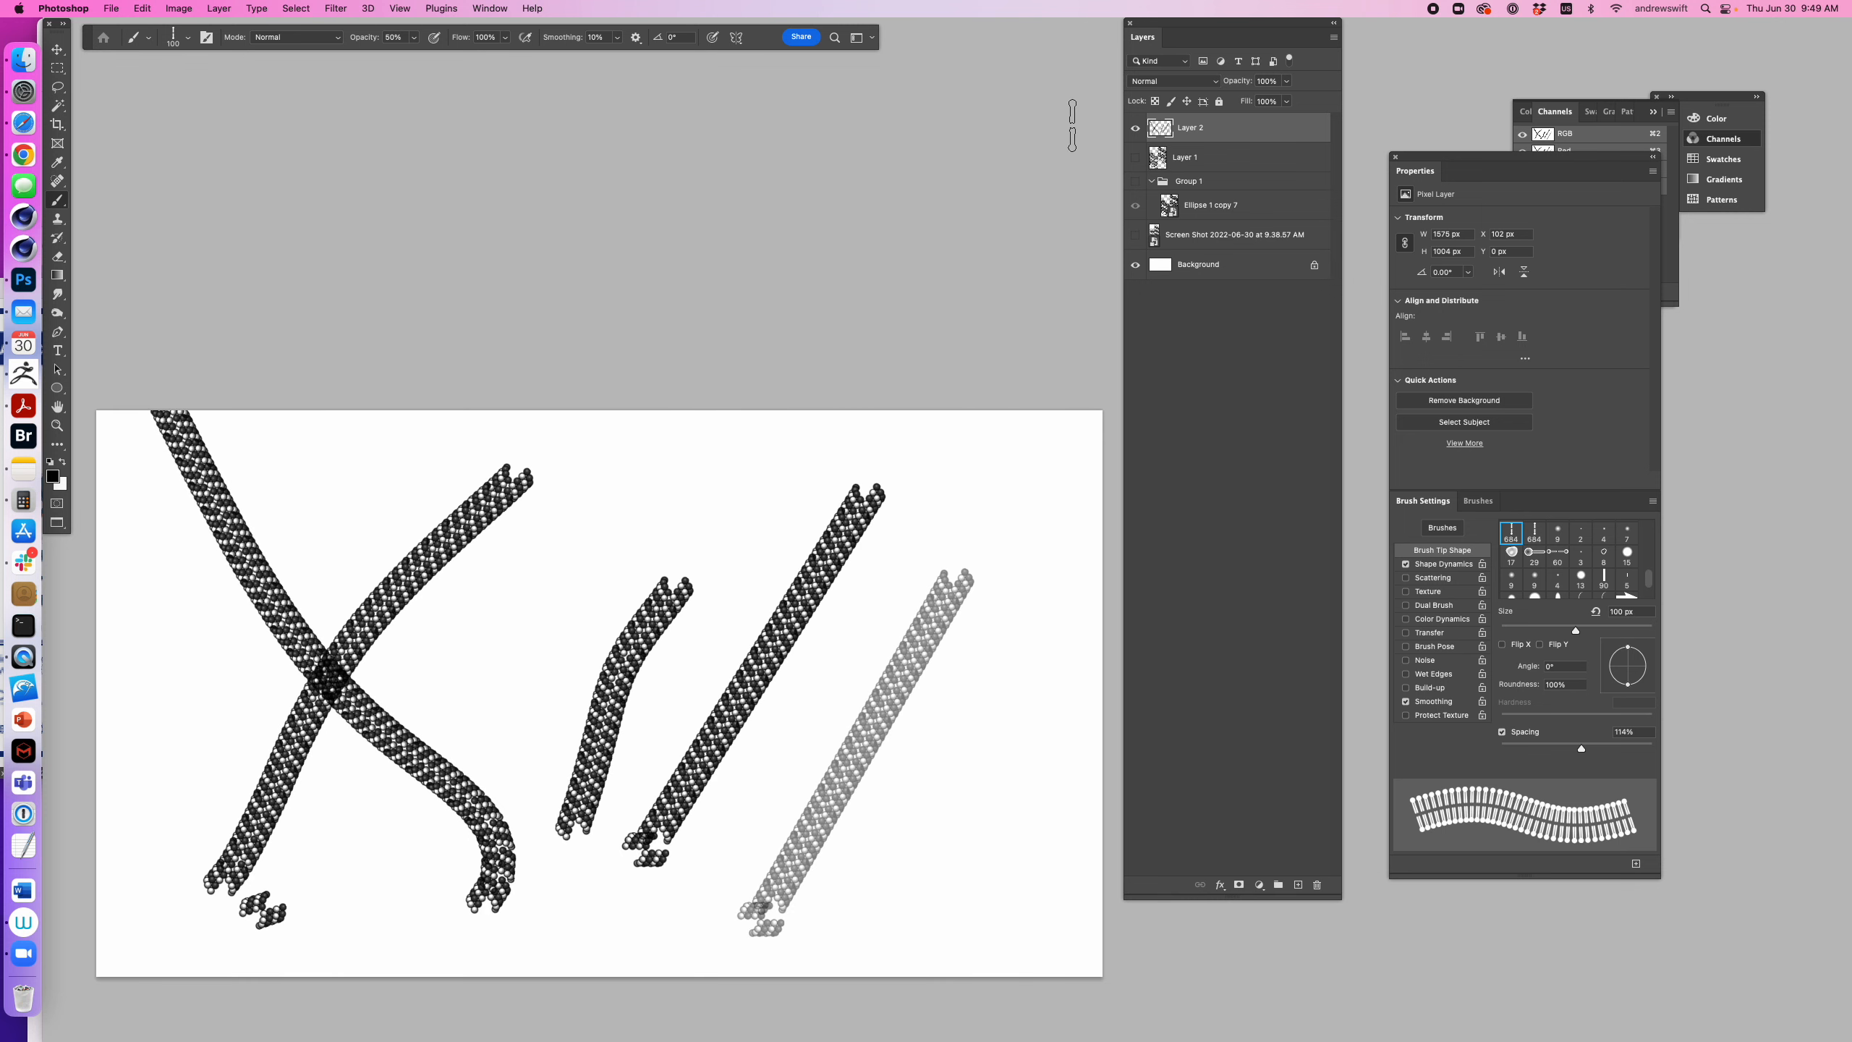